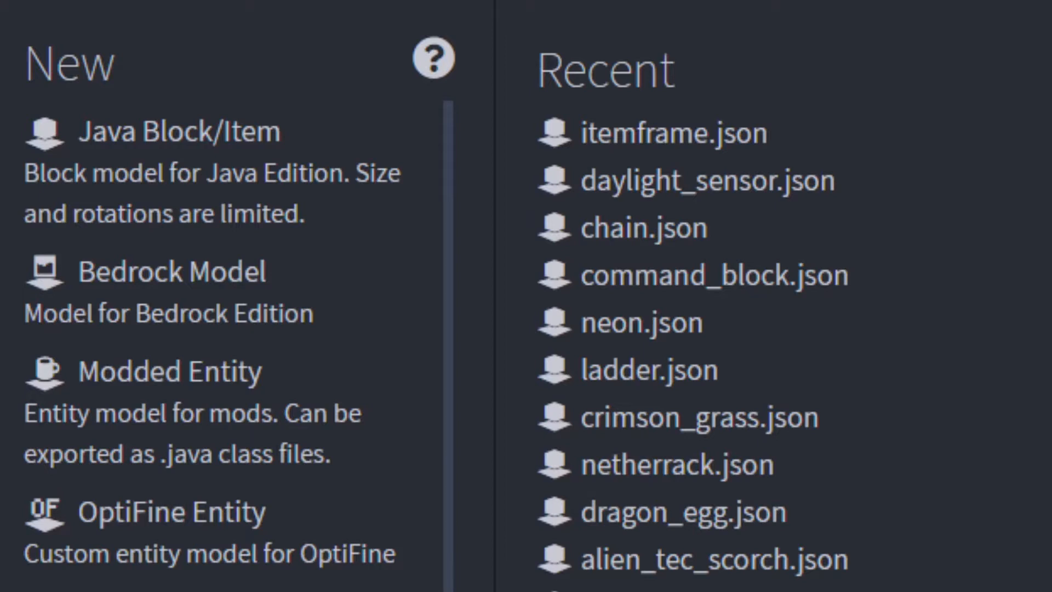
# - Create a new Java Block/Item project and enter iron_pickaxe as its file name
pyautogui.click(213, 212)
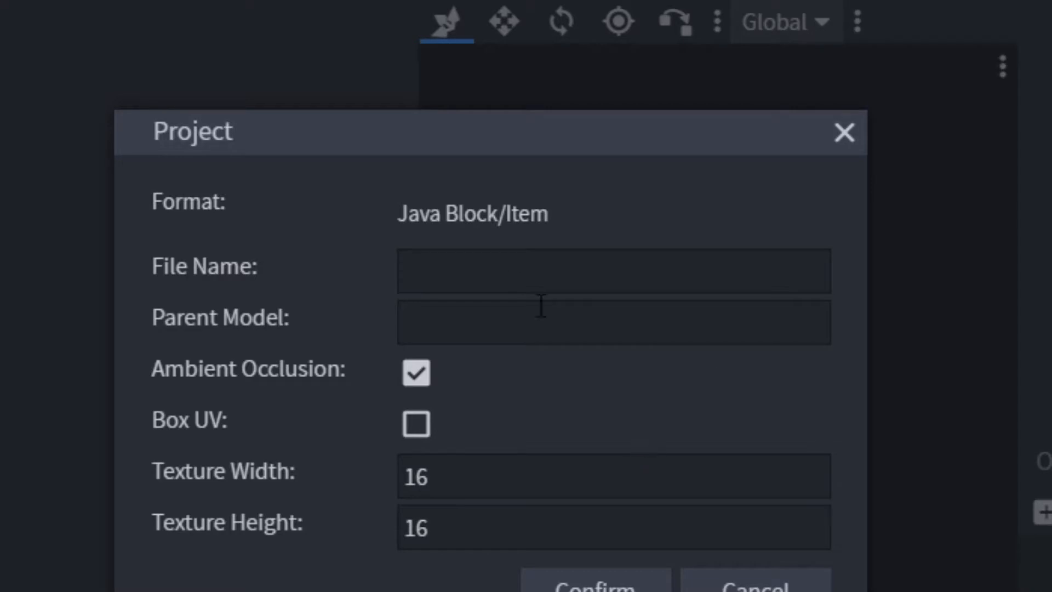
pyautogui.click(514, 280)
pyautogui.write('pickaxe')
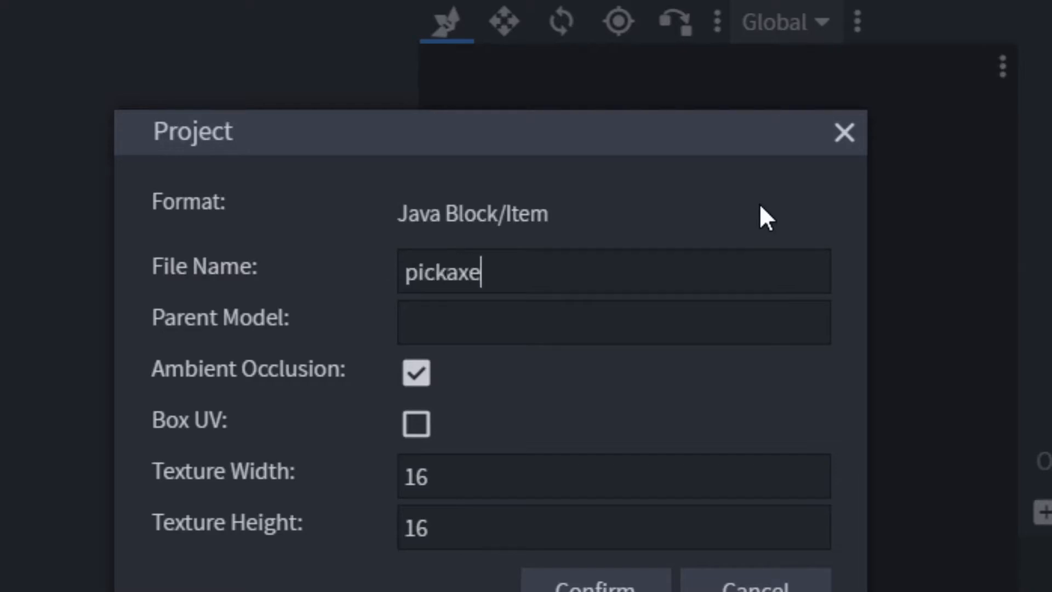
pyautogui.click(405, 272)
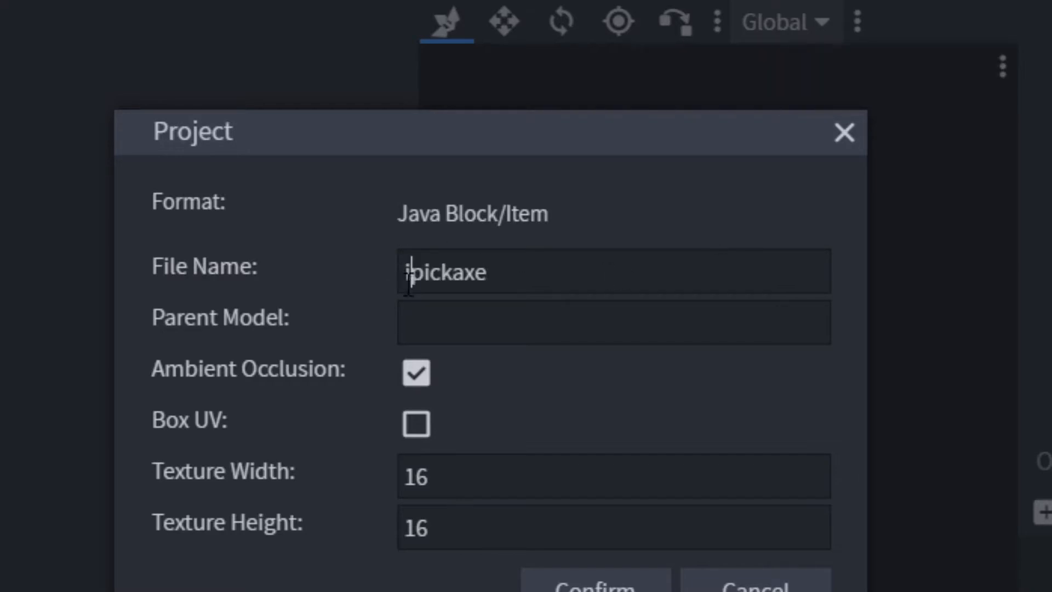
pyautogui.write('iron_')
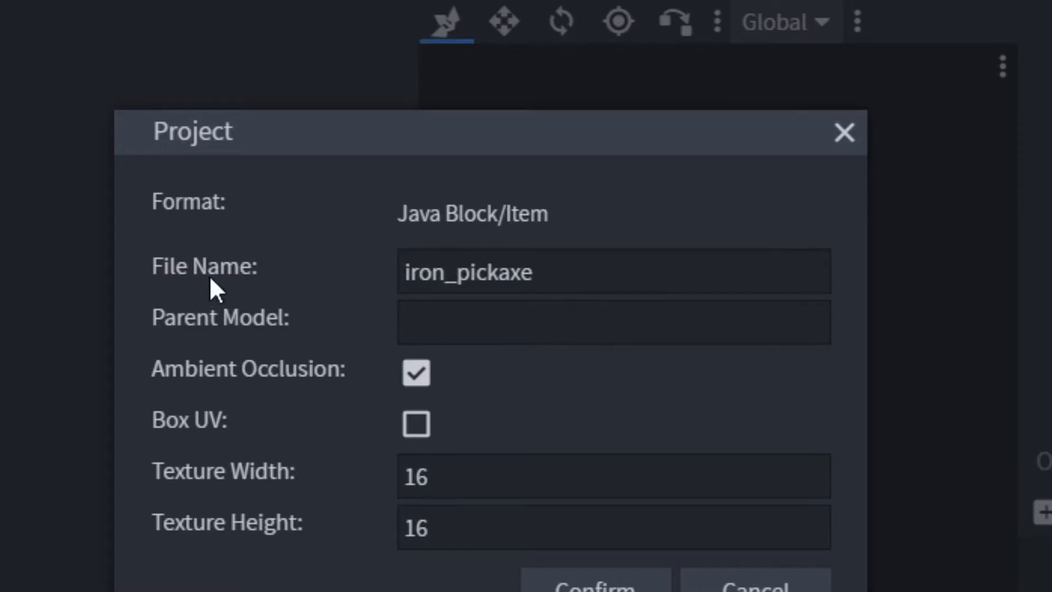
# - Copy the file name iron_pickaxe into the parent model setting and confirm the project with a 16 by 16 texture
pyautogui.click(535, 282)
pyautogui.moveTo(535, 291); pyautogui.dragTo(383, 283)
pyautogui.click(601, 340)
pyautogui.doubleClick(616, 263)
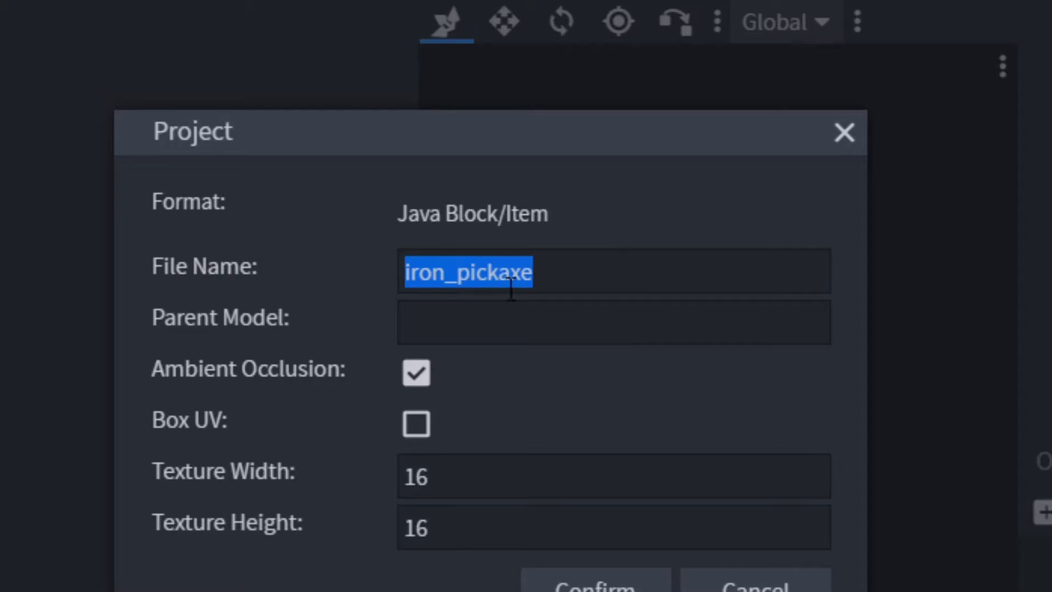
pyautogui.hotkey('ctrl', 'c')
pyautogui.click(639, 313)
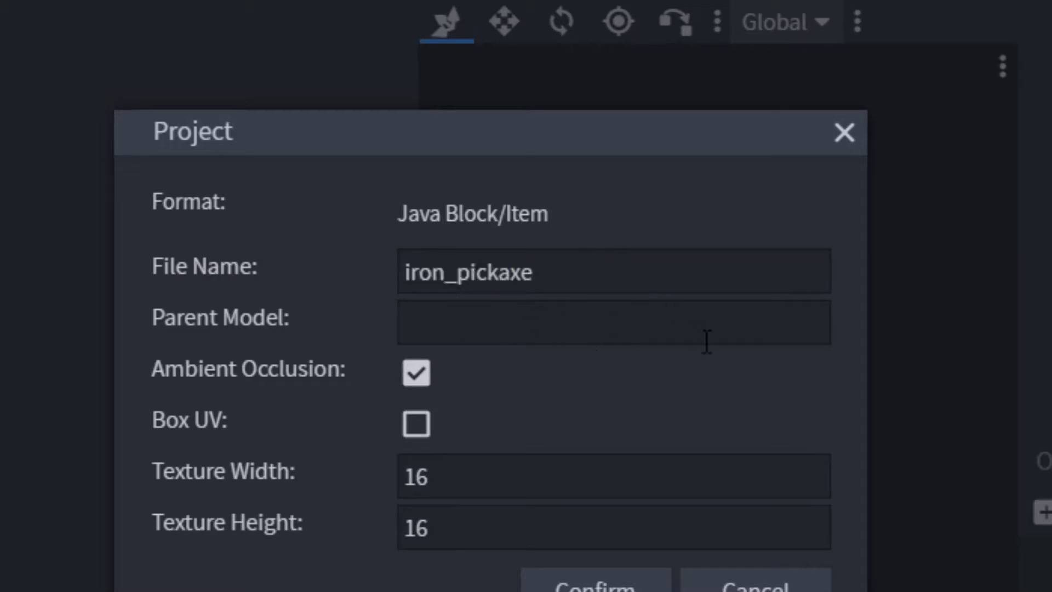
pyautogui.hotkey('ctrl', 'v')
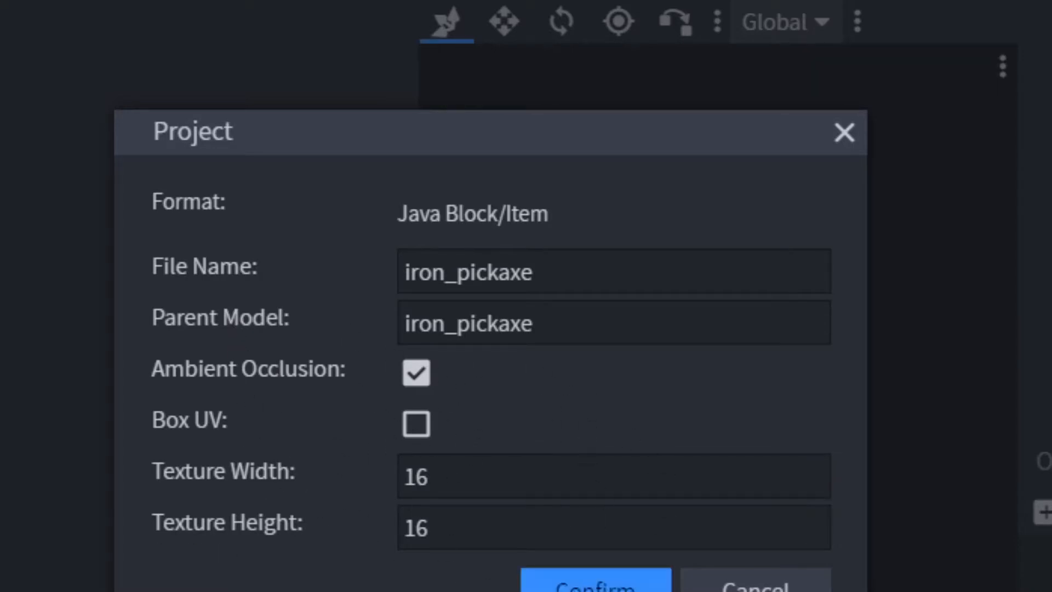
pyautogui.click(596, 587)
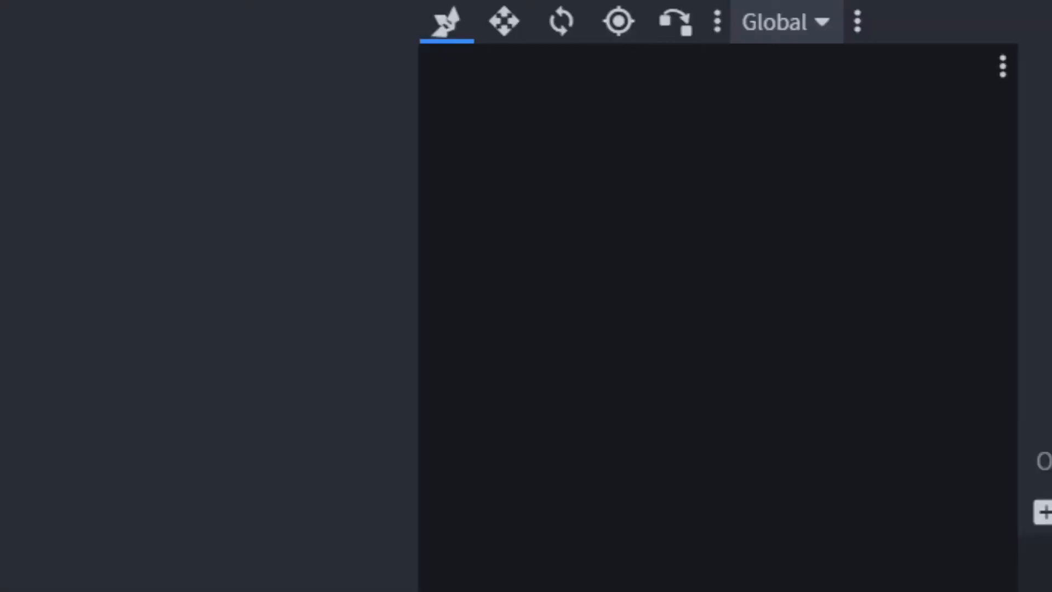
# - Add a cube and move it along the ground grid to X 8, Z 8
pyautogui.scroll(5, 657, 590)
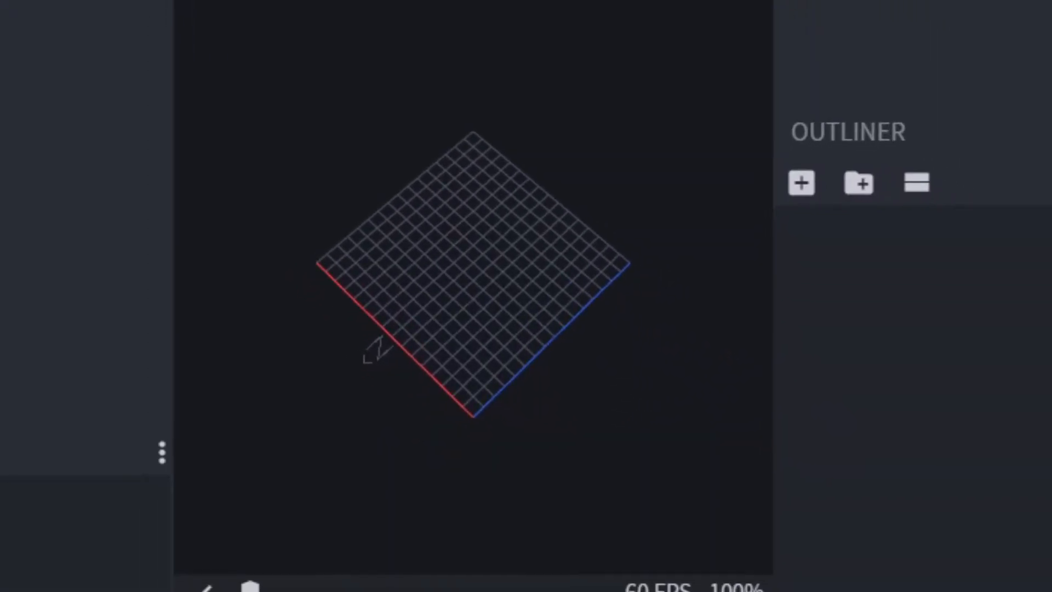
pyautogui.click(797, 183)
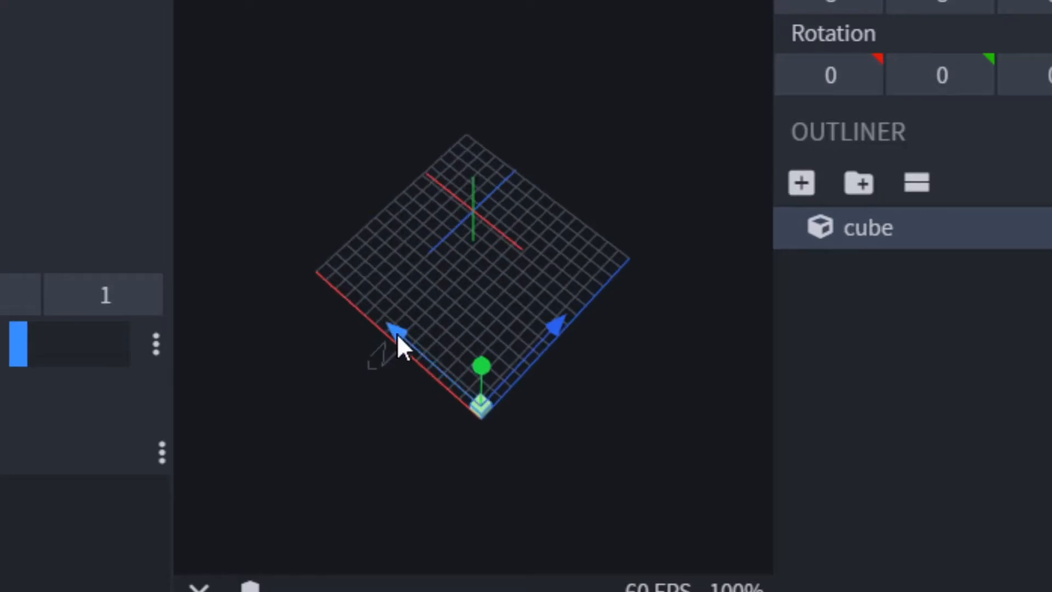
pyautogui.moveTo(397, 333); pyautogui.dragTo(319, 263)
pyautogui.moveTo(470, 252); pyautogui.dragTo(519, 193)
pyautogui.moveTo(442, 232); pyautogui.dragTo(469, 229)
pyautogui.moveTo(525, 209); pyautogui.dragTo(549, 200)
pyautogui.moveTo(457, 65); pyautogui.dragTo(784, 150)
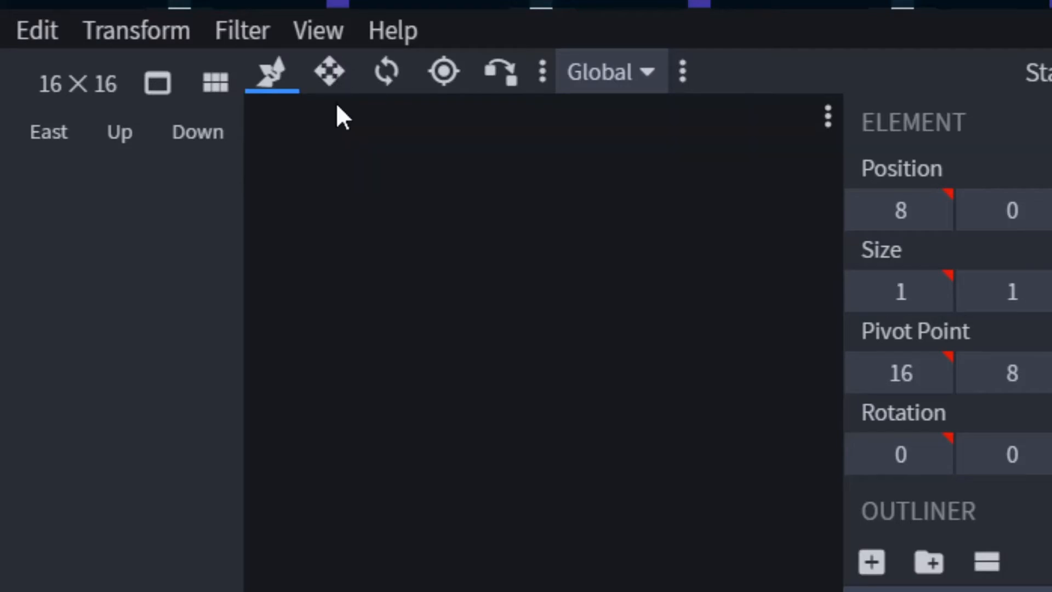
pyautogui.click(337, 84)
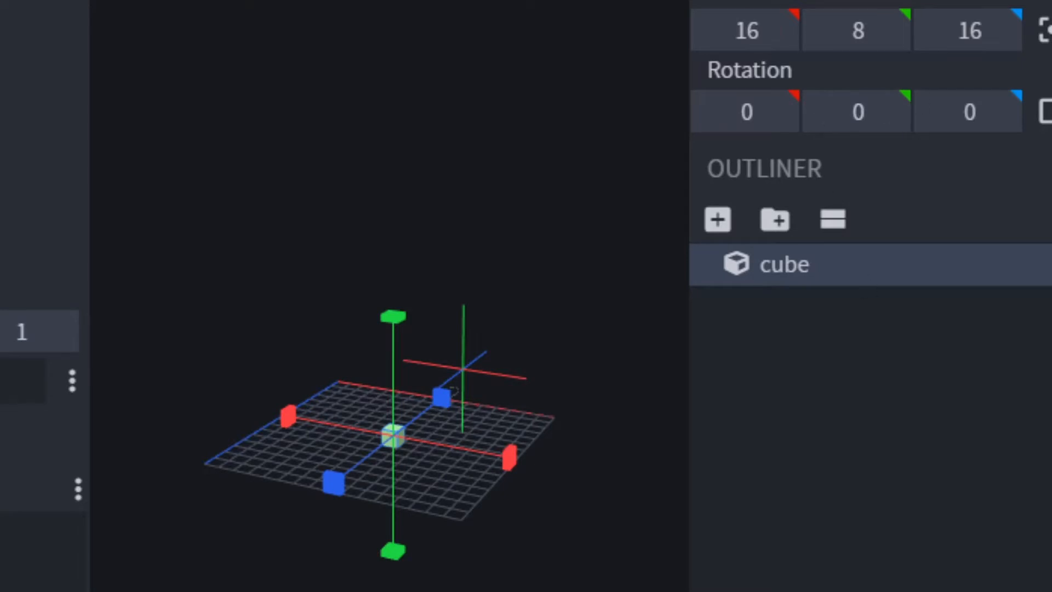
pyautogui.moveTo(409, 192); pyautogui.dragTo(402, 254)
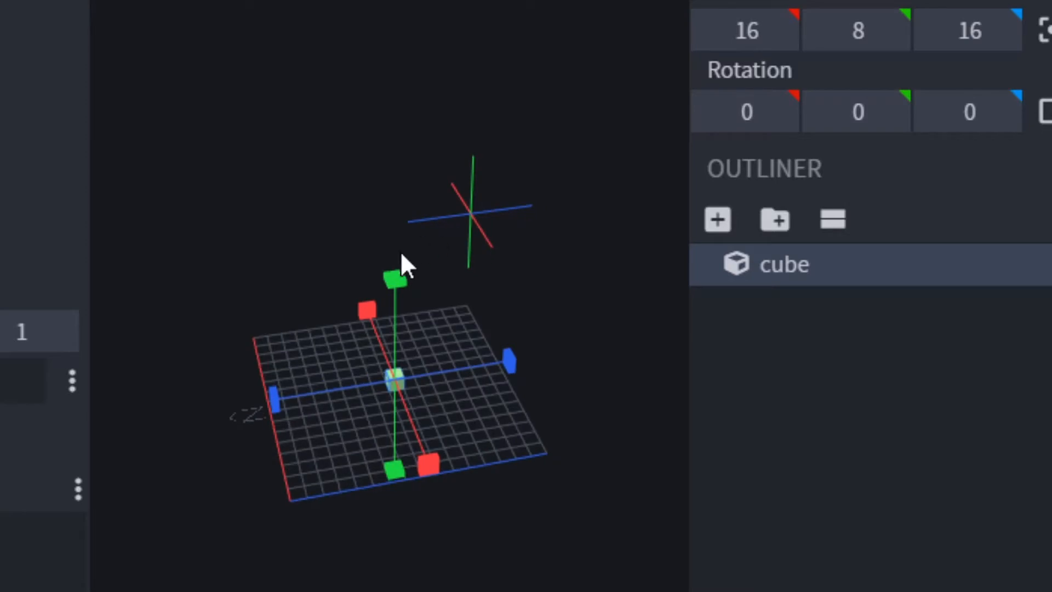
pyautogui.moveTo(392, 155); pyautogui.dragTo(607, 252)
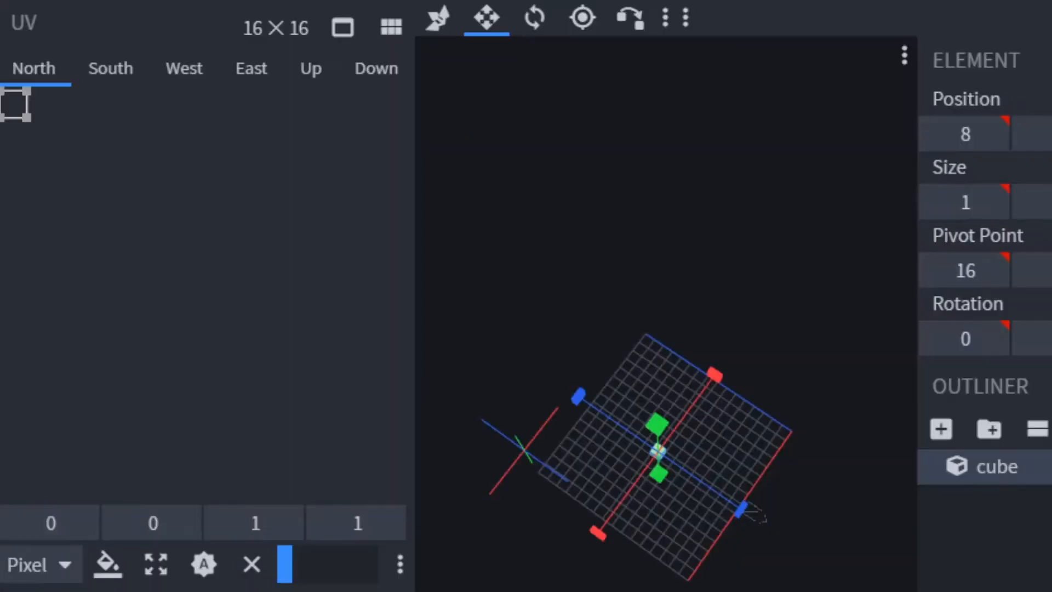
pyautogui.scroll(5, 756, 412)
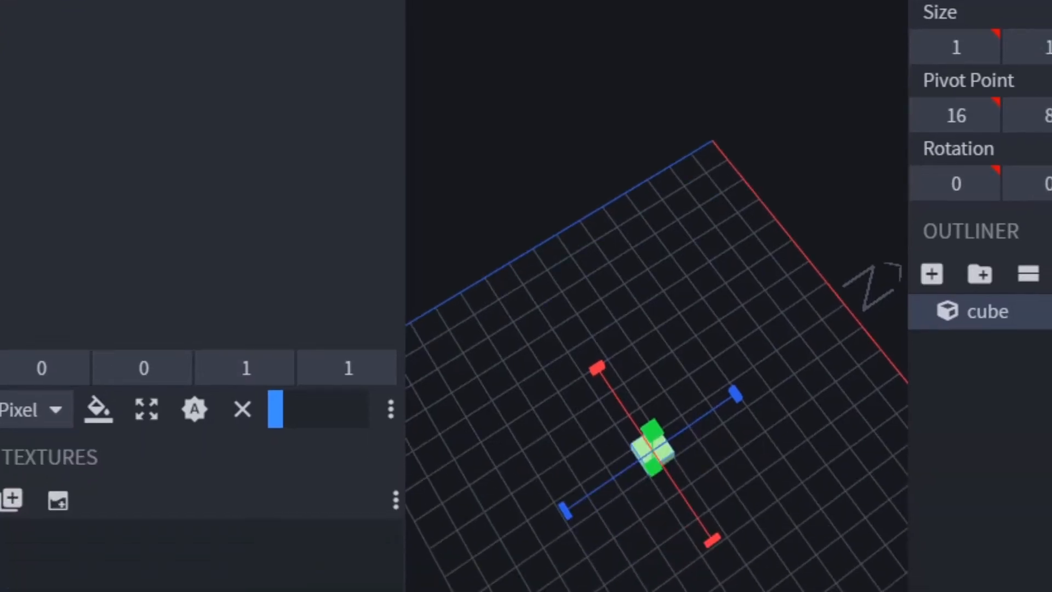
pyautogui.moveTo(813, 428); pyautogui.dragTo(726, 172)
pyautogui.moveTo(724, 241); pyautogui.dragTo(828, 87, button='right')
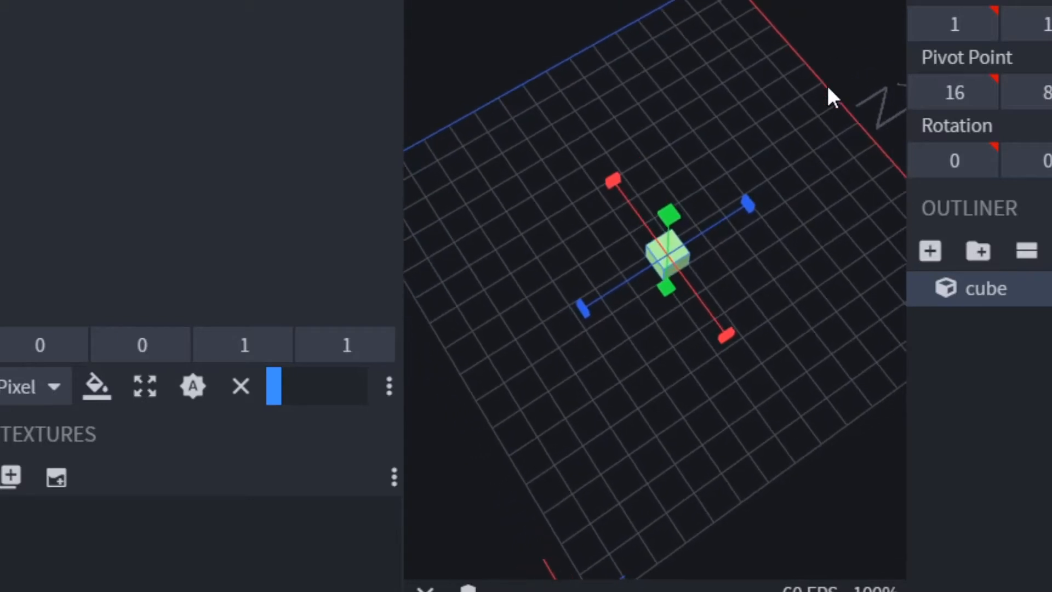
pyautogui.moveTo(833, 186); pyautogui.dragTo(855, 561)
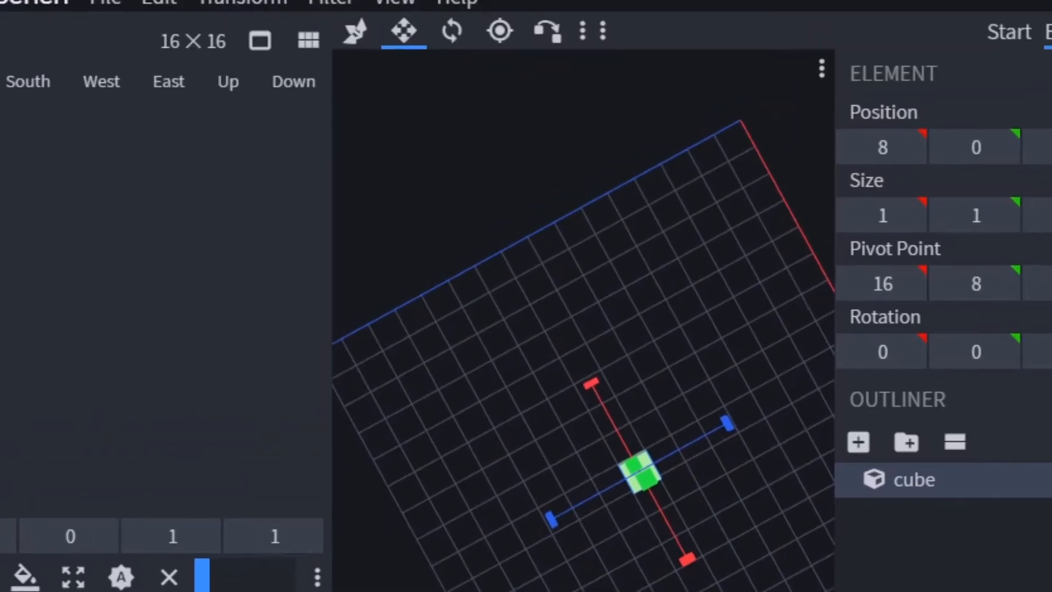
# - Move the cube to position 7.5, 0, 7.5 so it is centred on the grid
pyautogui.click(356, 31)
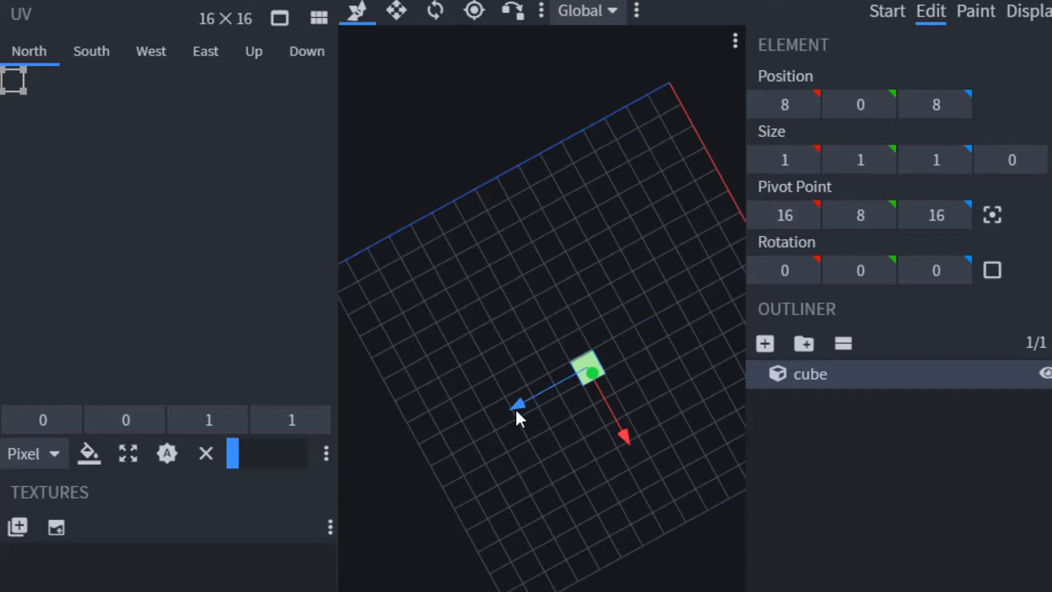
pyautogui.moveTo(515, 409); pyautogui.dragTo(532, 405)
pyautogui.moveTo(637, 429); pyautogui.dragTo(628, 405)
# - Resize the centred cube upward to a height of 12 to form the pickaxe handle
pyautogui.moveTo(625, 428); pyautogui.dragTo(503, 570)
pyautogui.scroll(-8, 555, 471)
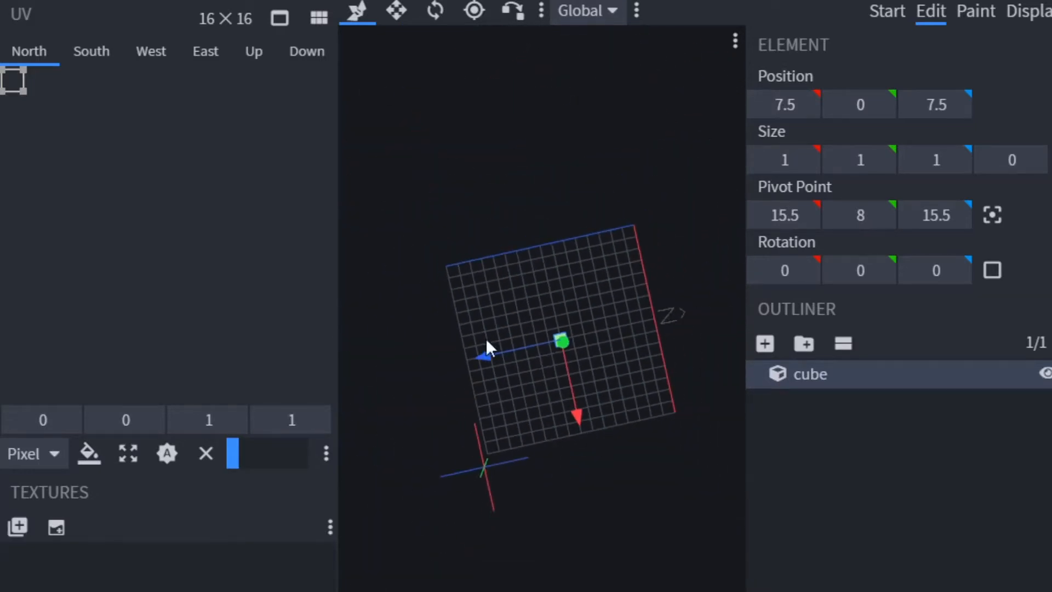
pyautogui.scroll(8, 564, 449)
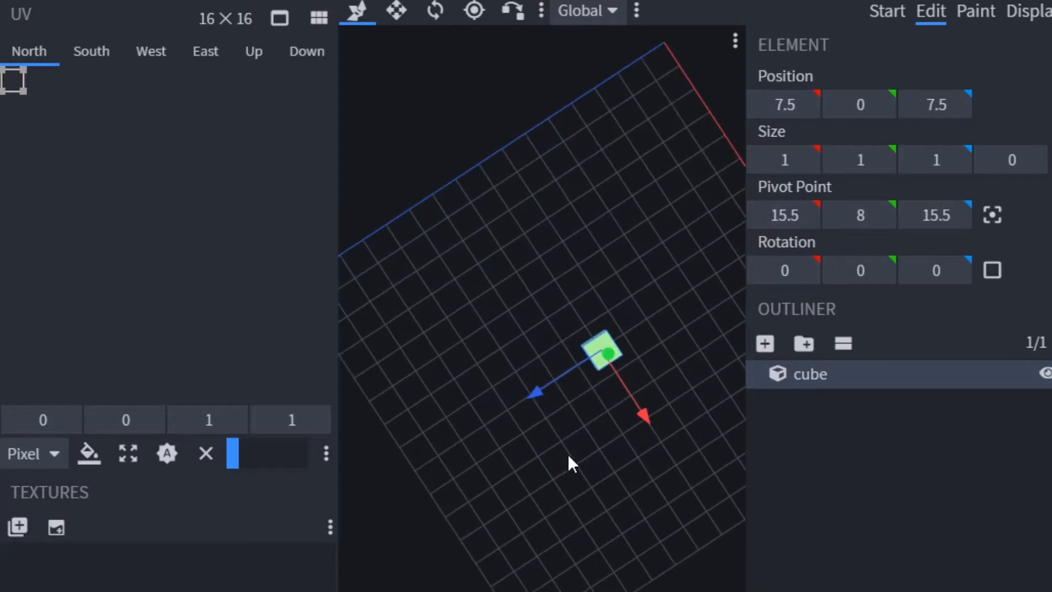
pyautogui.moveTo(568, 454); pyautogui.dragTo(594, 373)
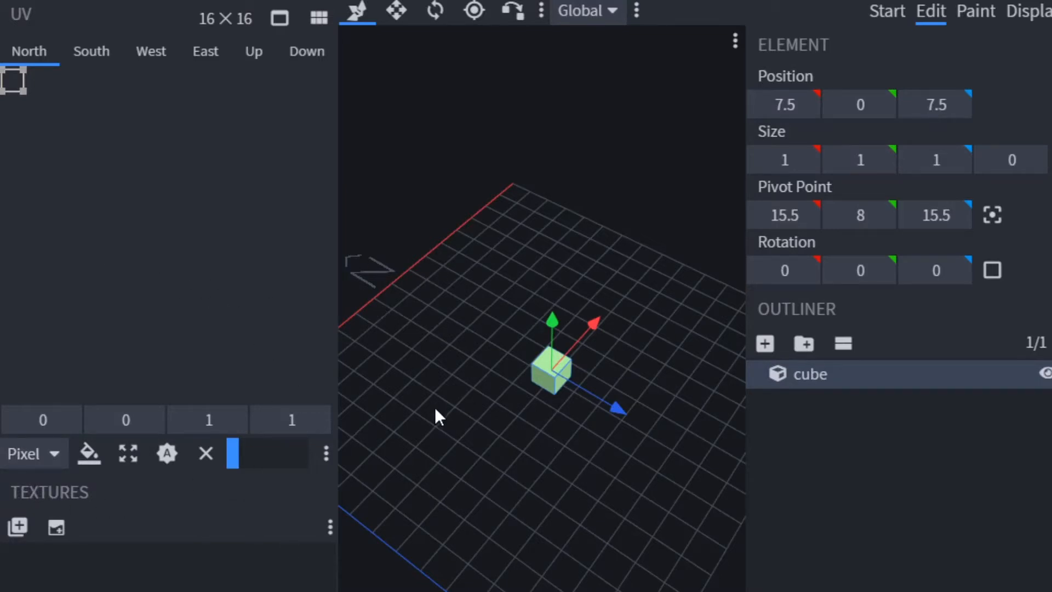
pyautogui.moveTo(435, 415); pyautogui.dragTo(409, 423)
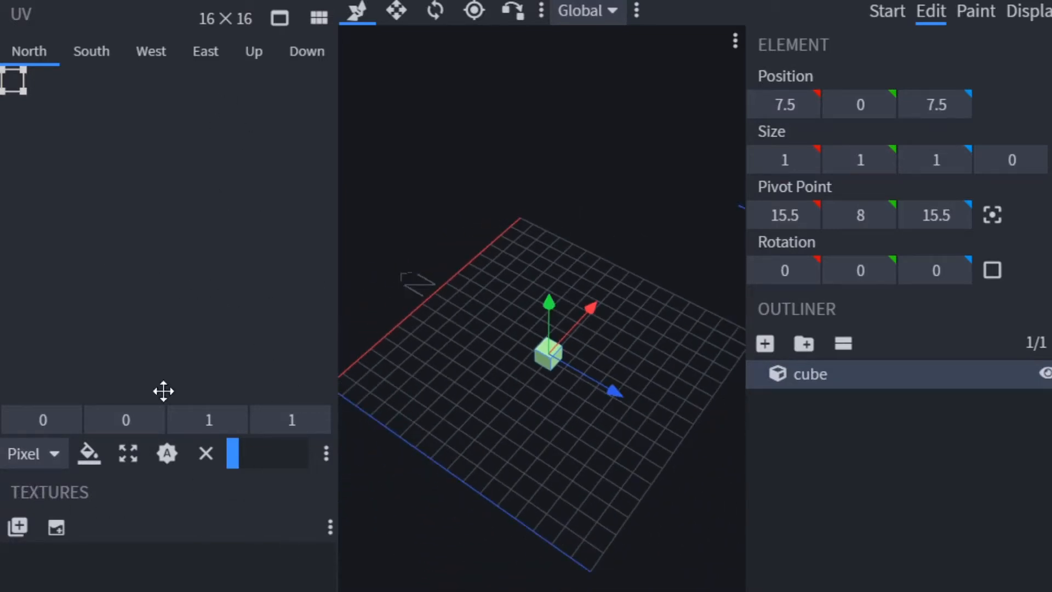
pyautogui.click(397, 11)
pyautogui.moveTo(522, 274); pyautogui.dragTo(543, 293)
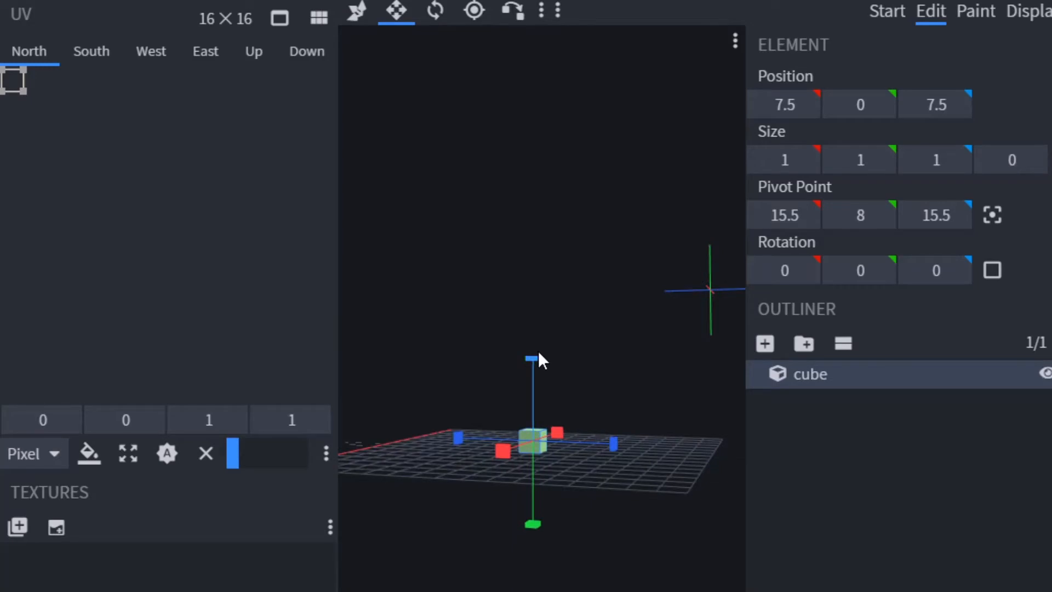
pyautogui.moveTo(538, 357); pyautogui.dragTo(615, 127)
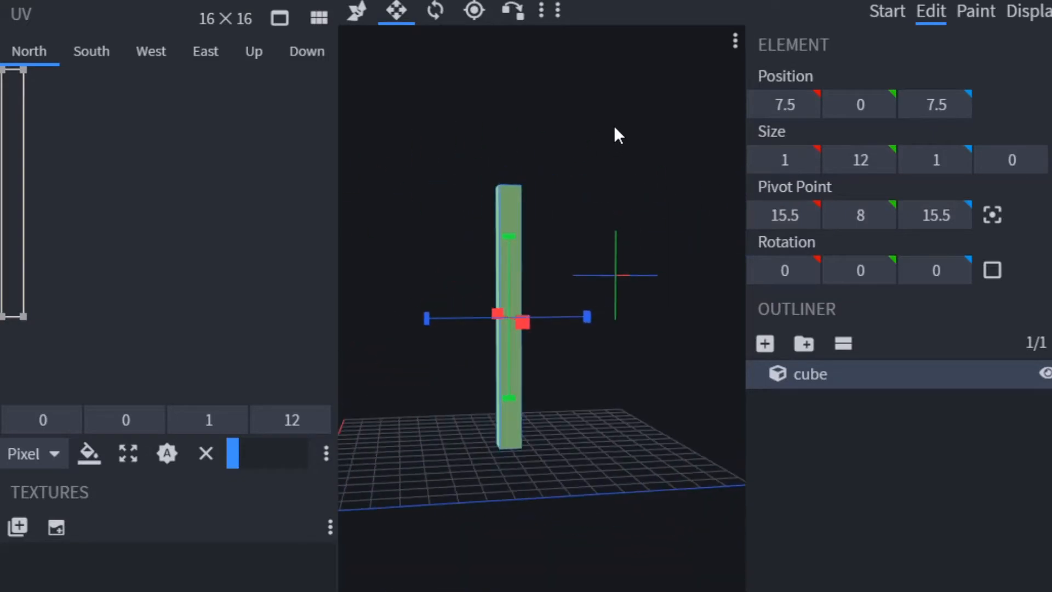
# - Add a second cube and move it to position 7, 11, 6 beside the handle's upper end
pyautogui.click(770, 341)
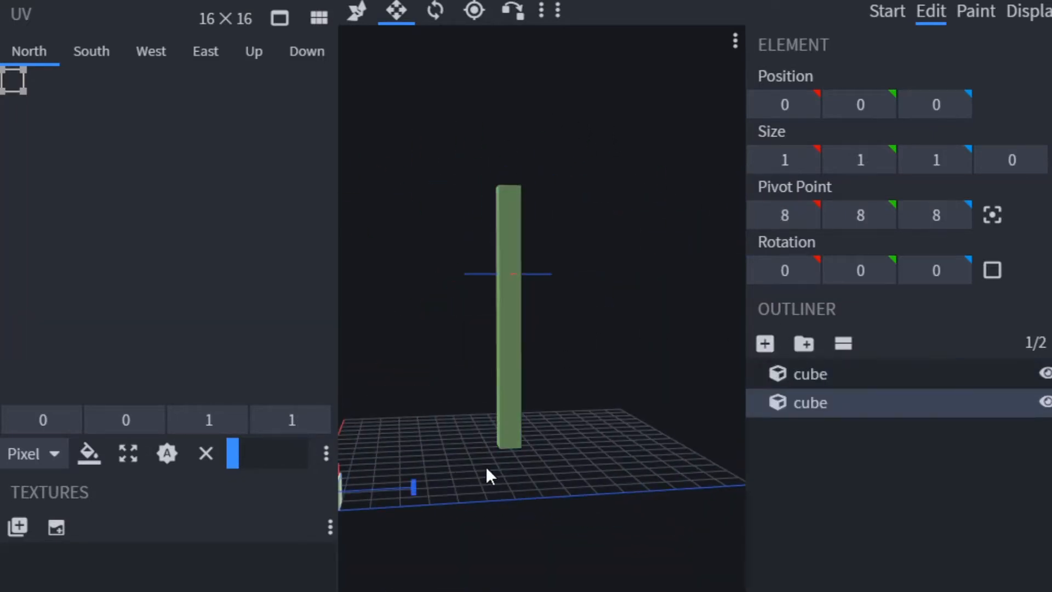
pyautogui.moveTo(486, 465); pyautogui.dragTo(508, 471)
pyautogui.click(357, 12)
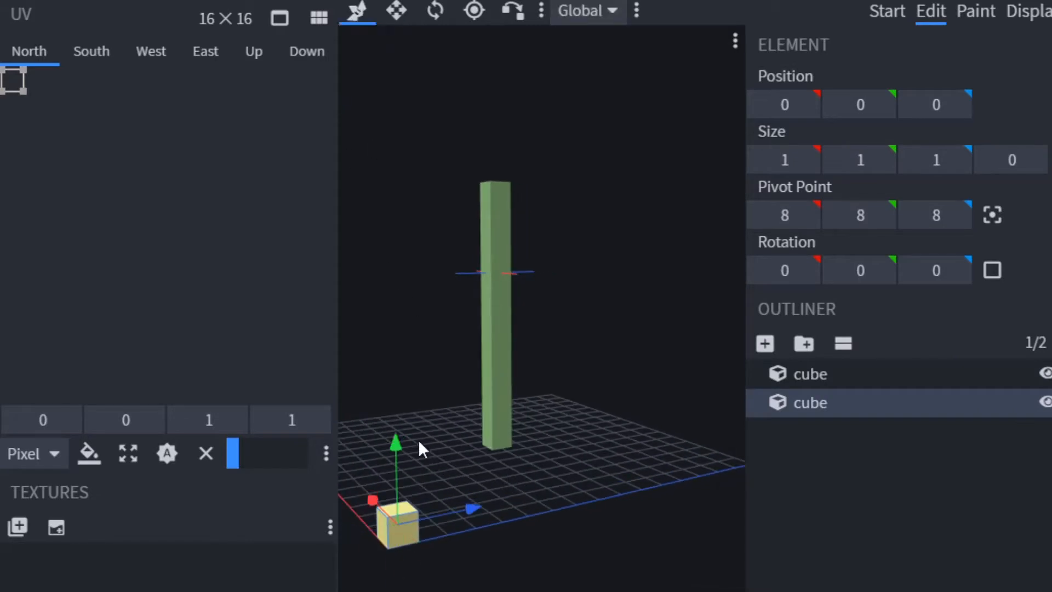
pyautogui.moveTo(384, 505); pyautogui.dragTo(456, 73)
# - Set the marker color of the tall handle cube to Orange
pyautogui.moveTo(490, 278); pyautogui.dragTo(488, 279, button='right')
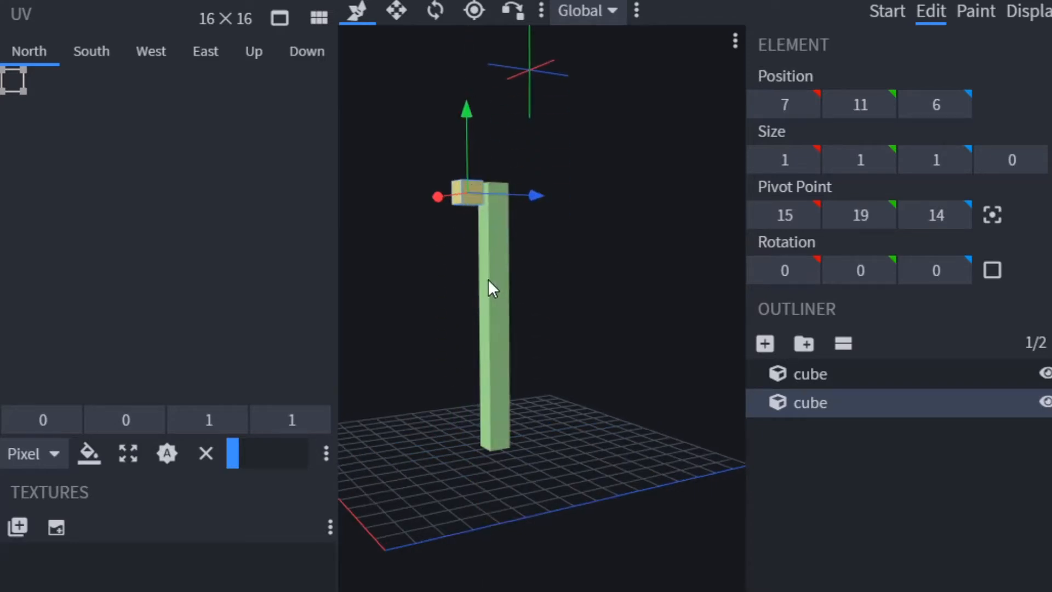
pyautogui.rightClick(488, 278)
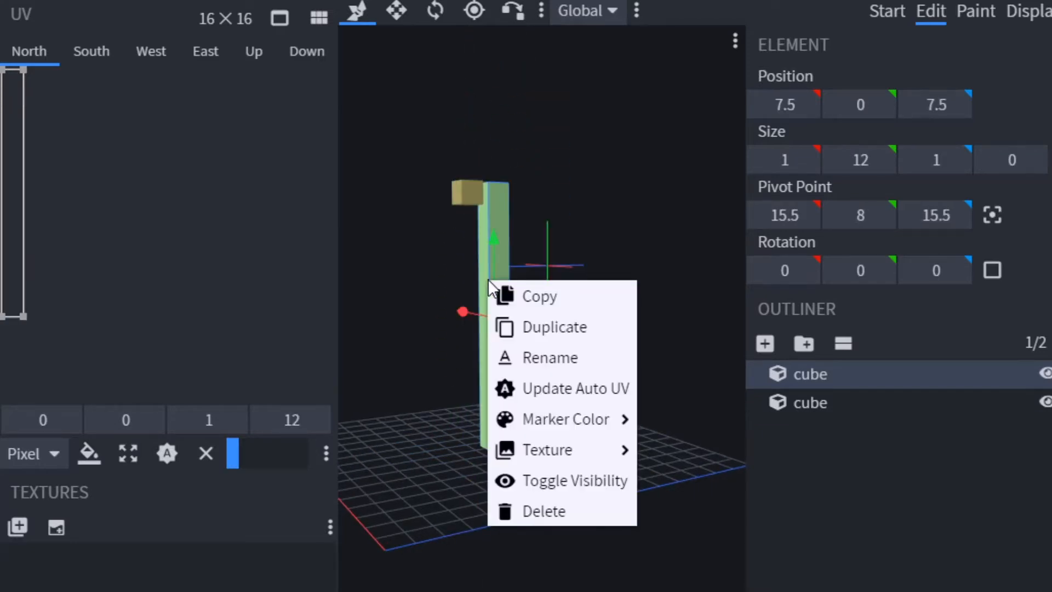
pyautogui.moveTo(541, 432)
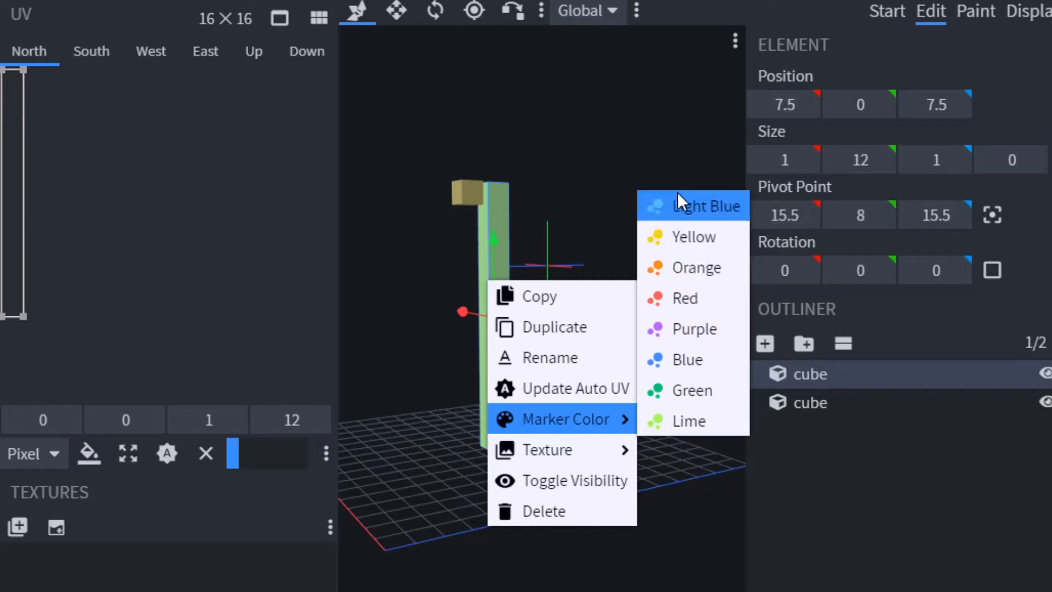
pyautogui.click(685, 261)
# - Set the marker color of the small cube beside the handle to Light Blue
pyautogui.moveTo(517, 249); pyautogui.dragTo(569, 215)
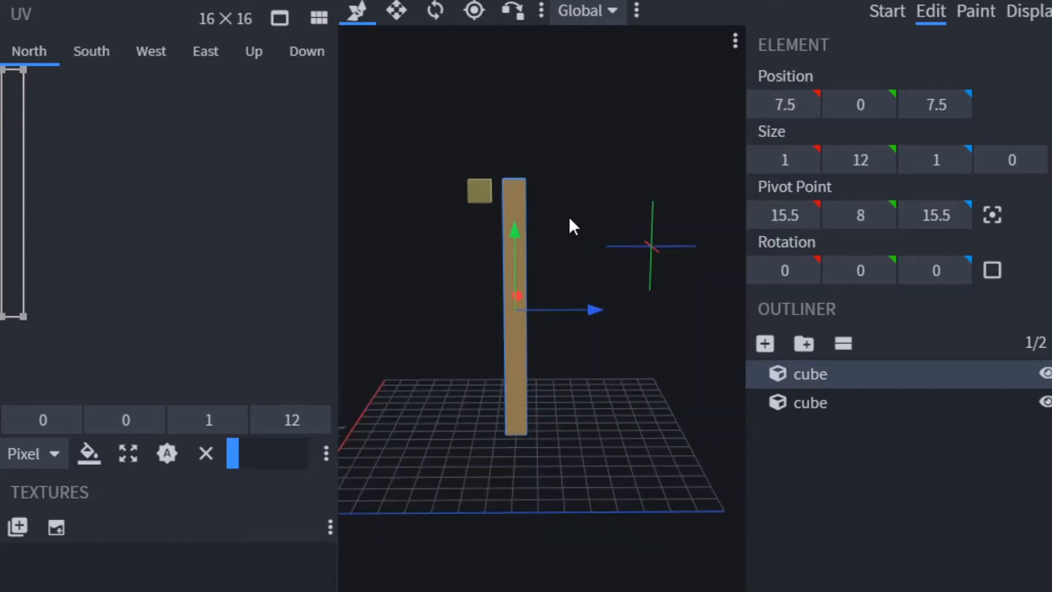
pyautogui.rightClick(488, 188)
pyautogui.moveTo(570, 324)
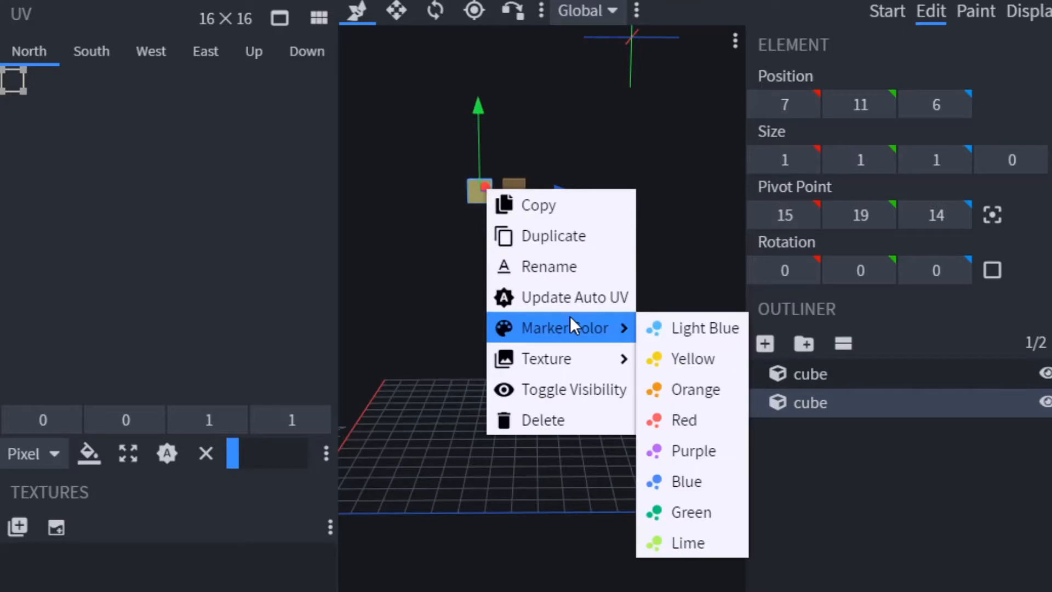
pyautogui.click(681, 321)
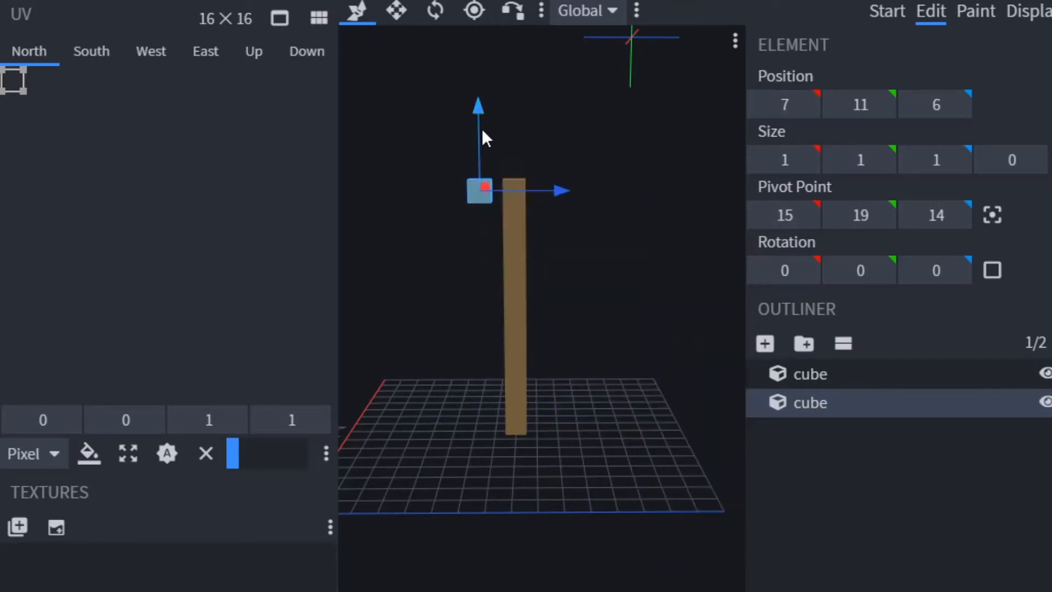
# - Move the light blue cube to position 7.5, 12, 6, just above the handle's height and in line with it
pyautogui.moveTo(481, 128); pyautogui.dragTo(482, 101)
pyautogui.moveTo(628, 165); pyautogui.dragTo(594, 242)
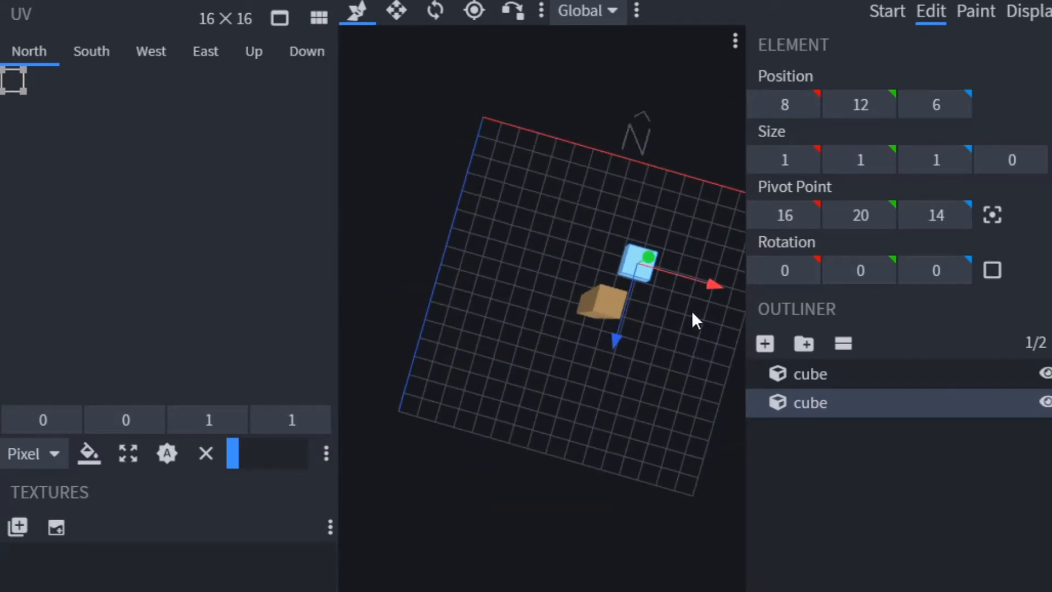
pyautogui.moveTo(722, 289)
pyautogui.mouseDown()
pyautogui.moveTo(703, 287)
pyautogui.moveTo(707, 296)
pyautogui.mouseUp()
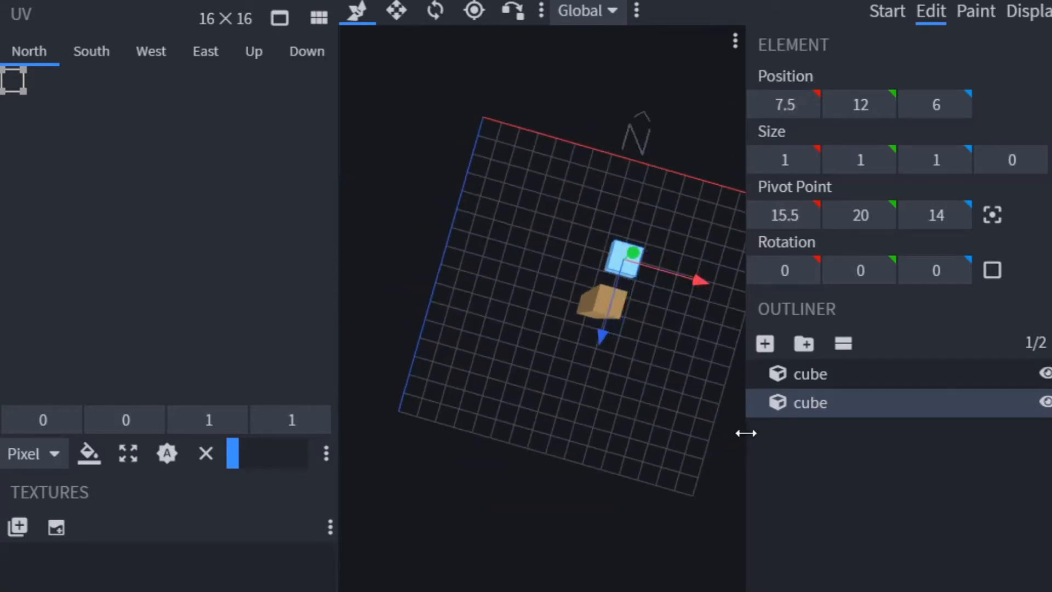
pyautogui.moveTo(598, 458); pyautogui.dragTo(682, 399)
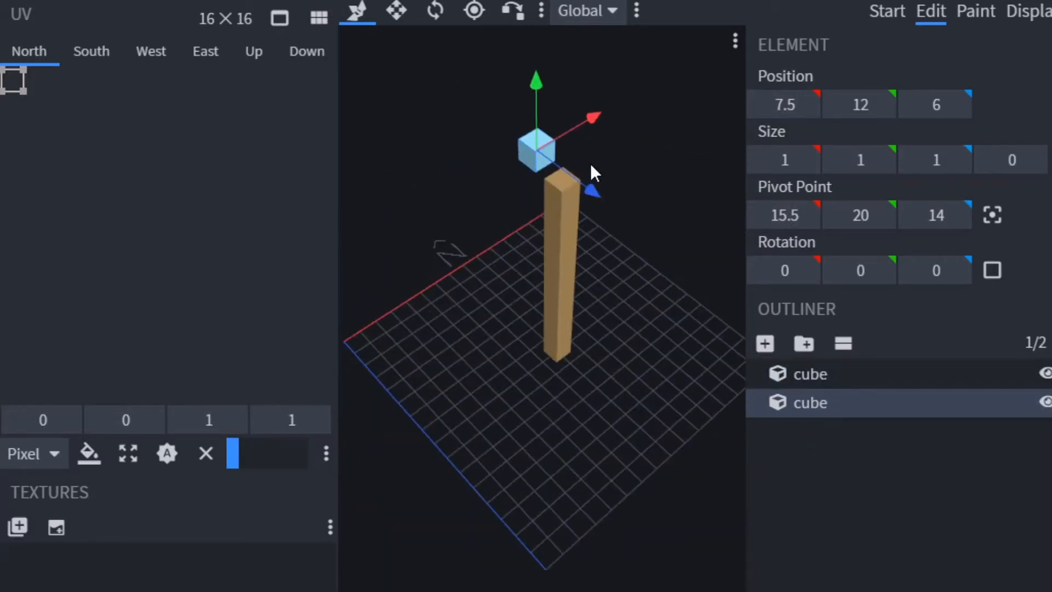
# - Move the light blue cube along Z to position 7.5, 12, 7.5 so it sits directly on top of the handle
pyautogui.moveTo(589, 190); pyautogui.dragTo(624, 202)
pyautogui.moveTo(652, 288); pyautogui.dragTo(686, 200)
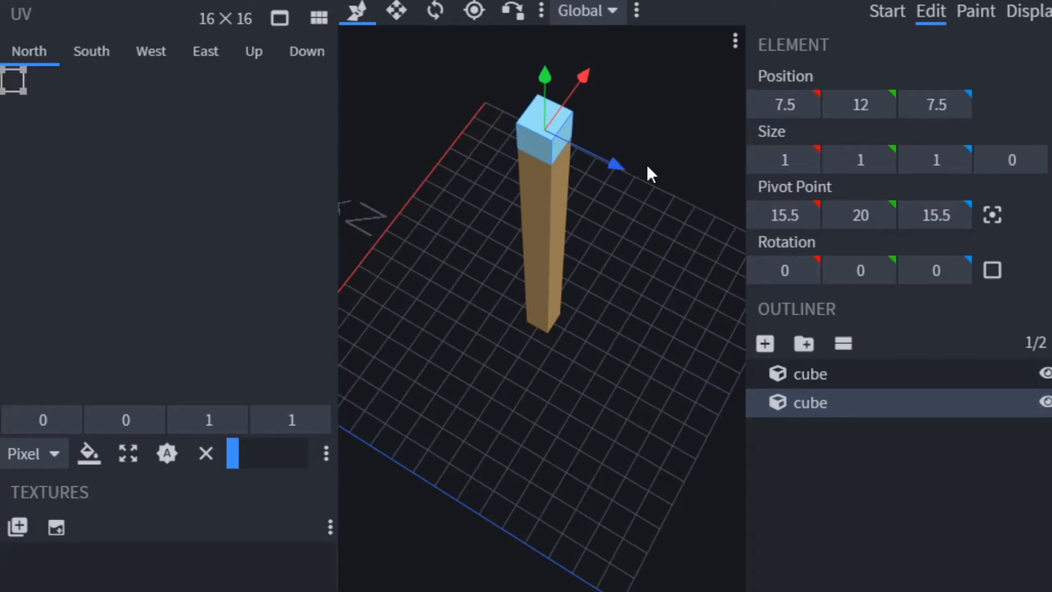
pyautogui.moveTo(624, 164); pyautogui.dragTo(644, 180)
pyautogui.moveTo(680, 405); pyautogui.dragTo(744, 244)
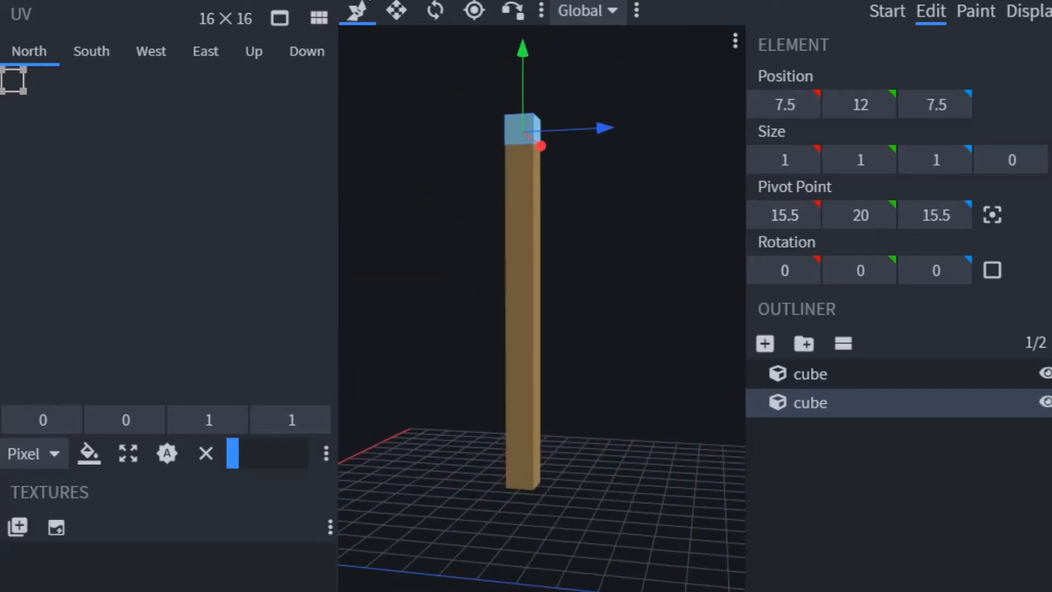
# - Resize the light blue cube to a width of 1.5 along X, keeping it centred on the handle
pyautogui.click(396, 12)
pyautogui.scroll(1, 419, 357)
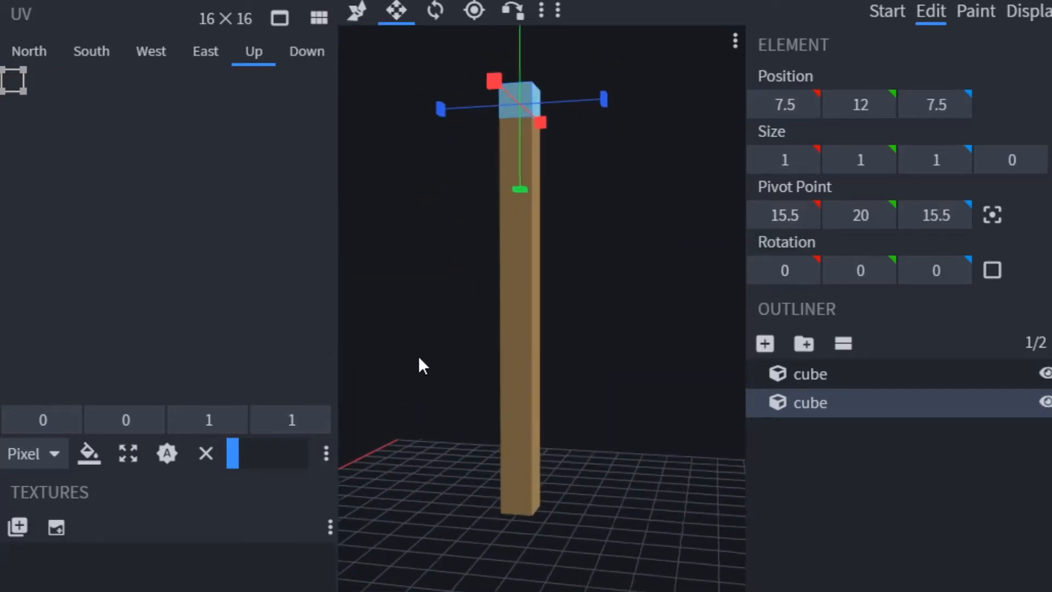
pyautogui.scroll(-1, 419, 357)
pyautogui.moveTo(421, 364); pyautogui.dragTo(643, 327)
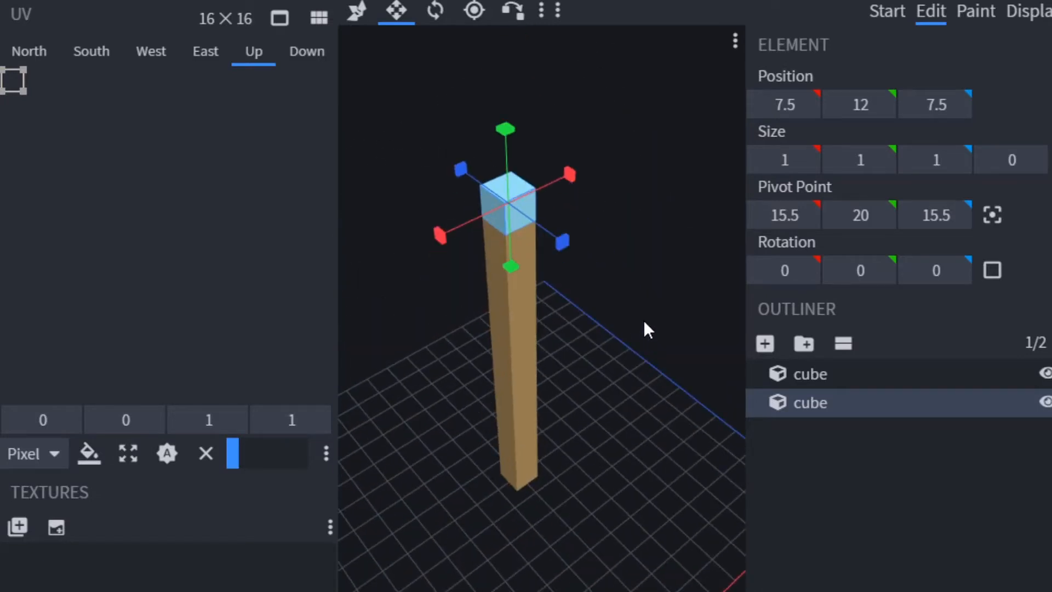
pyautogui.moveTo(645, 323); pyautogui.dragTo(558, 275)
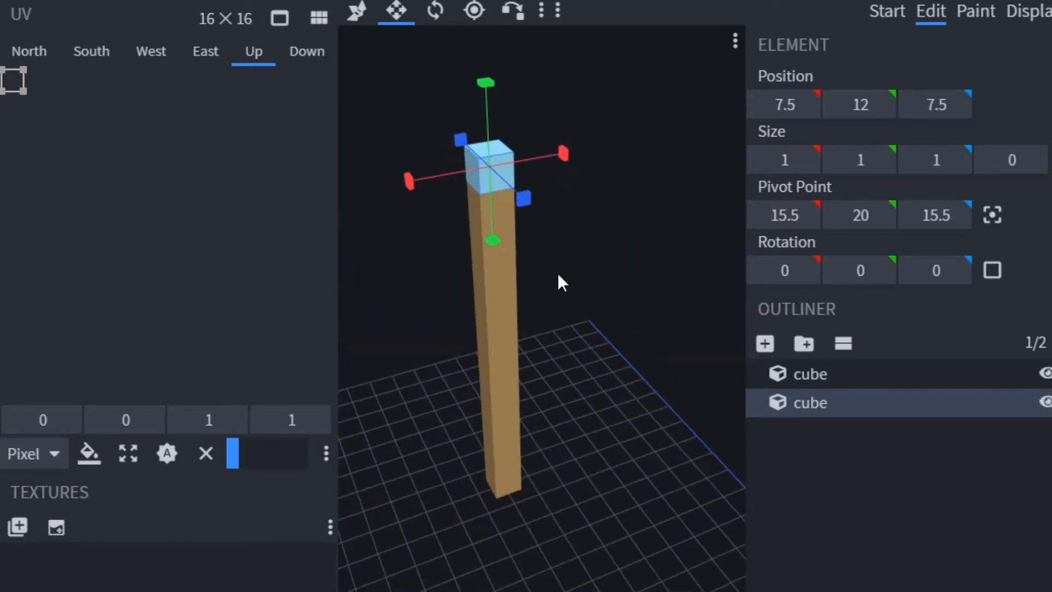
pyautogui.moveTo(413, 184); pyautogui.dragTo(563, 159)
# - Lengthen the light blue cube to 5 along Z, extending 2 units past the handle on each side, and deselect it
pyautogui.moveTo(557, 310); pyautogui.dragTo(536, 157)
pyautogui.moveTo(491, 119); pyautogui.dragTo(441, 125)
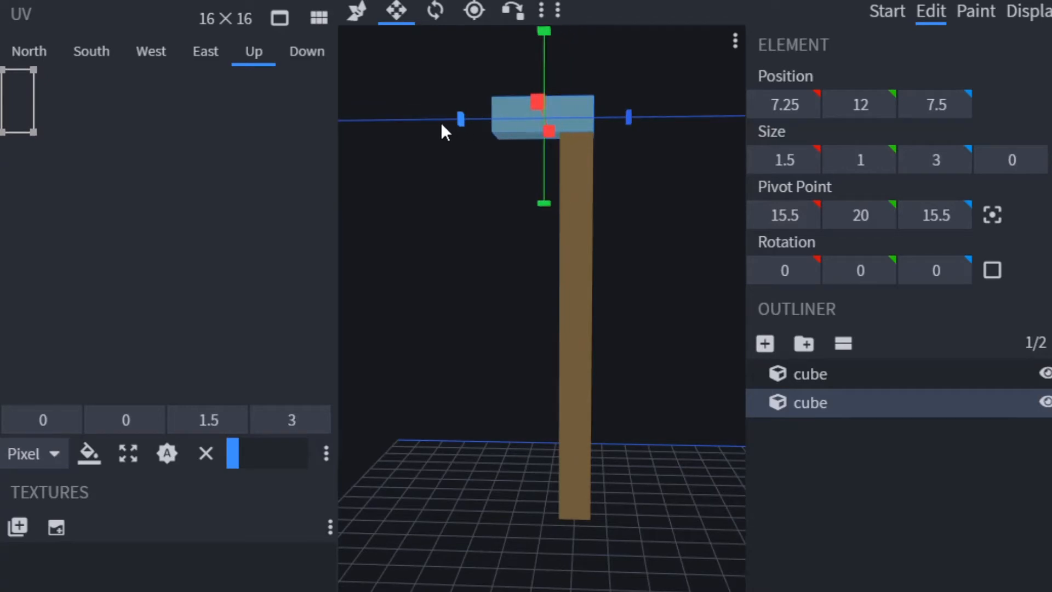
pyautogui.moveTo(630, 115); pyautogui.dragTo(696, 126)
pyautogui.moveTo(663, 272)
pyautogui.mouseDown()
pyautogui.moveTo(597, 372)
pyautogui.moveTo(608, 337)
pyautogui.moveTo(654, 282)
pyautogui.mouseUp()
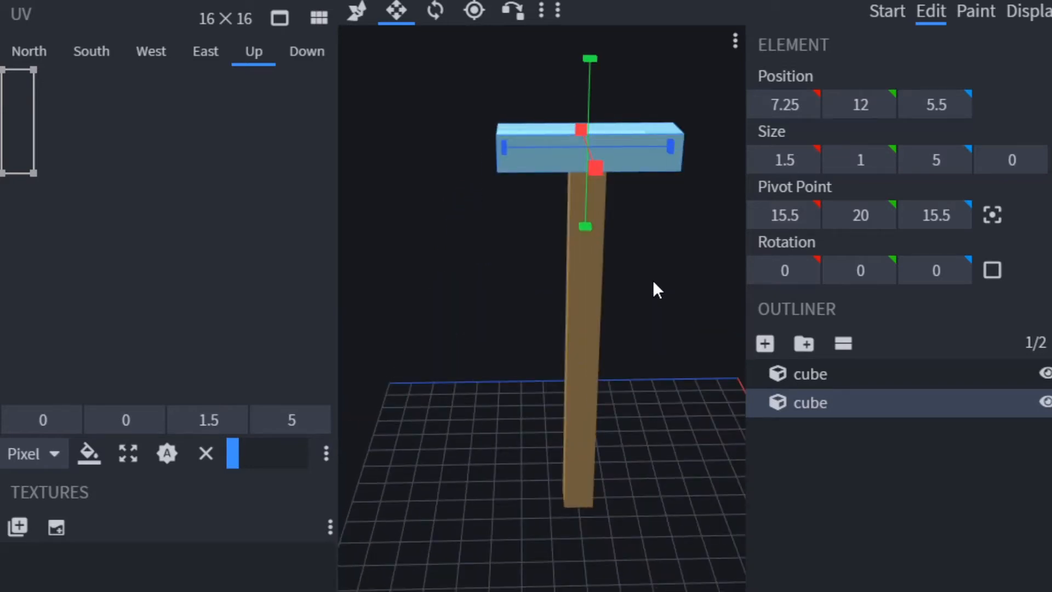
pyautogui.click(574, 514)
pyautogui.moveTo(574, 514); pyautogui.dragTo(495, 427)
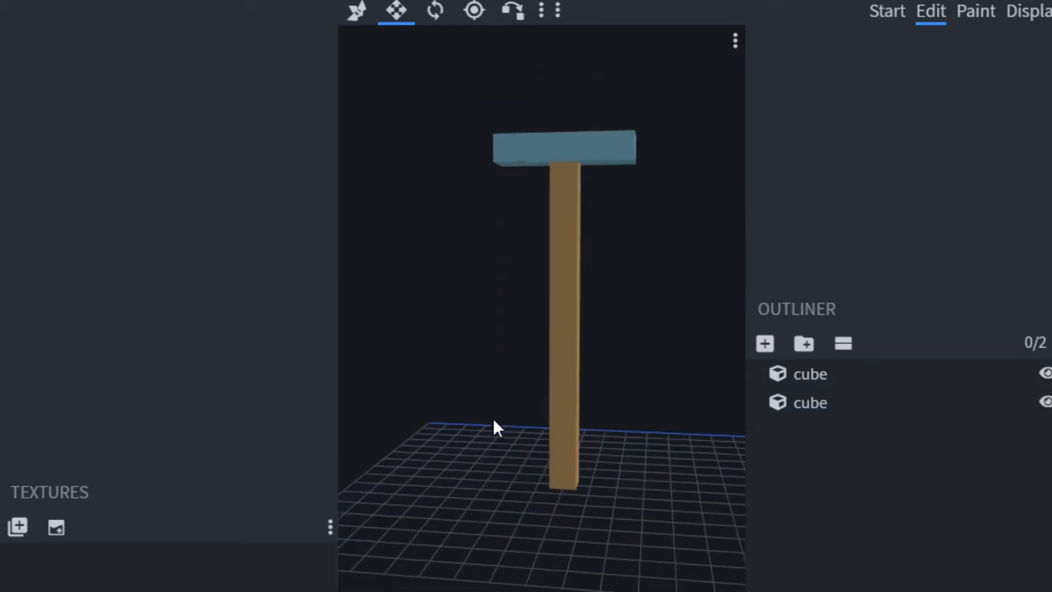
pyautogui.moveTo(461, 318); pyautogui.dragTo(452, 287)
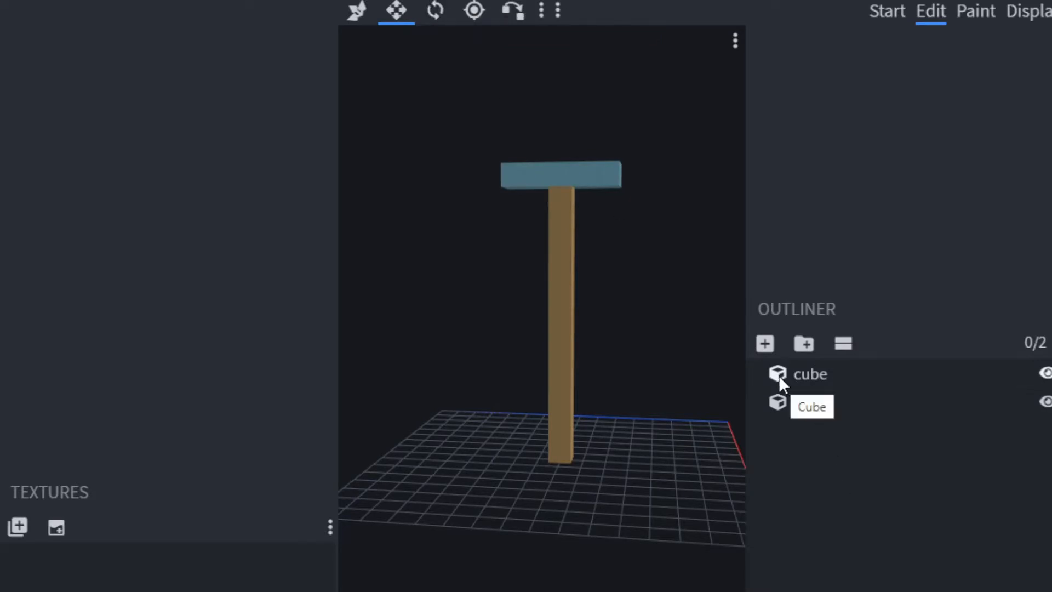
# - Add a third cube and set its marker color to Light Blue
pyautogui.click(766, 344)
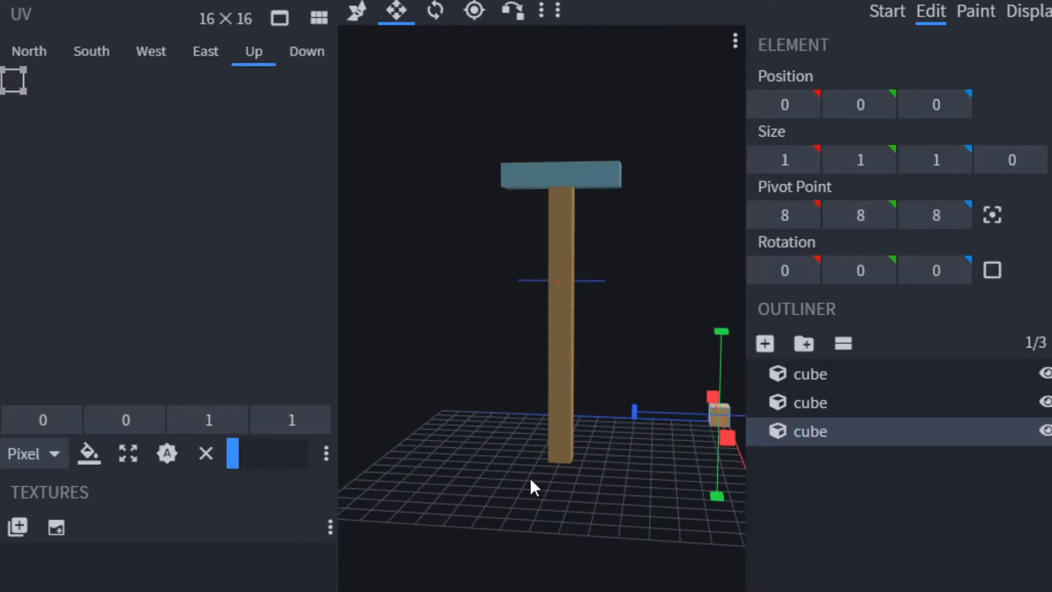
pyautogui.click(359, 11)
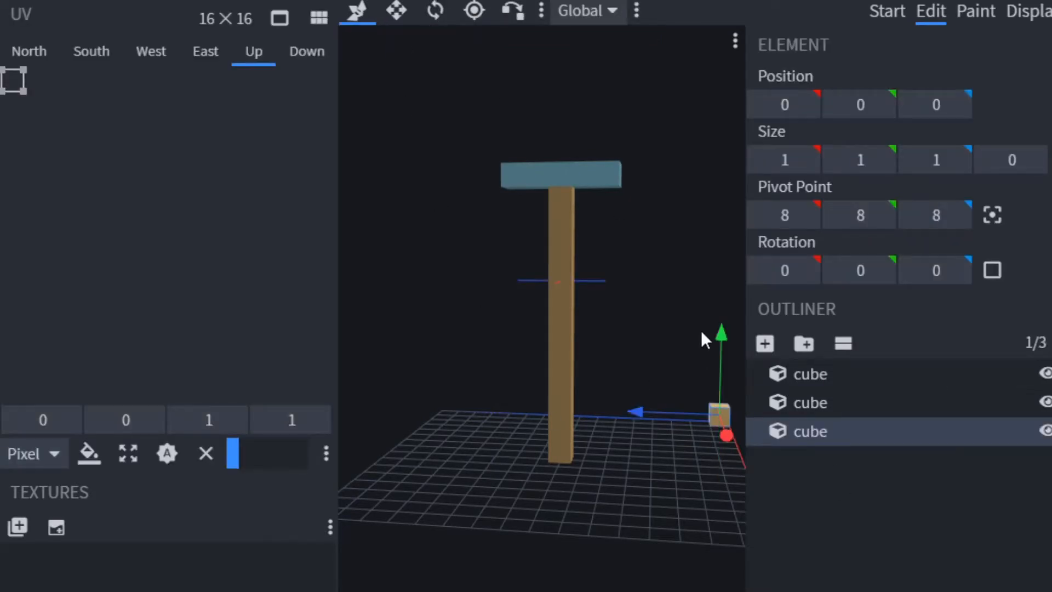
pyautogui.rightClick(716, 415)
pyautogui.moveTo(786, 313)
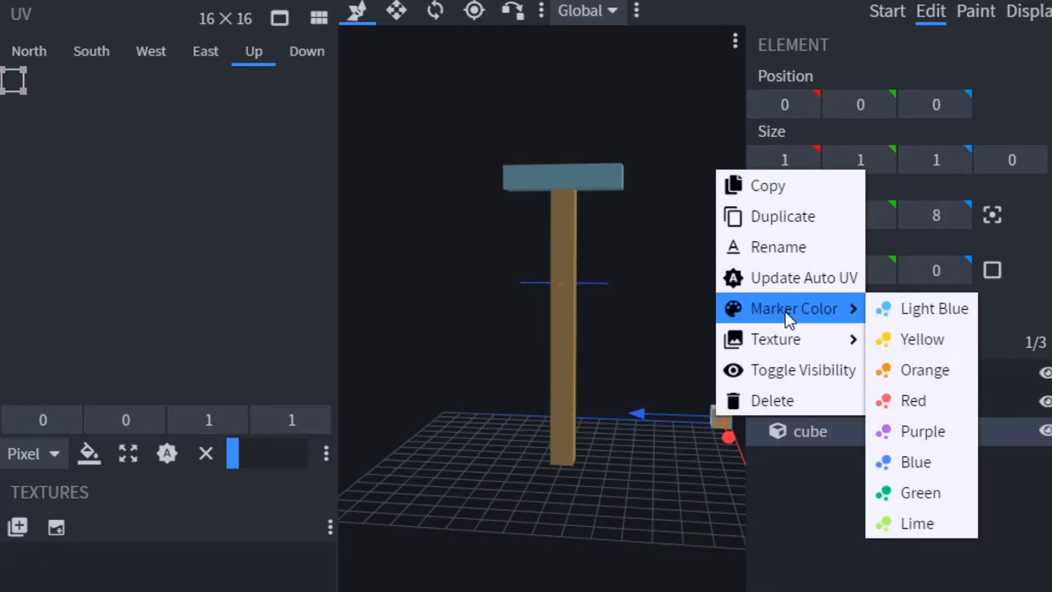
pyautogui.click(898, 313)
# - Move the new cube to position 6, 12, 5, beside one end of the head bar
pyautogui.moveTo(661, 421); pyautogui.dragTo(540, 414)
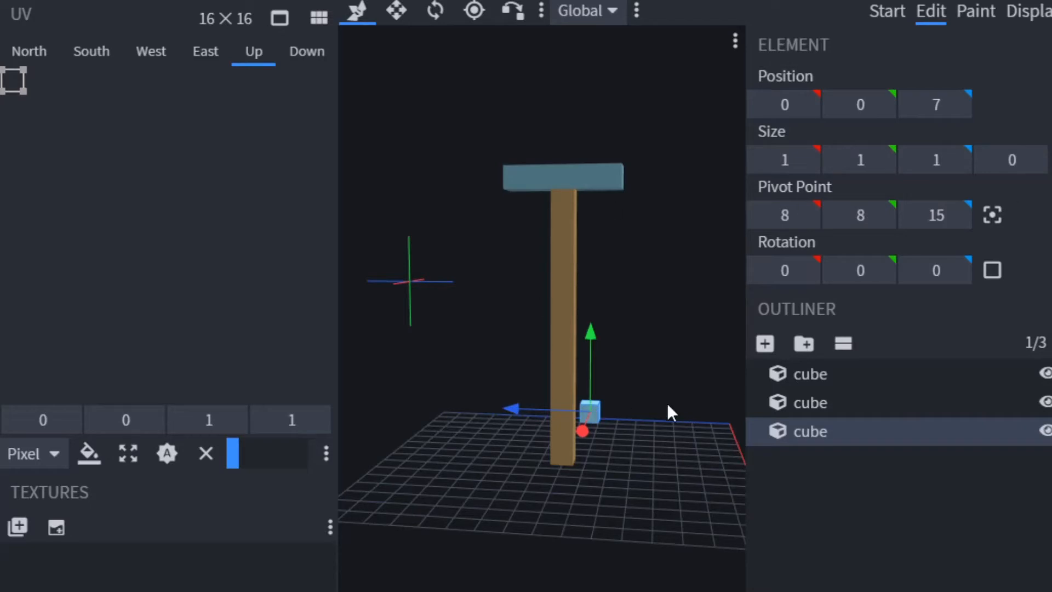
pyautogui.moveTo(668, 405); pyautogui.dragTo(602, 395)
pyautogui.moveTo(657, 352); pyautogui.dragTo(636, 85)
pyautogui.moveTo(592, 185); pyautogui.dragTo(432, 381)
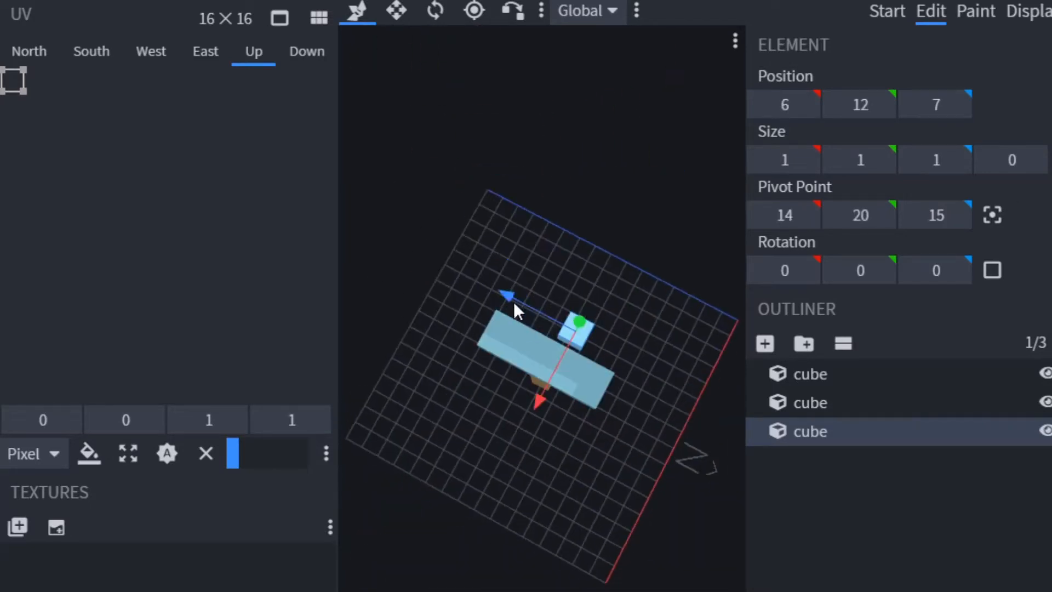
pyautogui.moveTo(514, 301); pyautogui.dragTo(394, 49)
# - Resize the new cube to 1.5 × 1 × 2, extending it outward to position 5.5, 12, 4
pyautogui.click(396, 10)
pyautogui.moveTo(570, 392); pyautogui.dragTo(518, 336)
pyautogui.moveTo(589, 247); pyautogui.dragTo(713, 224)
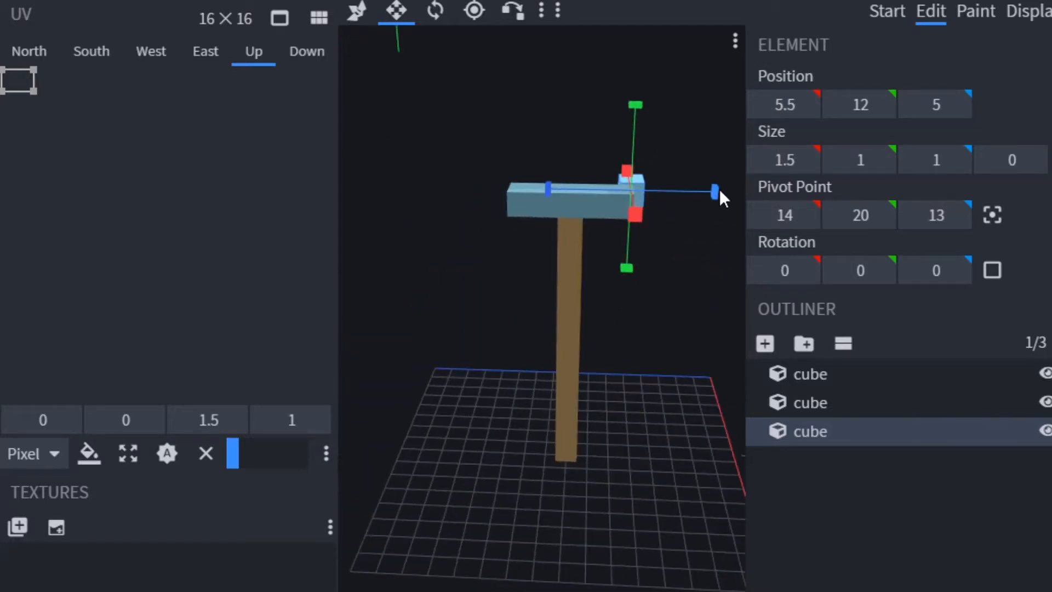
pyautogui.moveTo(719, 189); pyautogui.dragTo(744, 192)
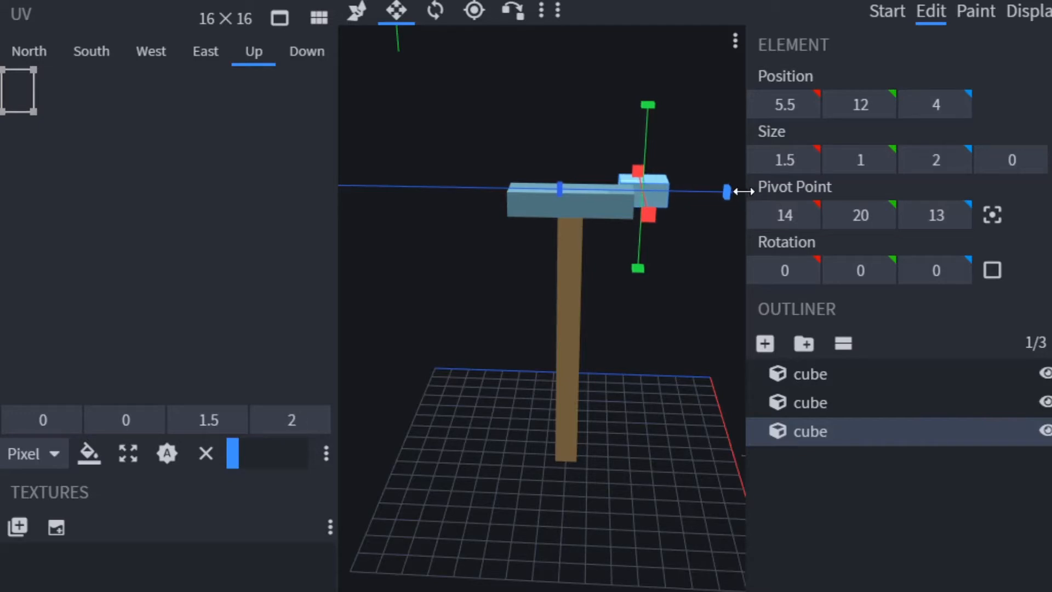
# - Duplicate the end cube and move the copy along Z to 10, at the opposite end of the head bar
pyautogui.rightClick(637, 204)
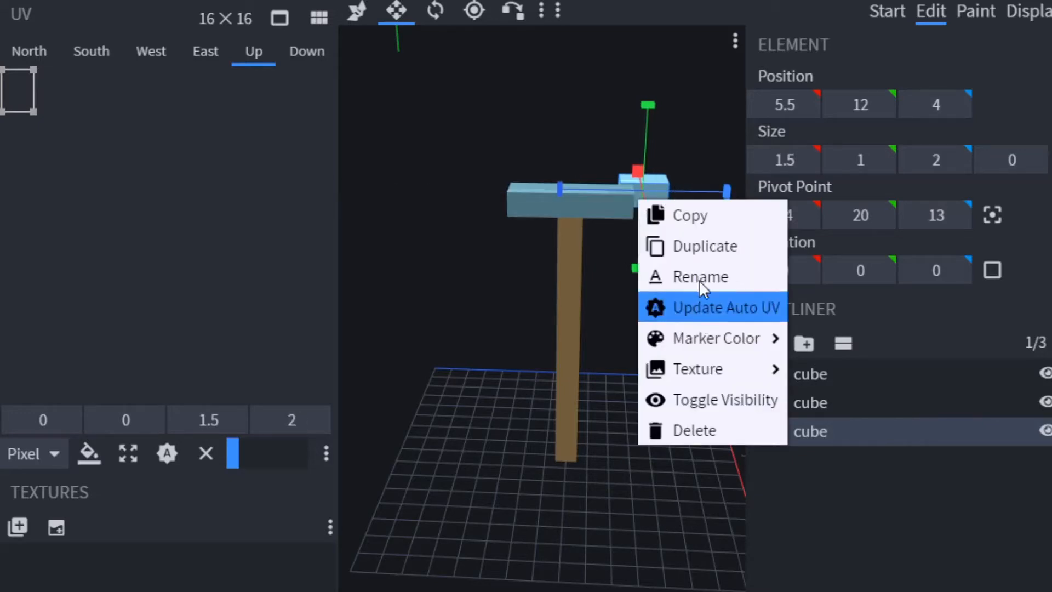
pyautogui.click(701, 246)
pyautogui.moveTo(564, 189); pyautogui.dragTo(537, 428)
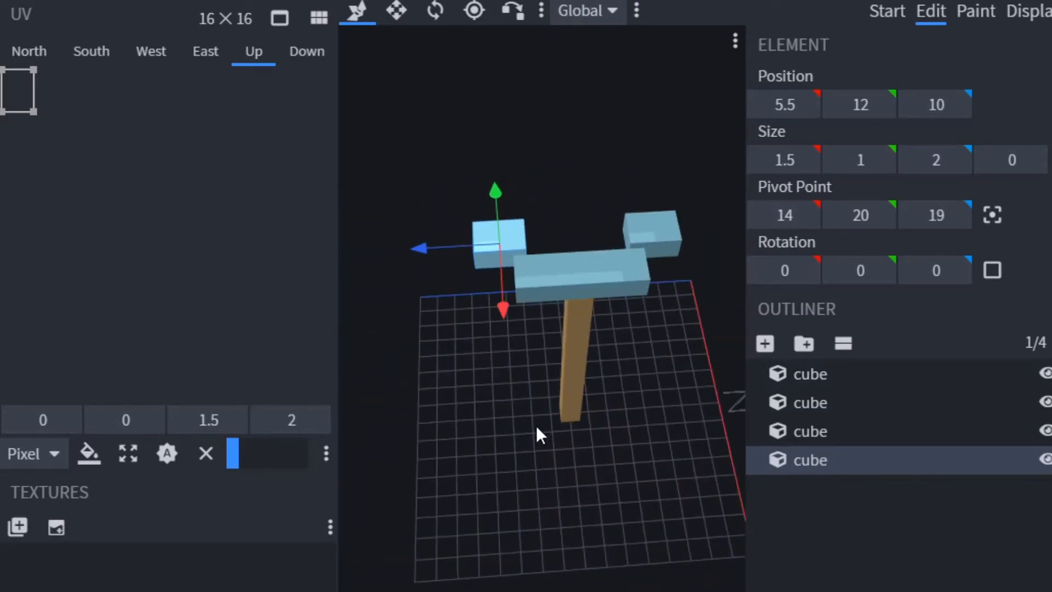
# - Center the duplicated cube's pivot point and rotate the cube 45° about X so it slopes down away from the handle
pyautogui.click(436, 11)
pyautogui.scroll(-5, 427, 279)
pyautogui.scroll(2, 426, 278)
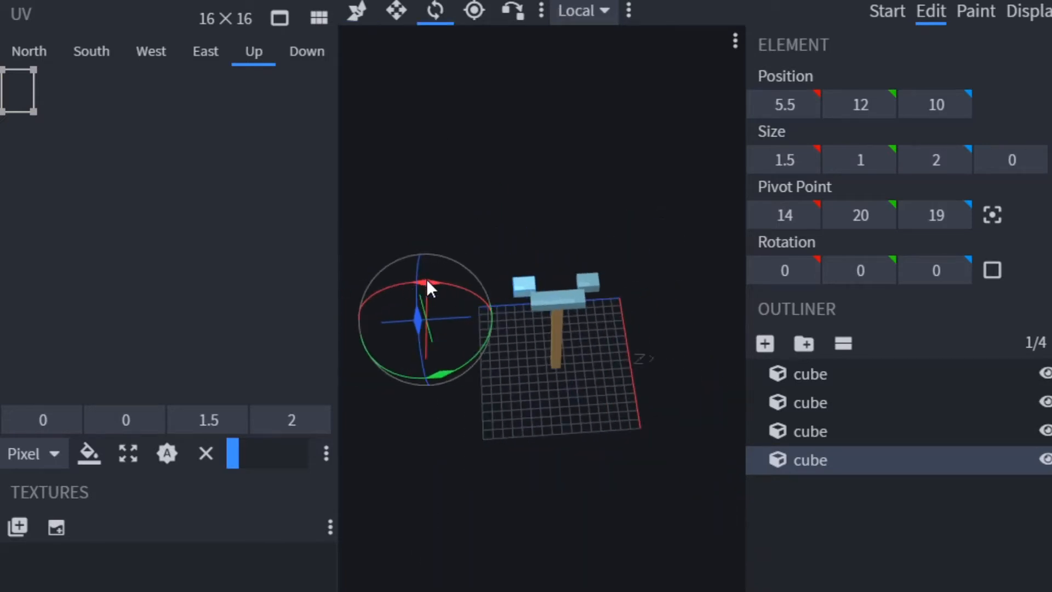
pyautogui.scroll(3, 494, 162)
pyautogui.scroll(-2, 495, 165)
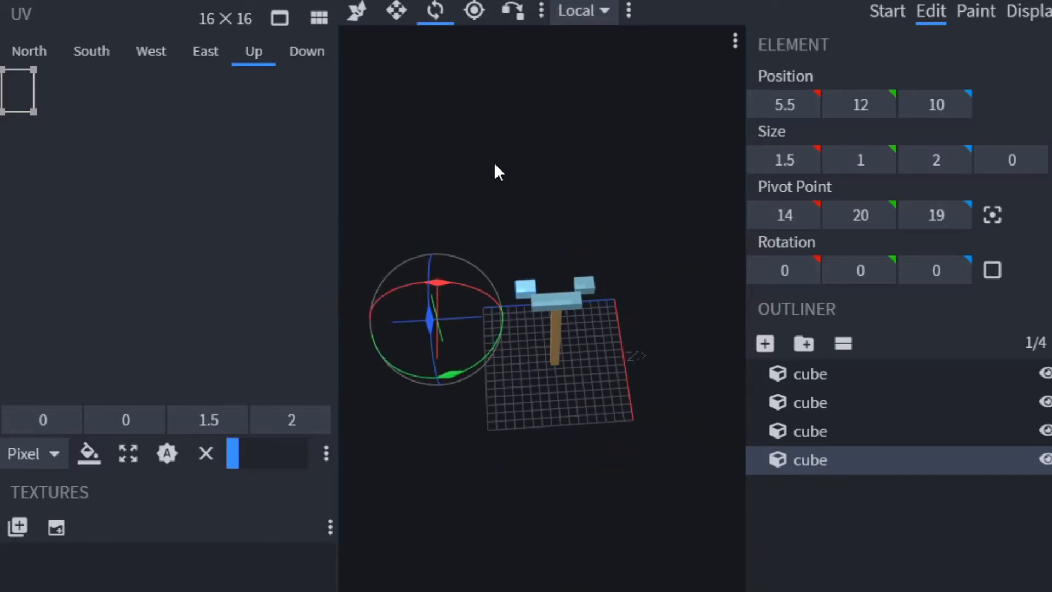
pyautogui.scroll(4, 482, 223)
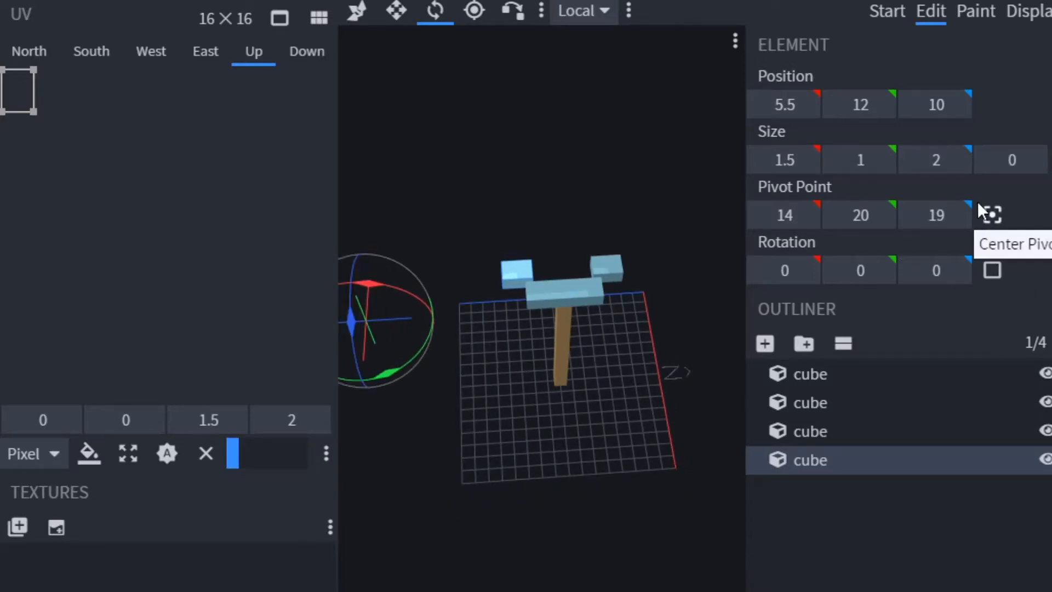
pyautogui.click(992, 215)
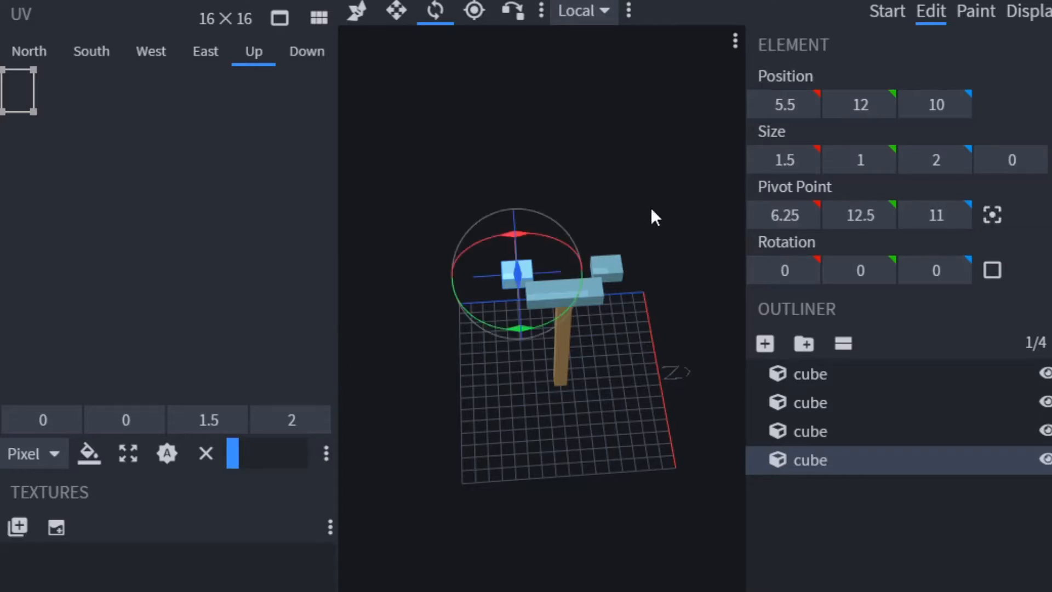
pyautogui.scroll(3, 488, 420)
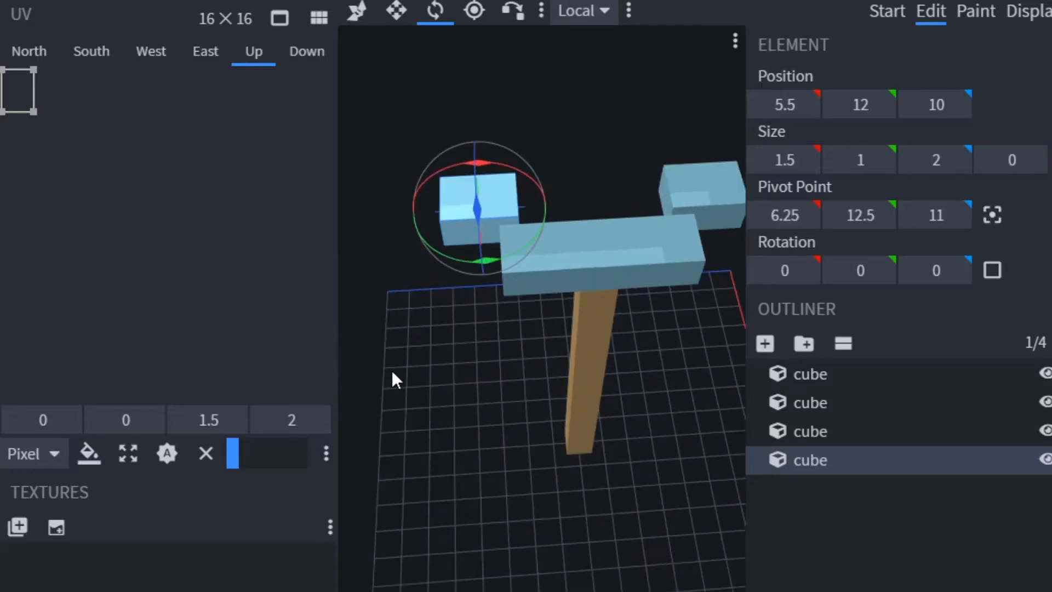
pyautogui.moveTo(392, 370); pyautogui.dragTo(405, 321)
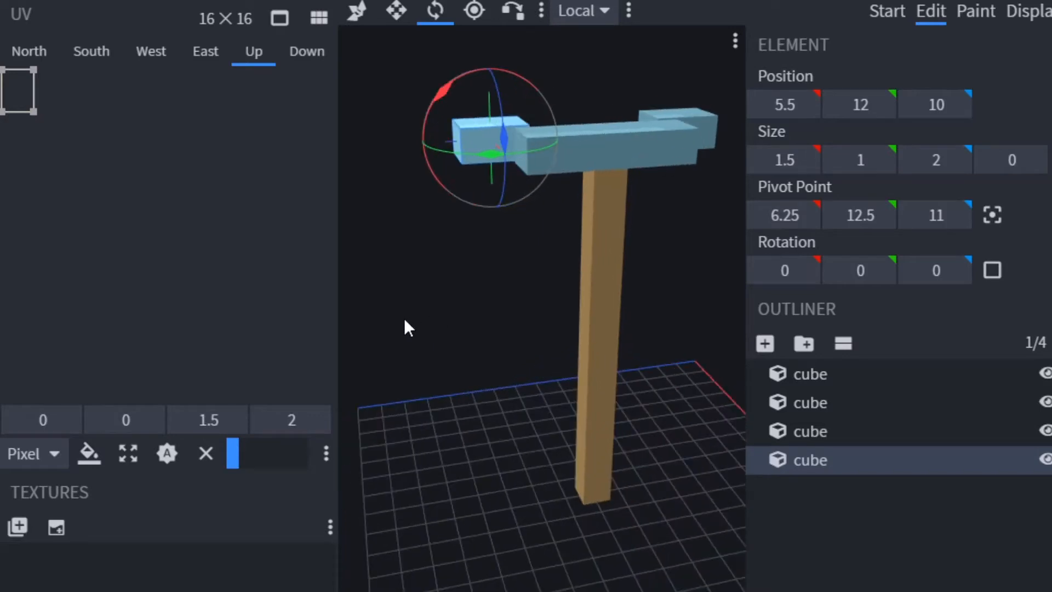
pyautogui.moveTo(430, 94); pyautogui.dragTo(379, 142)
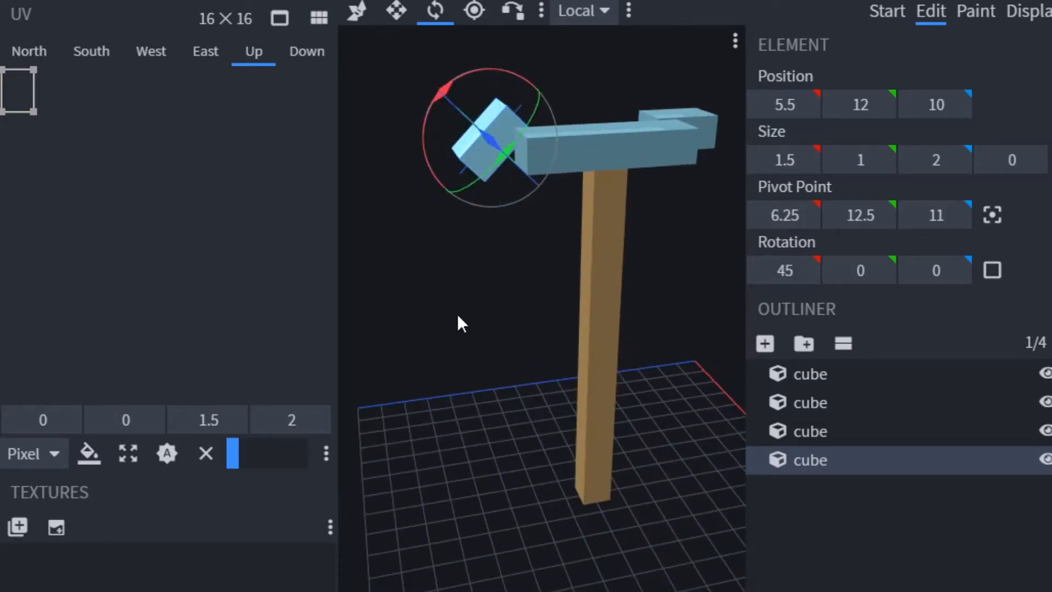
# - Center the pivot point of the original end cube and tilt it 45° about X, mirroring the duplicate's slope
pyautogui.moveTo(458, 317); pyautogui.dragTo(613, 210)
pyautogui.click(706, 160)
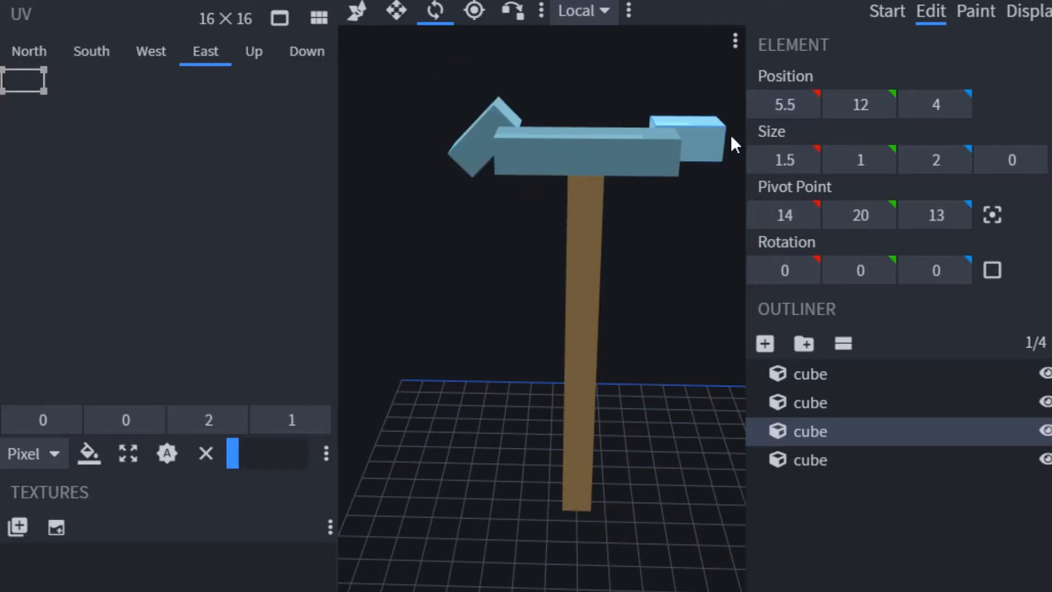
pyautogui.click(993, 215)
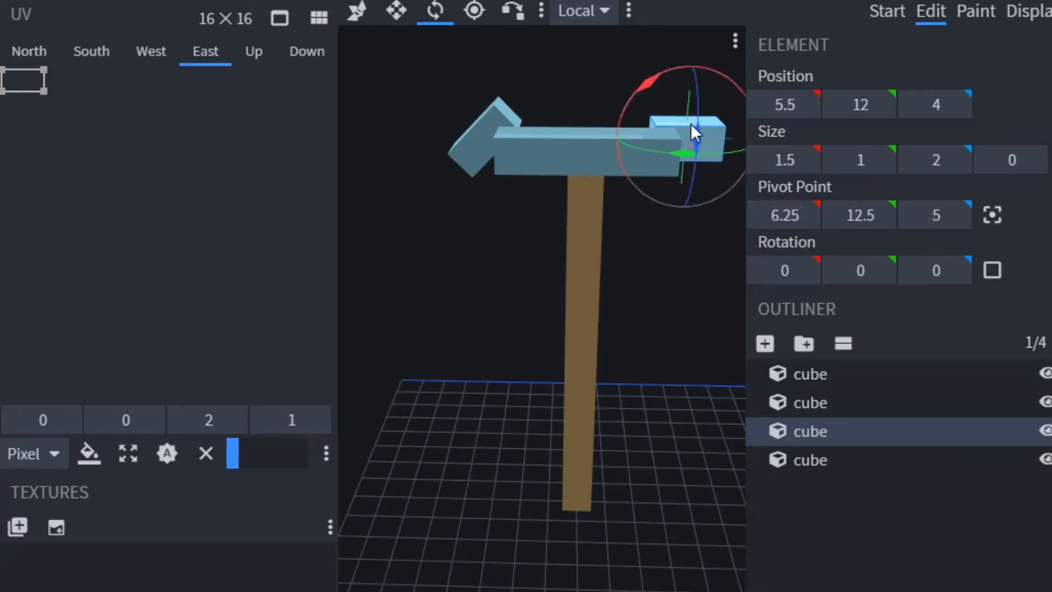
pyautogui.moveTo(647, 82); pyautogui.dragTo(713, 81)
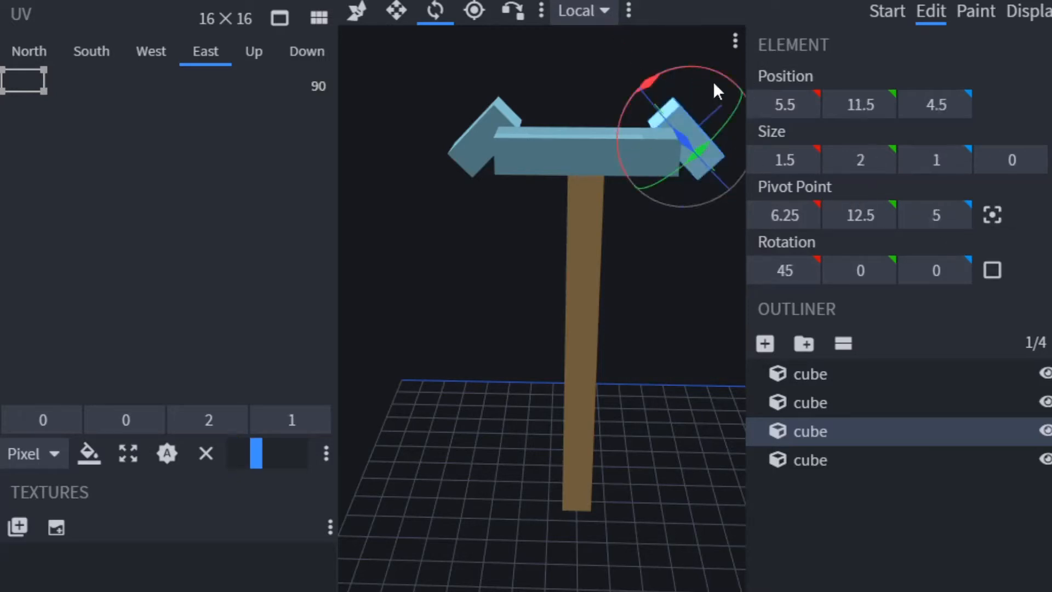
# - Vertex-snap the tilted original end cube's upper inner corner to the adjacent top corner of the head bar
pyautogui.click(525, 11)
pyautogui.moveTo(495, 328); pyautogui.dragTo(490, 377)
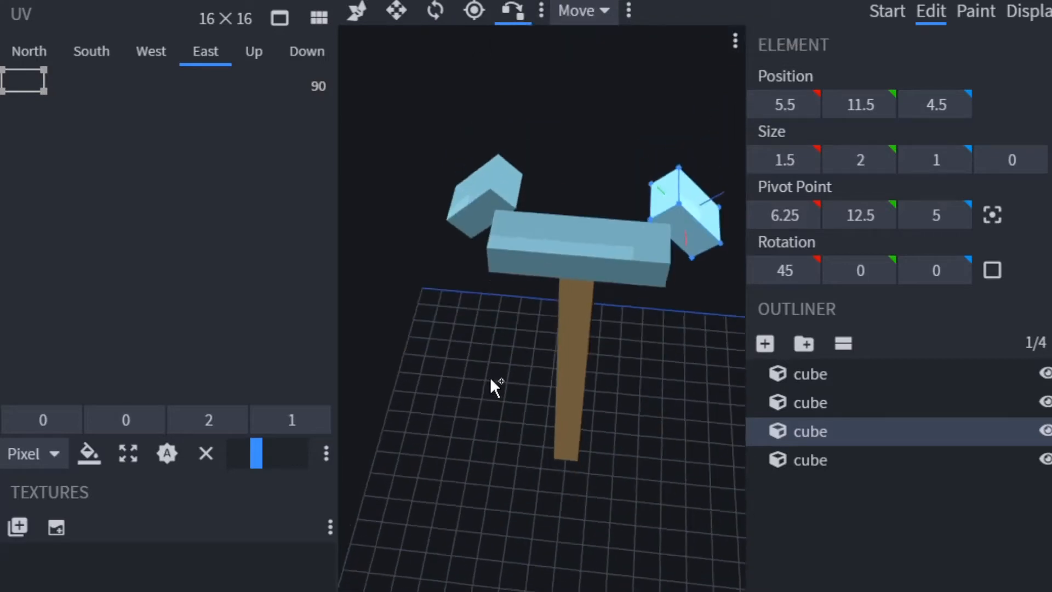
pyautogui.scroll(3, 490, 377)
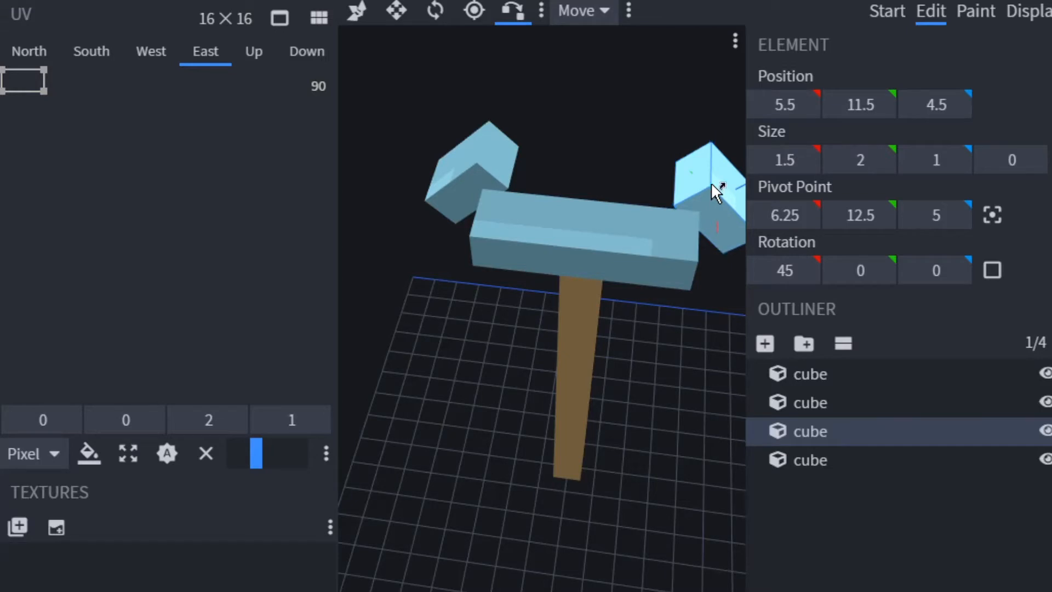
pyautogui.click(695, 262)
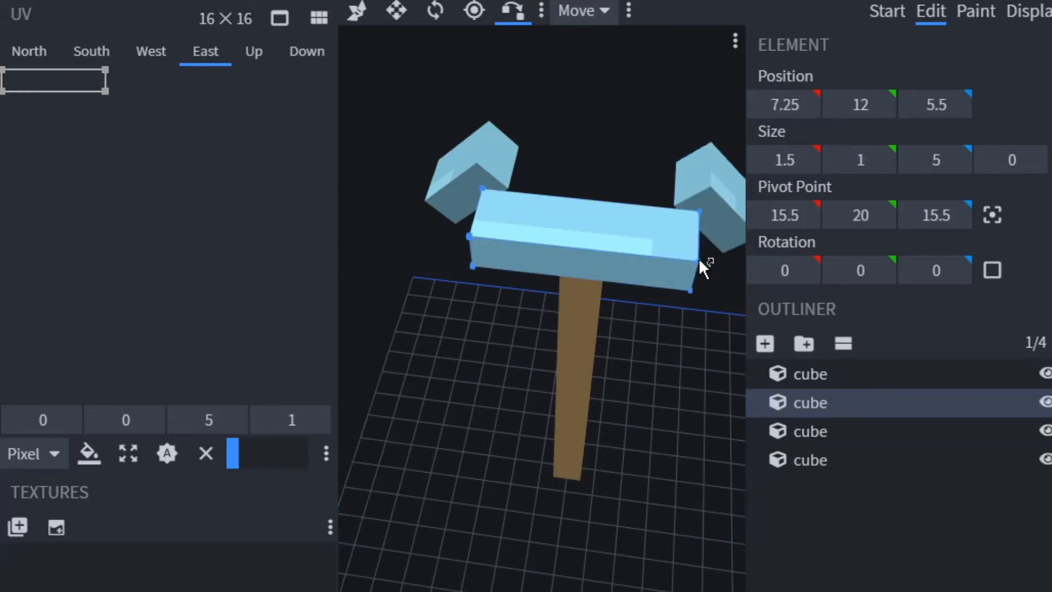
pyautogui.moveTo(699, 258); pyautogui.dragTo(691, 334)
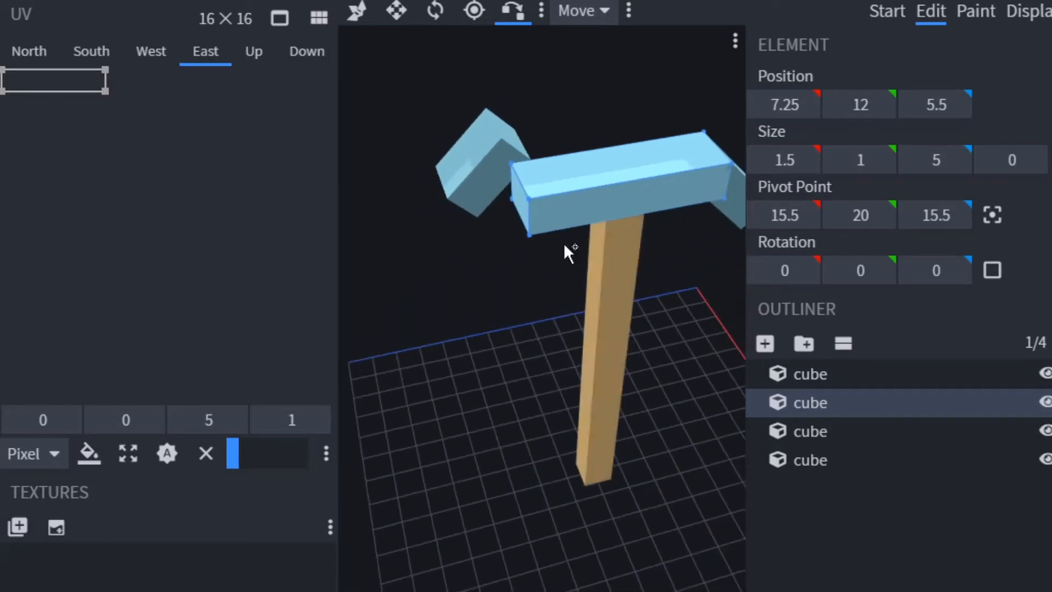
# - Vertex-snap the tilted duplicate cube's upper inner corner to the head bar's other end, and deselect everything
pyautogui.click(496, 193)
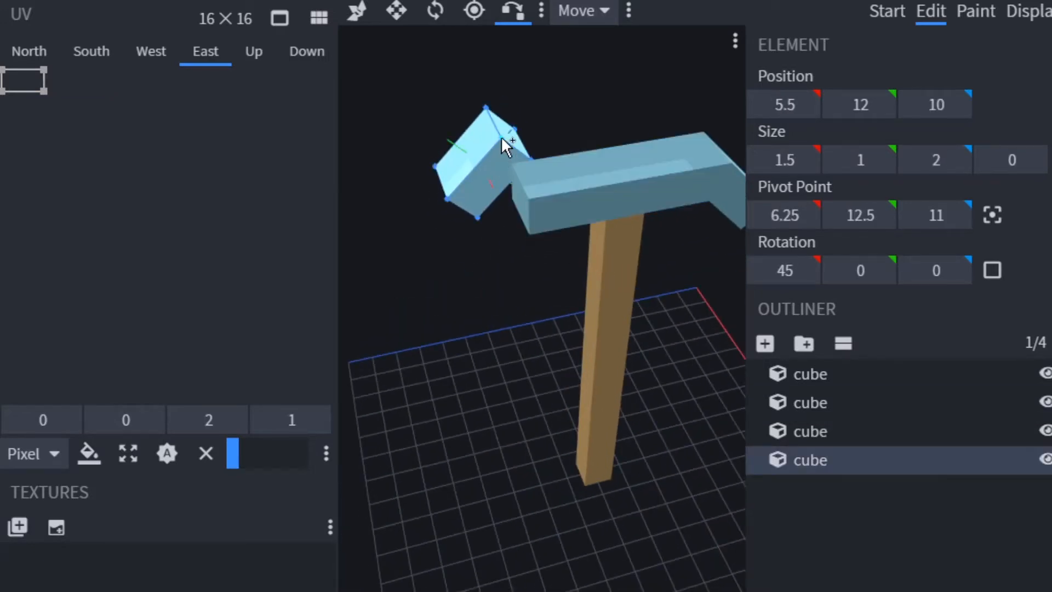
pyautogui.click(531, 191)
pyautogui.click(818, 507)
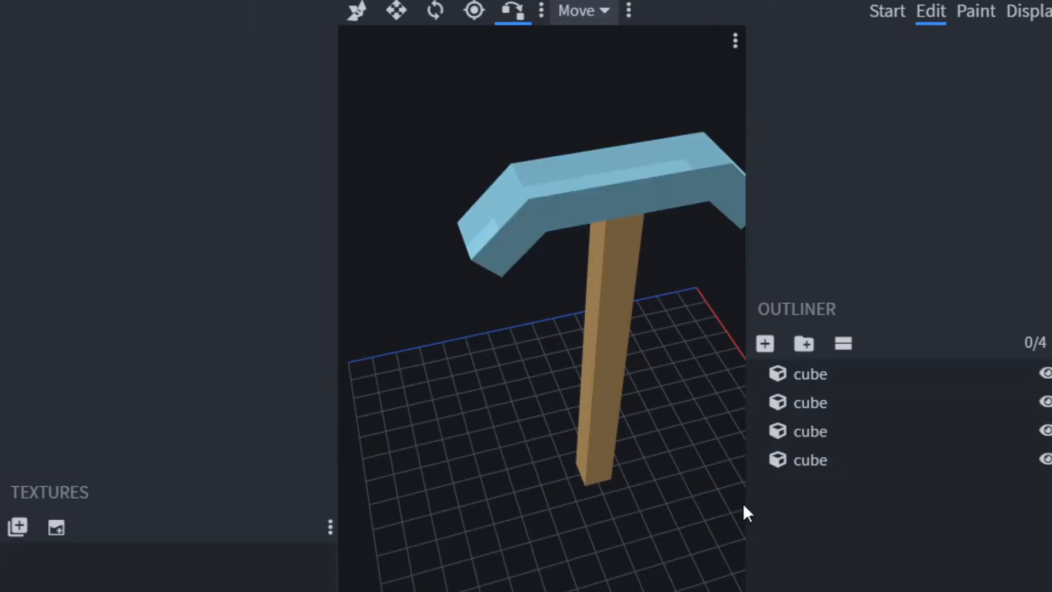
pyautogui.moveTo(744, 503); pyautogui.dragTo(517, 392)
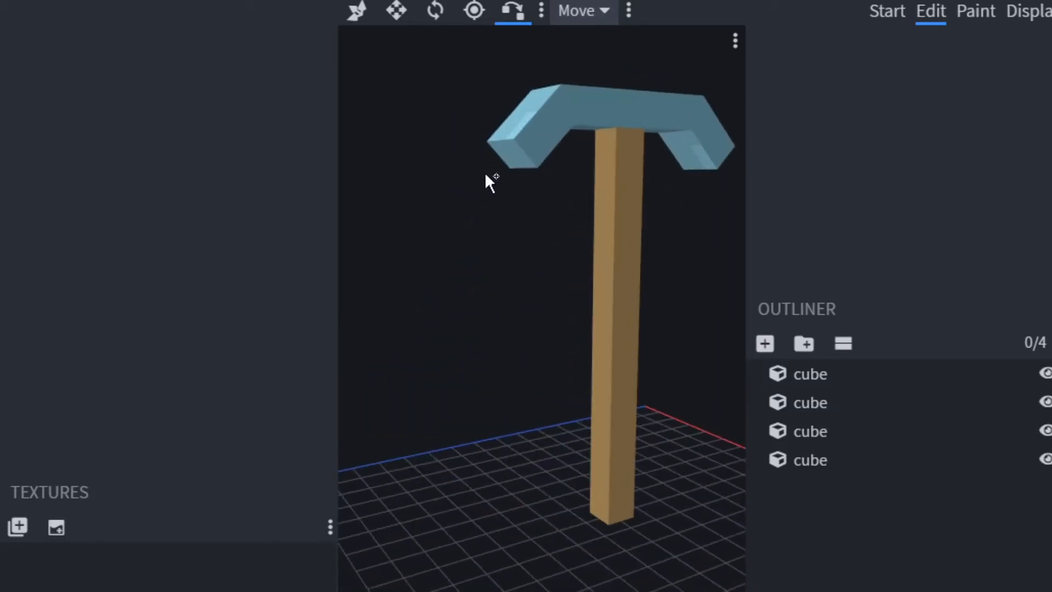
# - Shorten both tilted end cubes of the pickaxe head to a length of 1.5 by pulling in their outer ends
pyautogui.moveTo(486, 175); pyautogui.dragTo(457, 180)
pyautogui.moveTo(501, 400); pyautogui.dragTo(526, 411)
pyautogui.scroll(6, 445, 85)
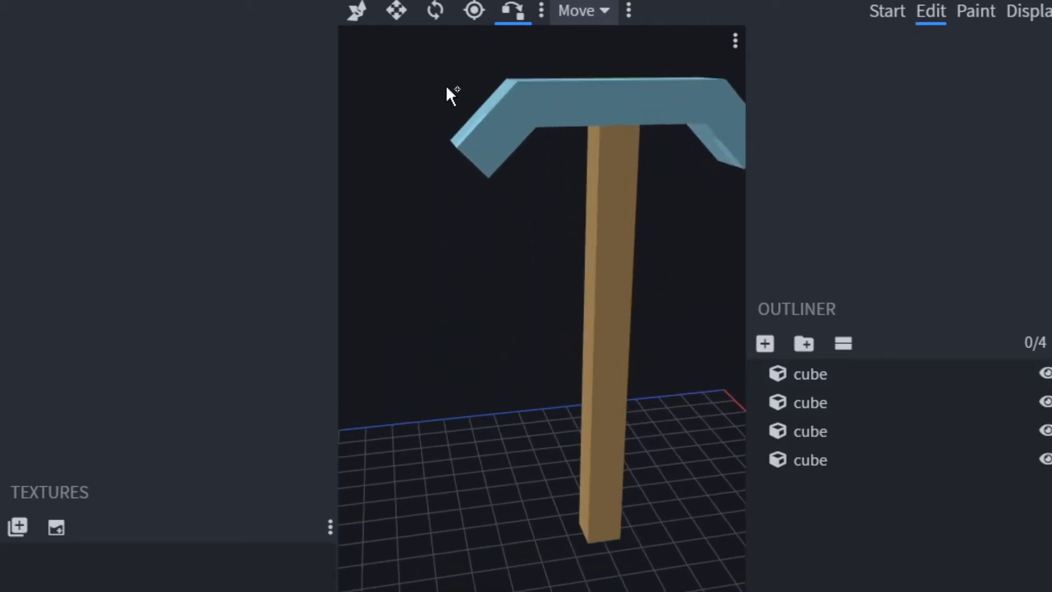
pyautogui.scroll(-4, 445, 85)
pyautogui.scroll(2, 450, 85)
pyautogui.moveTo(514, 299); pyautogui.dragTo(536, 297)
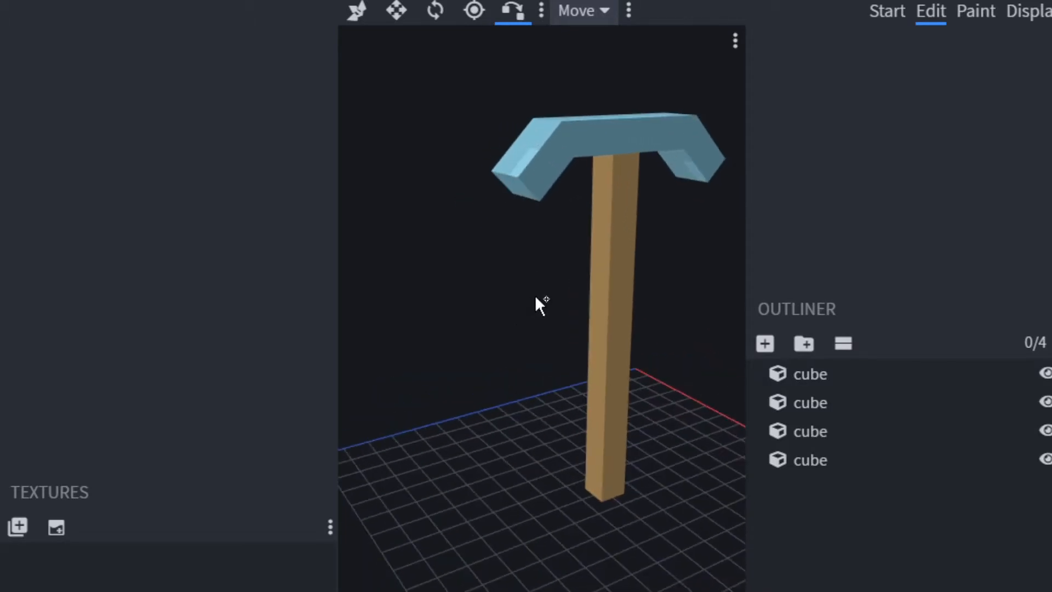
pyautogui.click(393, 10)
pyautogui.moveTo(431, 204); pyautogui.dragTo(461, 159)
pyautogui.click(462, 159)
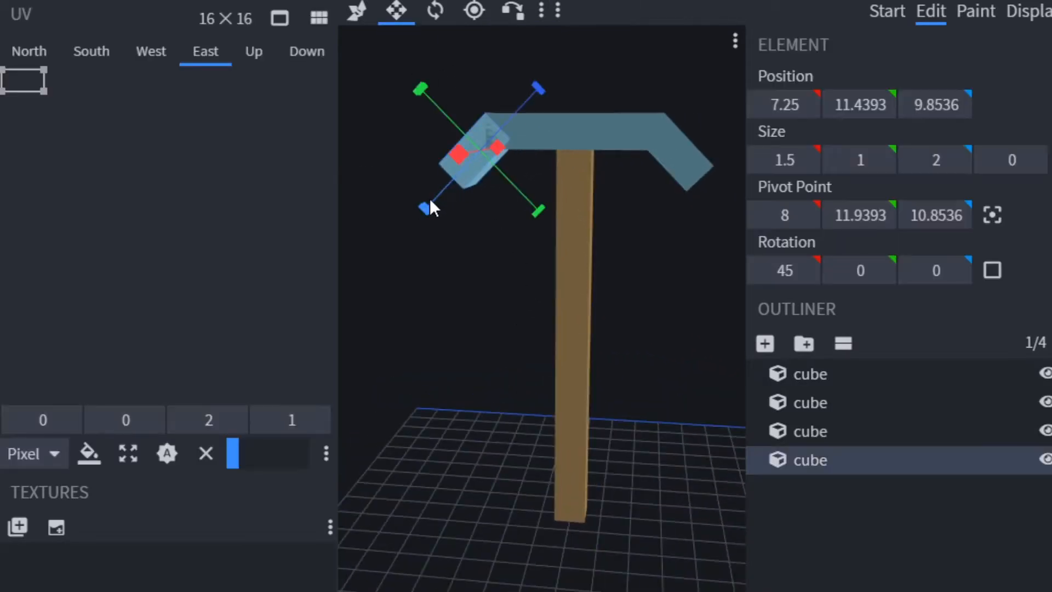
pyautogui.moveTo(431, 203); pyautogui.dragTo(437, 192)
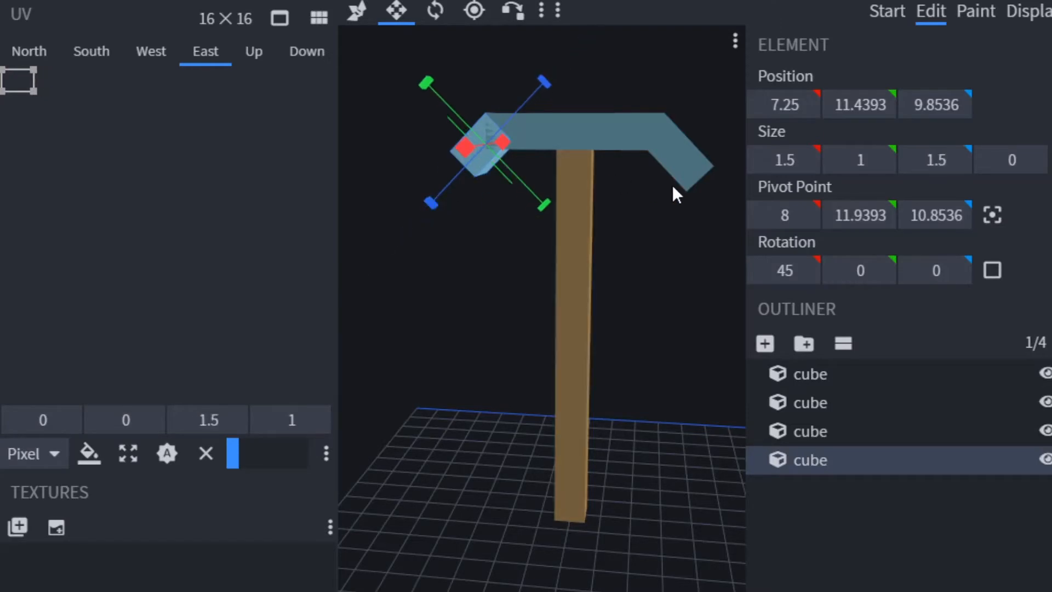
pyautogui.click(673, 183)
pyautogui.moveTo(726, 209); pyautogui.dragTo(712, 202)
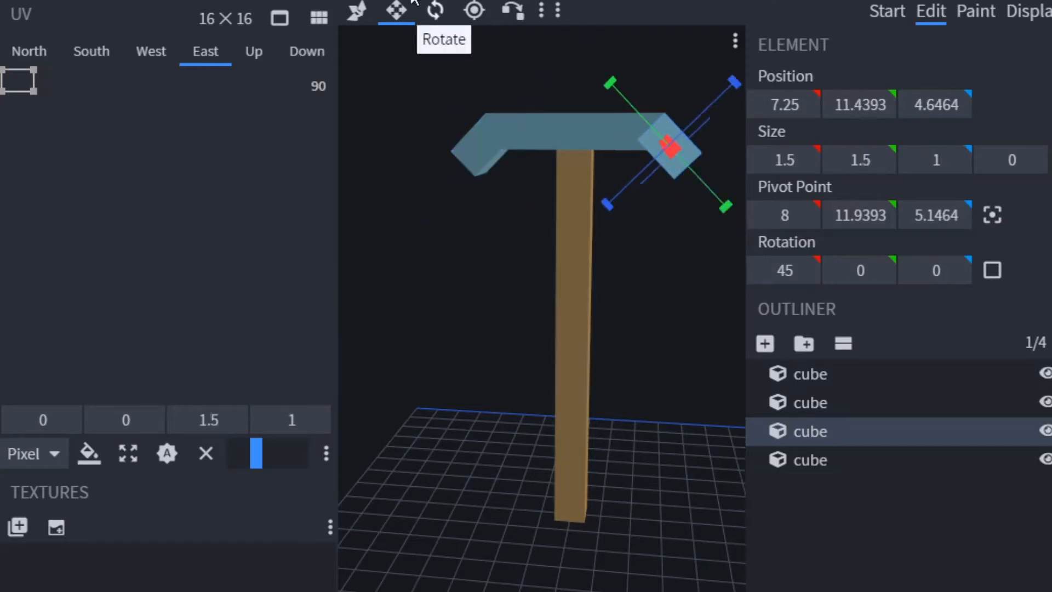
# - Reduce the tilt of both head end cubes to a mirrored 22.5° about X, sloping down away from the handle
pyautogui.click(441, 18)
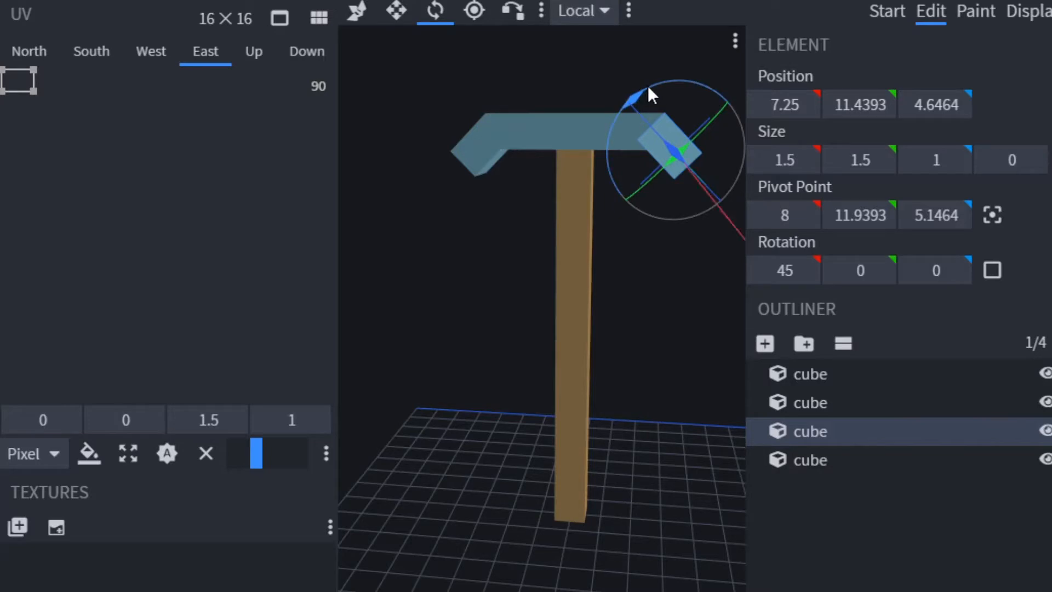
pyautogui.moveTo(648, 86); pyautogui.dragTo(619, 93)
pyautogui.click(470, 132)
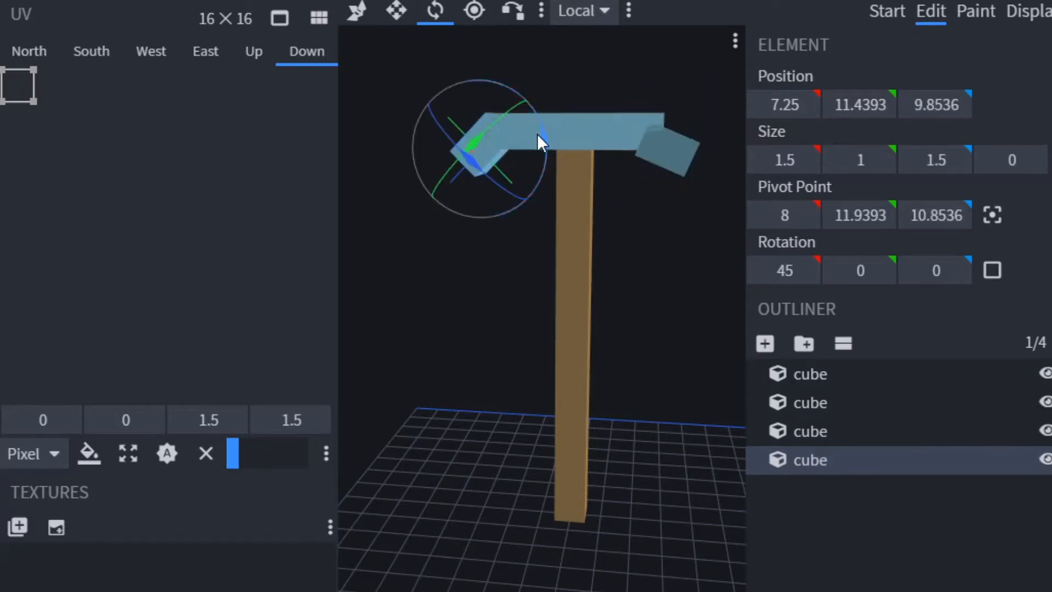
pyautogui.moveTo(541, 134); pyautogui.dragTo(541, 147)
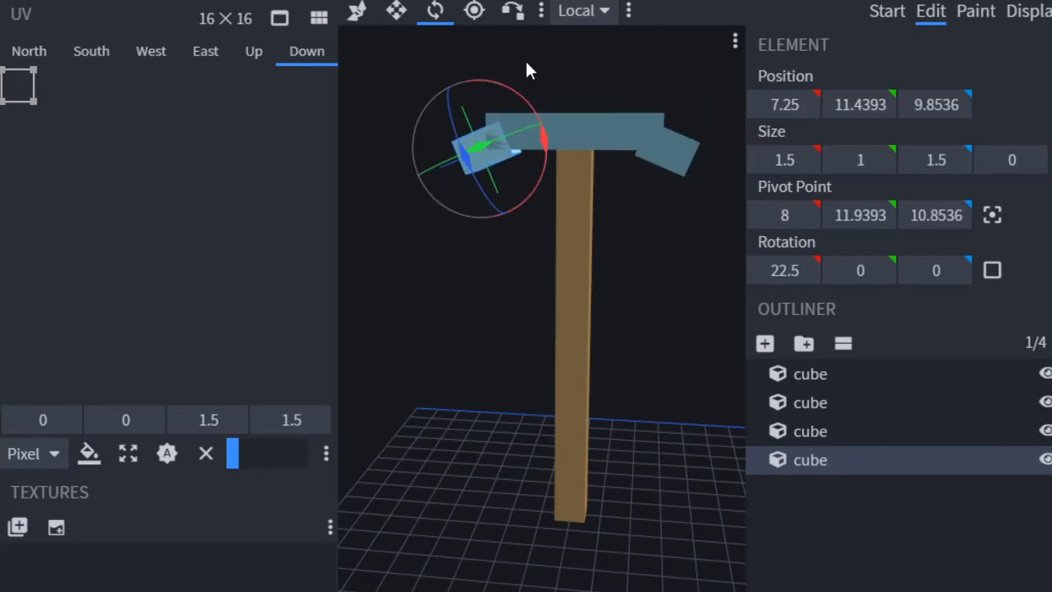
# - Move both end cubes 1 unit outward along Z, away from the ends of the head bar
pyautogui.click(357, 11)
pyautogui.moveTo(381, 144); pyautogui.dragTo(357, 144)
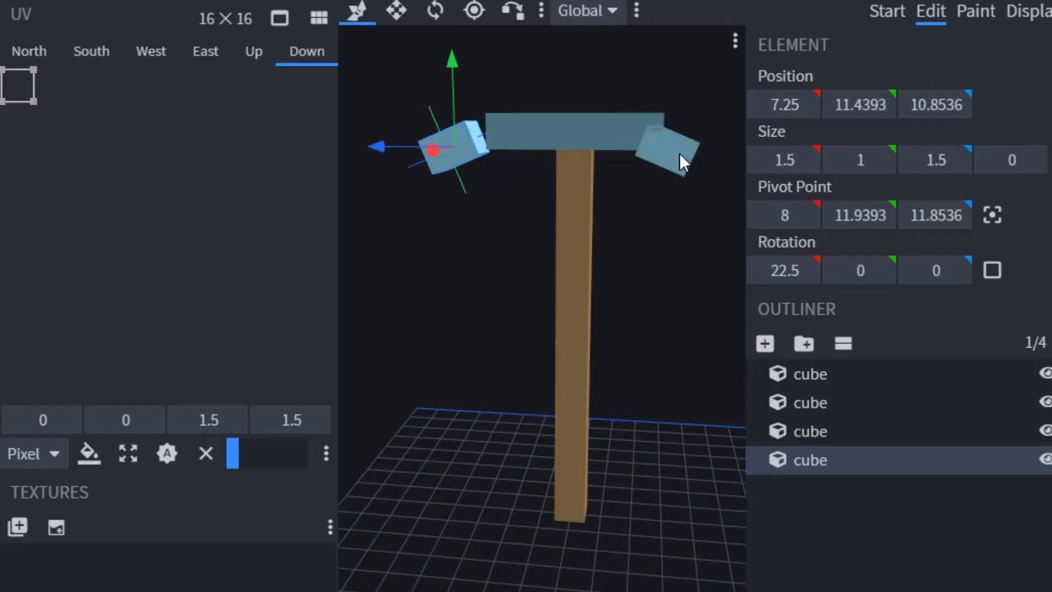
pyautogui.click(680, 153)
pyautogui.moveTo(590, 145); pyautogui.dragTo(620, 68)
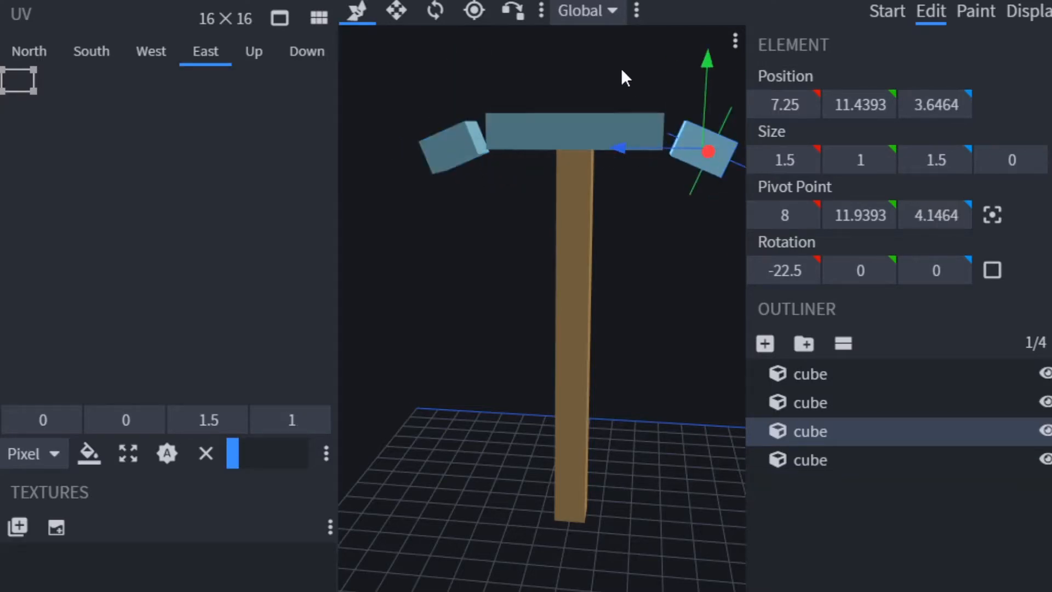
# - Vertex-snap the upper inner corner of the end cube on the positive Z side to the head bar's adjacent top corner
pyautogui.click(513, 12)
pyautogui.moveTo(504, 104); pyautogui.dragTo(558, 230)
pyautogui.click(548, 367)
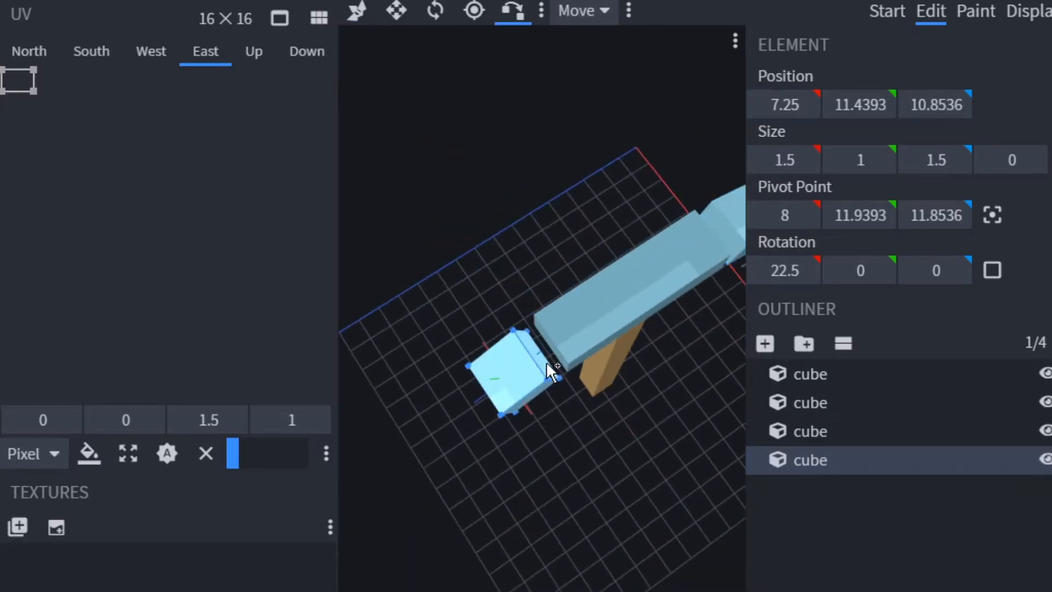
pyautogui.click(570, 357)
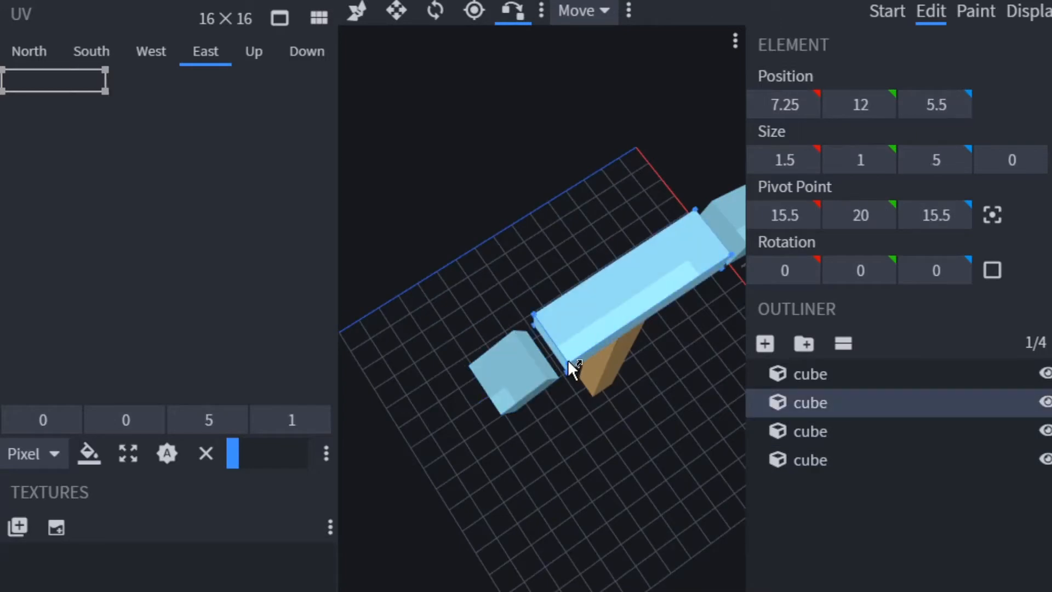
# - Vertex-snap the opposite end cube's upper inner corner to the head bar's other top corner, and deselect everything
pyautogui.moveTo(575, 313); pyautogui.dragTo(639, 195)
pyautogui.click(710, 225)
pyautogui.click(670, 226)
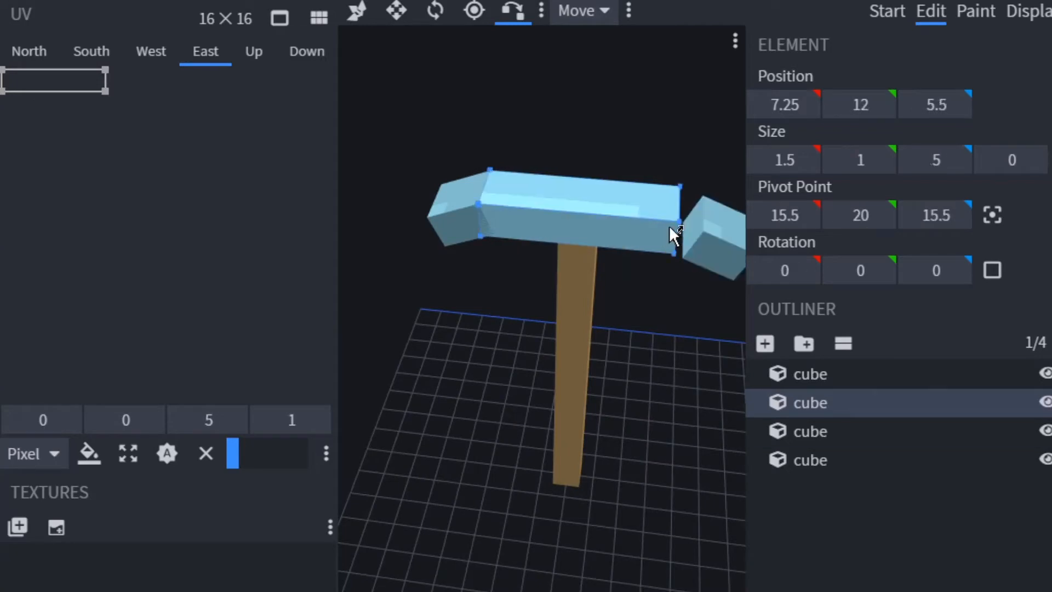
pyautogui.click(679, 222)
pyautogui.click(837, 524)
pyautogui.moveTo(681, 412); pyautogui.dragTo(685, 379)
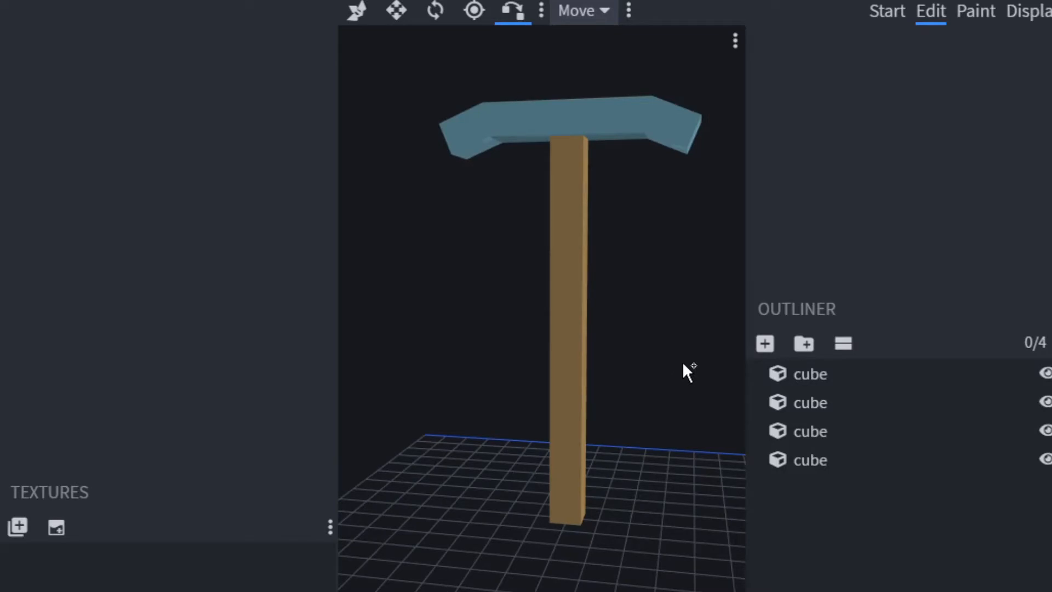
# - Add a 1 × 1 × 1 cube at 0, 5, 5, give it the Light Blue marker color, and deselect everything
pyautogui.click(768, 367)
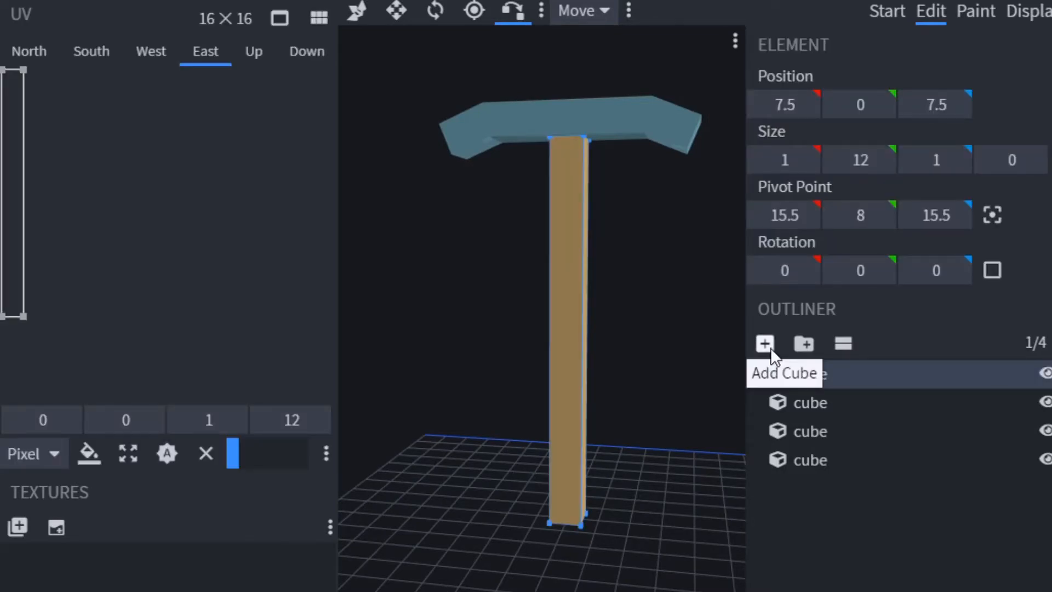
pyautogui.click(765, 343)
pyautogui.scroll(-3, 653, 405)
pyautogui.moveTo(653, 405); pyautogui.dragTo(649, 311)
pyautogui.click(357, 11)
pyautogui.rightClick(649, 313)
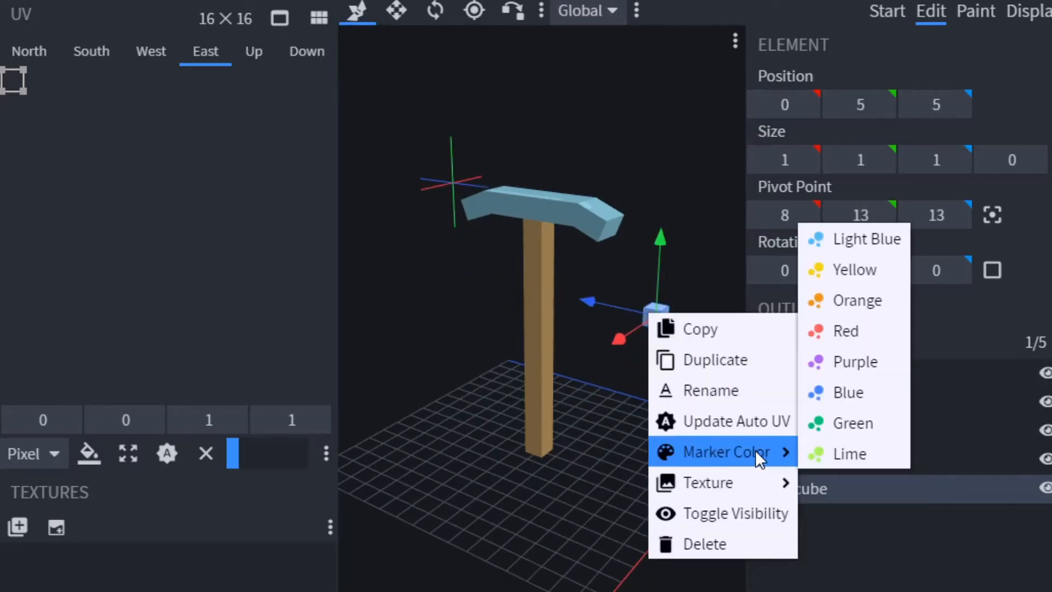
pyautogui.moveTo(745, 449)
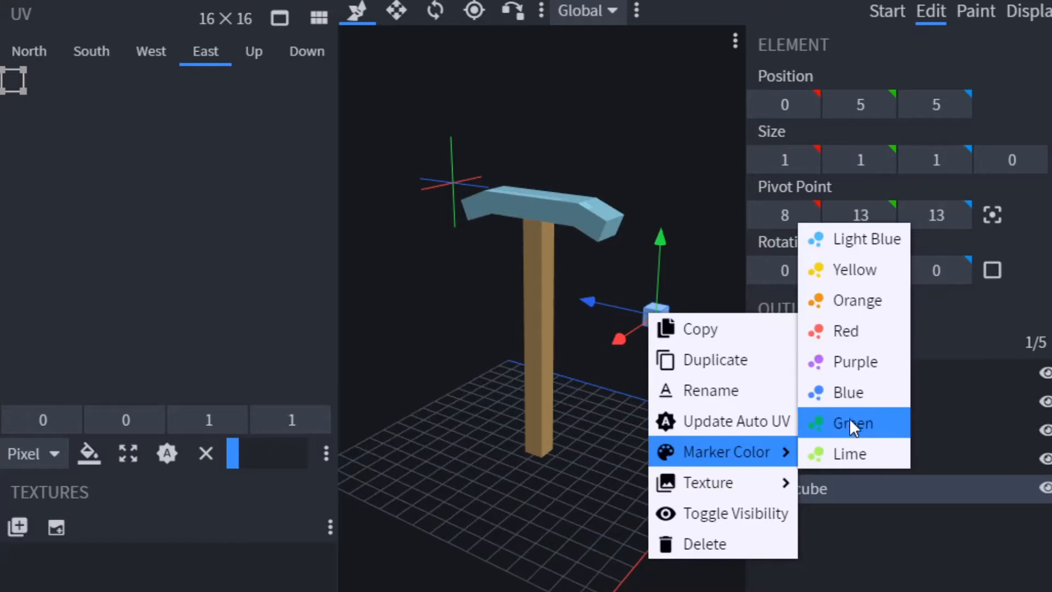
pyautogui.click(833, 244)
pyautogui.click(548, 393)
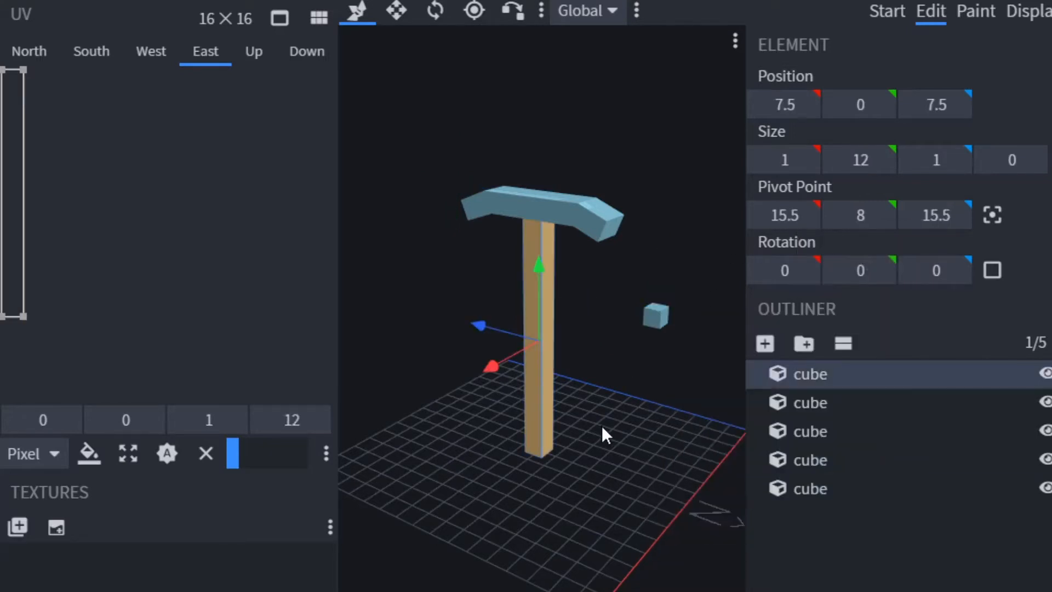
pyautogui.click(839, 546)
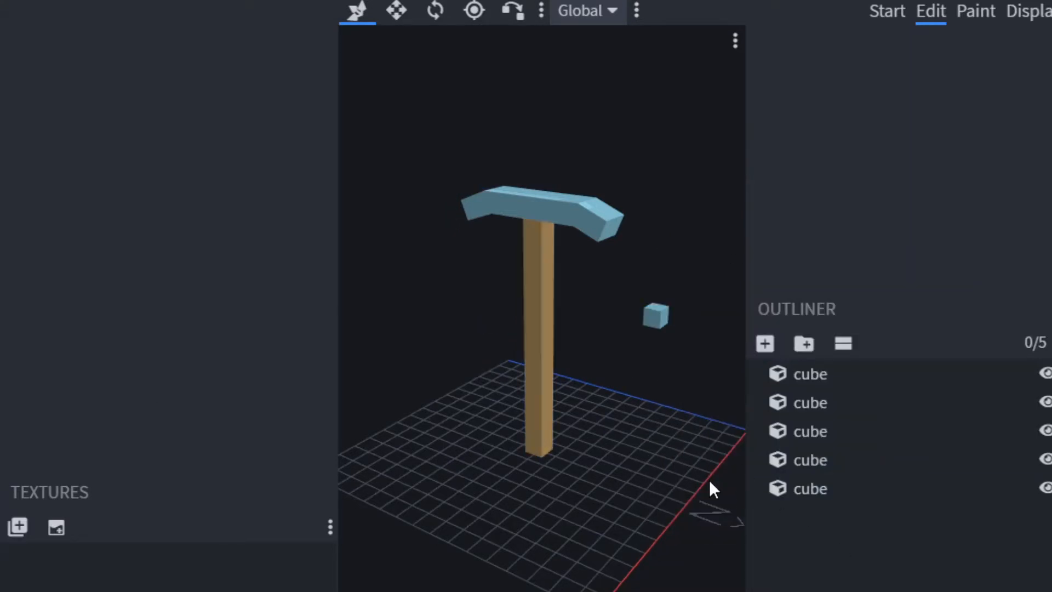
# - Move the new light blue cube to X 3 and Y 9, and lengthen it to 1.5 along Z
pyautogui.moveTo(709, 481); pyautogui.dragTo(688, 540)
pyautogui.click(660, 301)
pyautogui.moveTo(668, 249); pyautogui.dragTo(674, 190)
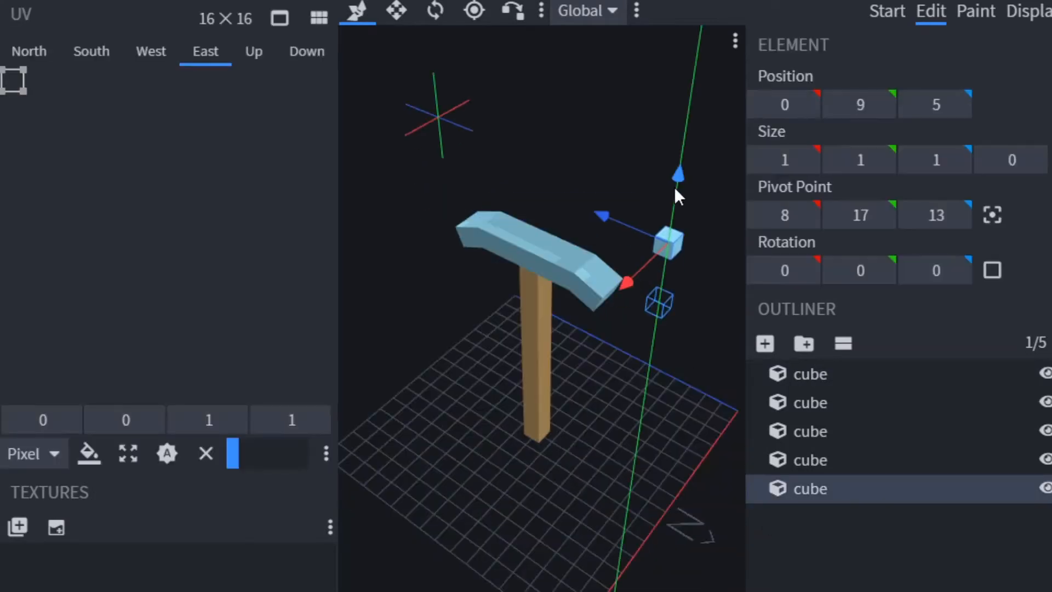
pyautogui.moveTo(625, 284); pyautogui.dragTo(585, 323)
pyautogui.moveTo(548, 49); pyautogui.dragTo(439, 47)
pyautogui.click(396, 11)
pyautogui.scroll(5, 580, 325)
pyautogui.moveTo(533, 475); pyautogui.dragTo(607, 342)
pyautogui.moveTo(731, 329); pyautogui.dragTo(742, 343)
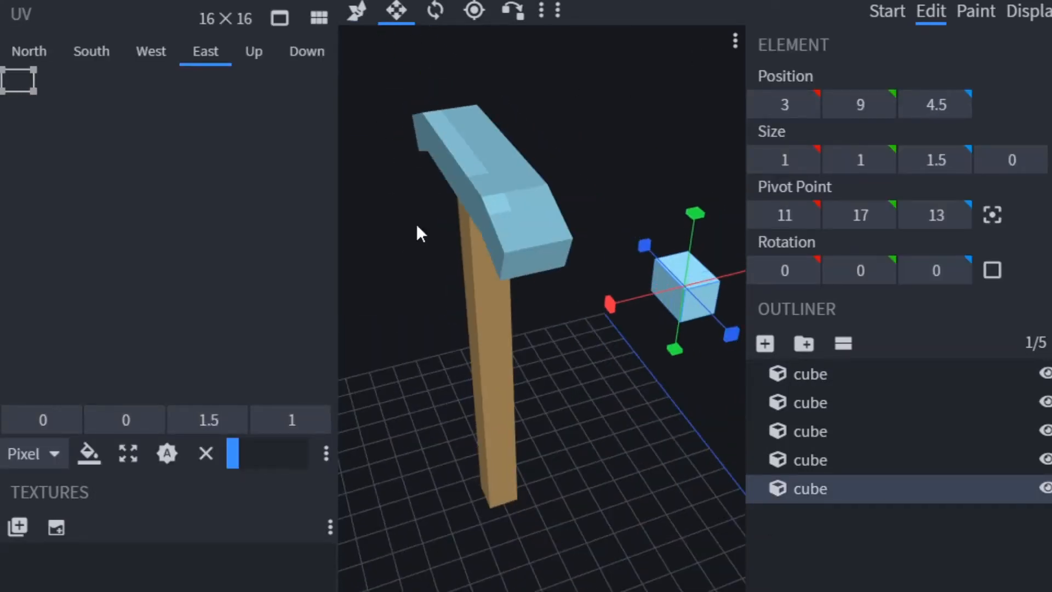
# - Duplicate the 1 × 1 × 1.5 cube and move the copy along Z to 10.5, near the other end of the head
pyautogui.click(357, 11)
pyautogui.rightClick(690, 303)
pyautogui.click(721, 336)
pyautogui.moveTo(609, 362); pyautogui.dragTo(691, 439)
pyautogui.moveTo(587, 199); pyautogui.dragTo(385, 253)
# - Center the pivot points of both loose cubes and rotate them about X, the copy to 45° and the original to -45°
pyautogui.click(435, 10)
pyautogui.moveTo(394, 351); pyautogui.dragTo(375, 215)
pyautogui.click(992, 215)
pyautogui.moveTo(679, 296); pyautogui.dragTo(529, 323)
pyautogui.click(695, 282)
pyautogui.moveTo(635, 362); pyautogui.dragTo(691, 357)
pyautogui.click(993, 214)
pyautogui.moveTo(732, 204); pyautogui.dragTo(747, 247)
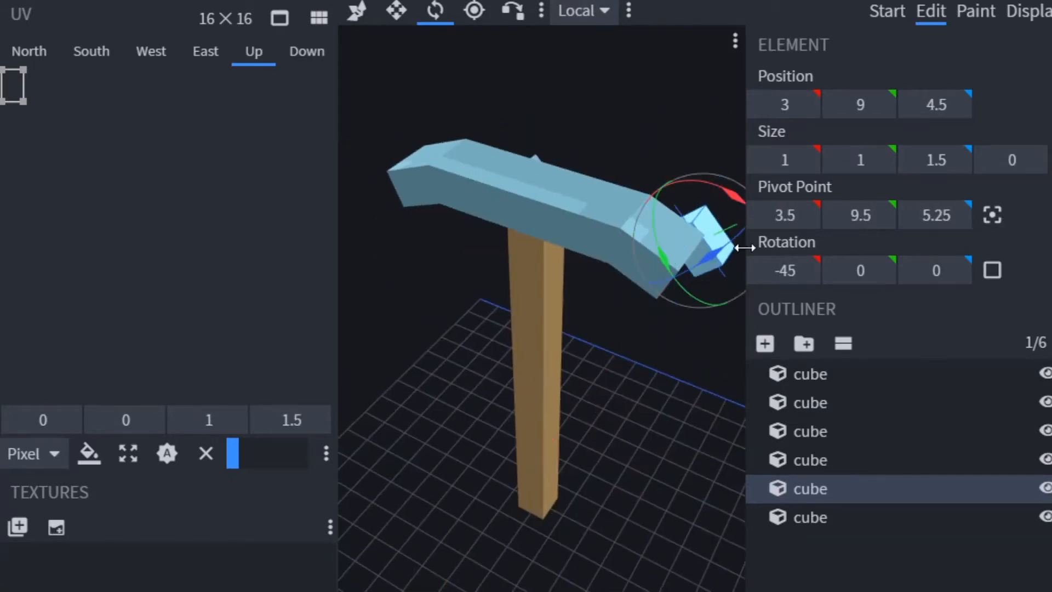
# - Vertex-snap the two 45° cubes to the outer ends of the head's sloped segments, one on each side
pyautogui.click(513, 10)
pyautogui.moveTo(633, 114); pyautogui.dragTo(592, 170)
pyautogui.click(551, 362)
pyautogui.click(537, 396)
pyautogui.moveTo(608, 285); pyautogui.dragTo(712, 231)
pyautogui.click(458, 223)
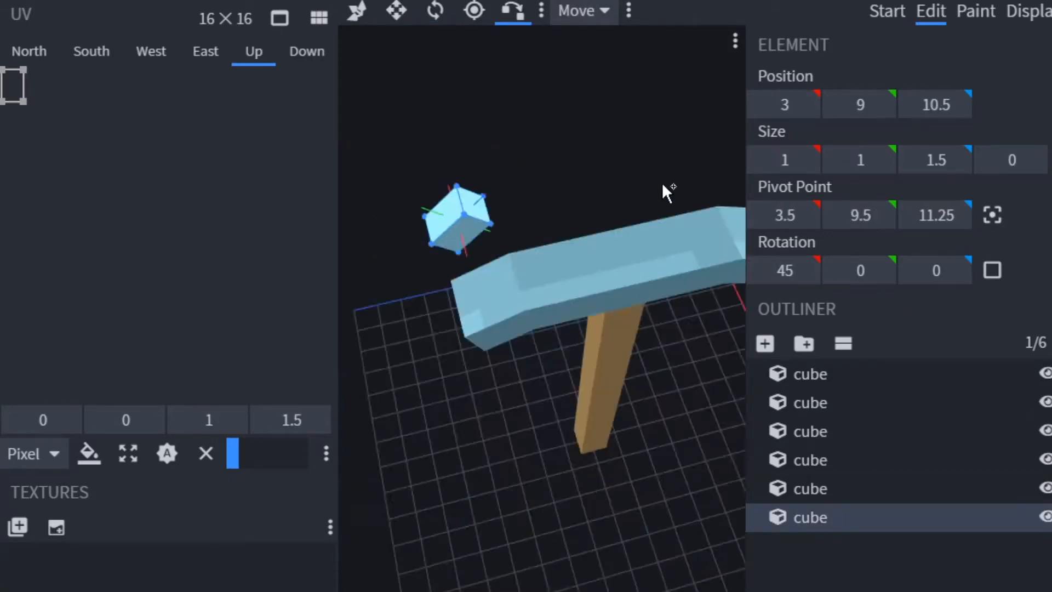
pyautogui.moveTo(662, 183); pyautogui.dragTo(699, 165)
pyautogui.click(550, 258)
pyautogui.click(557, 288)
# - Center both 45° cubes across the head's width by moving them along X to 7.5
pyautogui.click(359, 10)
pyautogui.moveTo(422, 154); pyautogui.dragTo(499, 187)
pyautogui.click(633, 324)
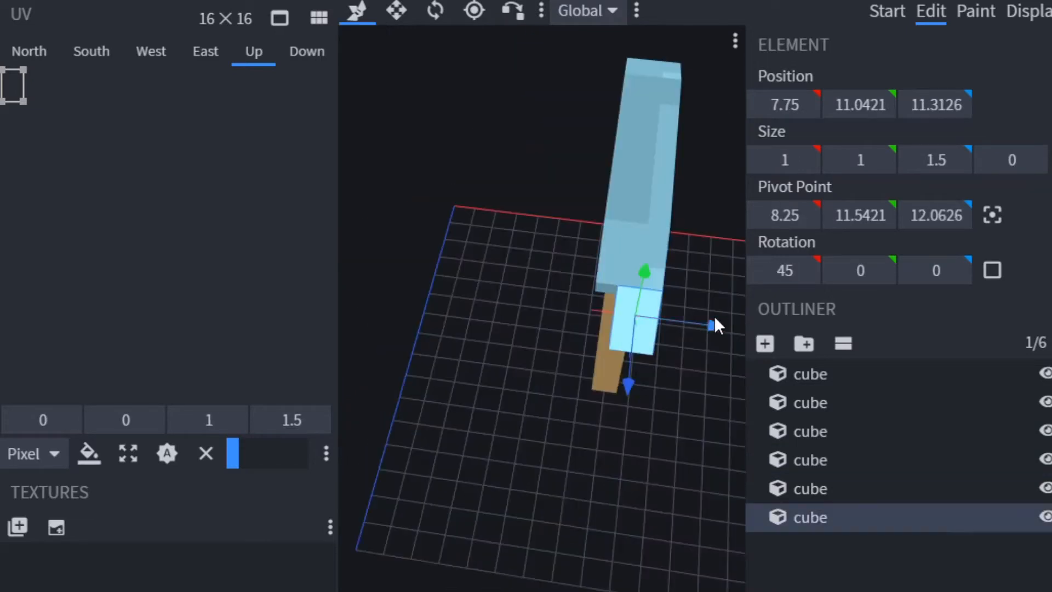
pyautogui.moveTo(715, 319); pyautogui.dragTo(701, 319)
pyautogui.click(561, 322)
pyautogui.moveTo(696, 373); pyautogui.dragTo(508, 345)
pyautogui.moveTo(568, 439); pyautogui.dragTo(669, 398)
# - Trim the outer upper faces of both 45° cubes so they are slightly thinner
pyautogui.click(396, 10)
pyautogui.moveTo(683, 246); pyautogui.dragTo(647, 245)
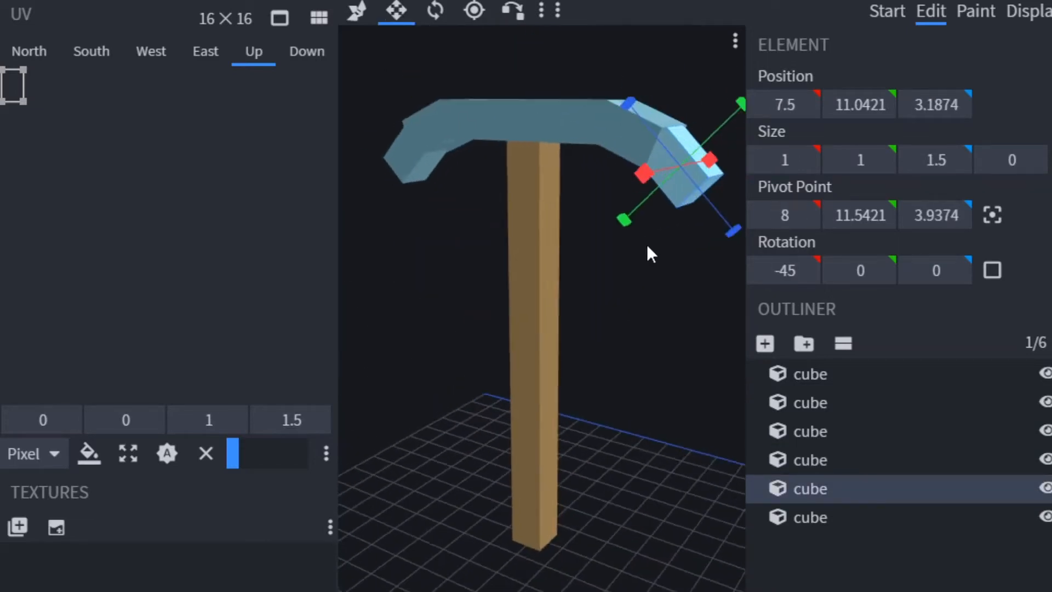
pyautogui.moveTo(697, 137); pyautogui.dragTo(686, 147)
pyautogui.moveTo(609, 285); pyautogui.dragTo(685, 274)
pyautogui.click(436, 164)
pyautogui.moveTo(377, 86); pyautogui.dragTo(387, 96)
# - Add another 1 × 1 × 1 cube, move it along Z to 13, and give it the Light Blue marker color
pyautogui.click(358, 12)
pyautogui.scroll(-4, 471, 307)
pyautogui.click(765, 343)
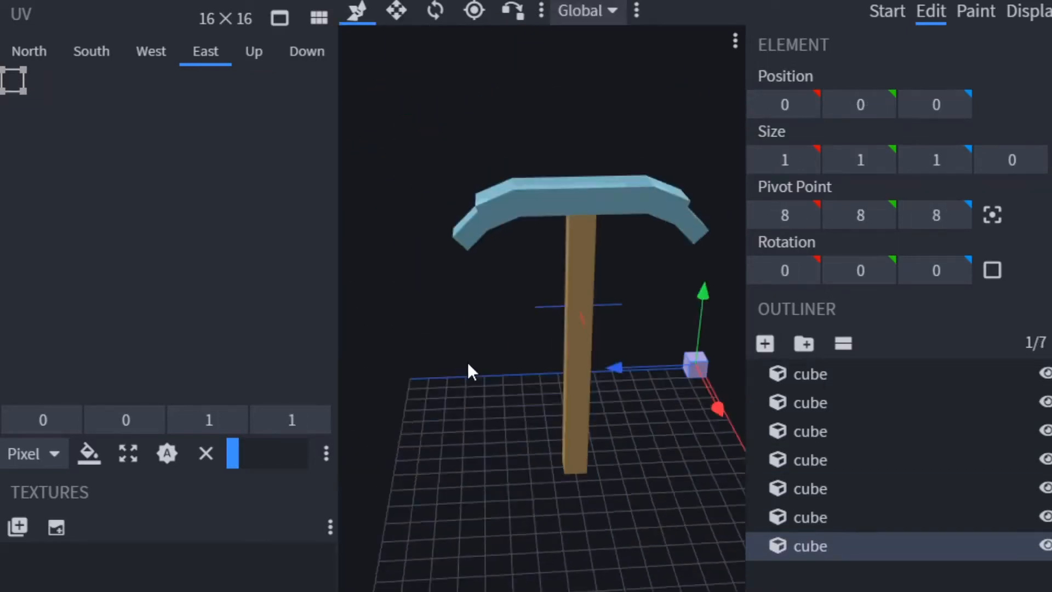
pyautogui.moveTo(468, 361); pyautogui.dragTo(384, 353)
pyautogui.moveTo(691, 436)
pyautogui.mouseDown()
pyautogui.moveTo(574, 395)
pyautogui.moveTo(439, 324)
pyautogui.mouseUp()
pyautogui.moveTo(351, 378); pyautogui.dragTo(427, 407)
pyautogui.moveTo(353, 332); pyautogui.dragTo(425, 332)
pyautogui.moveTo(482, 384); pyautogui.dragTo(546, 363)
pyautogui.rightClick(449, 372)
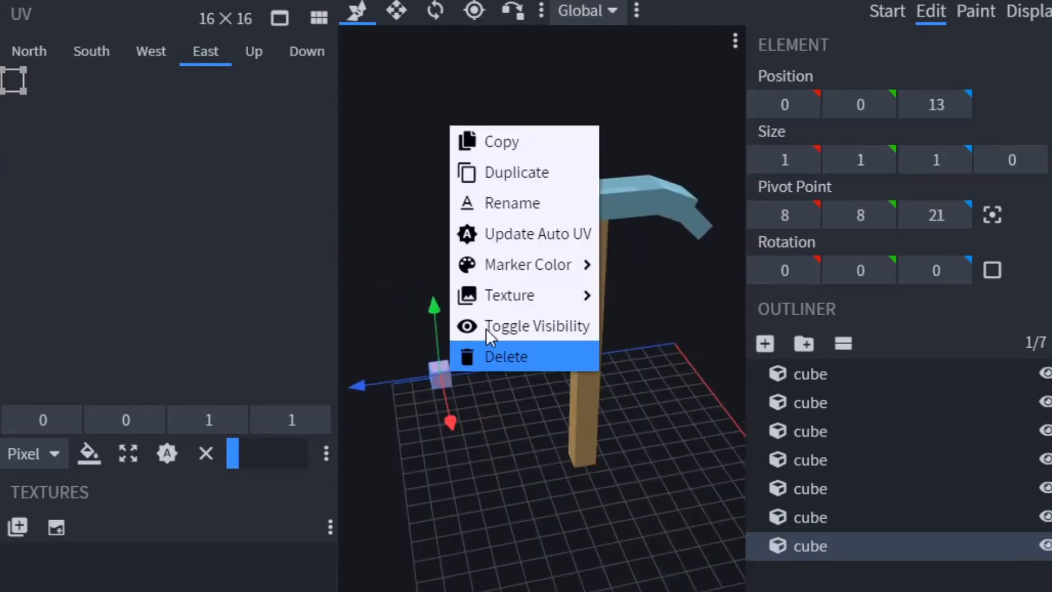
pyautogui.moveTo(537, 264)
pyautogui.click(647, 265)
# - Place the new cube beside the head at X 6.25 and Y 7, and shrink it to 0.5 × 0.5 × 0.75
pyautogui.moveTo(452, 421); pyautogui.dragTo(466, 490)
pyautogui.moveTo(446, 362); pyautogui.dragTo(439, 246)
pyautogui.click(396, 10)
pyautogui.moveTo(471, 406); pyautogui.dragTo(592, 392)
pyautogui.moveTo(634, 338); pyautogui.dragTo(629, 338)
pyautogui.moveTo(470, 332); pyautogui.dragTo(475, 334)
pyautogui.click(358, 12)
pyautogui.moveTo(462, 156); pyautogui.dragTo(376, 137)
pyautogui.click(396, 11)
pyautogui.keyDown('shift'); pyautogui.moveTo(456, 240); pyautogui.dragTo(458, 254); pyautogui.keyUp('shift')
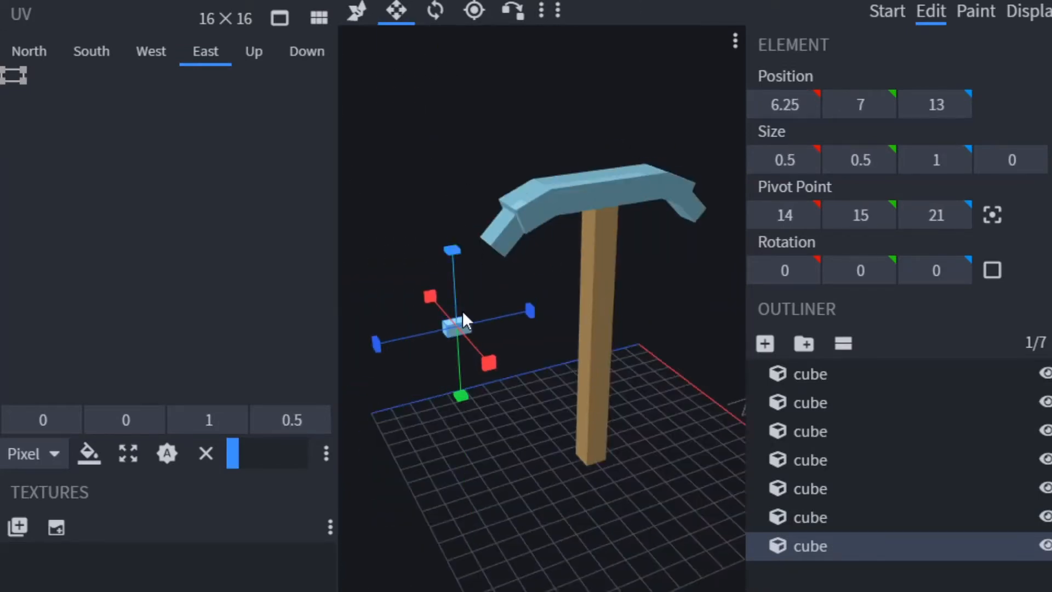
pyautogui.keyDown('shift'); pyautogui.moveTo(377, 342); pyautogui.dragTo(385, 341); pyautogui.keyUp('shift')
# - Duplicate the small tip cube and move the copy along Z to 2, on the other side of the handle
pyautogui.rightClick(454, 326)
pyautogui.click(499, 394)
pyautogui.moveTo(483, 378); pyautogui.dragTo(438, 376)
pyautogui.moveTo(369, 310); pyautogui.dragTo(631, 305)
# - Center the pivot points of both tip cubes and steepen them about X, with rotations of 22.5° for the copy and -22.5° for the original
pyautogui.click(436, 10)
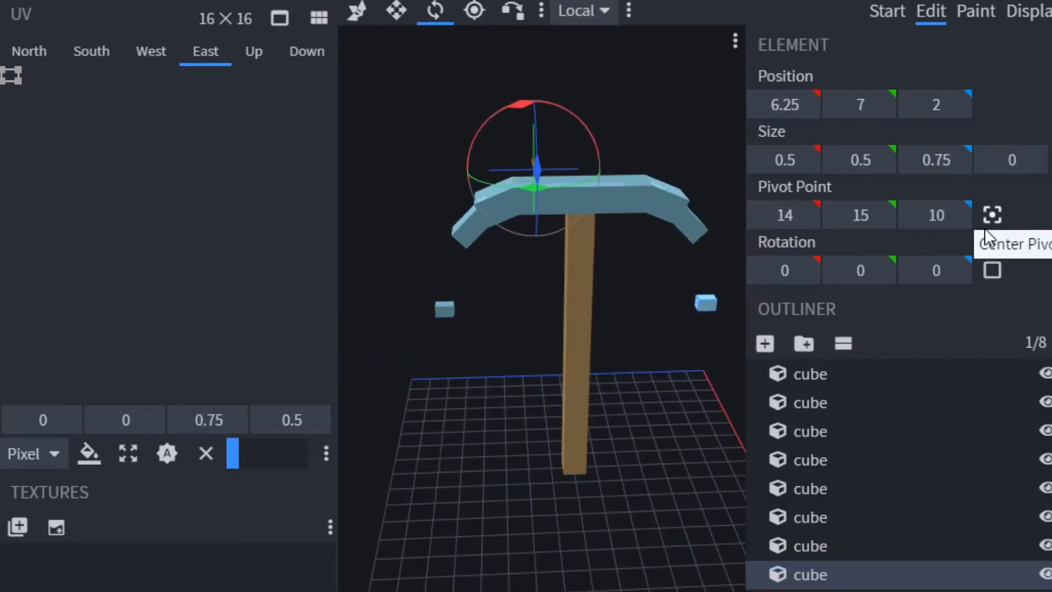
pyautogui.click(992, 215)
pyautogui.moveTo(689, 244); pyautogui.dragTo(715, 254)
pyautogui.click(445, 308)
pyautogui.click(992, 215)
pyautogui.moveTo(463, 253); pyautogui.dragTo(398, 262)
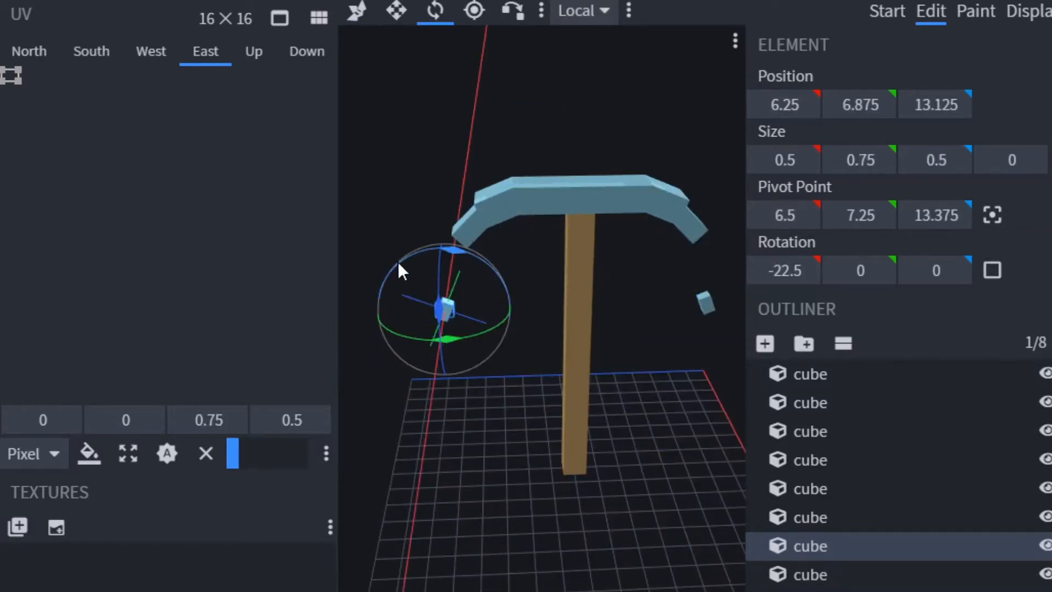
# - Vertex-snap the two small tip cubes to the lower outer ends of the 45° segments, one on each side
pyautogui.click(474, 11)
pyautogui.click(513, 11)
pyautogui.moveTo(392, 318); pyautogui.dragTo(454, 334)
pyautogui.click(457, 357)
pyautogui.click(503, 268)
pyautogui.moveTo(520, 361); pyautogui.dragTo(356, 367)
pyautogui.click(613, 394)
pyautogui.click(525, 241)
pyautogui.click(541, 253)
# - Center both tip cubes across the head's width by moving them along X to 7.75, and deselect everything
pyautogui.click(355, 13)
pyautogui.click(528, 269)
pyautogui.moveTo(449, 275); pyautogui.dragTo(439, 277)
pyautogui.moveTo(395, 302); pyautogui.dragTo(619, 307)
pyautogui.click(588, 269)
pyautogui.moveTo(667, 278); pyautogui.dragTo(656, 277)
pyautogui.click(666, 346)
pyautogui.moveTo(666, 345); pyautogui.dragTo(470, 325)
pyautogui.scroll(4, 707, 186)
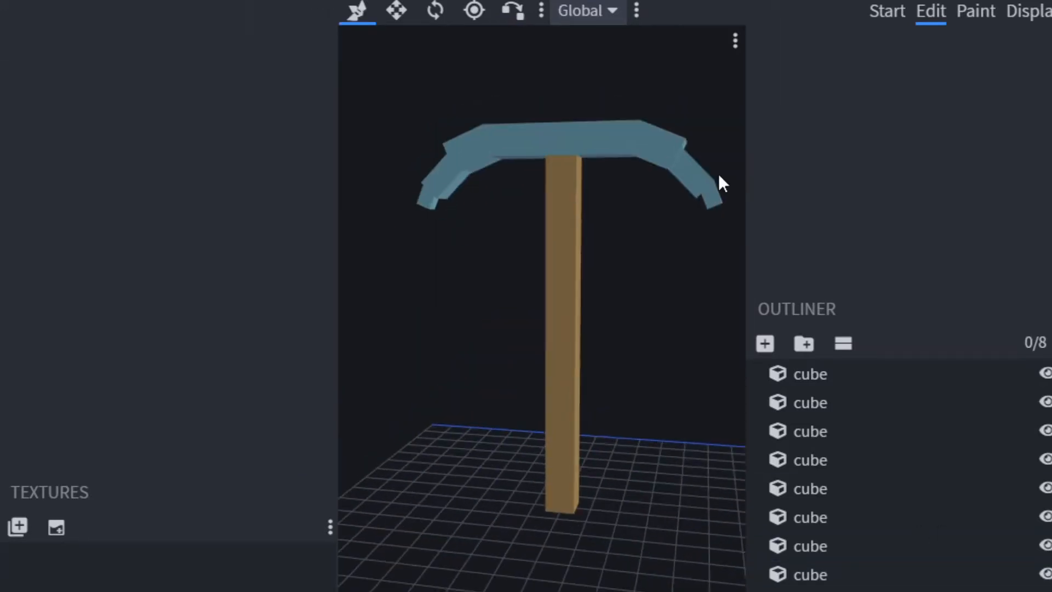
# - Shift both 45° segments outward by extending their outer faces and trimming their inner faces to a thickness of 0.75
pyautogui.click(699, 171)
pyautogui.moveTo(692, 363); pyautogui.dragTo(661, 392)
pyautogui.press('s')
pyautogui.moveTo(742, 157); pyautogui.dragTo(750, 149)
pyautogui.moveTo(618, 259); pyautogui.dragTo(626, 251)
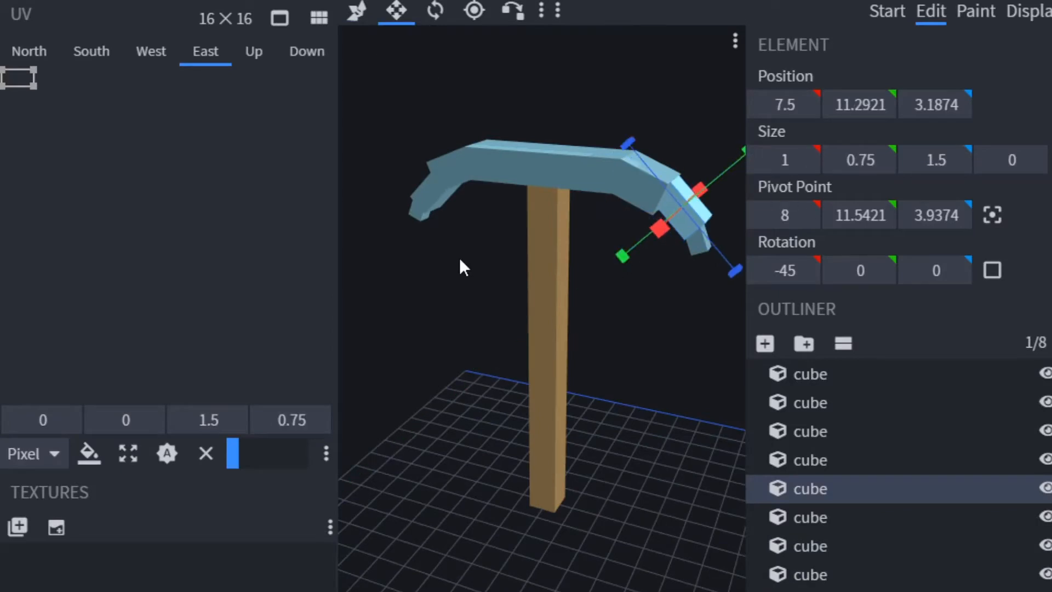
pyautogui.moveTo(459, 258); pyautogui.dragTo(507, 247)
pyautogui.click(453, 188)
pyautogui.moveTo(408, 133); pyautogui.dragTo(401, 126)
pyautogui.moveTo(517, 247); pyautogui.dragTo(510, 239)
# - Extend the outer faces of both tip cubes and trim their inner faces to 0.5 thick, and deselect everything
pyautogui.click(435, 214)
pyautogui.moveTo(377, 181); pyautogui.dragTo(370, 179)
pyautogui.moveTo(510, 237); pyautogui.dragTo(501, 233)
pyautogui.moveTo(732, 246); pyautogui.dragTo(685, 251)
pyautogui.click(704, 213)
pyautogui.moveTo(736, 178); pyautogui.dragTo(744, 174)
pyautogui.moveTo(598, 236); pyautogui.dragTo(611, 233)
pyautogui.moveTo(647, 252); pyautogui.dragTo(691, 247)
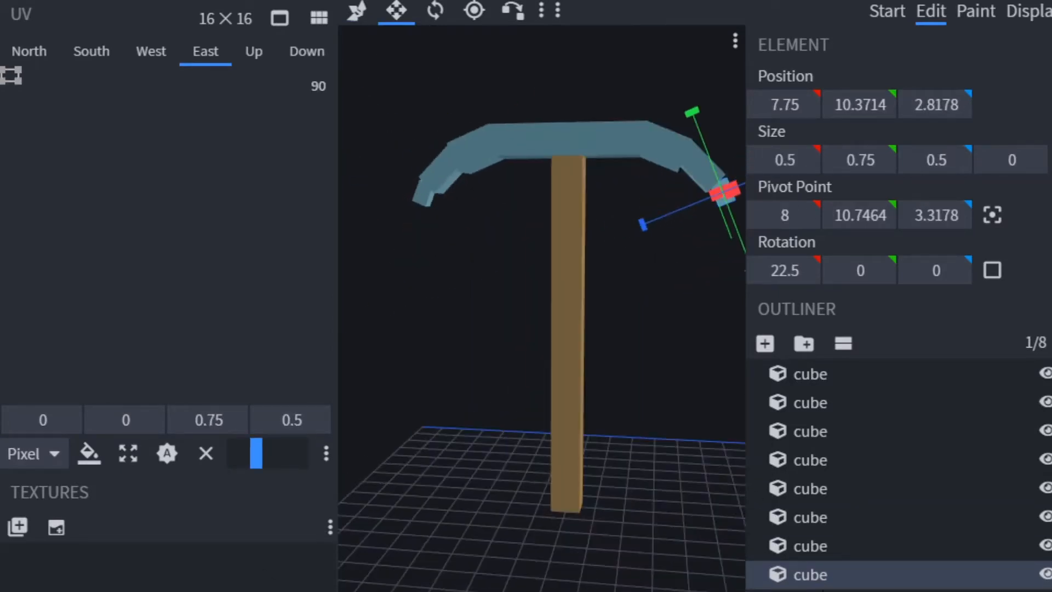
pyautogui.click(520, 503)
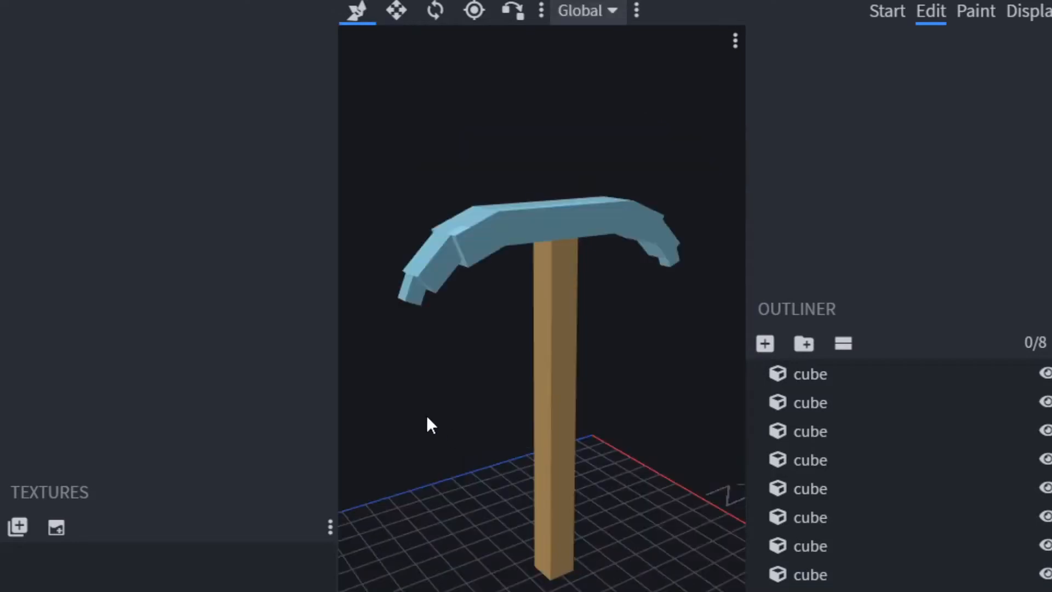
pyautogui.moveTo(468, 444); pyautogui.dragTo(460, 446)
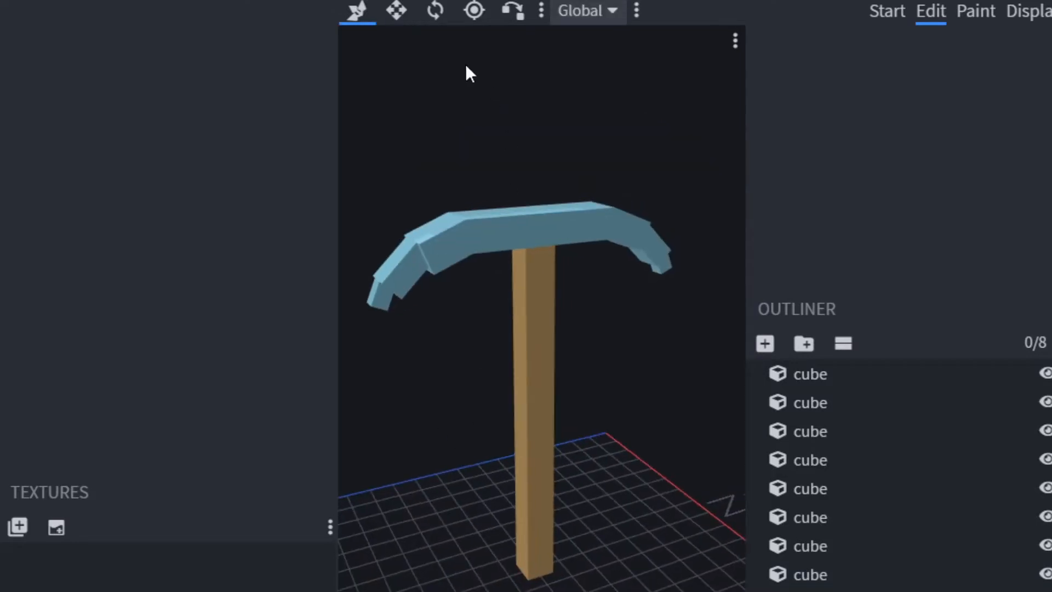
# - Extend the handle cube upward to a height of 13.5 so it pokes through the pickaxe head, and deselect it
pyautogui.click(409, 21)
pyautogui.moveTo(457, 80); pyautogui.dragTo(468, 102)
pyautogui.click(564, 370)
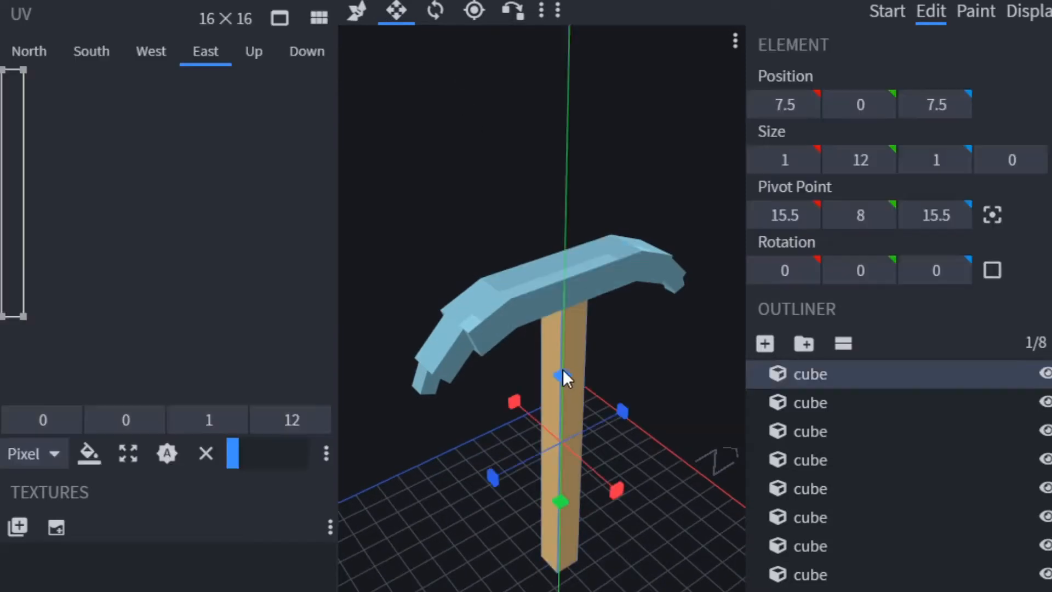
pyautogui.moveTo(568, 381)
pyautogui.mouseDown()
pyautogui.moveTo(564, 341)
pyautogui.moveTo(569, 363)
pyautogui.mouseUp()
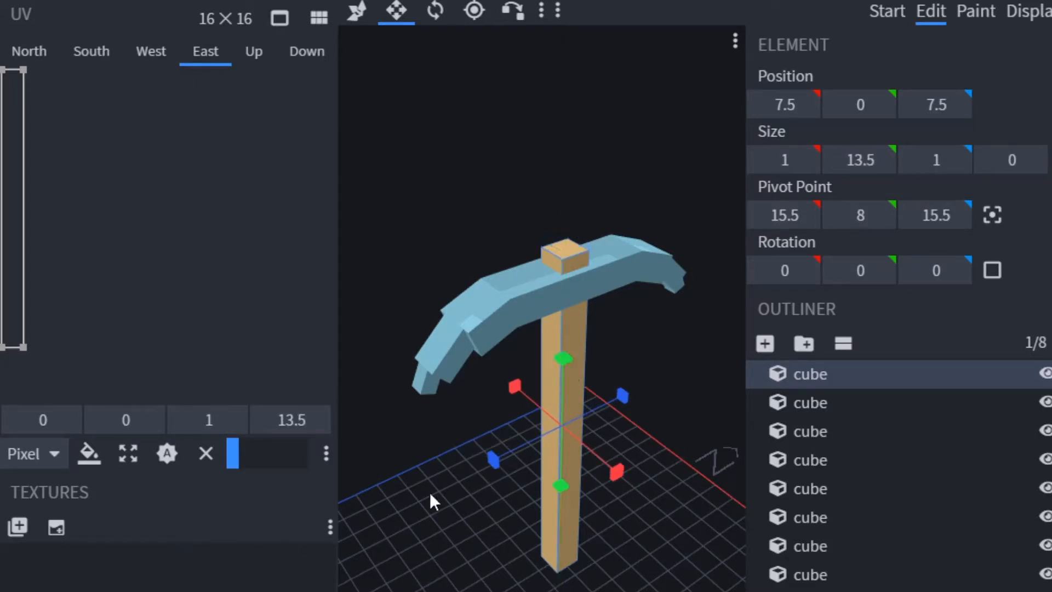
pyautogui.click(508, 558)
pyautogui.moveTo(507, 558); pyautogui.dragTo(490, 540)
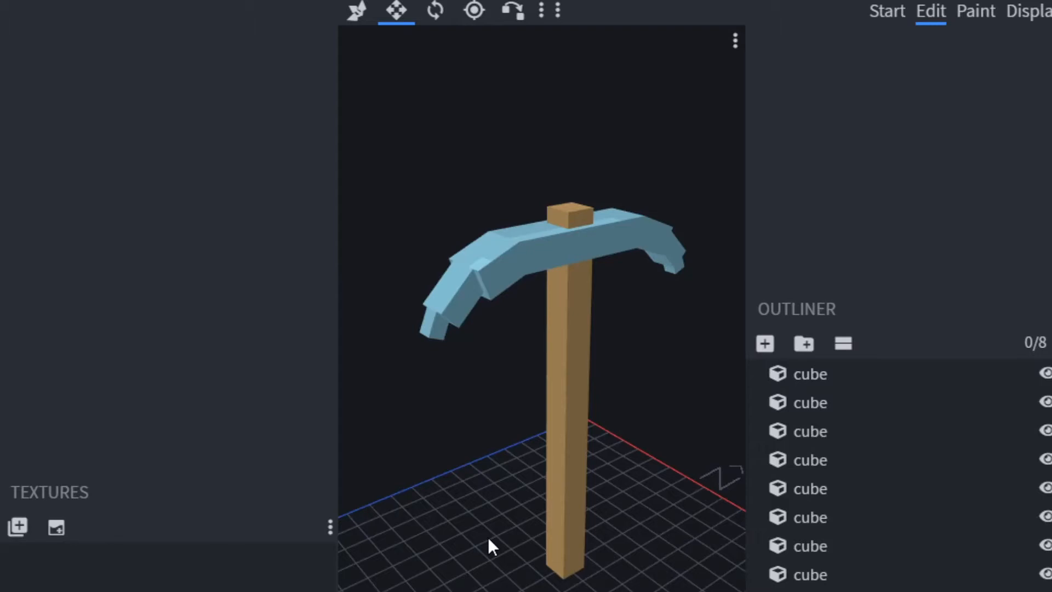
pyautogui.scroll(1, 572, 490)
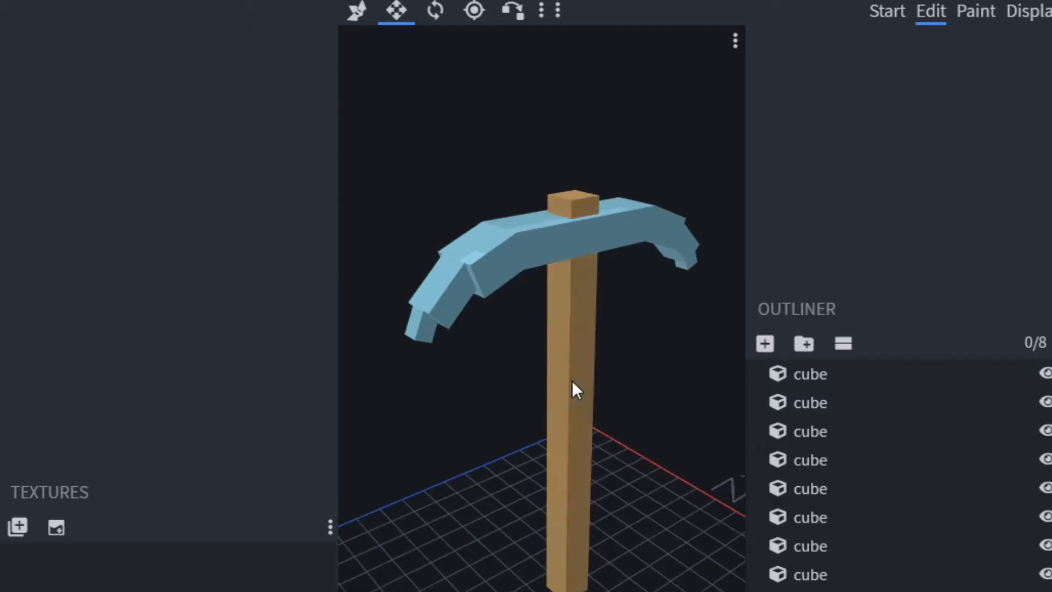
pyautogui.scroll(2, 564, 386)
pyautogui.scroll(-4, 536, 205)
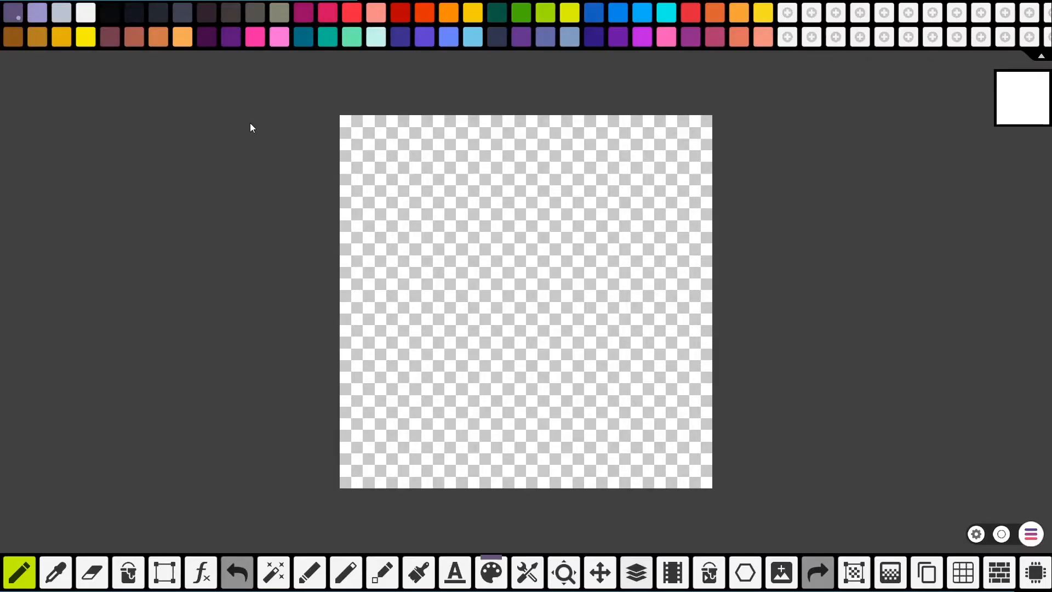
# - Switch to the pixel-art editor and draw a purple 4×32 pixel rectangle outline along the blank canvas's left edge
pyautogui.scroll(1, 175, 58)
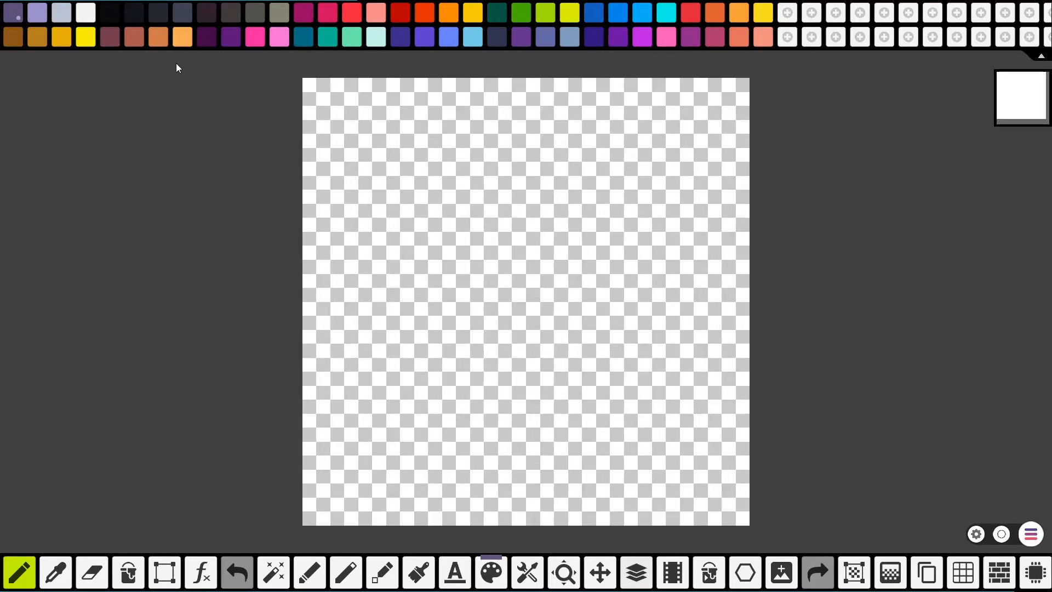
pyautogui.scroll(-1, 307, 135)
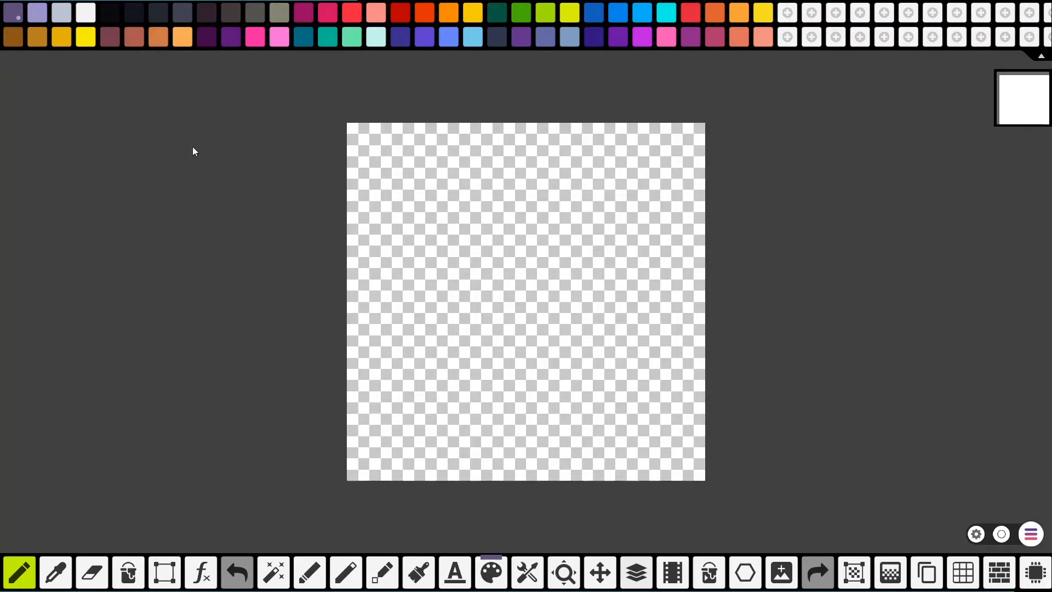
pyautogui.click(738, 573)
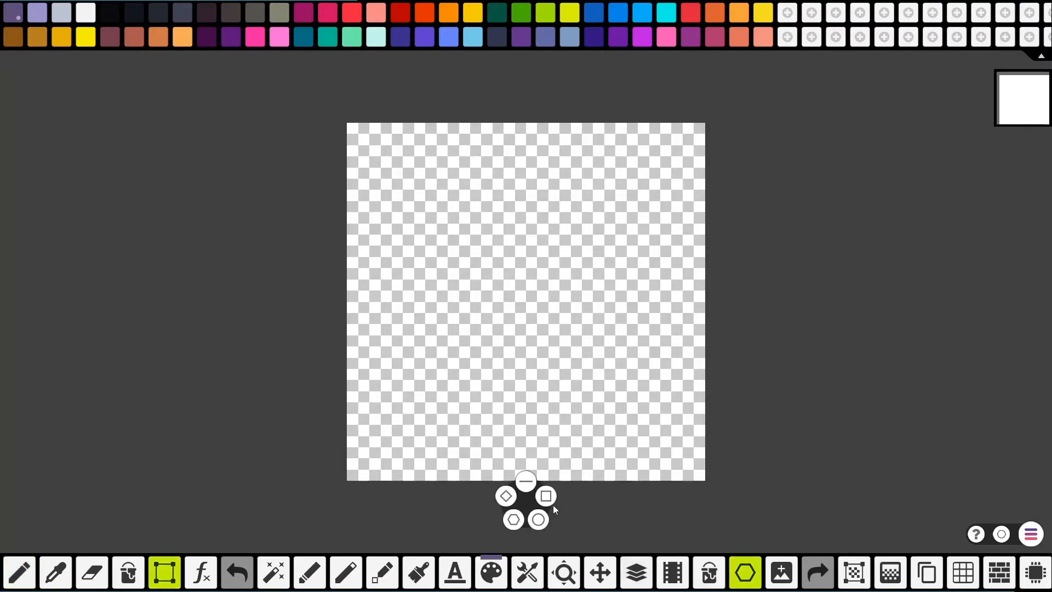
pyautogui.scroll(1, 365, 476)
pyautogui.scroll(2, 363, 504)
pyautogui.scroll(-2, 363, 505)
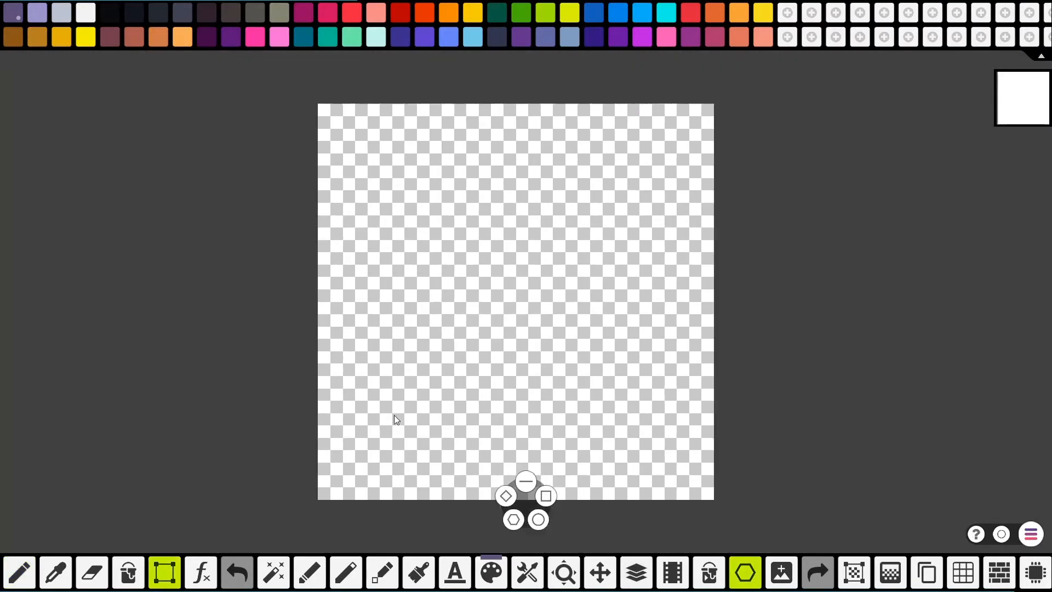
pyautogui.click(546, 496)
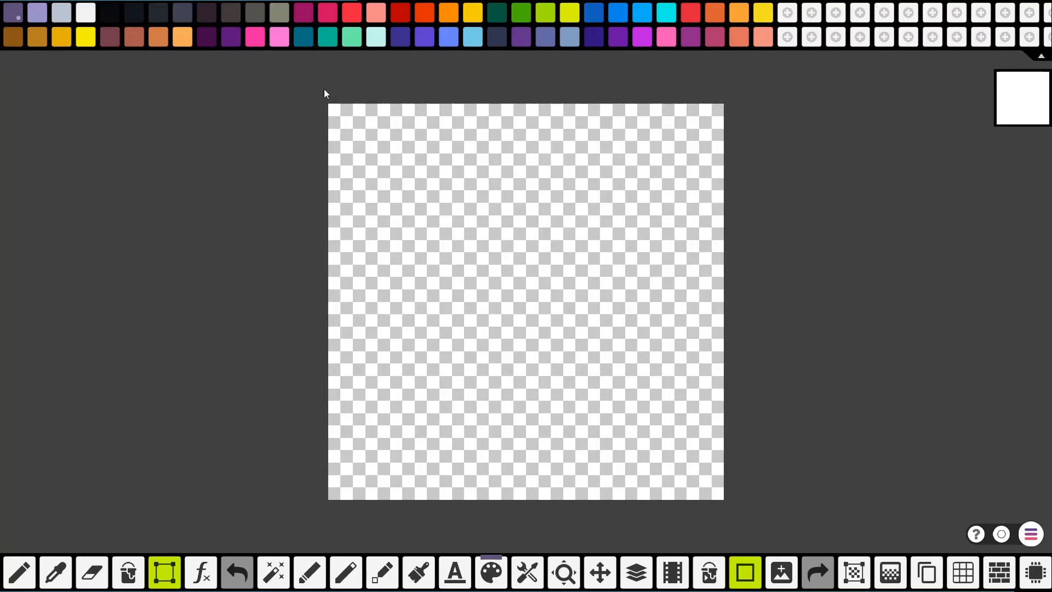
pyautogui.moveTo(331, 112); pyautogui.dragTo(525, 497)
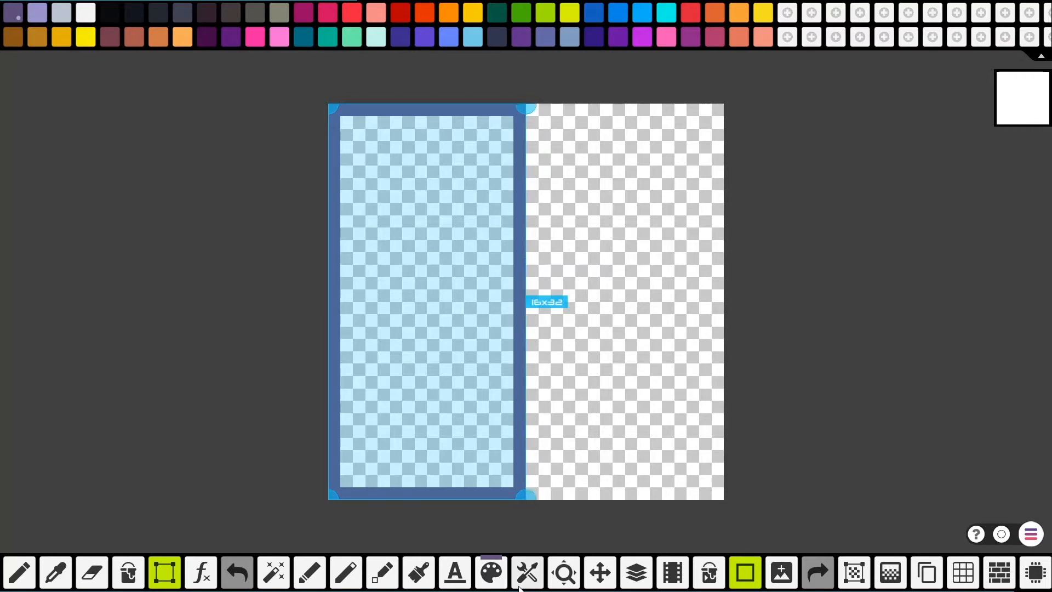
pyautogui.moveTo(519, 587); pyautogui.dragTo(376, 576)
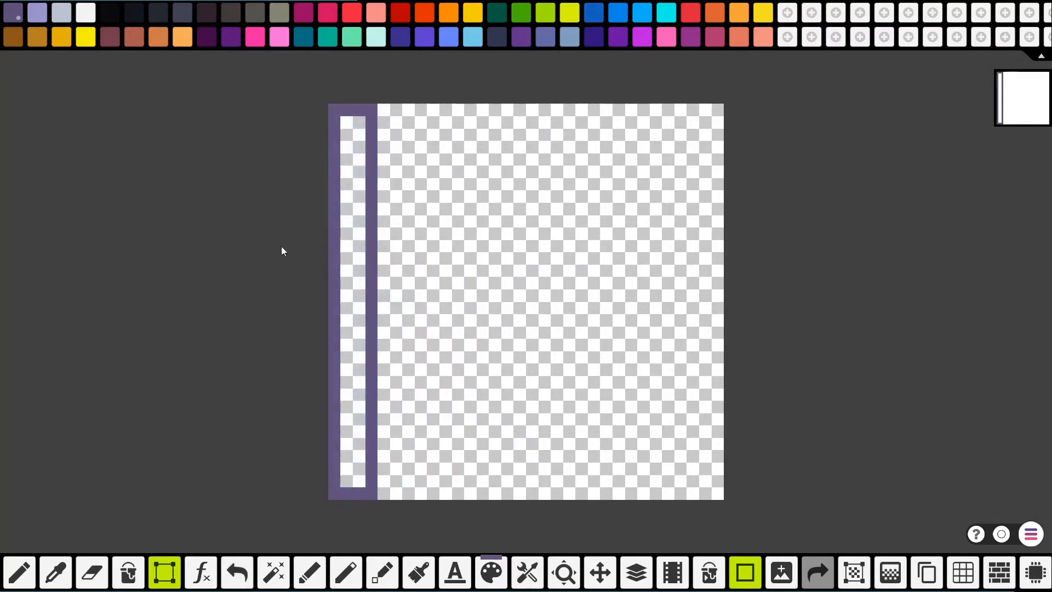
# - Fill both the rectangle's outline and its interior with orange to form a solid strip
pyautogui.click(32, 578)
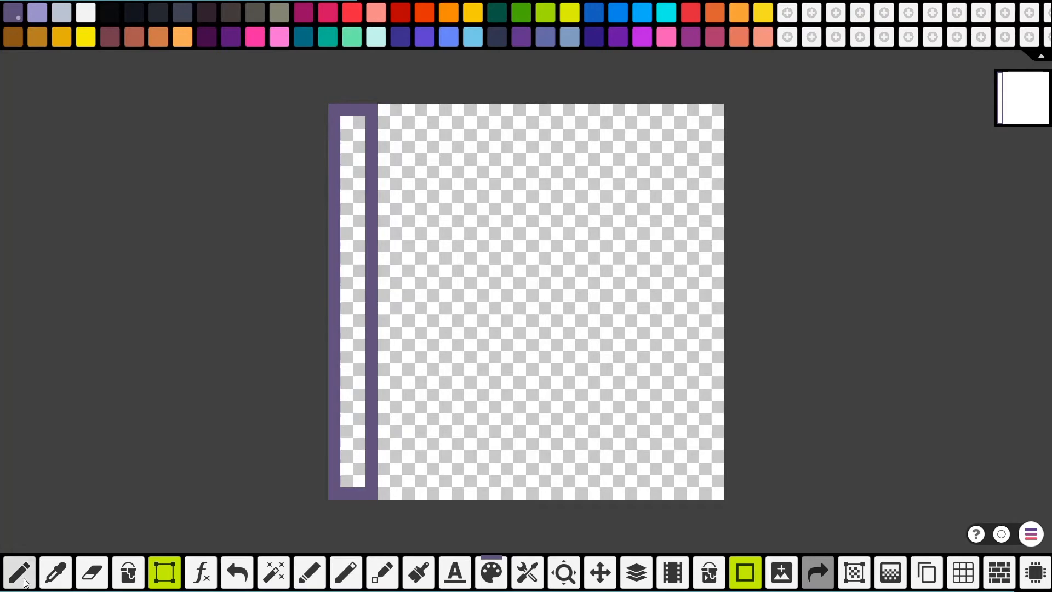
pyautogui.click(159, 37)
pyautogui.click(129, 580)
pyautogui.click(335, 375)
pyautogui.click(353, 379)
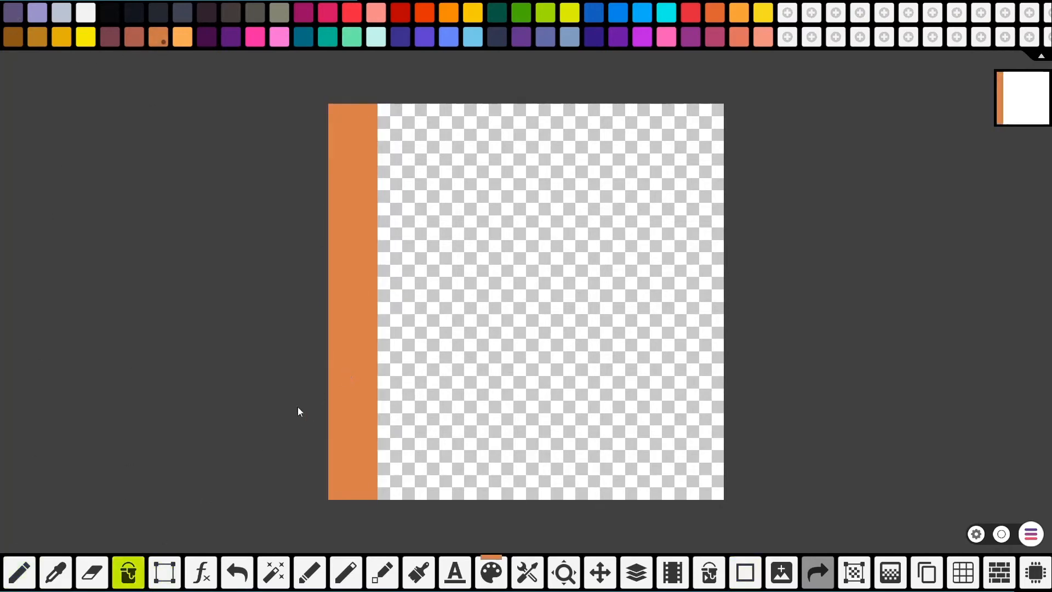
# - Delete the top 4×5 pixel area of the orange strip and measure the remaining part with a selection
pyautogui.click(20, 573)
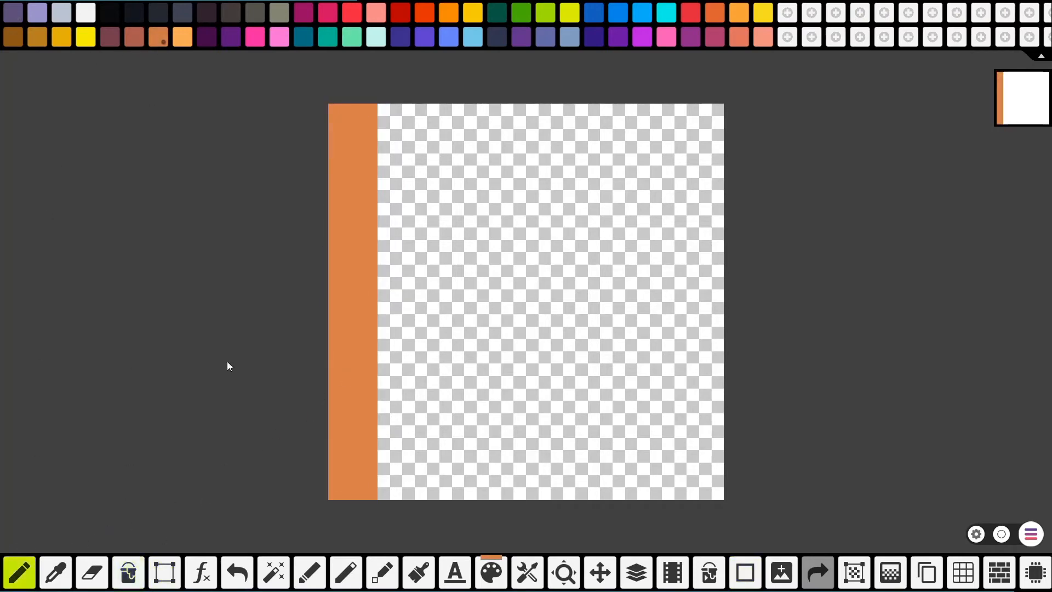
pyautogui.click(137, 41)
pyautogui.click(171, 582)
pyautogui.scroll(7, 382, 109)
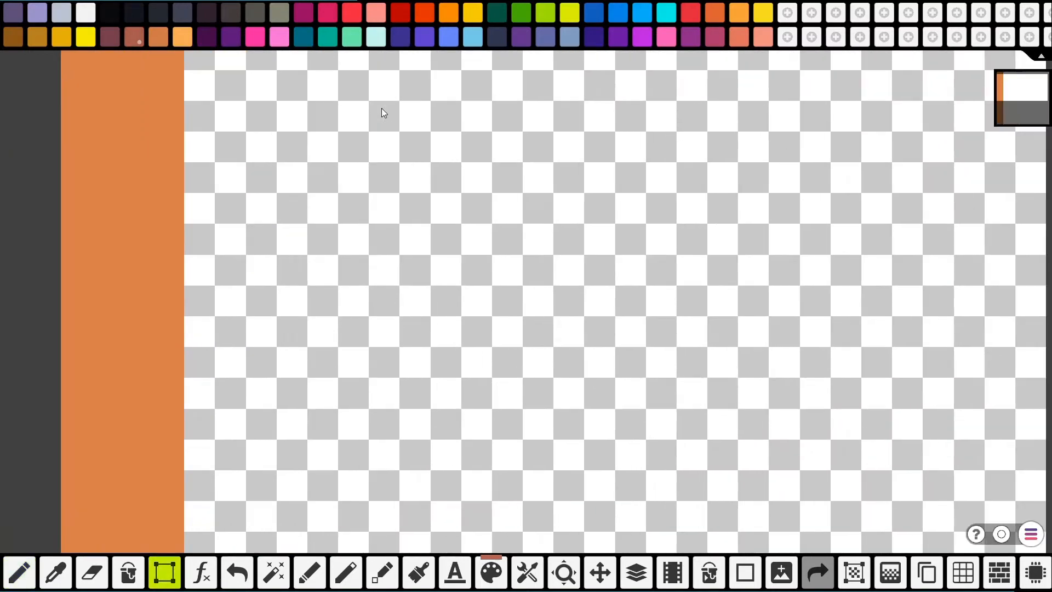
pyautogui.scroll(-6, 382, 108)
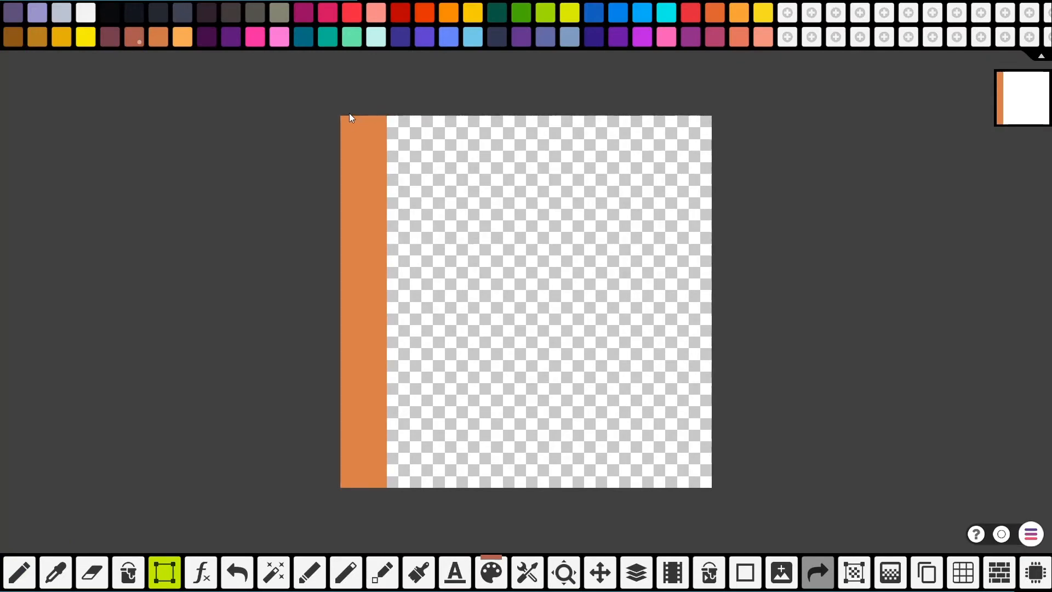
pyautogui.scroll(1, 351, 117)
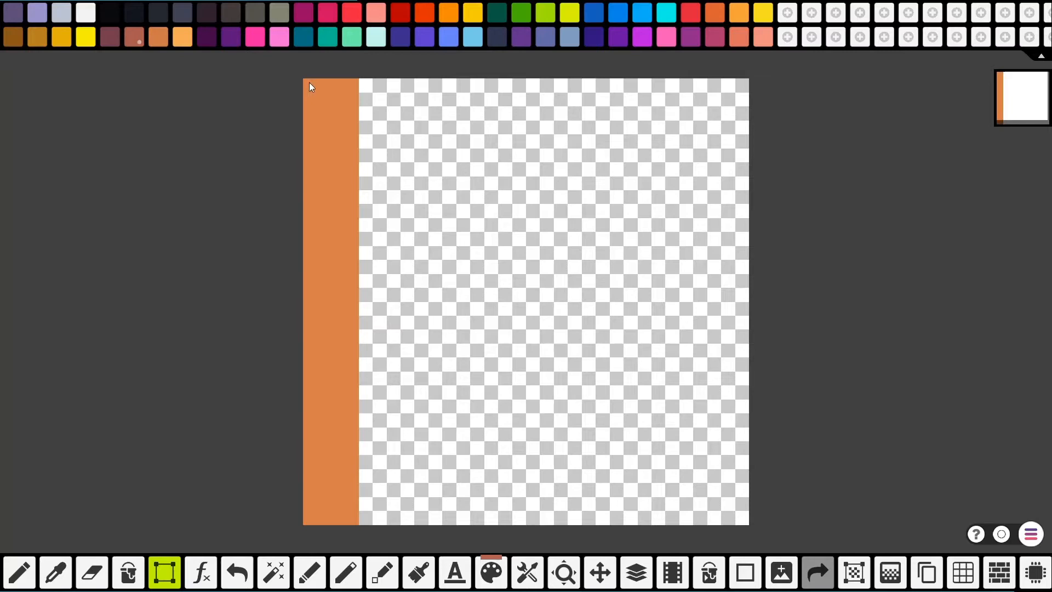
pyautogui.moveTo(309, 83); pyautogui.dragTo(350, 146)
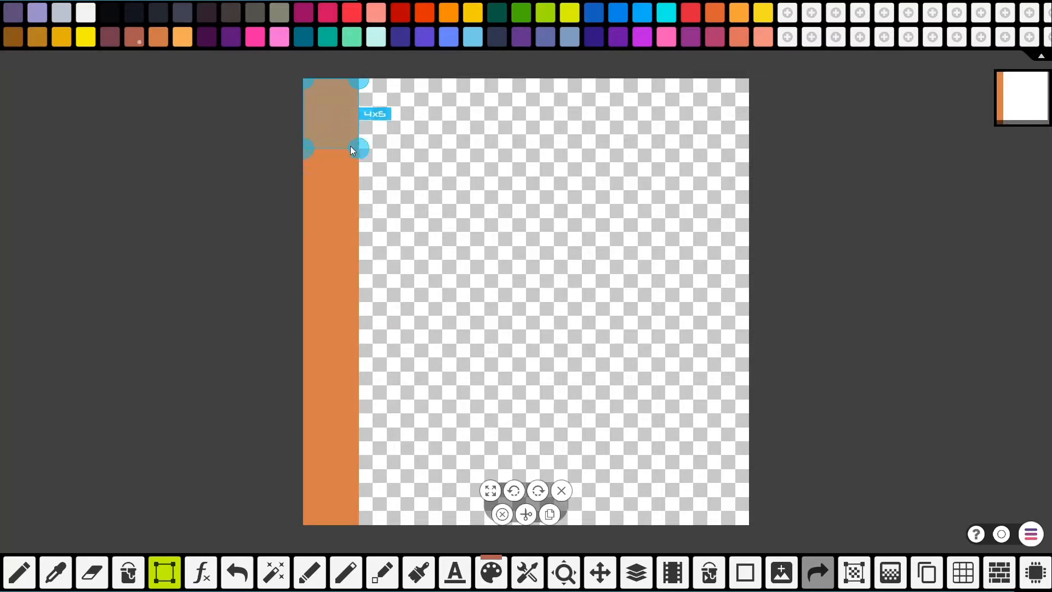
pyautogui.click(502, 514)
pyautogui.moveTo(309, 154); pyautogui.dragTo(354, 521)
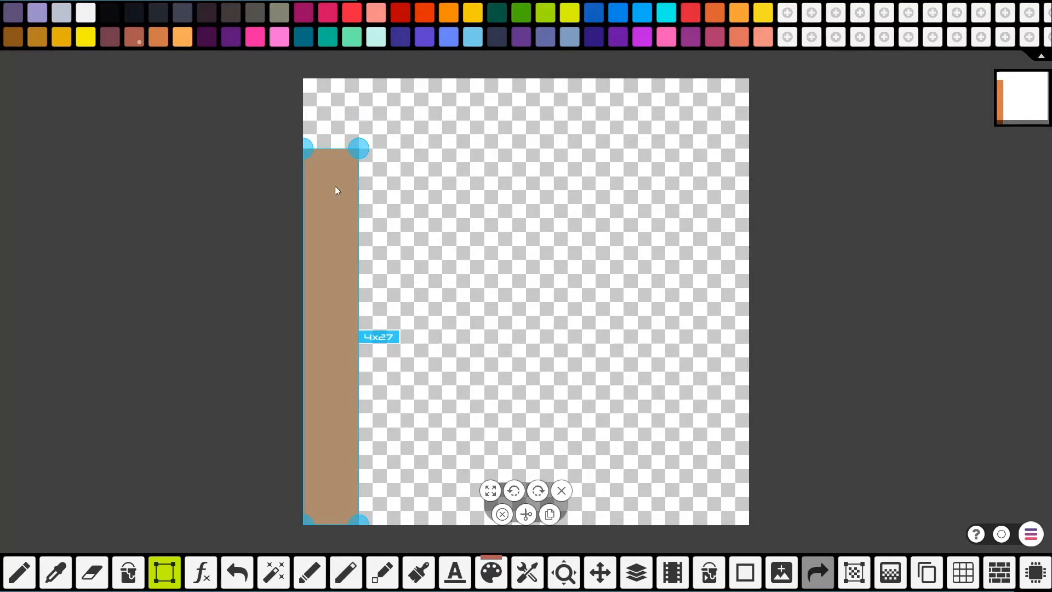
pyautogui.click(442, 212)
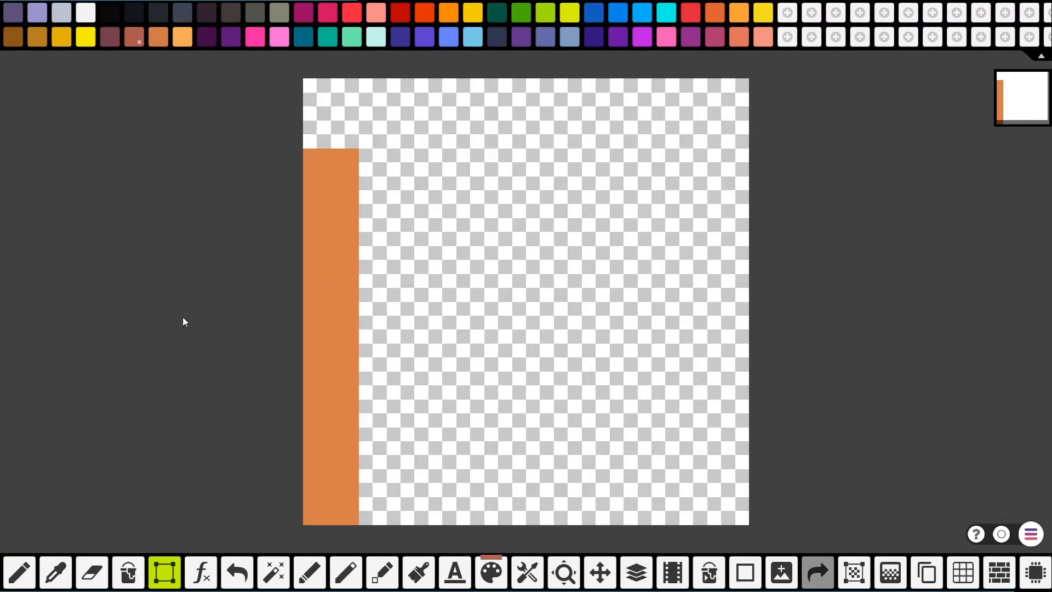
# - Shade the rightmost pixel column of the orange strip with reddish-brown using the Pencil
pyautogui.click(15, 581)
pyautogui.scroll(-2, 151, 404)
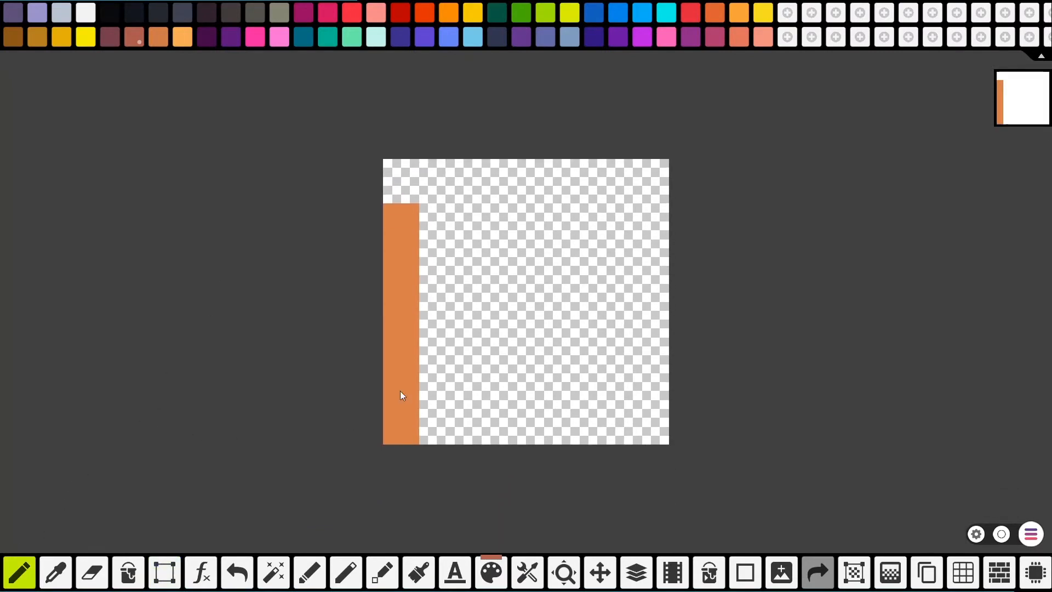
pyautogui.scroll(1, 431, 160)
pyautogui.scroll(3, 430, 160)
pyautogui.scroll(-4, 430, 160)
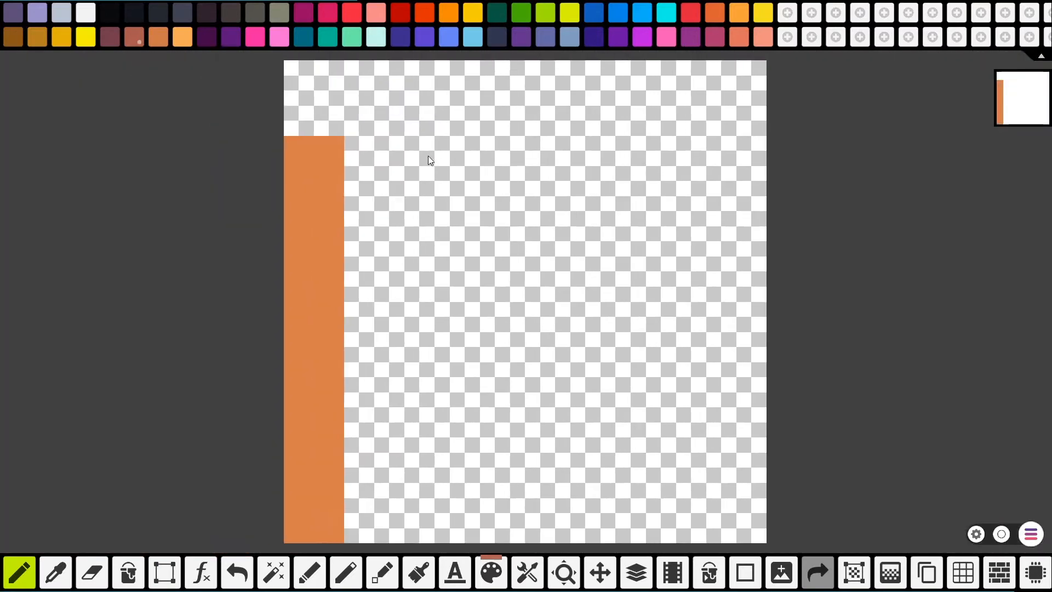
pyautogui.scroll(2, 428, 157)
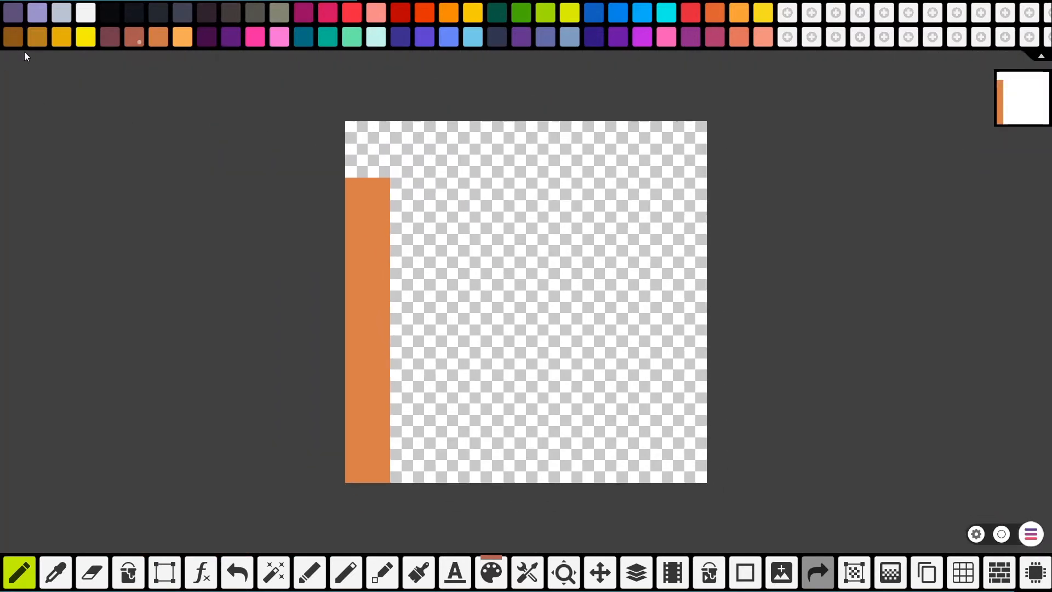
pyautogui.click(168, 40)
pyautogui.click(136, 37)
pyautogui.scroll(1, 350, 202)
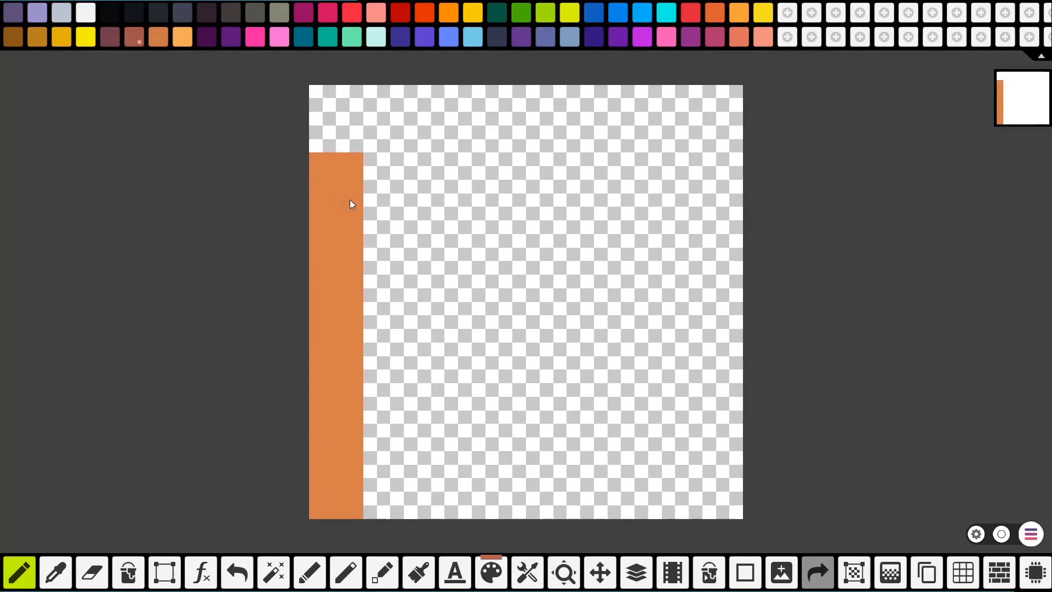
pyautogui.moveTo(352, 281); pyautogui.dragTo(353, 322)
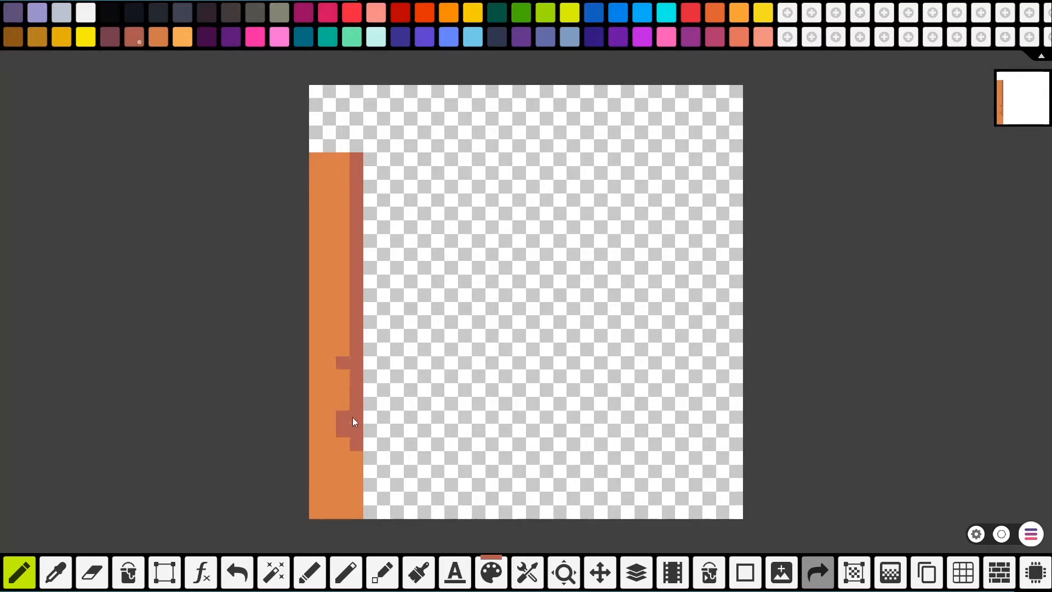
# - Paint over the stray reddish-brown pixels beside the shaded column with the strip's orange, and resample the reddish-brown
pyautogui.click(56, 572)
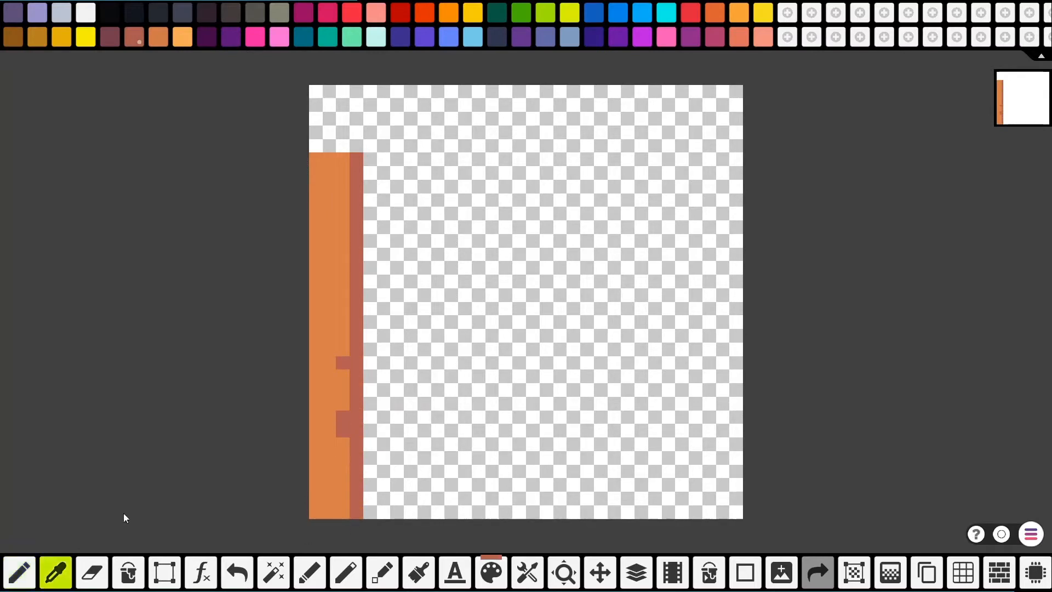
pyautogui.click(317, 460)
pyautogui.click(343, 419)
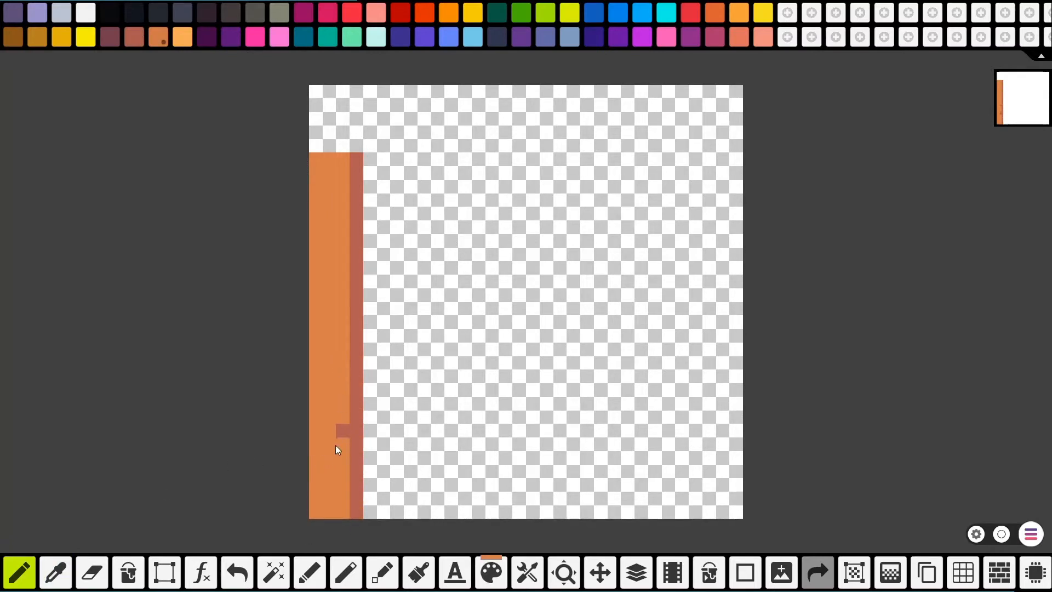
pyautogui.click(60, 569)
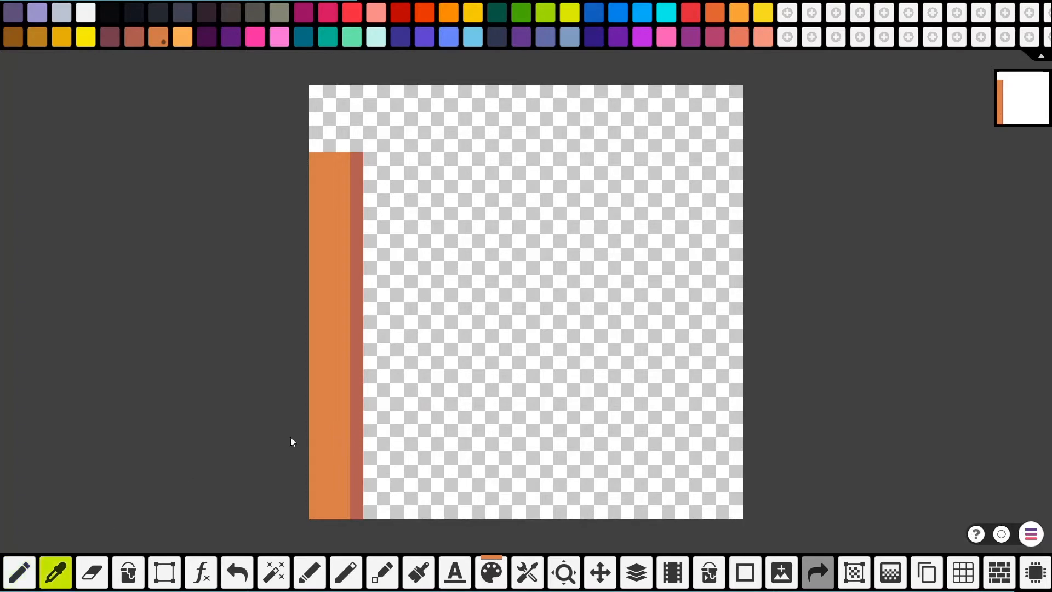
pyautogui.click(356, 399)
# - Measure off a 4×2 pixel area directly below the handle strip's top row with a selection
pyautogui.scroll(-1, 406, 279)
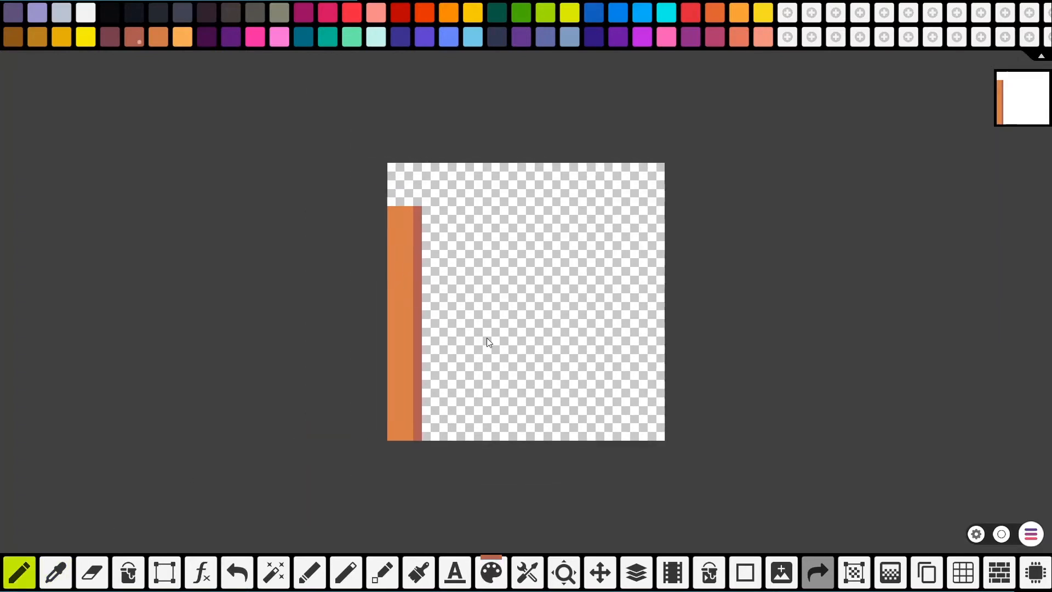
pyautogui.scroll(1, 381, 163)
pyautogui.scroll(1, 329, 198)
pyautogui.scroll(2, 241, 137)
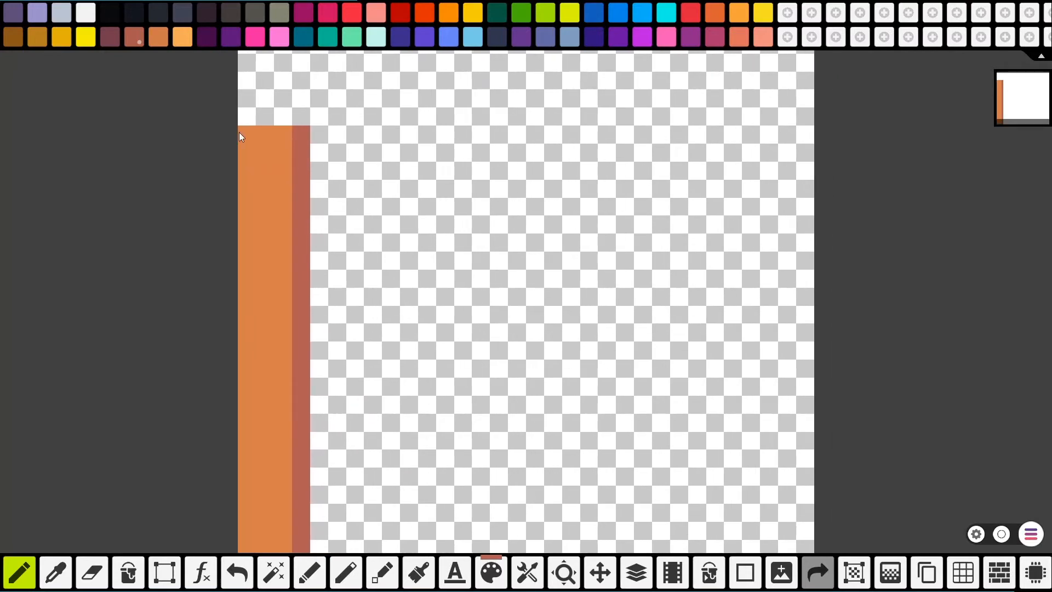
pyautogui.scroll(1, 71, 155)
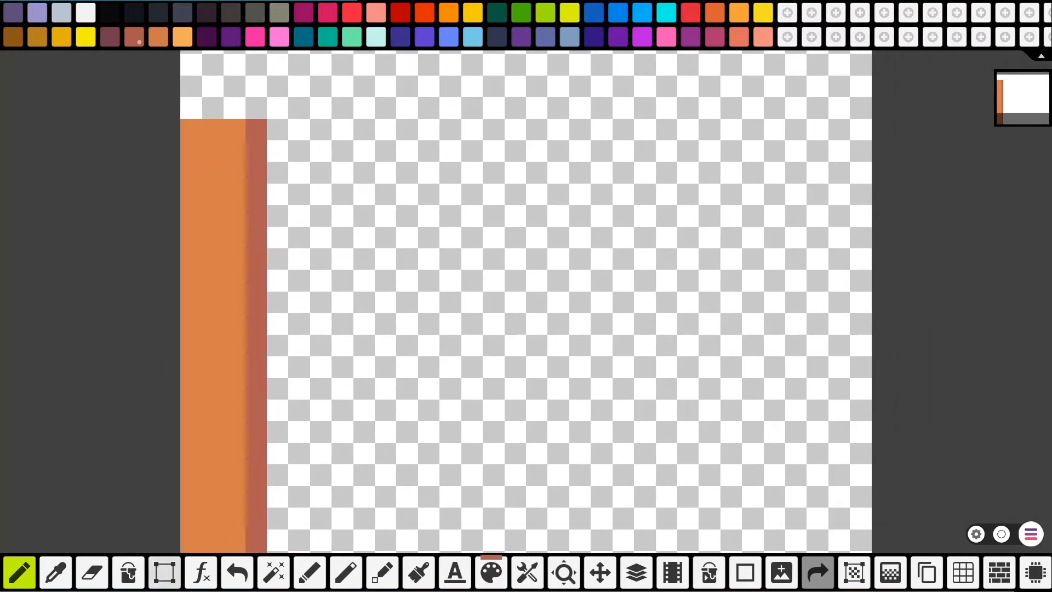
pyautogui.click(164, 570)
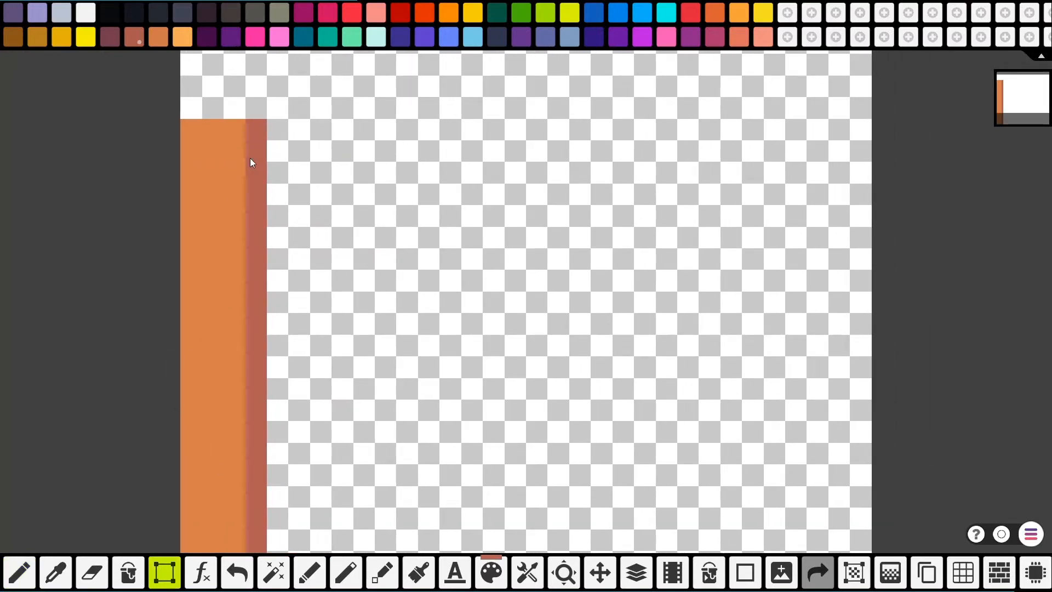
pyautogui.moveTo(250, 158); pyautogui.dragTo(140, 212)
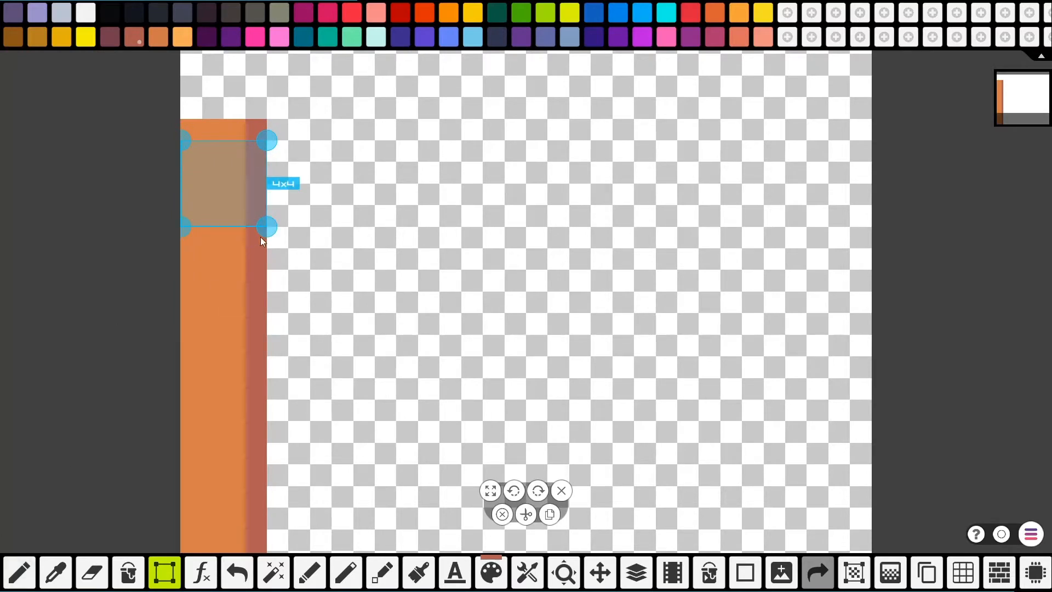
pyautogui.moveTo(268, 226); pyautogui.dragTo(255, 187)
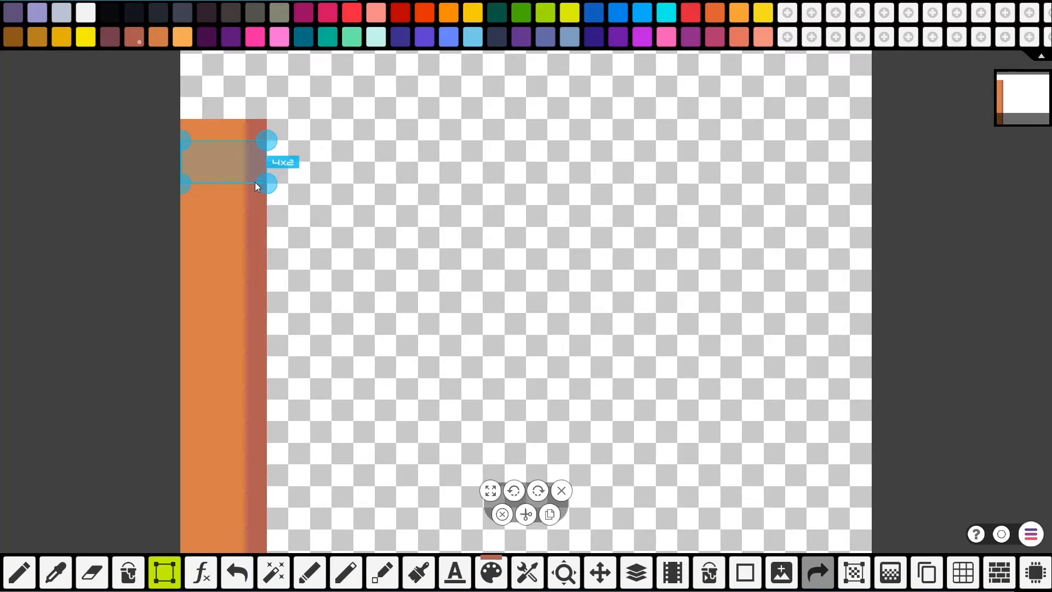
pyautogui.scroll(-1, 101, 278)
pyautogui.scroll(1, 101, 277)
pyautogui.click(101, 277)
pyautogui.scroll(-3, 101, 277)
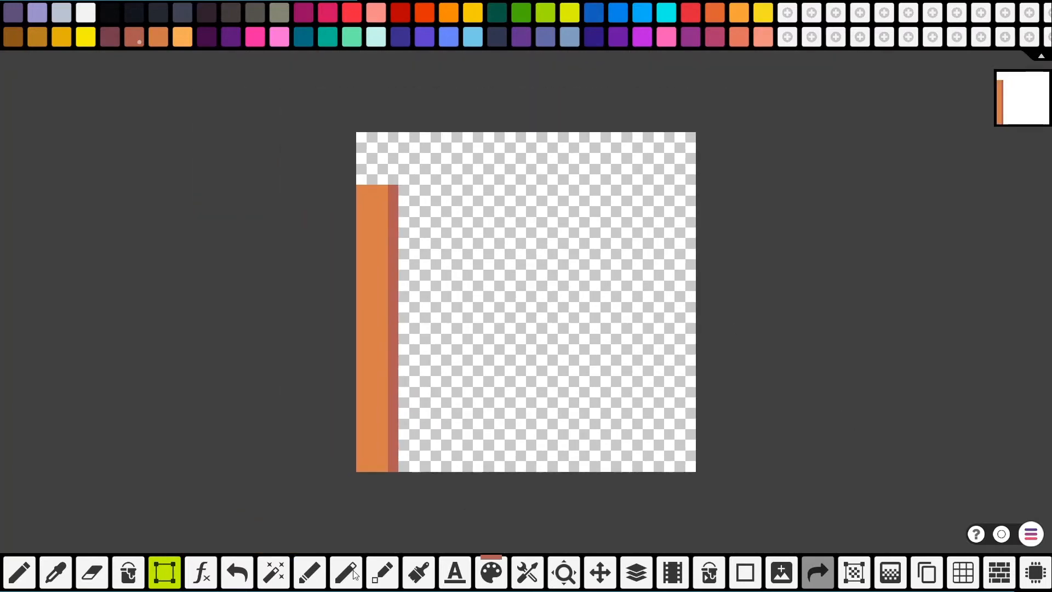
# - Mark off the 4×2 area below the strip's top row, and paint the row beneath it reddish-brown with a dark maroon pixel in the shaded column
pyautogui.scroll(2, 364, 118)
pyautogui.scroll(1, 148, 216)
pyautogui.scroll(-1, 147, 218)
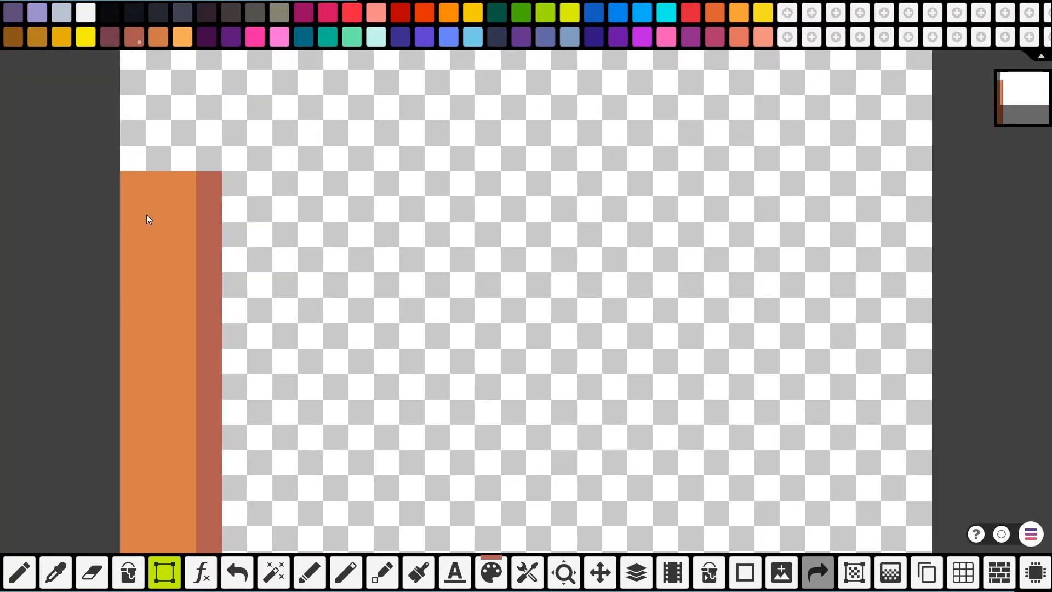
pyautogui.moveTo(213, 218); pyautogui.dragTo(28, 246)
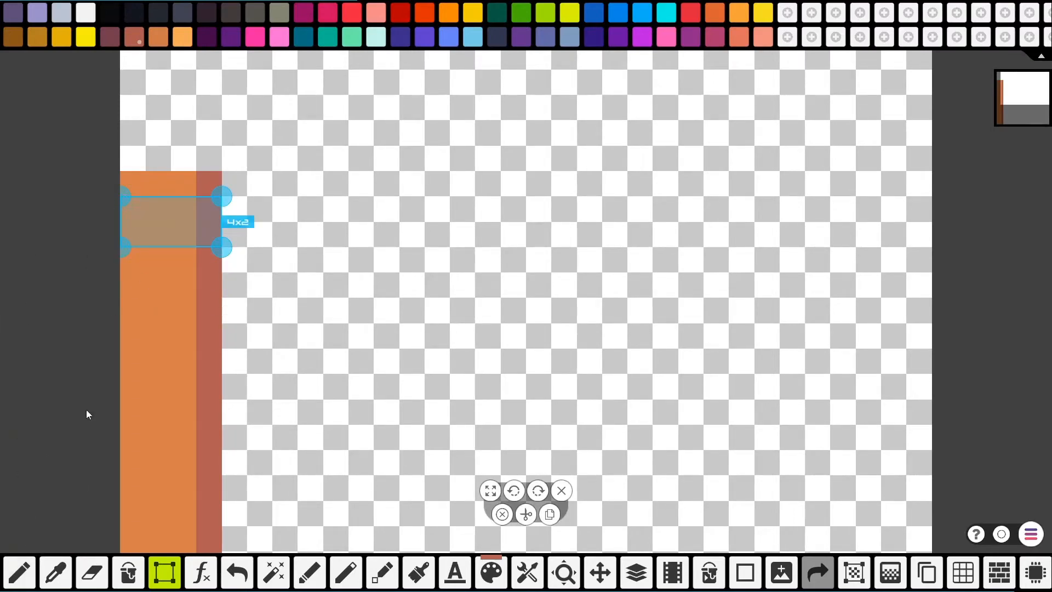
pyautogui.click(19, 570)
pyautogui.moveTo(186, 259); pyautogui.dragTo(127, 257)
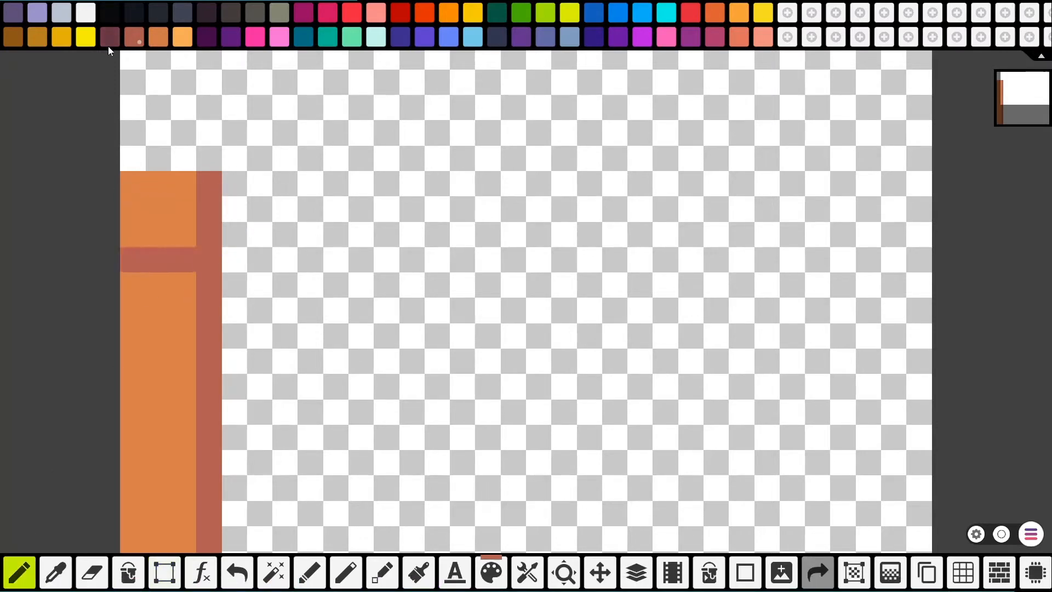
pyautogui.click(111, 40)
pyautogui.click(209, 260)
pyautogui.scroll(-3, 258, 142)
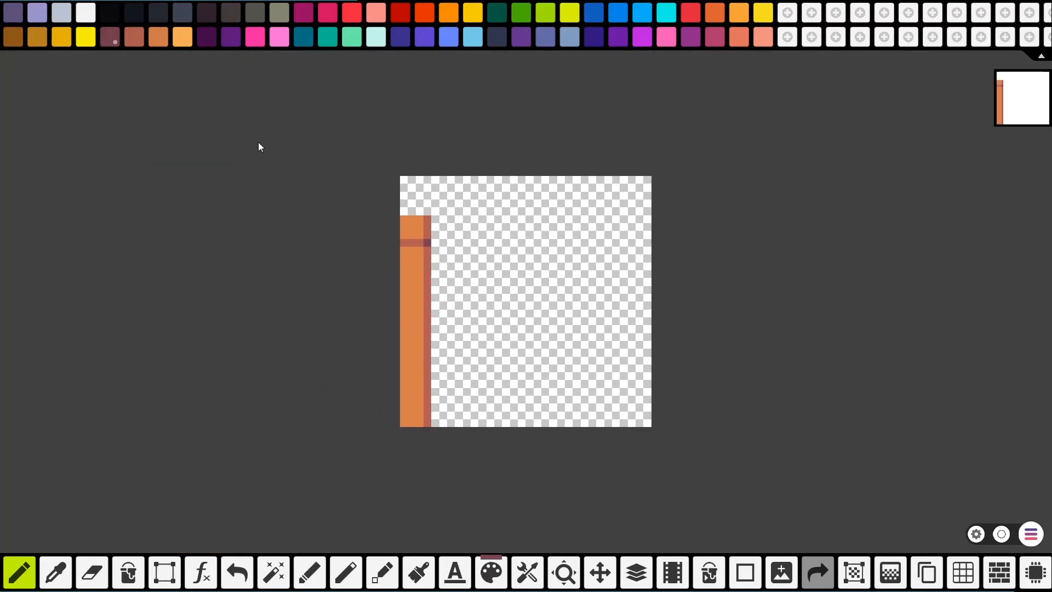
# - Add a light orange highlight in the strip's second column: one pixel in the top row and a line from below the band to the bottom
pyautogui.click(182, 36)
pyautogui.scroll(2, 386, 217)
pyautogui.scroll(2, 355, 200)
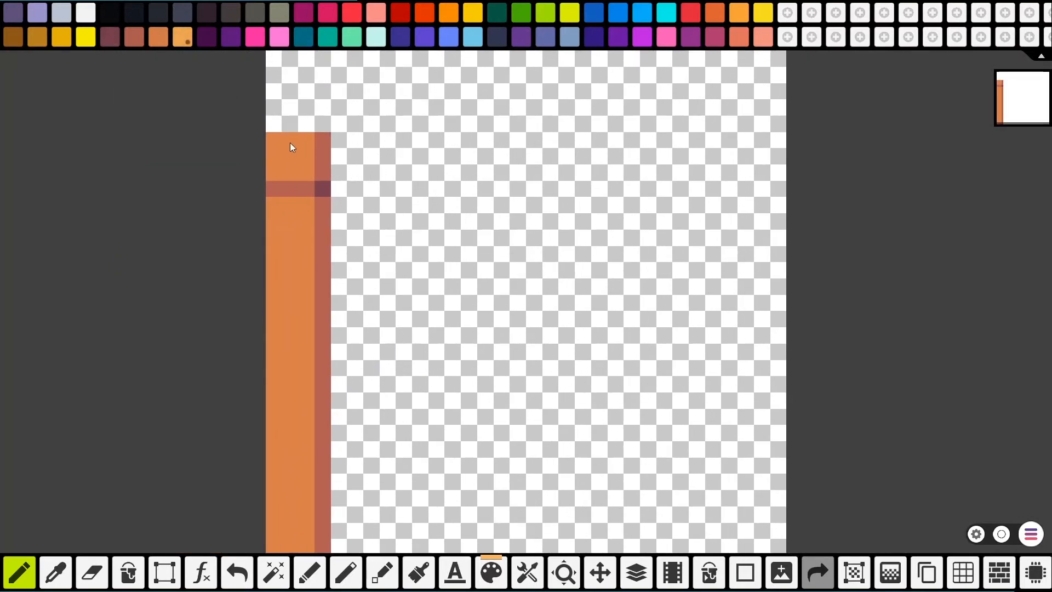
pyautogui.click(291, 144)
pyautogui.scroll(-1, 291, 230)
pyautogui.moveTo(334, 231); pyautogui.dragTo(339, 411)
pyautogui.moveTo(336, 466); pyautogui.dragTo(337, 516)
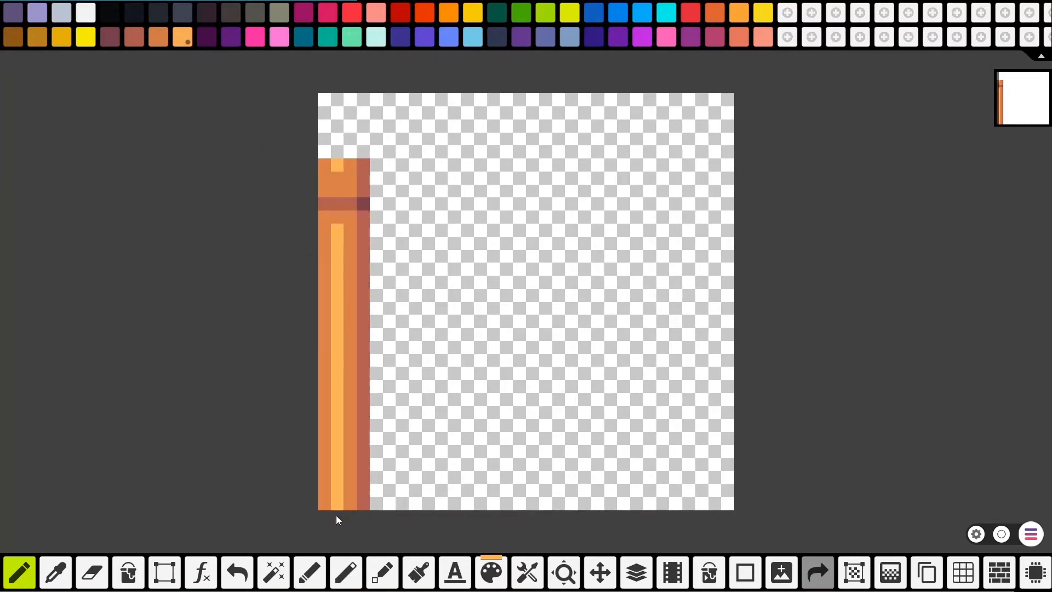
pyautogui.scroll(2, 314, 183)
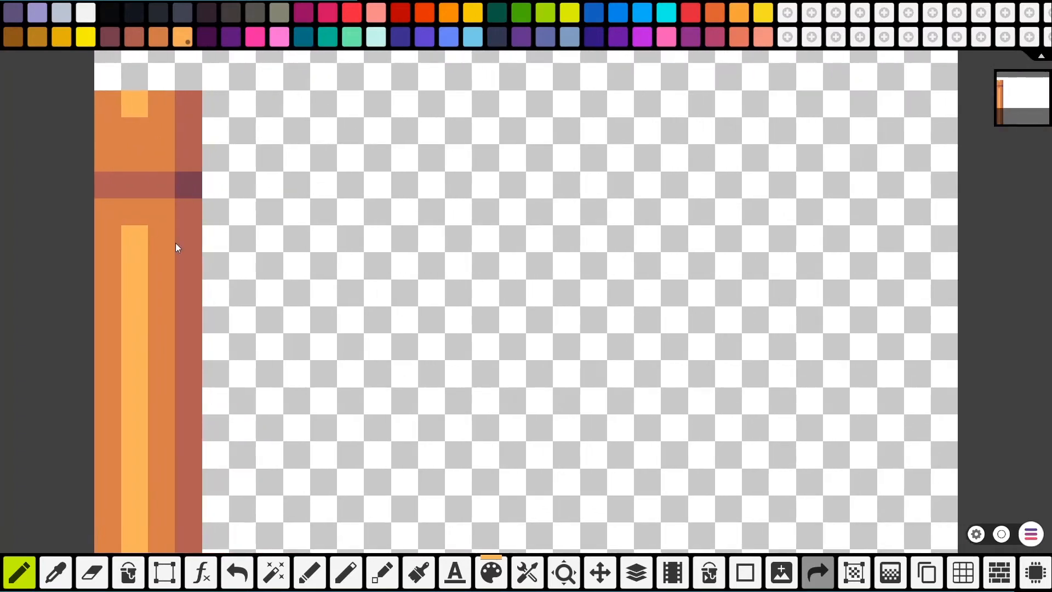
pyautogui.scroll(-4, 175, 243)
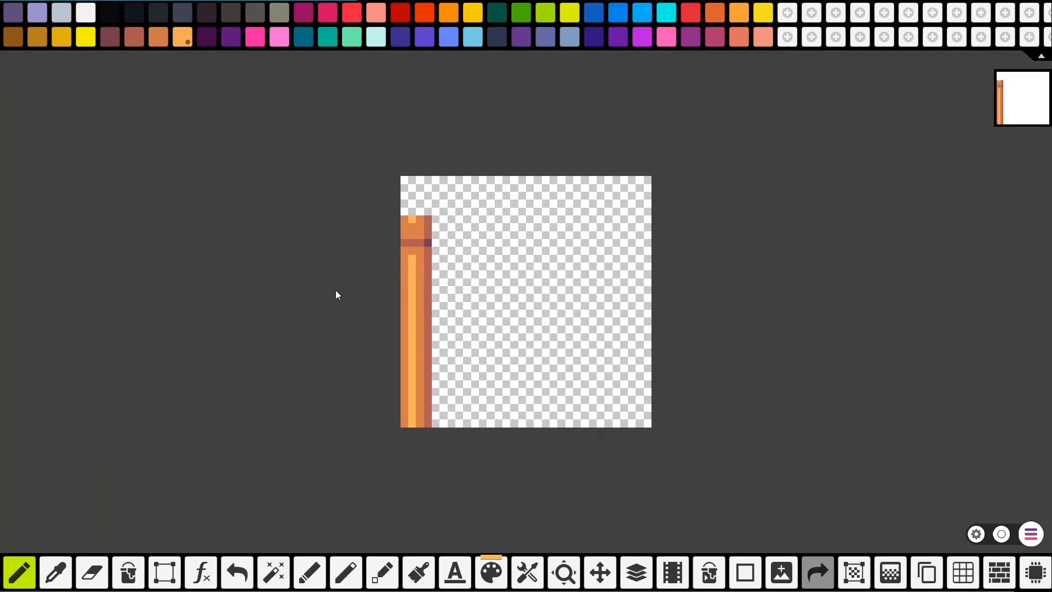
# - Repaint the highlight's bottom pixel with the strip's orange and colour the strip's bottom-left corner pixel reddish-brown
pyautogui.click(164, 31)
pyautogui.scroll(1, 393, 452)
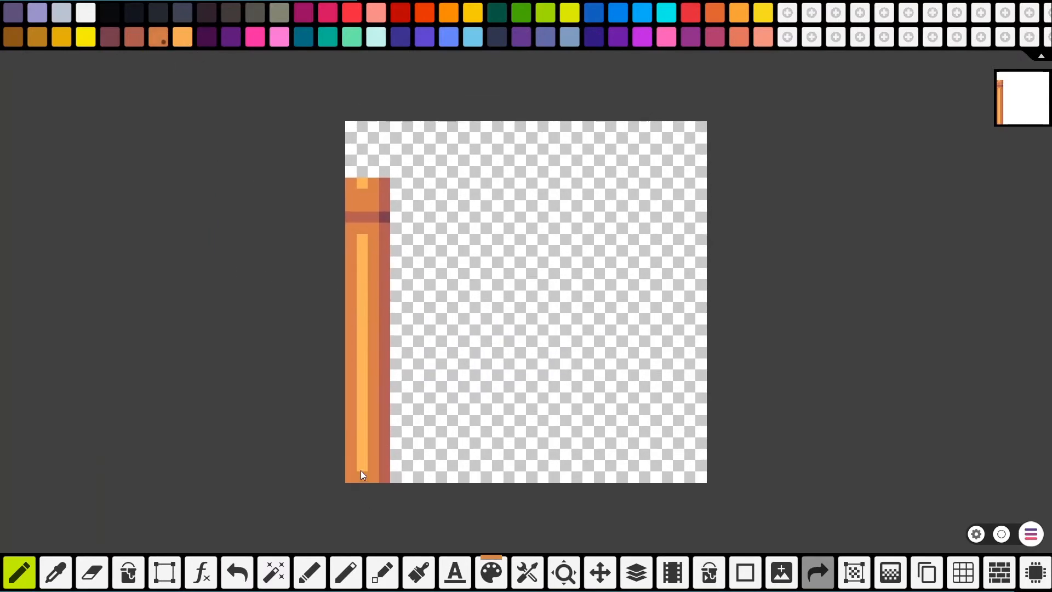
pyautogui.scroll(1, 360, 475)
pyautogui.click(126, 31)
pyautogui.scroll(-1, 289, 358)
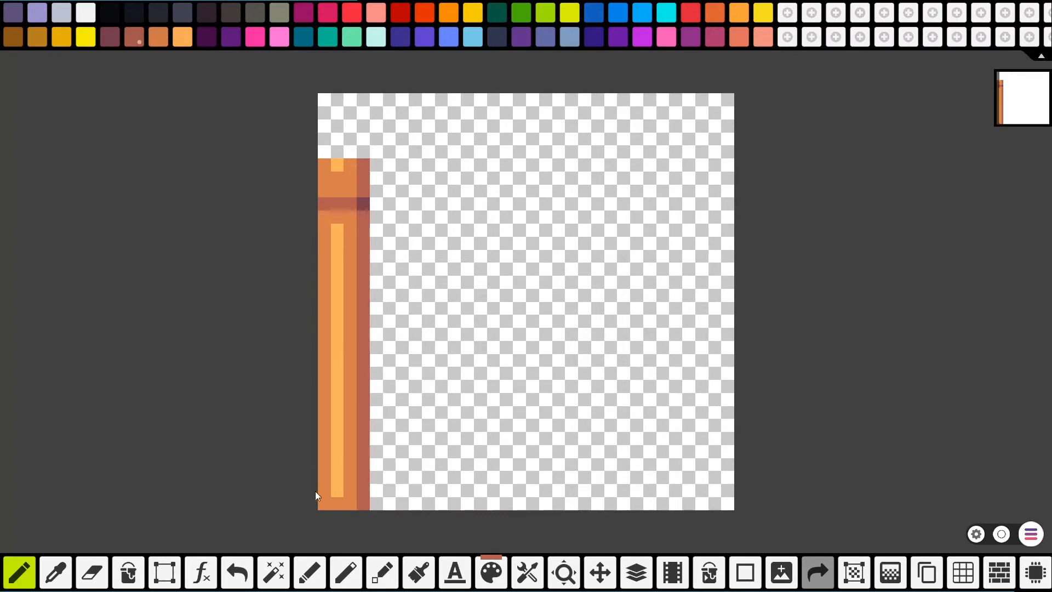
pyautogui.scroll(-2, 331, 493)
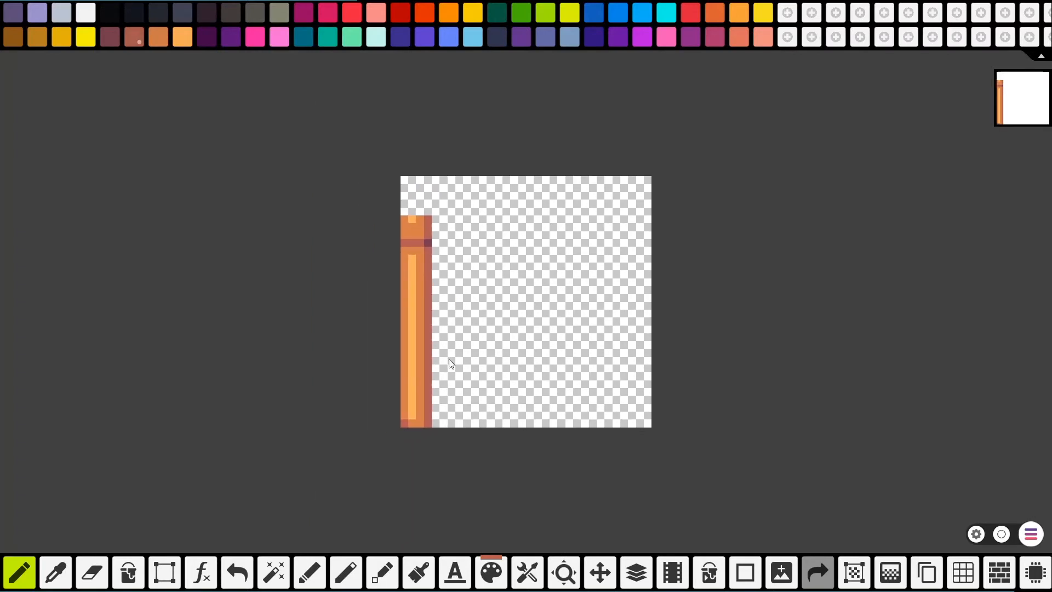
# - Draw a 9×9 pixel off-white square in the upper-right corner of the canvas and fill its interior
pyautogui.scroll(1, 609, 314)
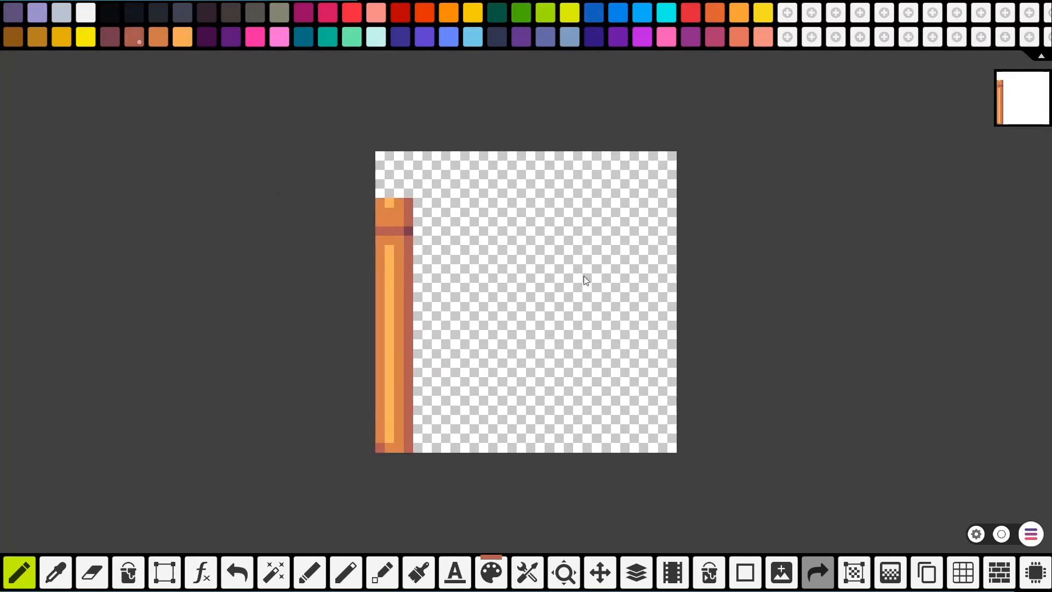
pyautogui.click(62, 32)
pyautogui.click(86, 13)
pyautogui.click(742, 571)
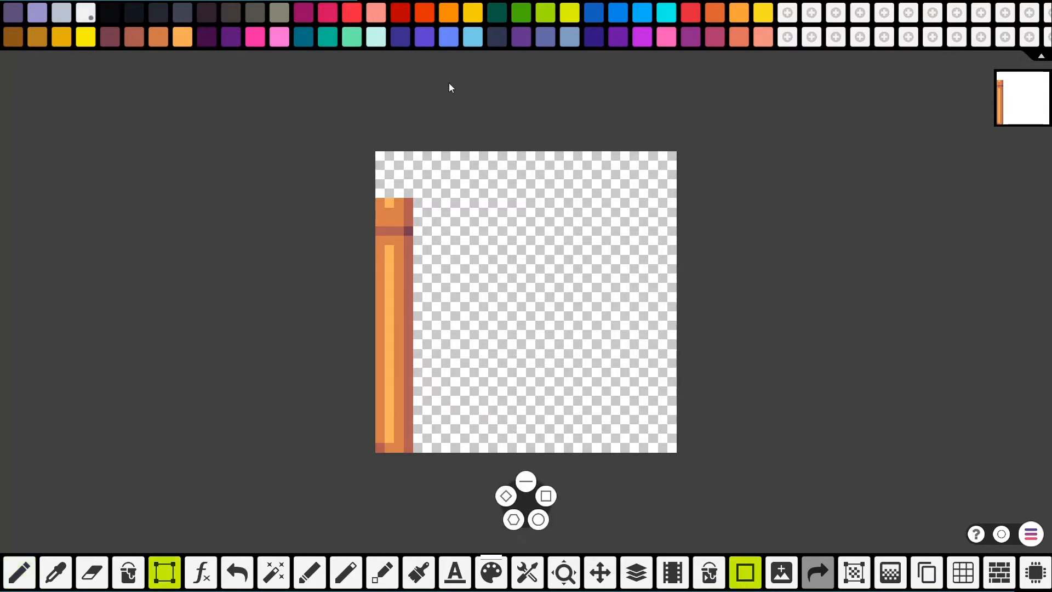
pyautogui.scroll(4, 448, 83)
pyautogui.scroll(-1, 397, 109)
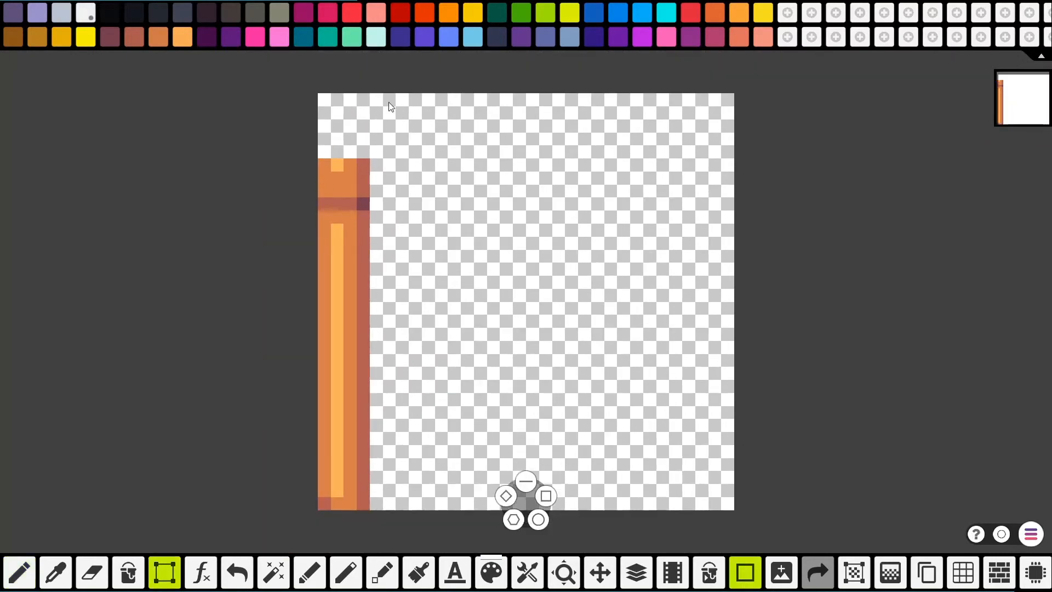
pyautogui.moveTo(757, 97); pyautogui.dragTo(617, 209)
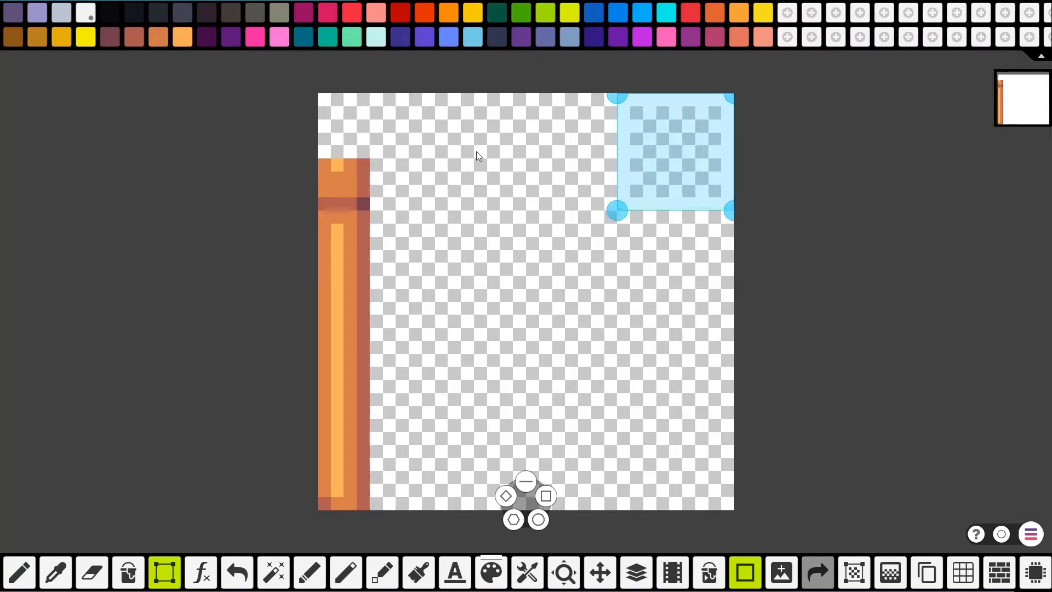
pyautogui.click(127, 572)
pyautogui.click(685, 149)
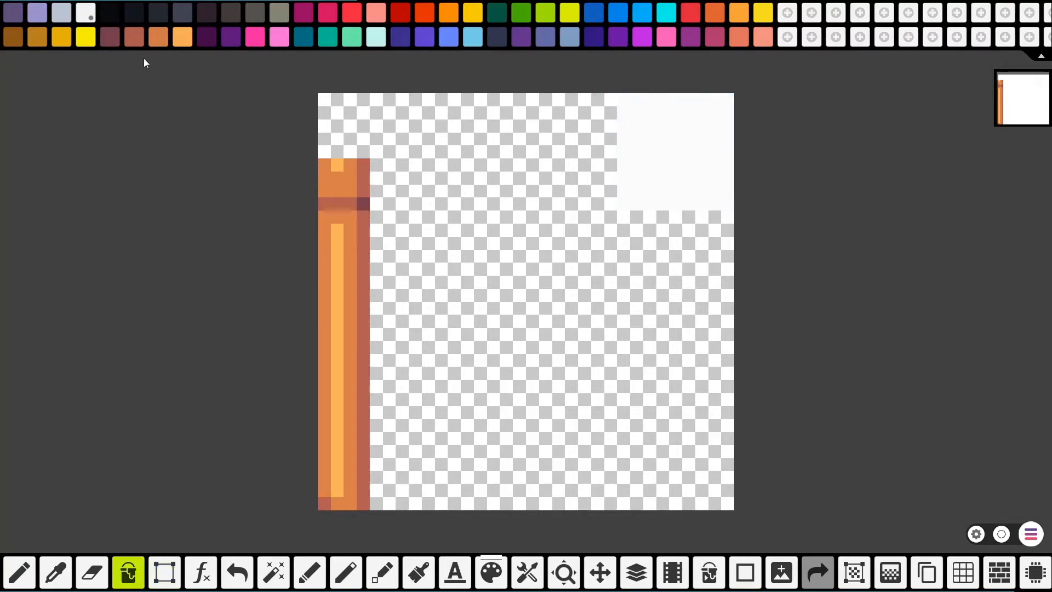
# - Draw a 9×9 pixel light blue-grey square directly below the off-white one and fill its interior
pyautogui.click(58, 12)
pyautogui.click(745, 573)
pyautogui.moveTo(620, 212); pyautogui.dragTo(744, 321)
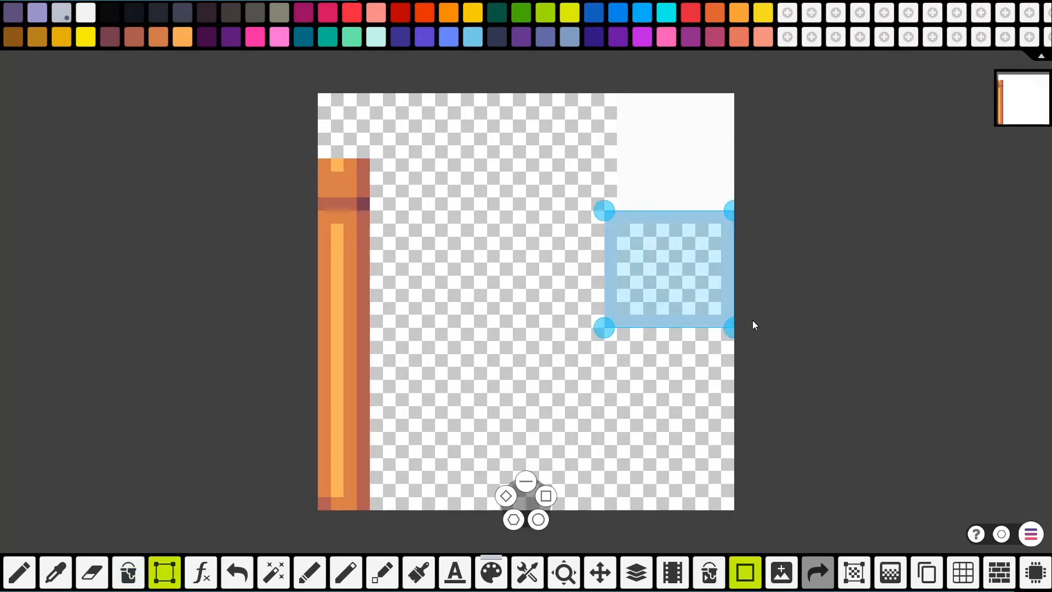
pyautogui.moveTo(608, 325); pyautogui.dragTo(628, 324)
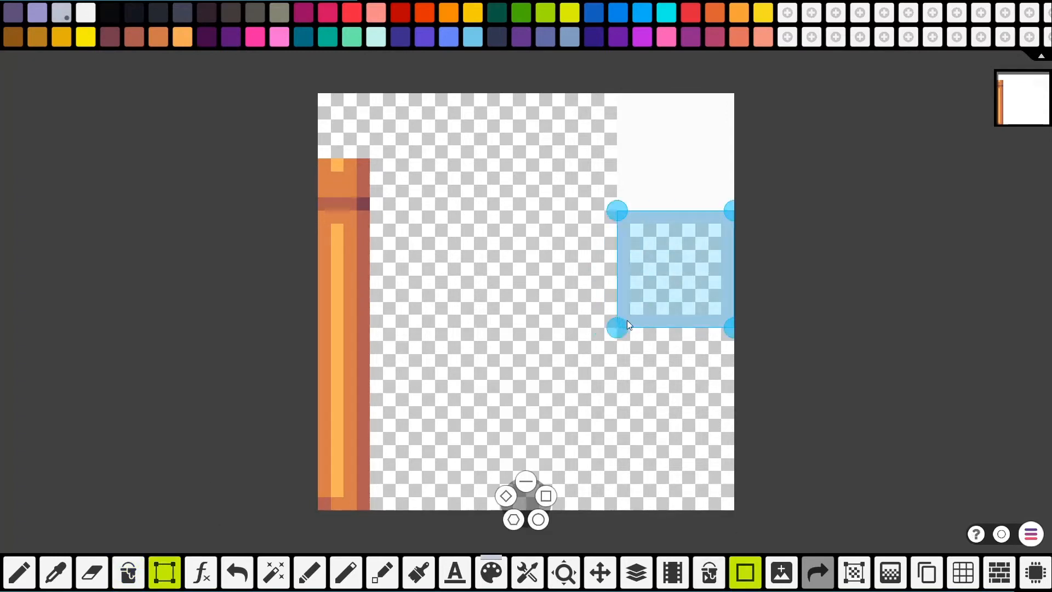
pyautogui.click(490, 335)
pyautogui.click(128, 573)
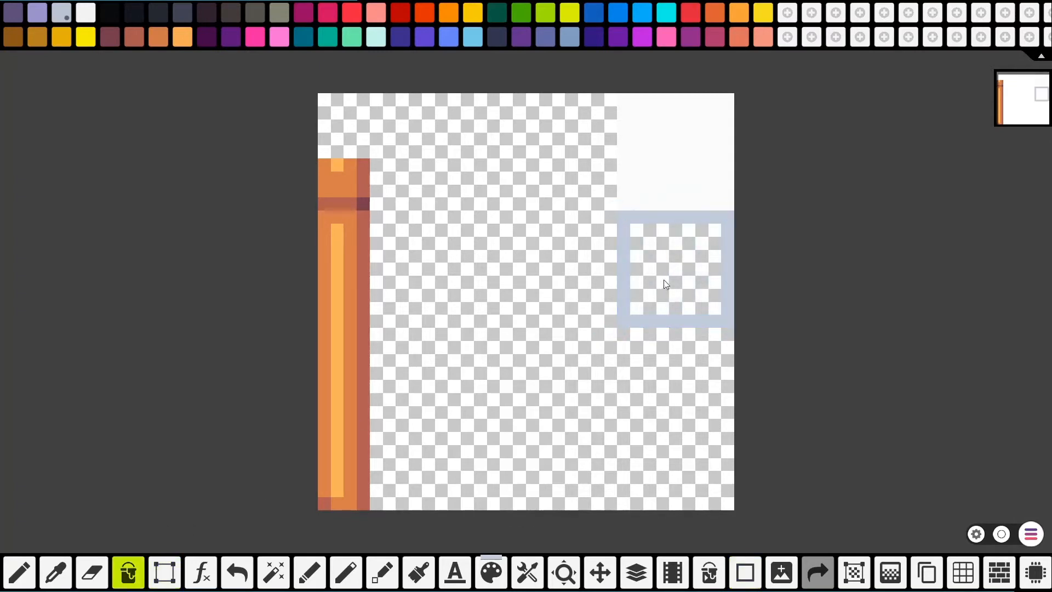
pyautogui.click(666, 284)
pyautogui.scroll(-2, 663, 282)
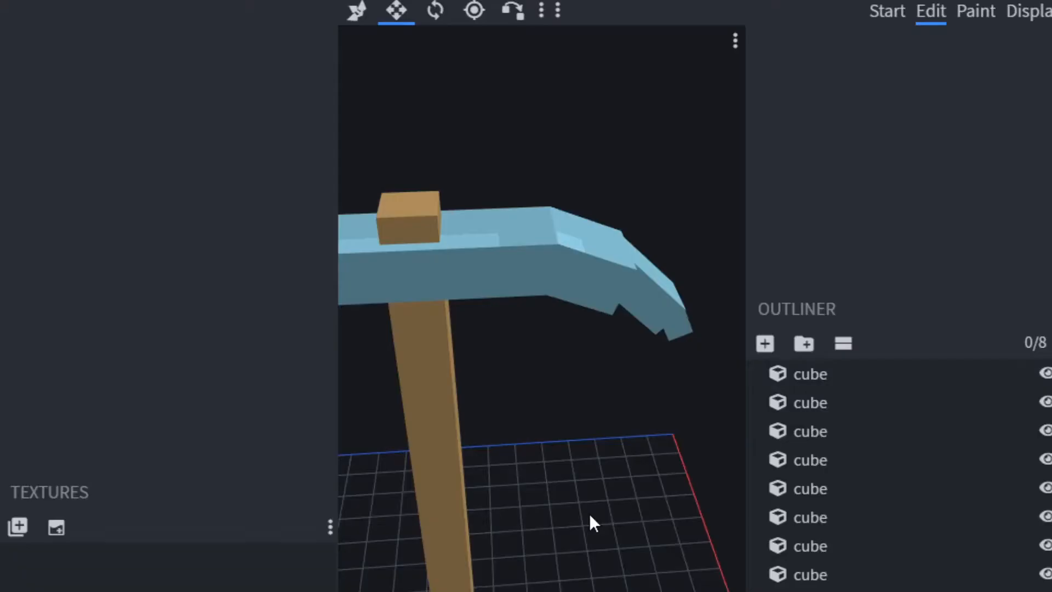
# - Switch to Blockbench and import iron_pickaxe_3d.png as a texture, accepting the resource pack notice
pyautogui.moveTo(588, 518); pyautogui.dragTo(689, 366)
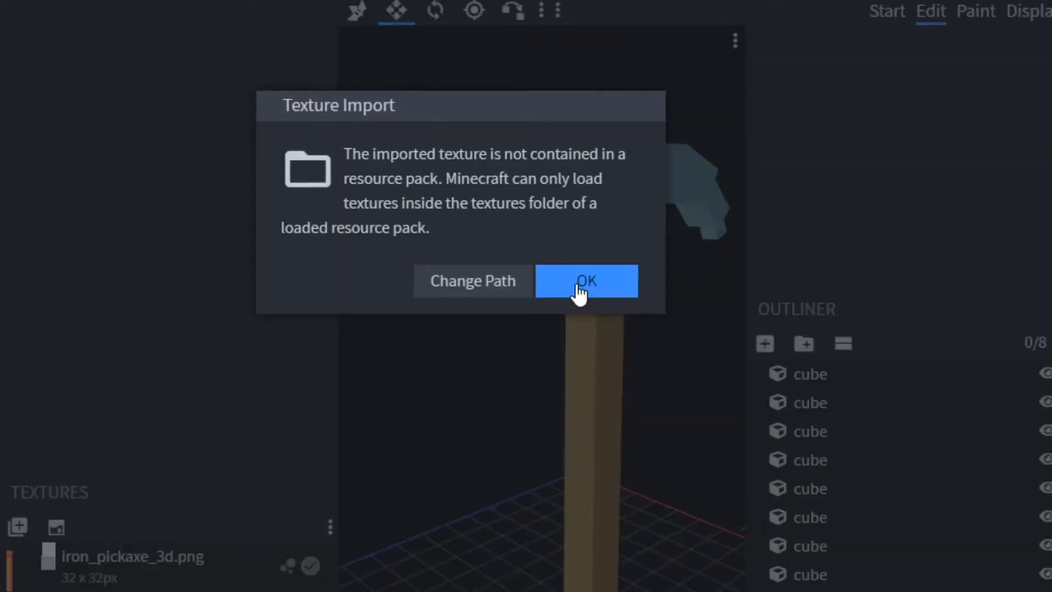
pyautogui.click(619, 285)
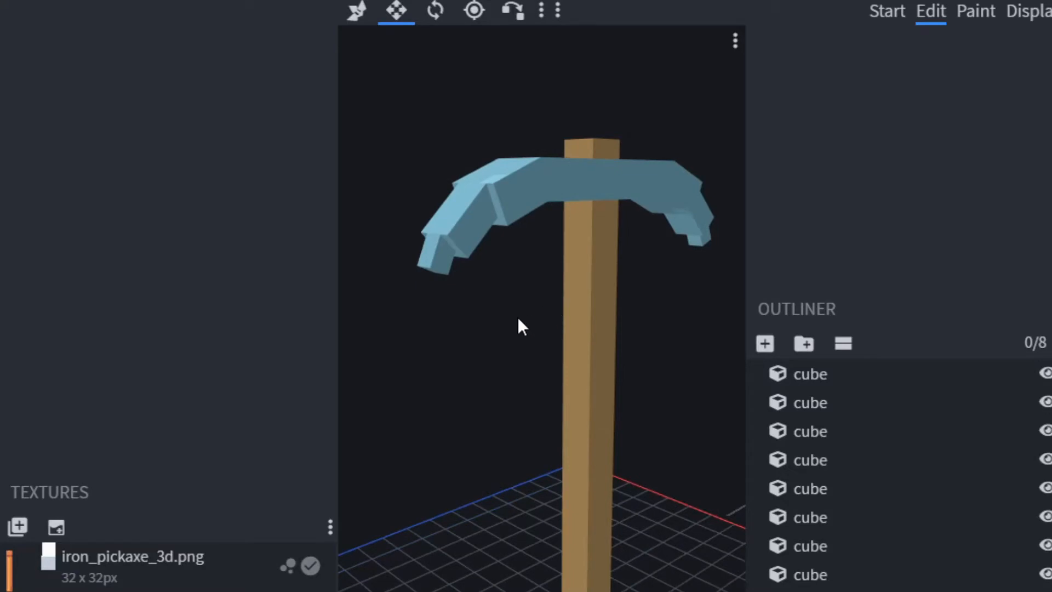
pyautogui.moveTo(518, 317); pyautogui.dragTo(447, 324)
# - Select the handle cube and apply the iron_pickaxe_3d.png texture to all of its faces
pyautogui.rightClick(126, 577)
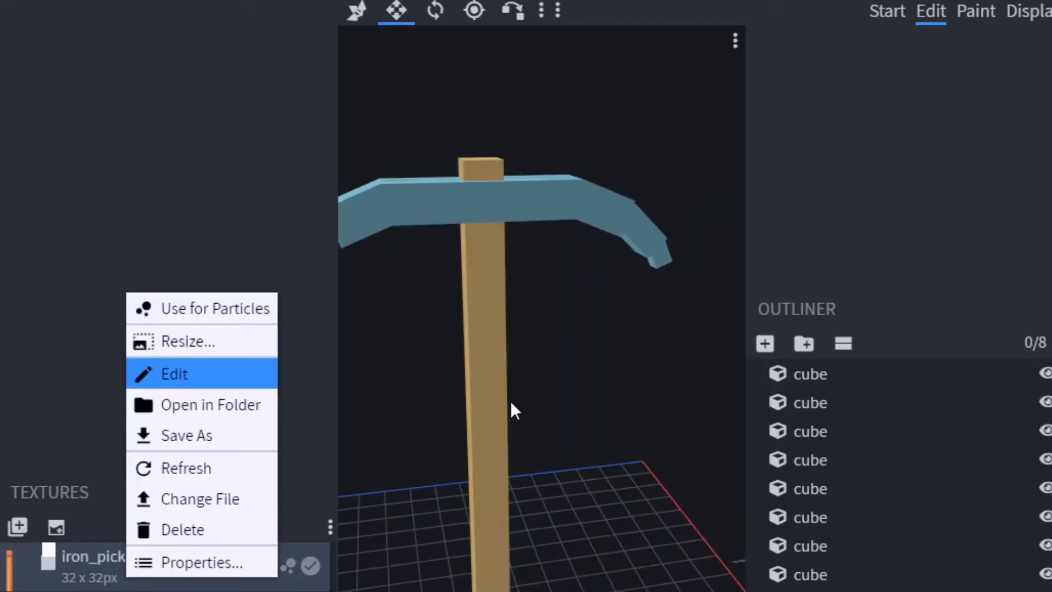
pyautogui.click(494, 398)
pyautogui.moveTo(445, 324); pyautogui.dragTo(471, 303)
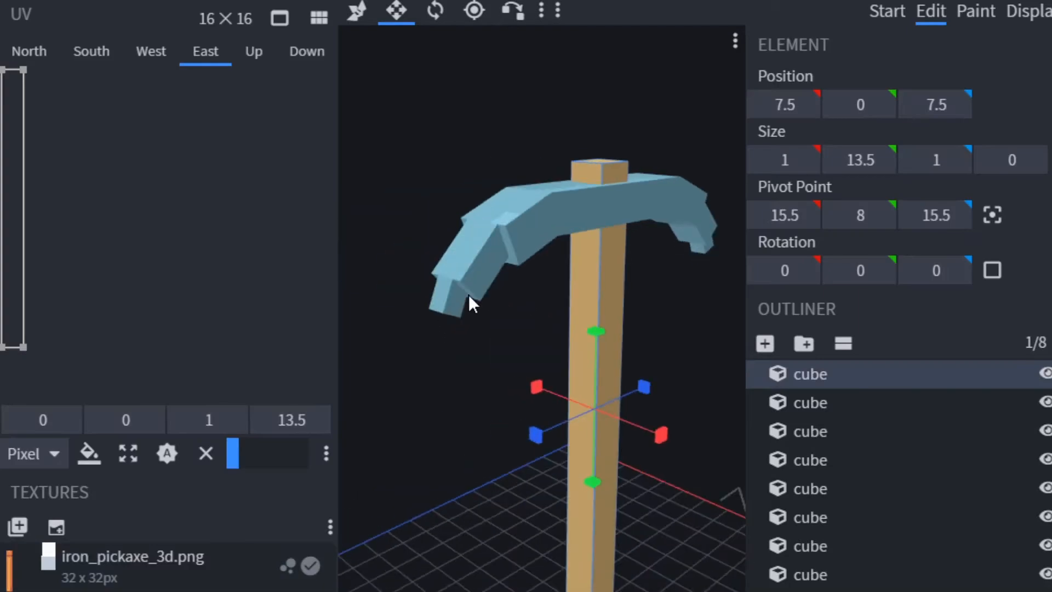
pyautogui.rightClick(111, 577)
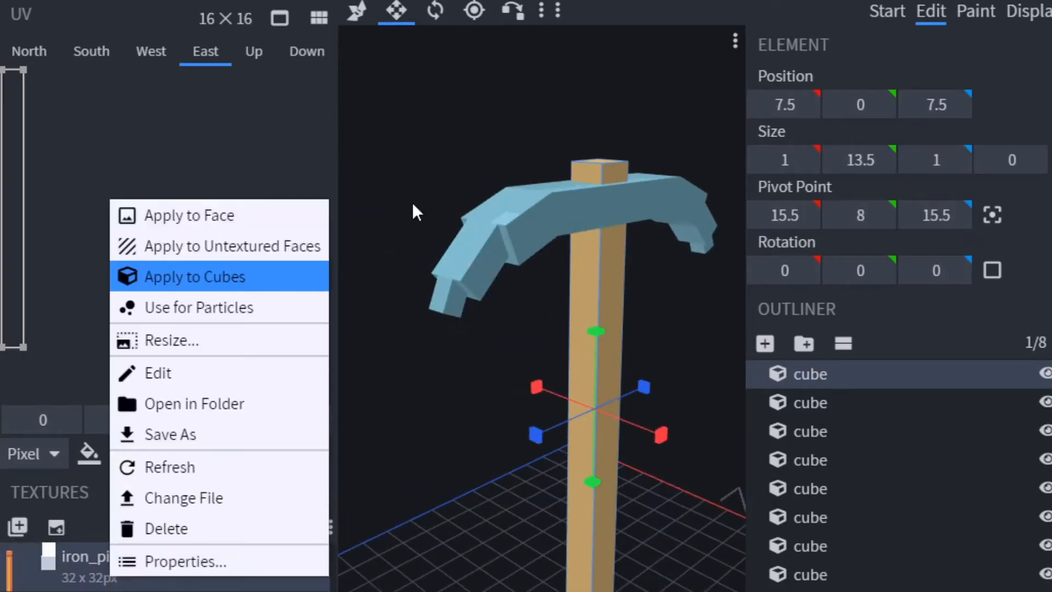
pyautogui.click(191, 246)
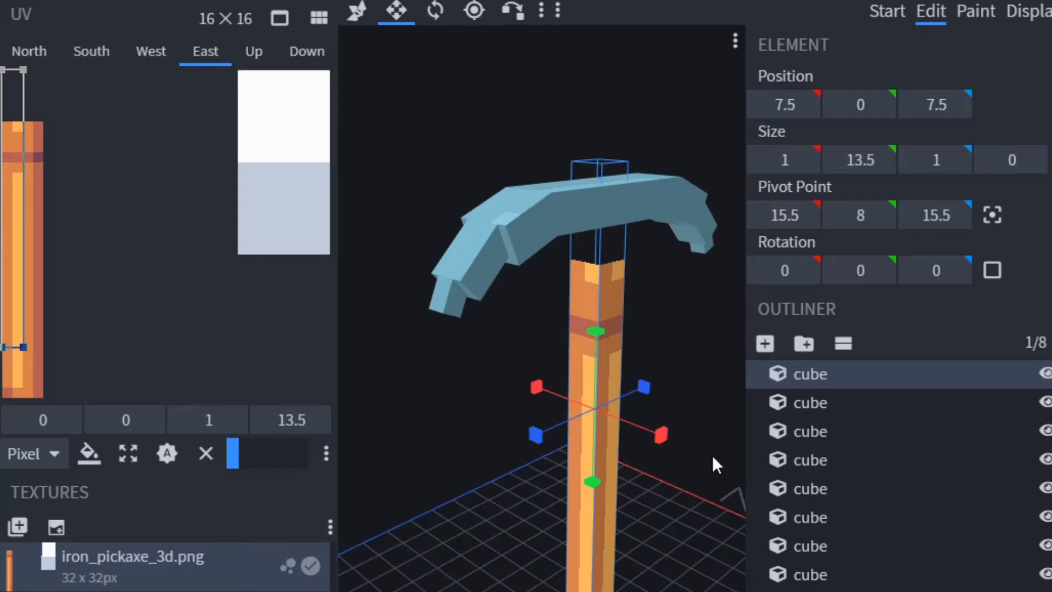
# - Move the handle's east-face UV area down to a vertical position of 2.5 so it starts at the strip's top edge
pyautogui.moveTo(469, 393)
pyautogui.mouseDown()
pyautogui.moveTo(429, 380)
pyautogui.moveTo(472, 379)
pyautogui.mouseUp()
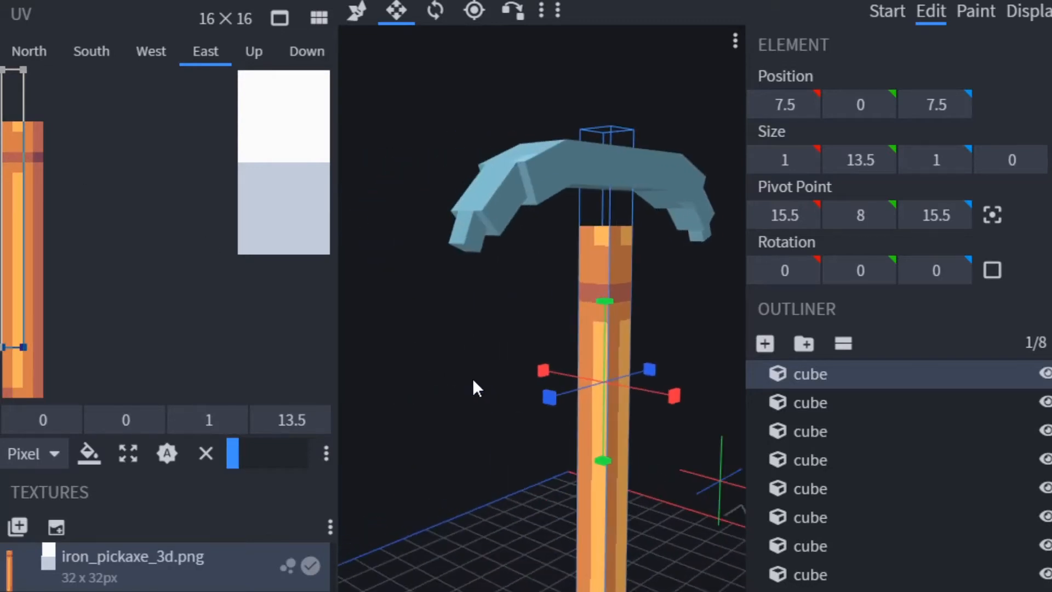
pyautogui.moveTo(12, 181); pyautogui.dragTo(11, 232)
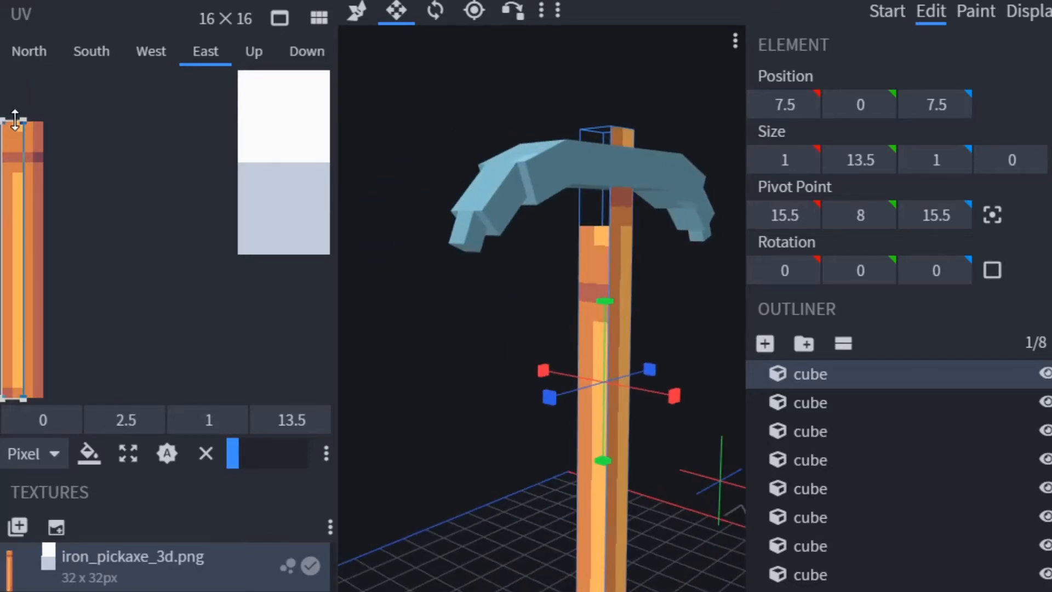
# - Widen the handle's east-face UV area to 2 so it covers the full width of the wooden strip
pyautogui.moveTo(25, 117); pyautogui.dragTo(47, 118)
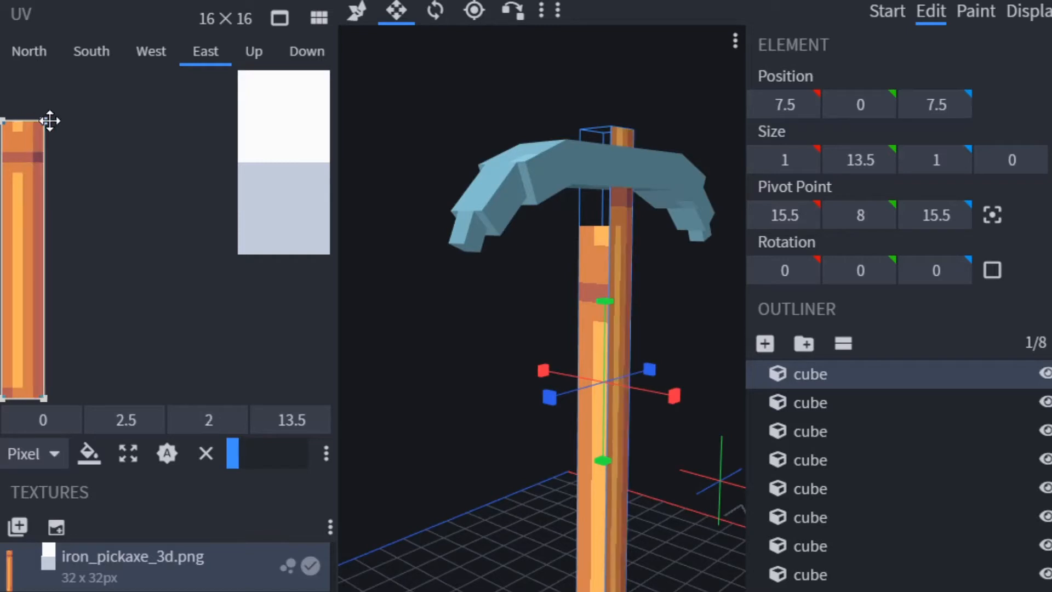
pyautogui.moveTo(559, 439); pyautogui.dragTo(396, 387)
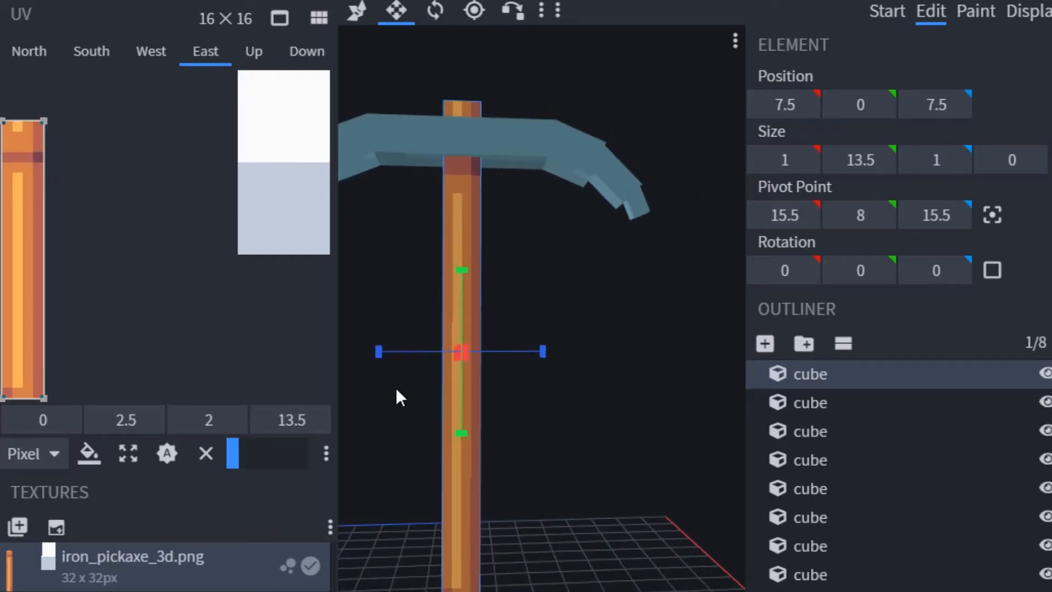
pyautogui.scroll(-1, 616, 377)
pyautogui.scroll(2, 473, 446)
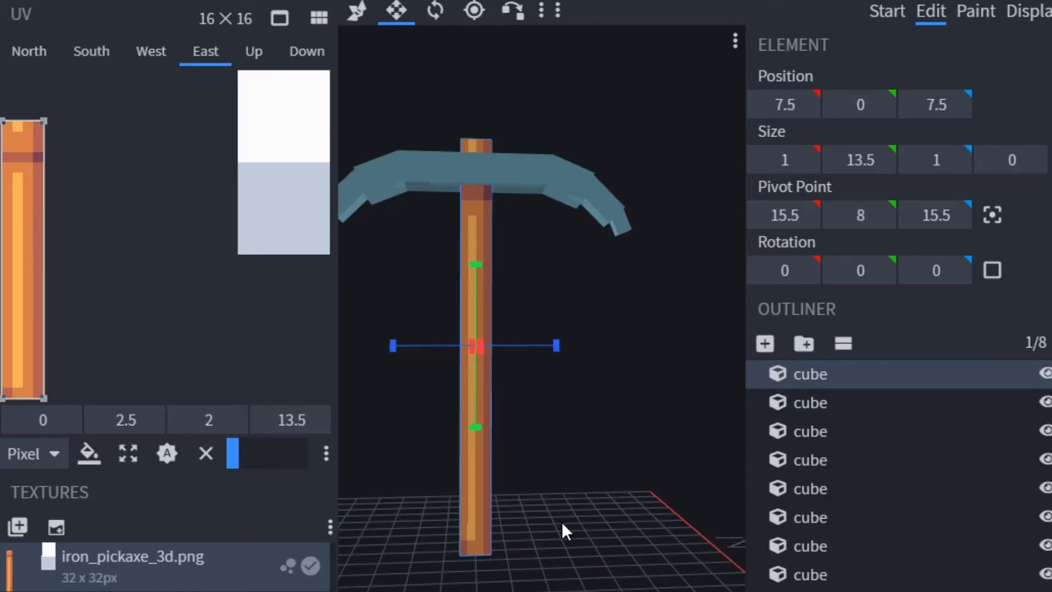
pyautogui.moveTo(563, 524); pyautogui.dragTo(563, 546)
# - Copy the handle's east-face UV mapping onto its west, south and north faces
pyautogui.hotkey('ctrl', 'c')
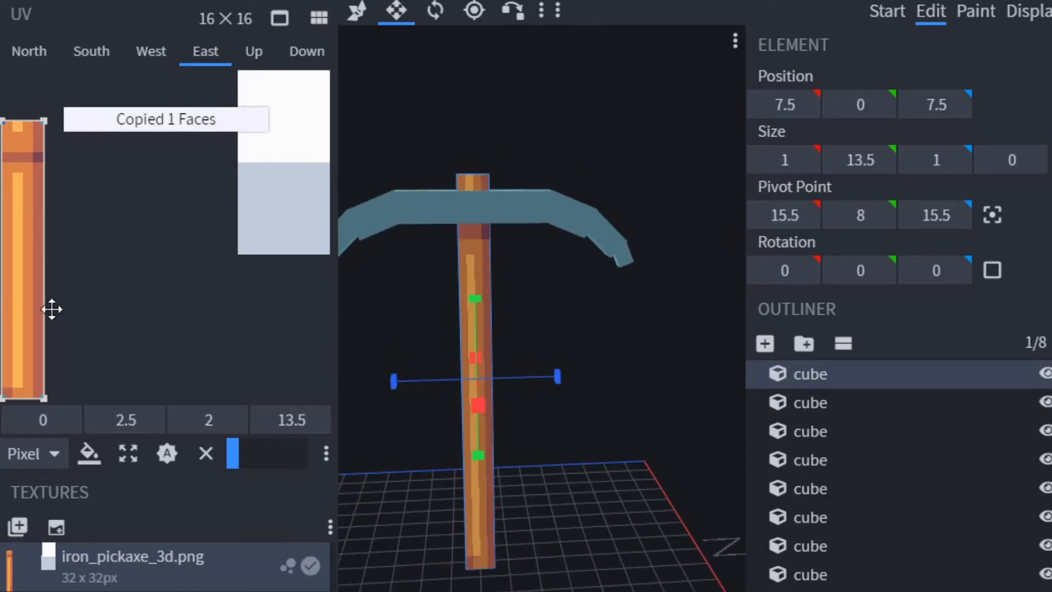
pyautogui.click(143, 53)
pyautogui.hotkey('ctrl', 'v')
pyautogui.click(91, 49)
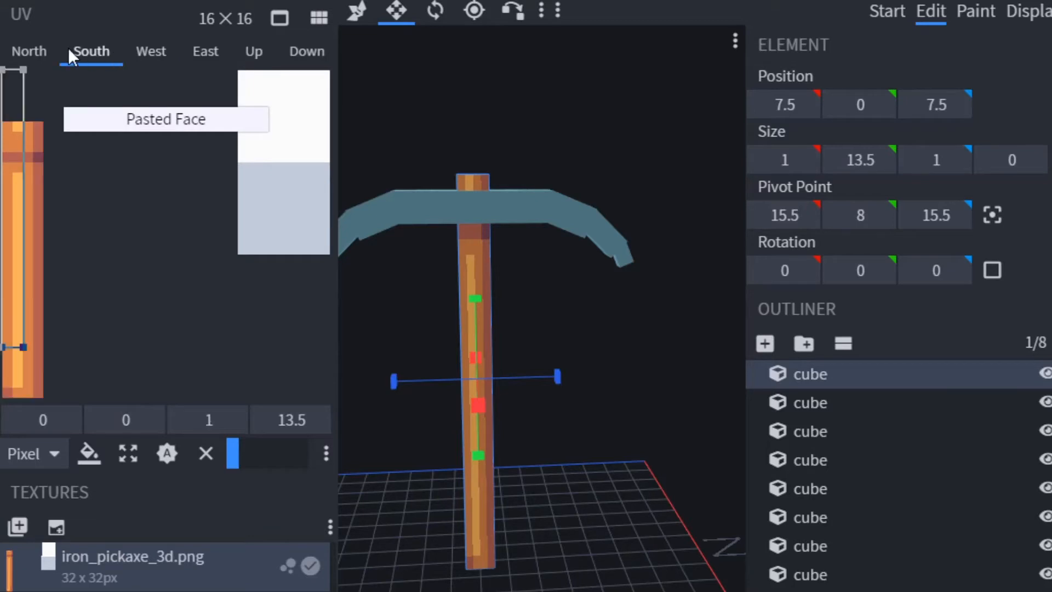
pyautogui.hotkey('ctrl', 'v')
pyautogui.click(48, 45)
# - Move the handle's up-face UV area down to a vertical position of 3 and copy that mapping to the down face
pyautogui.click(241, 52)
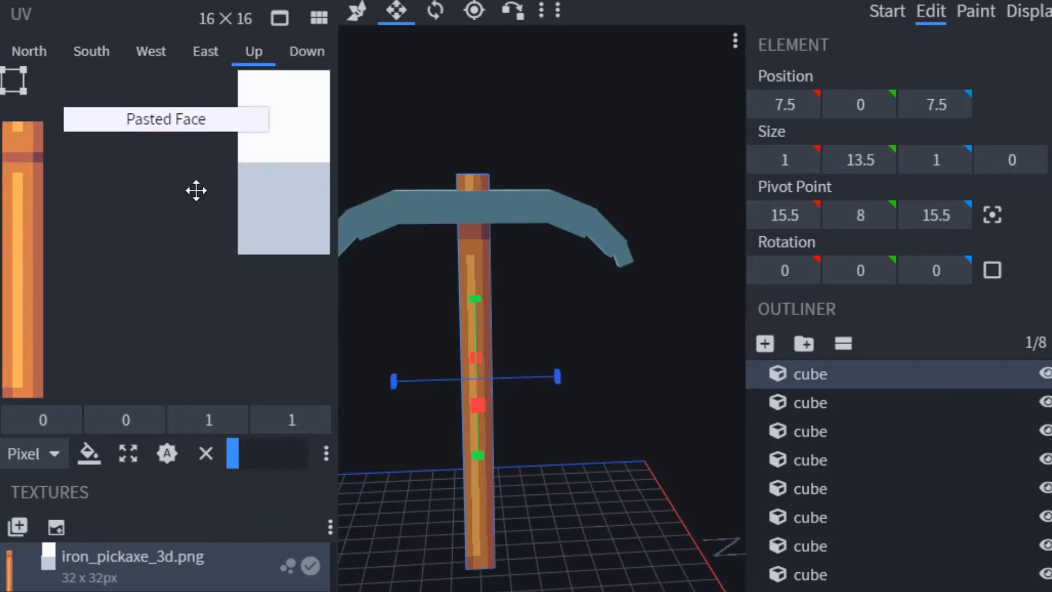
pyautogui.moveTo(13, 81); pyautogui.dragTo(13, 143)
pyautogui.hotkey('ctrl', 'c')
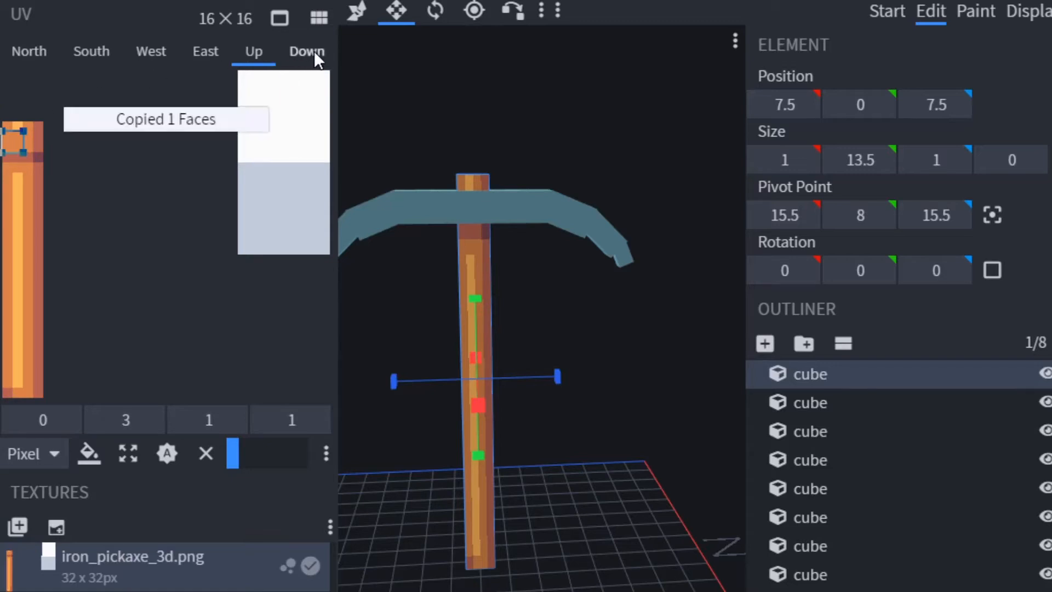
pyautogui.click(314, 51)
pyautogui.hotkey('ctrl', 'v')
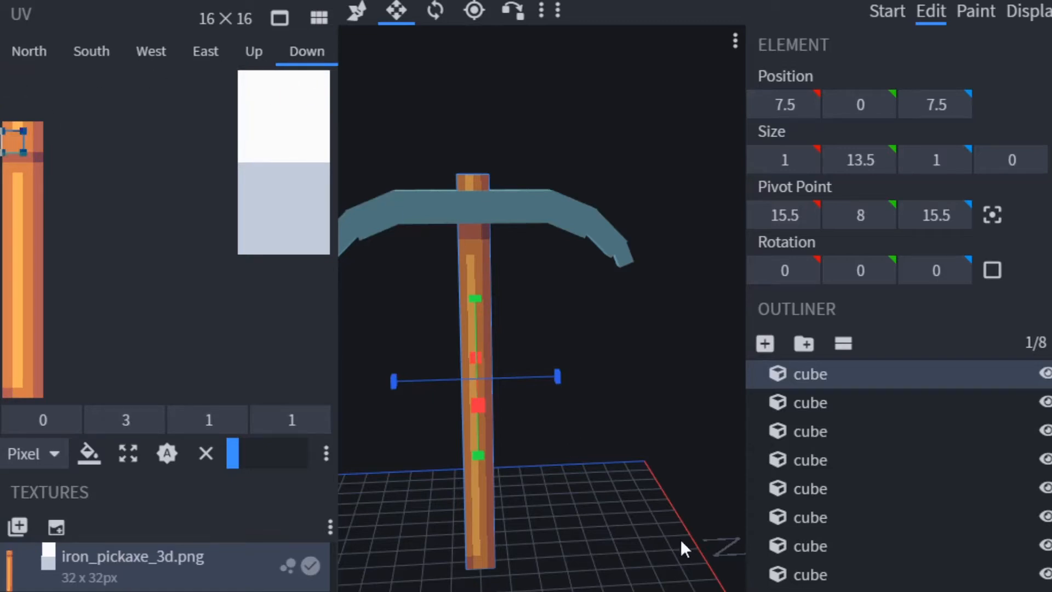
# - Select the central cube of the pickaxe head and apply iron_pickaxe_3d.png to its untextured faces
pyautogui.click(570, 403)
pyautogui.moveTo(570, 403)
pyautogui.mouseDown()
pyautogui.moveTo(570, 431)
pyautogui.moveTo(580, 432)
pyautogui.moveTo(569, 297)
pyautogui.moveTo(600, 343)
pyautogui.moveTo(457, 386)
pyautogui.moveTo(578, 413)
pyautogui.mouseUp()
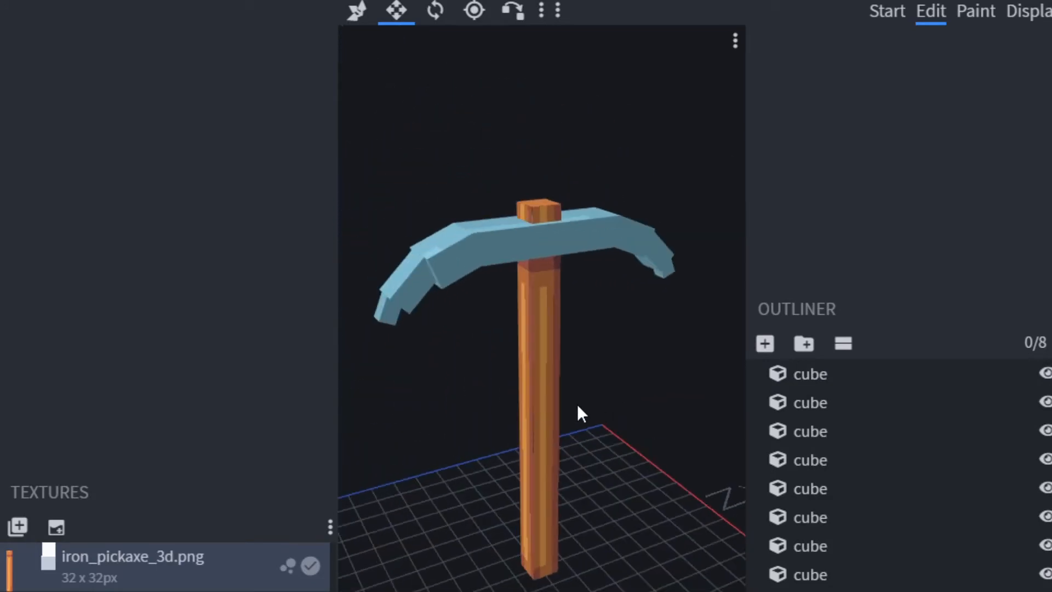
pyautogui.click(526, 251)
pyautogui.rightClick(172, 566)
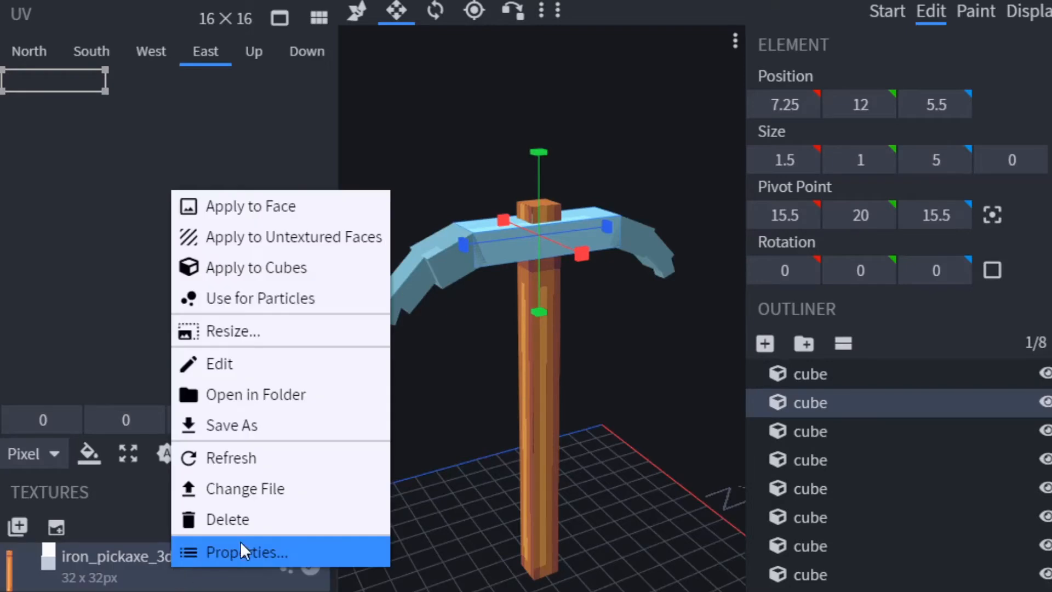
pyautogui.click(304, 237)
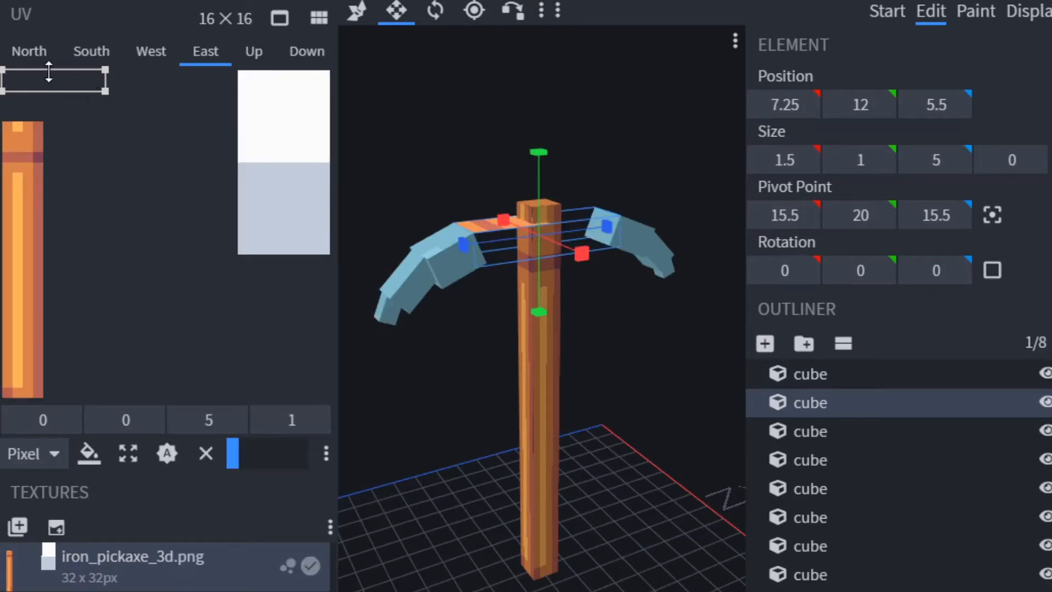
# - Fit the central head cube's east-face UV area over the off-white square, at 11.5, 0 with a size of 4.5 × 4.5
pyautogui.moveTo(102, 91); pyautogui.dragTo(340, 101)
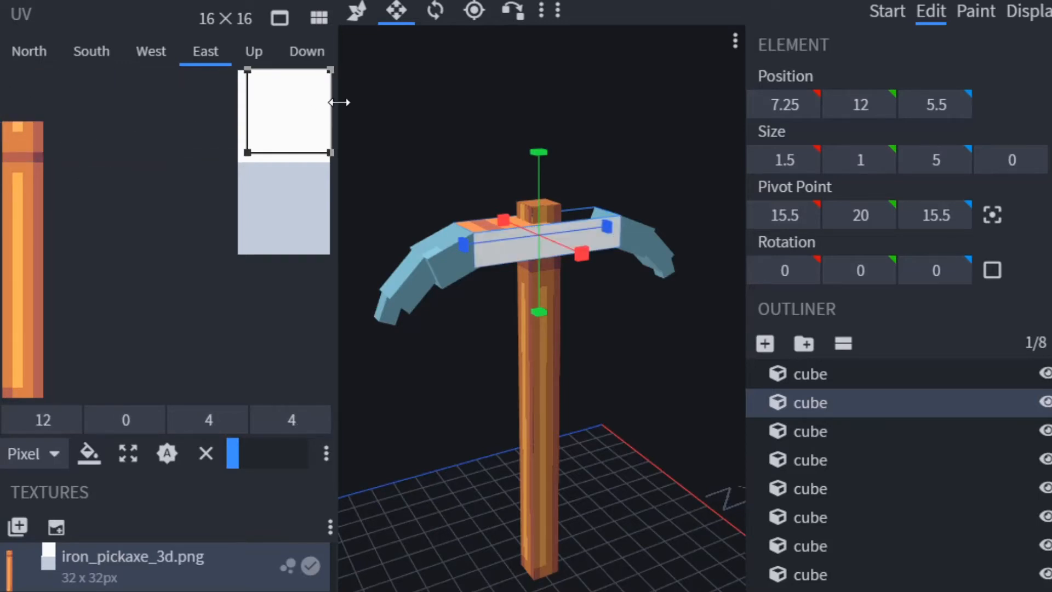
pyautogui.moveTo(248, 152); pyautogui.dragTo(239, 162)
# - Copy the central head cube's east-face UV mapping to its west, south, north and up faces
pyautogui.hotkey('ctrl', 'c')
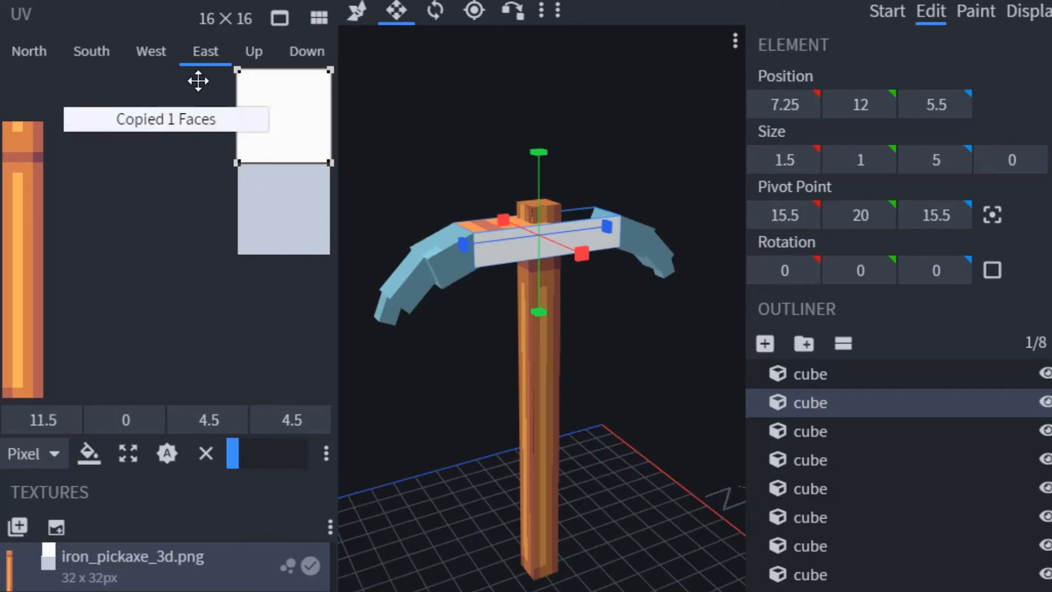
pyautogui.click(163, 51)
pyautogui.hotkey('ctrl', 'v')
pyautogui.click(107, 46)
pyautogui.hotkey('ctrl', 'v')
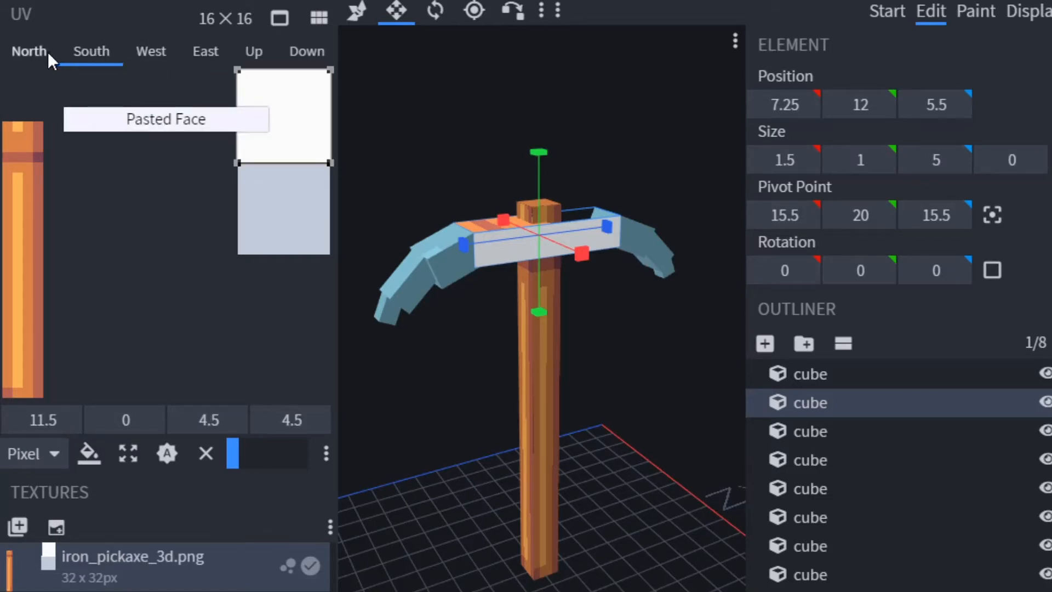
pyautogui.click(48, 51)
pyautogui.click(200, 55)
pyautogui.click(248, 55)
pyautogui.click(218, 49)
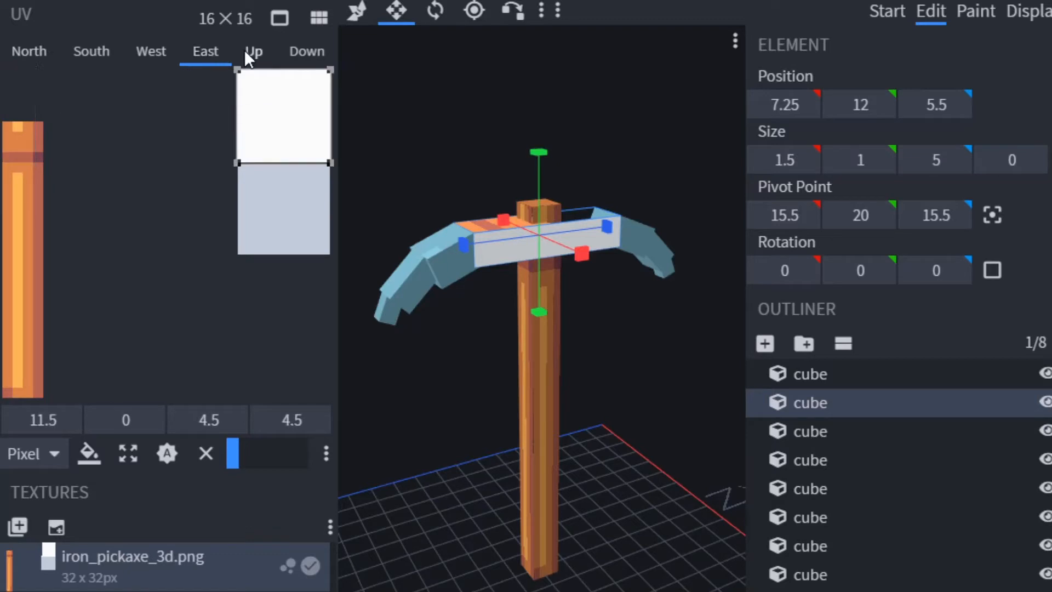
pyautogui.click(245, 50)
pyautogui.hotkey('ctrl', 'v')
# - Paste the copied mapping onto the central head cube's down face and move it onto the light blue-grey square at 11.5, 4.5
pyautogui.click(312, 53)
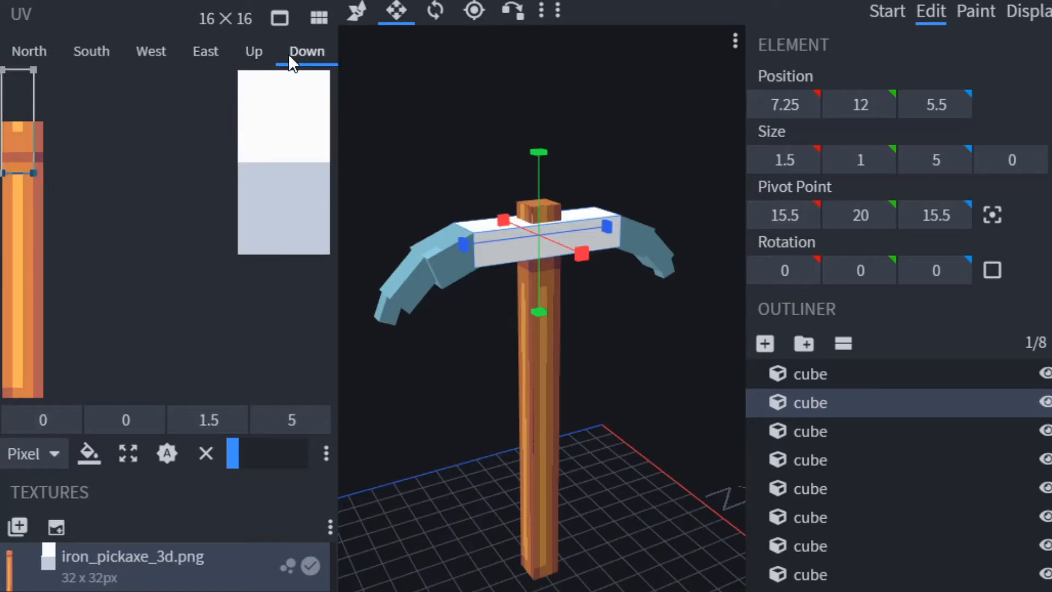
pyautogui.hotkey('ctrl', 'v')
pyautogui.moveTo(294, 113); pyautogui.dragTo(298, 211)
pyautogui.moveTo(387, 454); pyautogui.dragTo(448, 393)
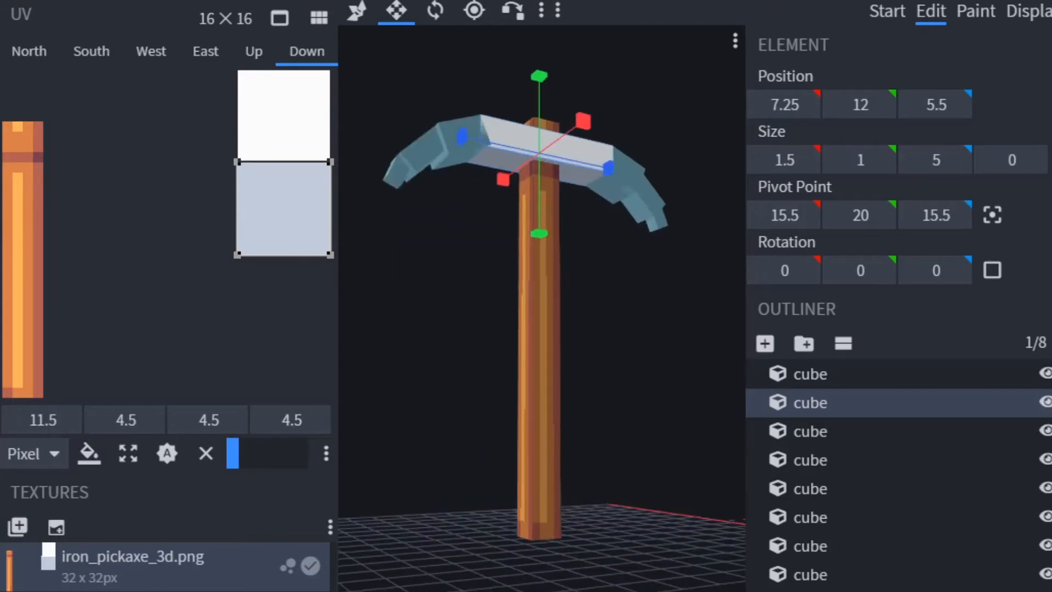
# - Texture the remaining pickaxe head cubes with iron_pickaxe_3d.png, mapped like the central head cube
pyautogui.click(790, 591)
pyautogui.scroll(8, 537, 129)
pyautogui.scroll(-6, 530, 228)
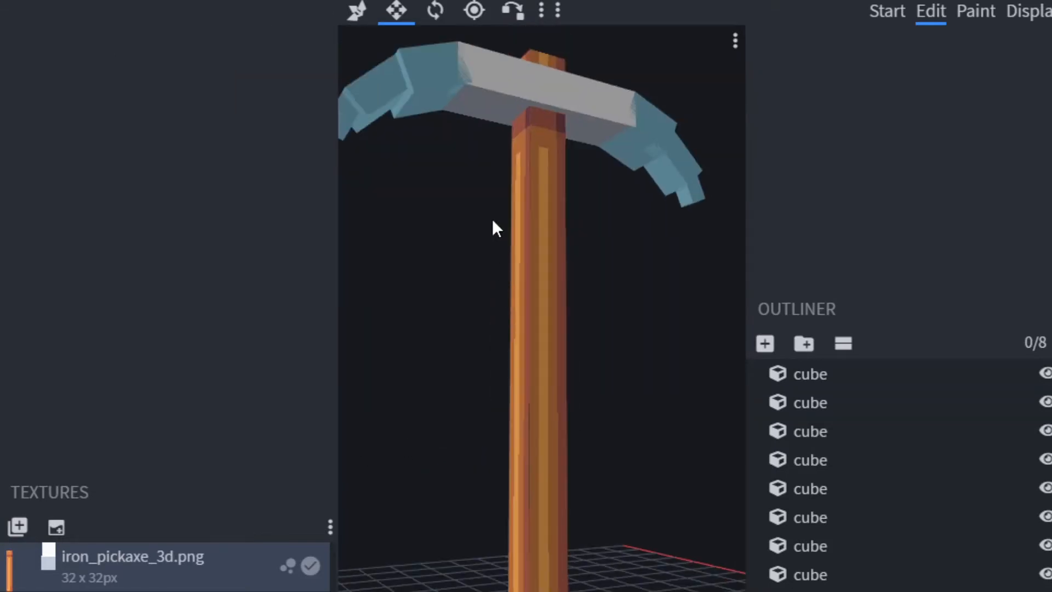
pyautogui.click(441, 143)
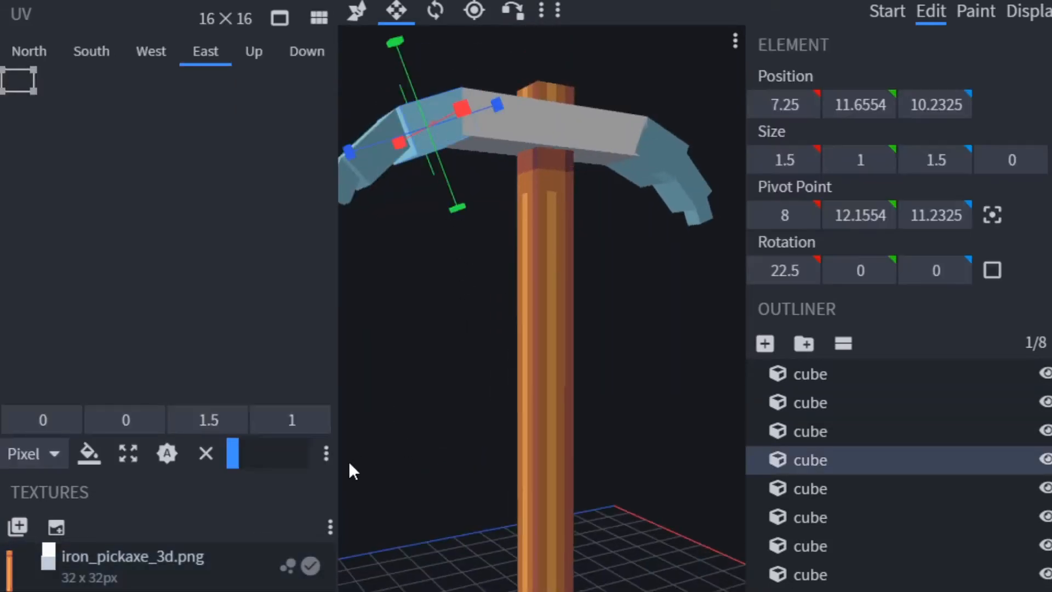
pyautogui.click(869, 587)
# - Switch to Display mode and translate the pickaxe in the third-person right-hand slot to 5.75 along the green Y axis
pyautogui.moveTo(705, 441); pyautogui.dragTo(647, 305)
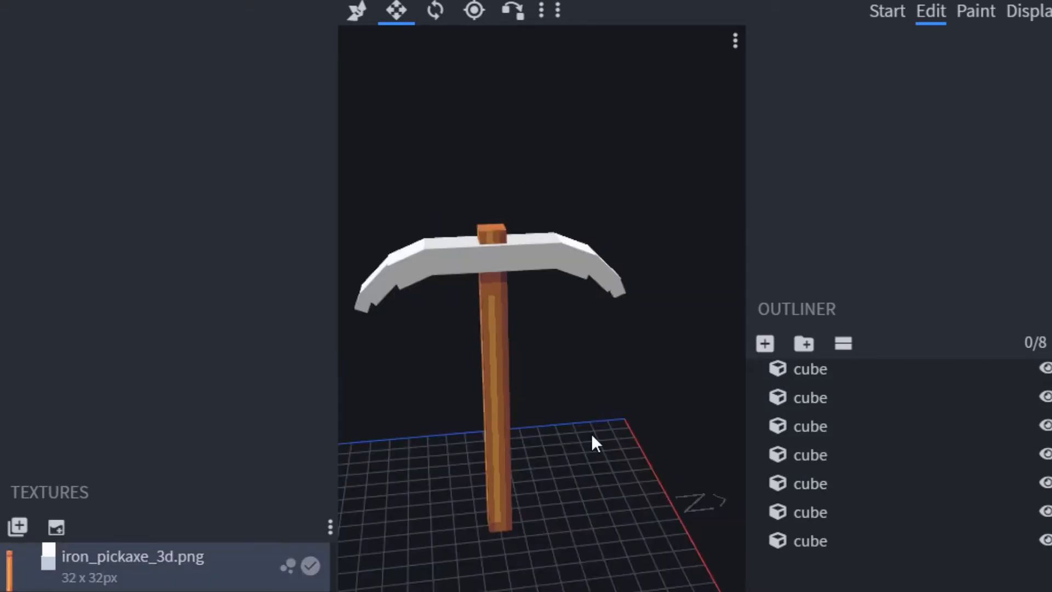
pyautogui.moveTo(591, 433); pyautogui.dragTo(743, 586)
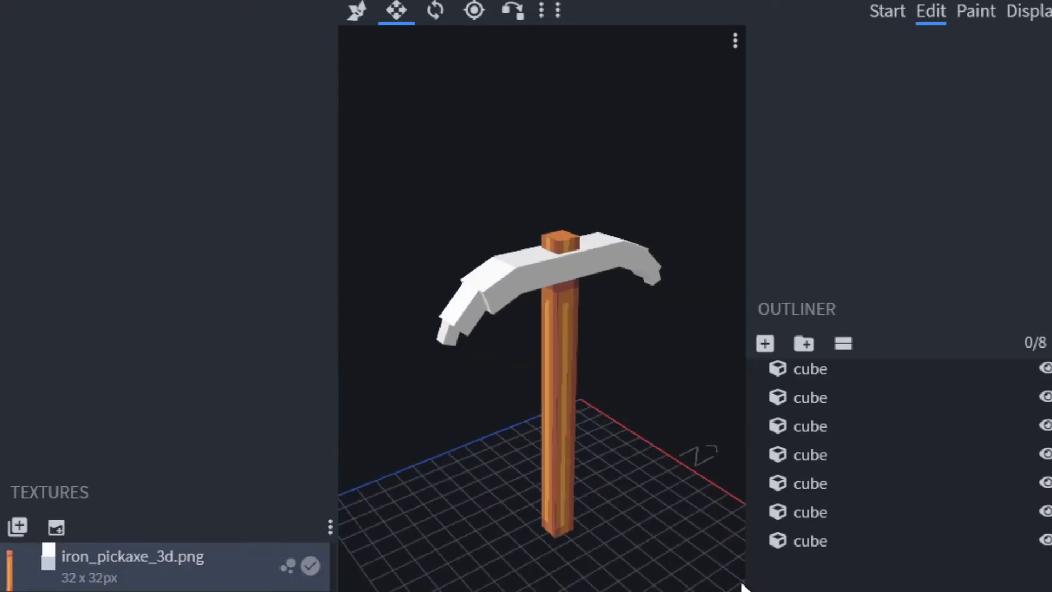
pyautogui.scroll(7, 632, 298)
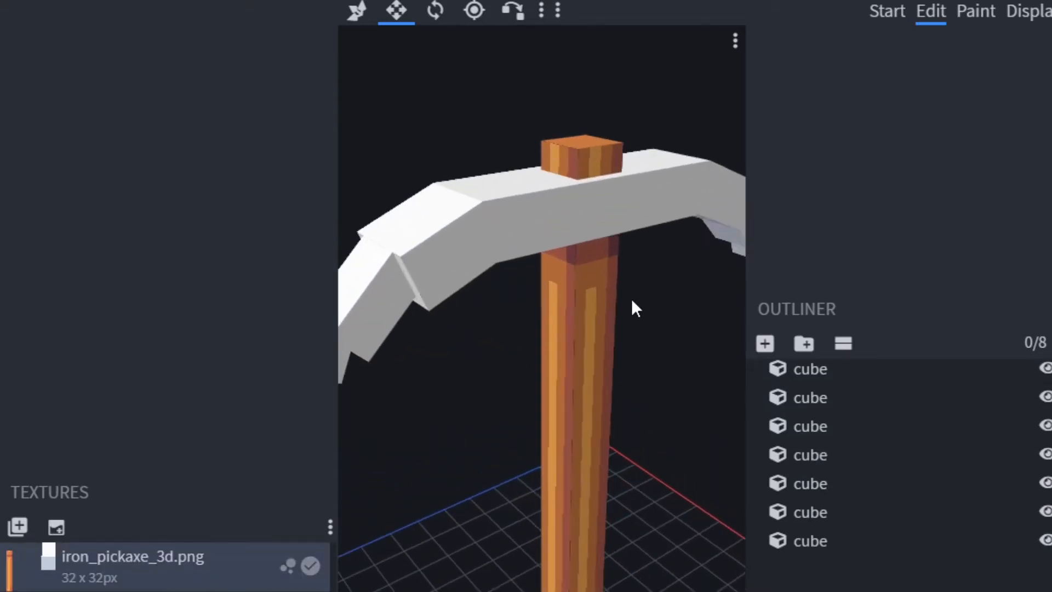
pyautogui.scroll(-4, 632, 298)
pyautogui.moveTo(632, 298)
pyautogui.mouseDown()
pyautogui.moveTo(651, 319)
pyautogui.moveTo(623, 313)
pyautogui.moveTo(647, 323)
pyautogui.mouseUp()
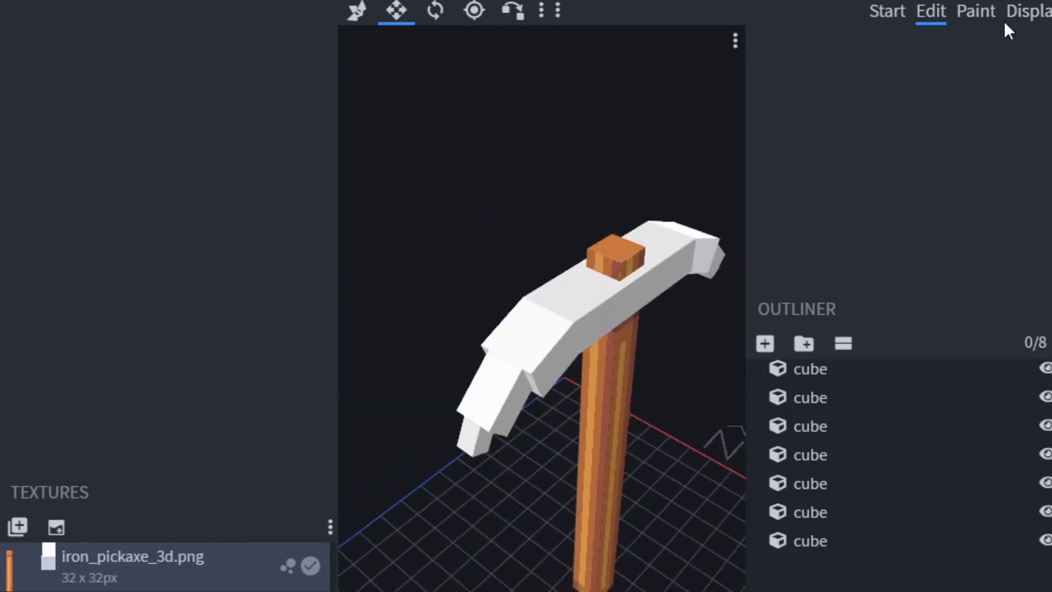
pyautogui.click(1017, 15)
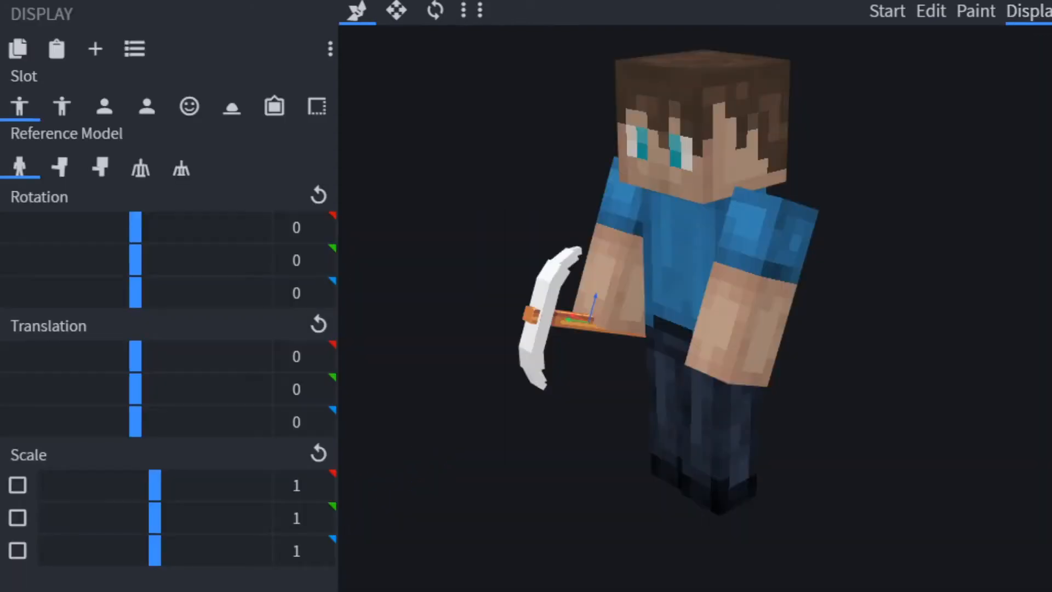
pyautogui.moveTo(465, 502); pyautogui.dragTo(677, 451)
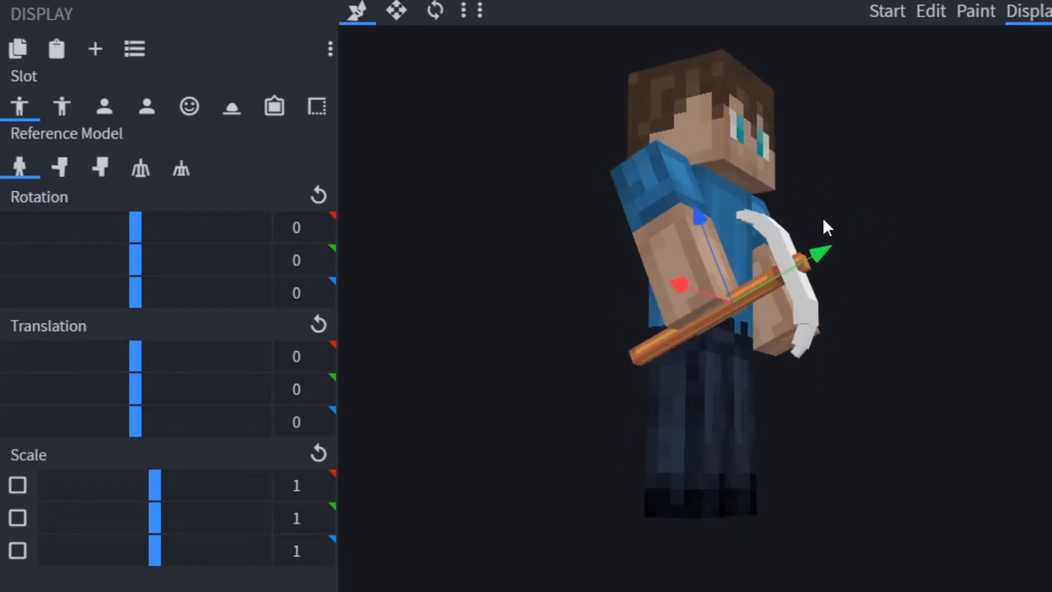
pyautogui.moveTo(803, 218); pyautogui.dragTo(861, 237)
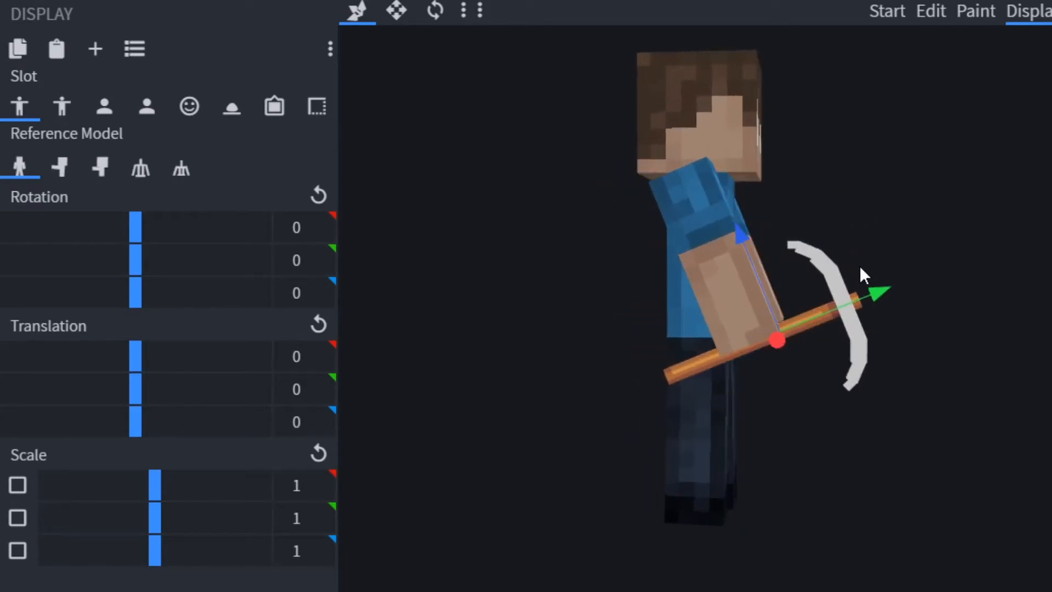
pyautogui.moveTo(883, 280); pyautogui.dragTo(966, 270)
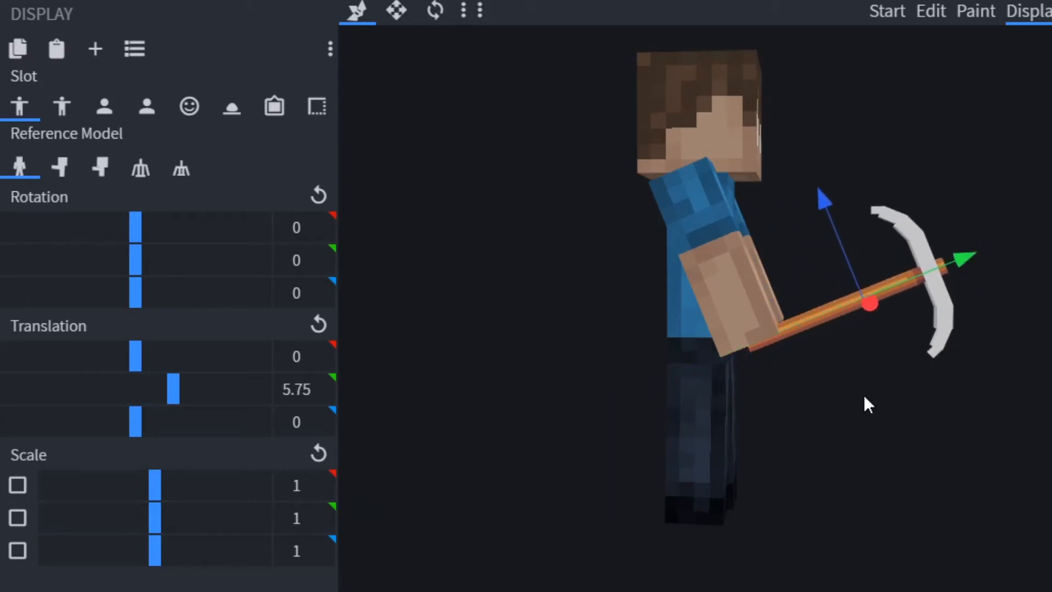
# - Refine the third-person right-hand translation to 6 on Y and 1.5 on Z so the hand grips the handle's end
pyautogui.moveTo(864, 394); pyautogui.dragTo(814, 410)
pyautogui.scroll(6, 773, 310)
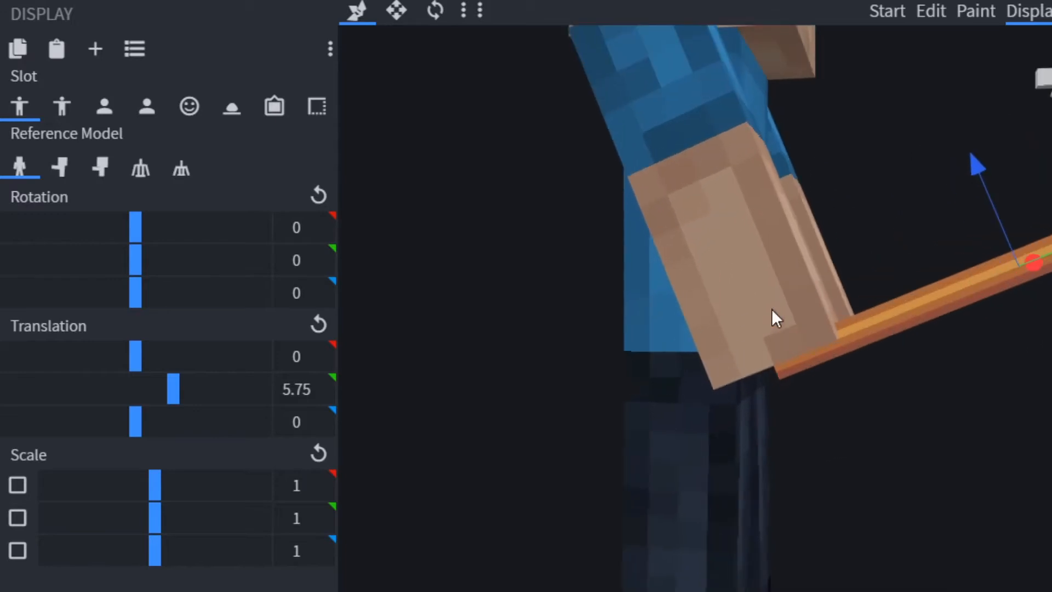
pyautogui.scroll(-2, 944, 384)
pyautogui.moveTo(1041, 240); pyautogui.dragTo(1047, 238)
pyautogui.moveTo(912, 194); pyautogui.dragTo(879, 168)
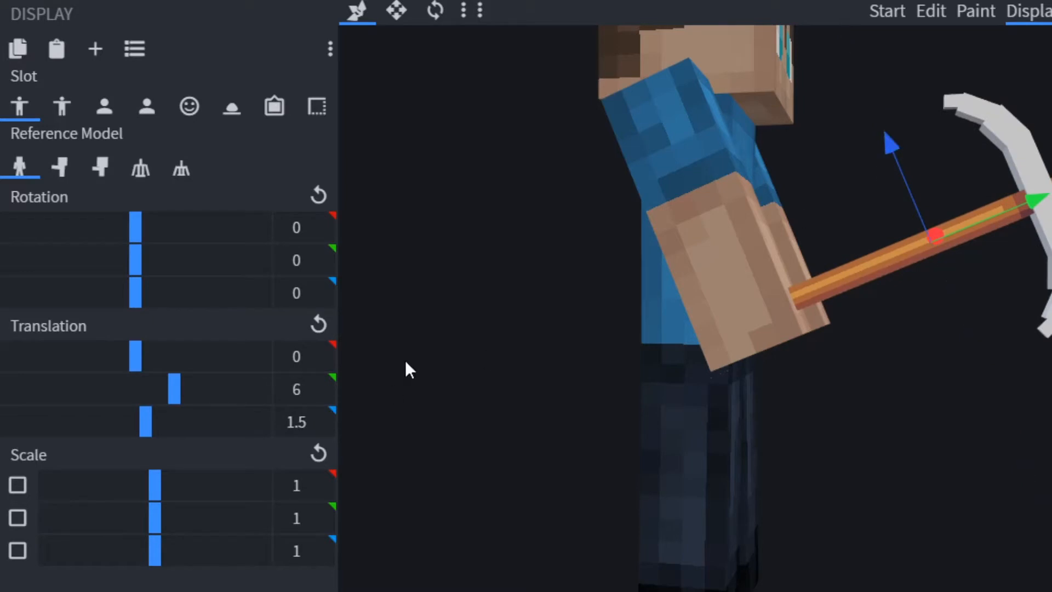
# - Choose the third-person left-hand slot and set the pickaxe's translation to 5.25 on Y and 1.5 on Z
pyautogui.moveTo(407, 369); pyautogui.dragTo(373, 376)
pyautogui.moveTo(672, 511); pyautogui.dragTo(547, 532)
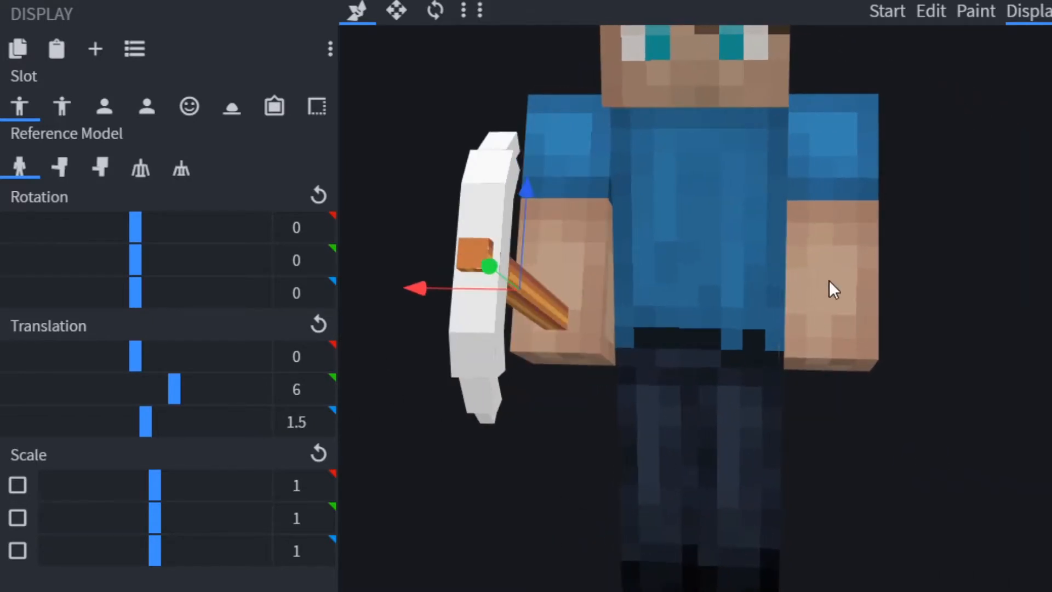
pyautogui.click(61, 106)
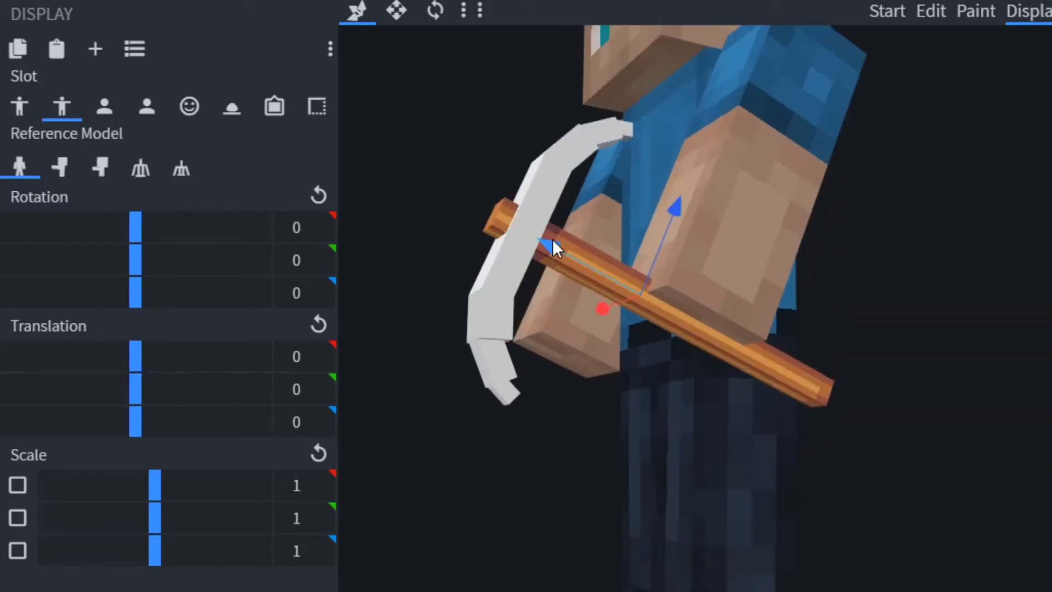
pyautogui.moveTo(553, 242); pyautogui.dragTo(373, 193)
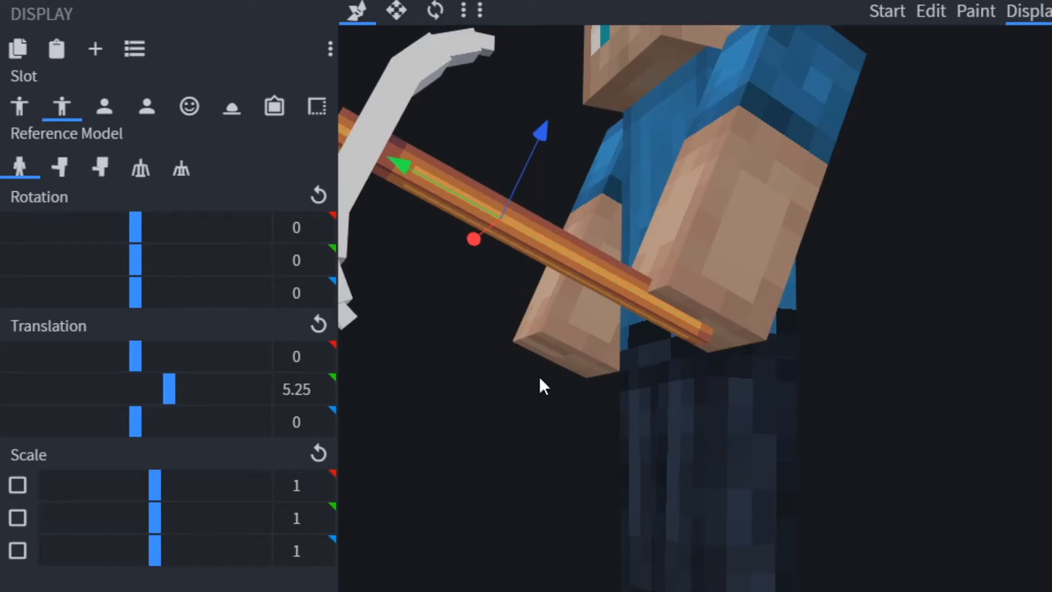
pyautogui.moveTo(540, 379); pyautogui.dragTo(557, 176)
pyautogui.moveTo(594, 488); pyautogui.dragTo(576, 206)
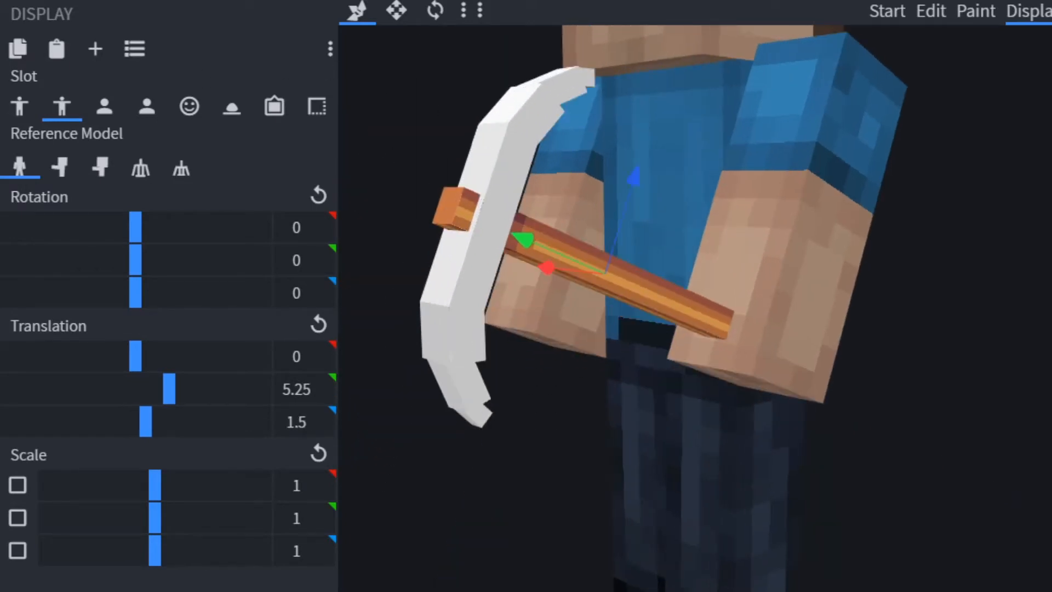
# - Choose the first-person right-hand slot and raise the pickaxe to a Y translation of 3.25
pyautogui.click(104, 96)
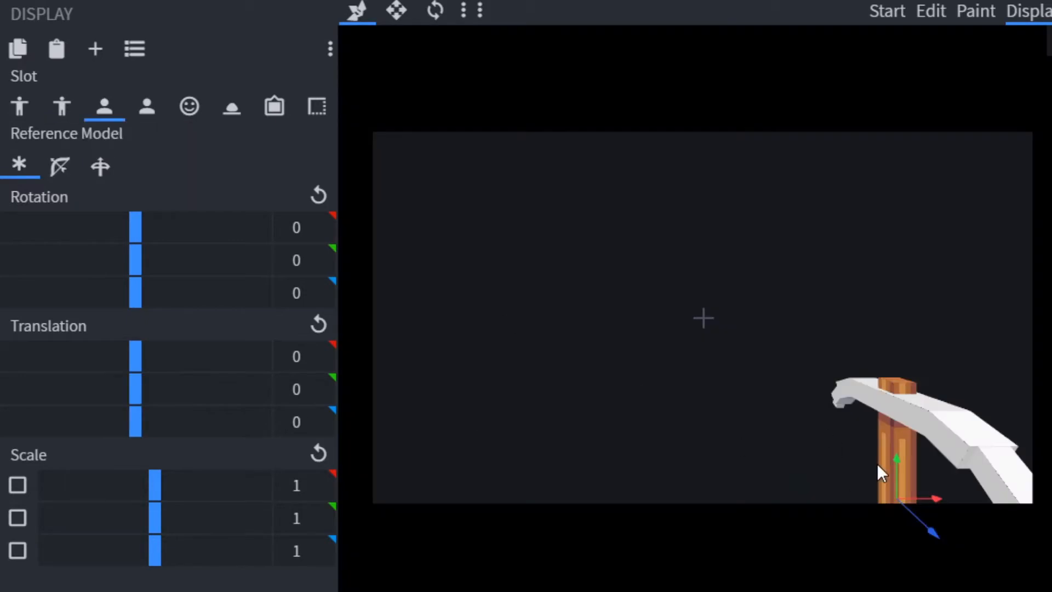
pyautogui.moveTo(903, 460); pyautogui.dragTo(952, 390)
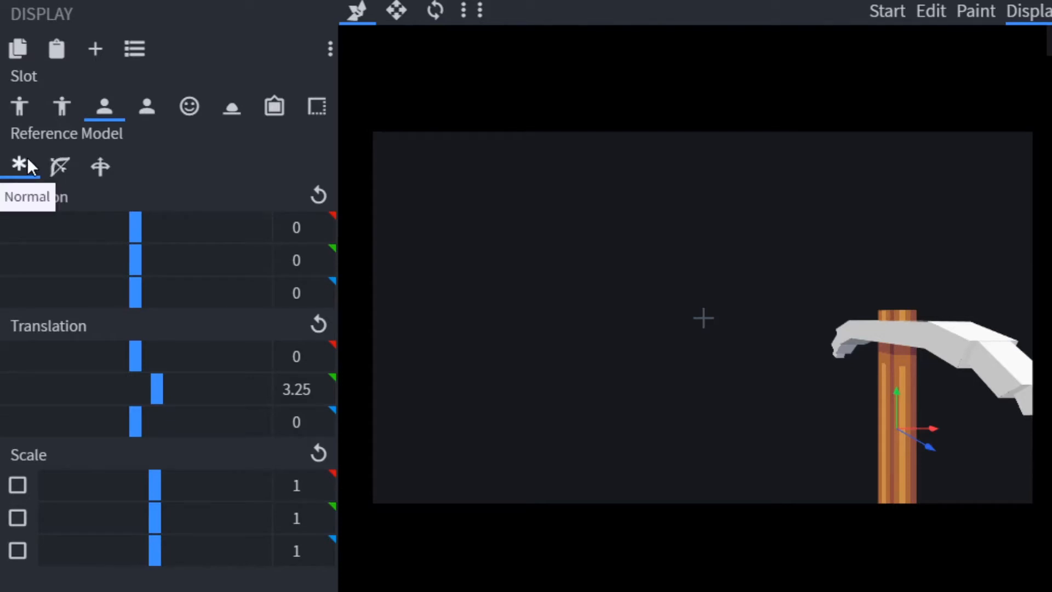
# - Preview the pickaxe with the Bow and Crossbow reference models in the first-person right-hand slot, returning to Normal
pyautogui.click(79, 168)
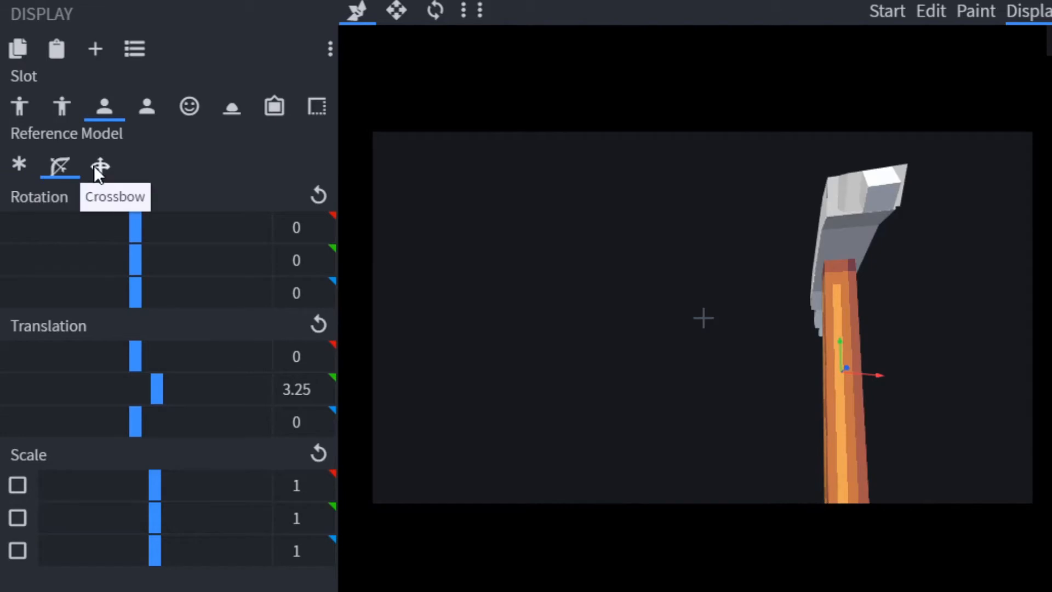
pyautogui.click(96, 174)
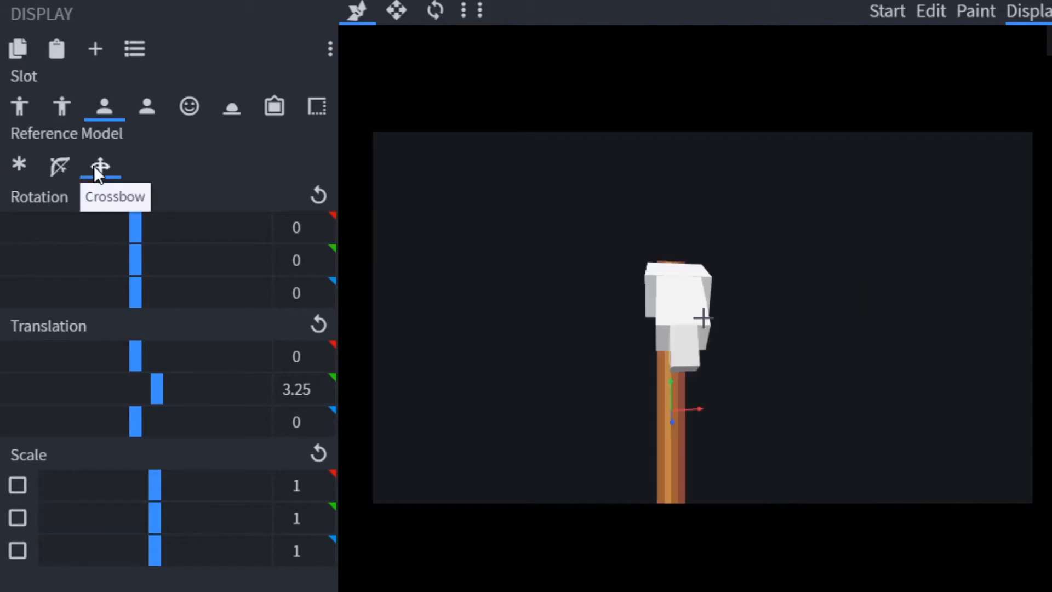
pyautogui.click(28, 171)
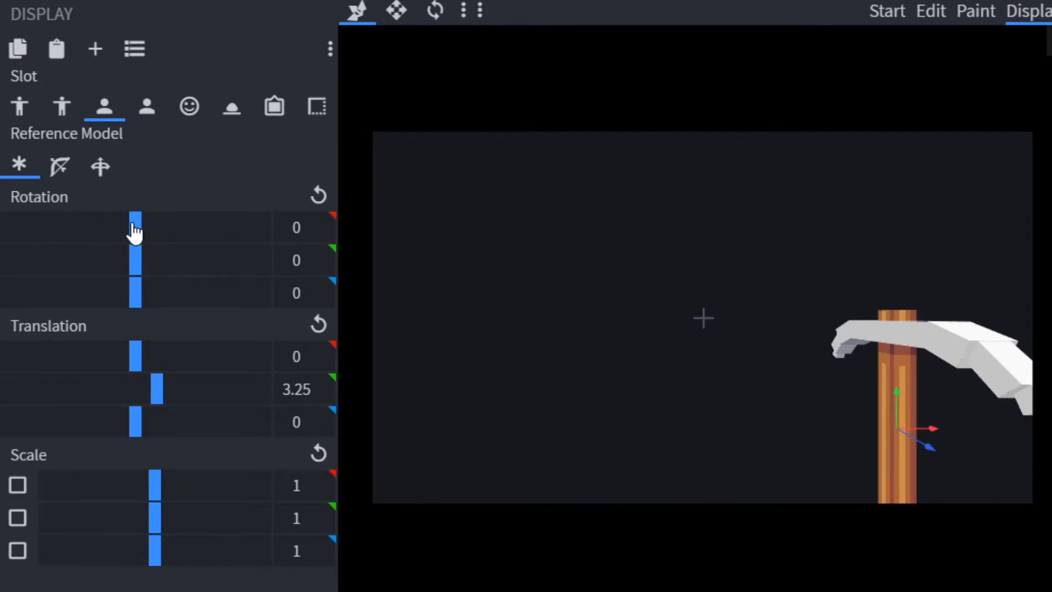
# - Set the pickaxe's X rotation to 5 in the first-person right-hand slot
pyautogui.moveTo(135, 231); pyautogui.dragTo(141, 181)
pyautogui.moveTo(132, 235); pyautogui.dragTo(143, 246)
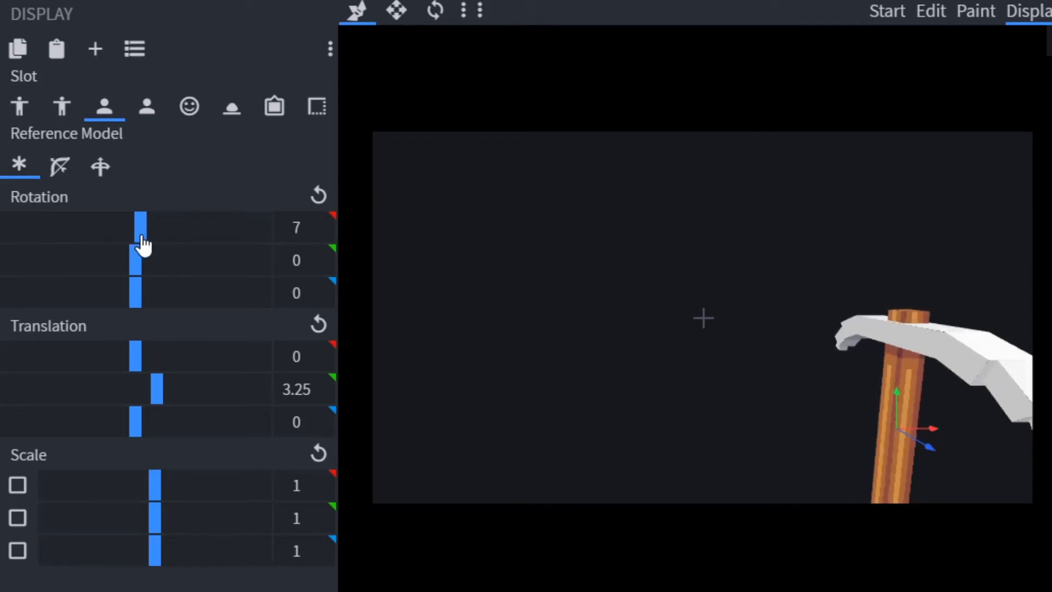
pyautogui.click(323, 232)
pyautogui.click(323, 232)
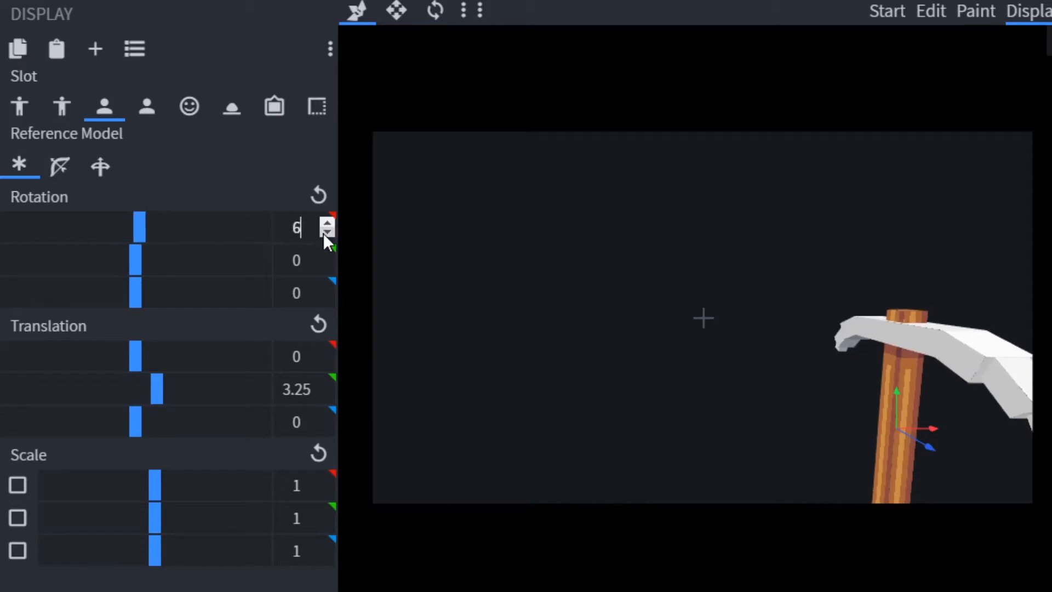
pyautogui.click(323, 233)
pyautogui.click(323, 233)
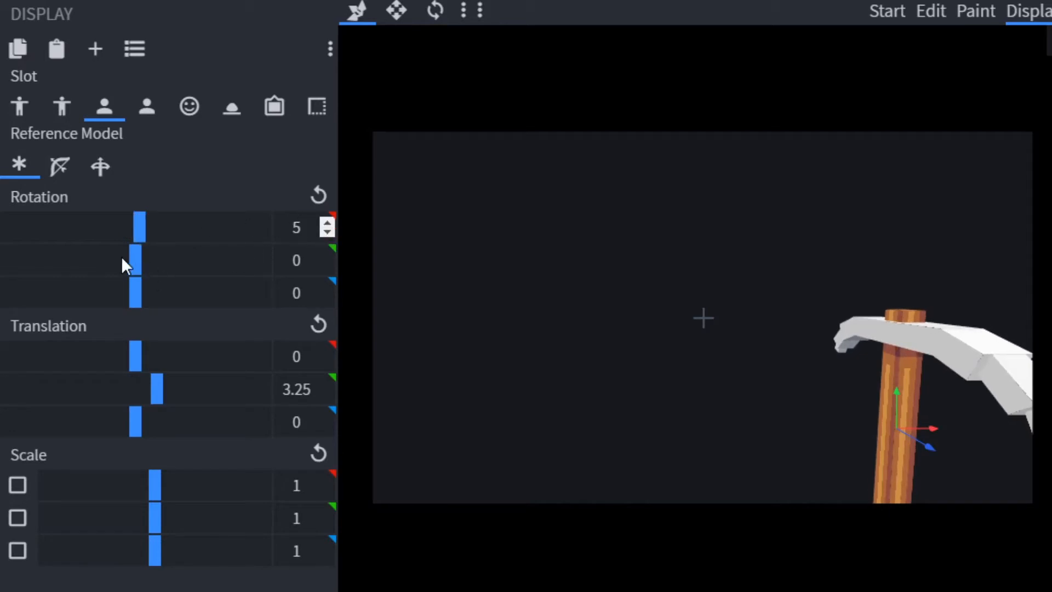
# - Try a Y rotation of 16 and a Z rotation of -1 on the pickaxe, returning Z to 0
pyautogui.moveTo(139, 264); pyautogui.dragTo(1, 274)
pyautogui.moveTo(90, 263); pyautogui.dragTo(148, 267)
pyautogui.moveTo(139, 306)
pyautogui.mouseDown()
pyautogui.moveTo(238, 301)
pyautogui.moveTo(324, 274)
pyautogui.moveTo(207, 298)
pyautogui.moveTo(137, 296)
pyautogui.mouseUp()
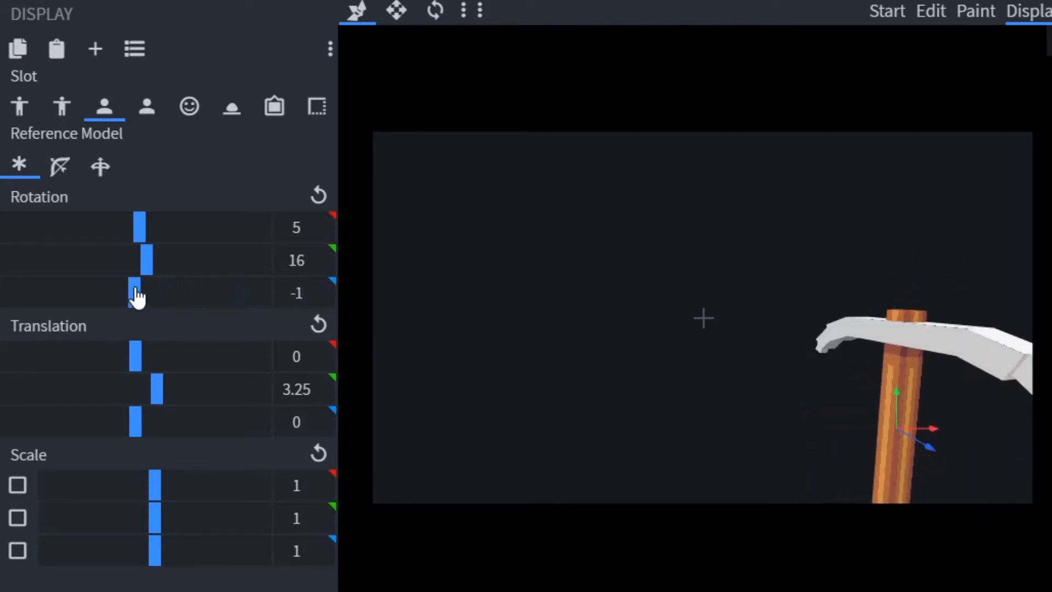
pyautogui.click(320, 286)
pyautogui.click(321, 286)
pyautogui.click(322, 286)
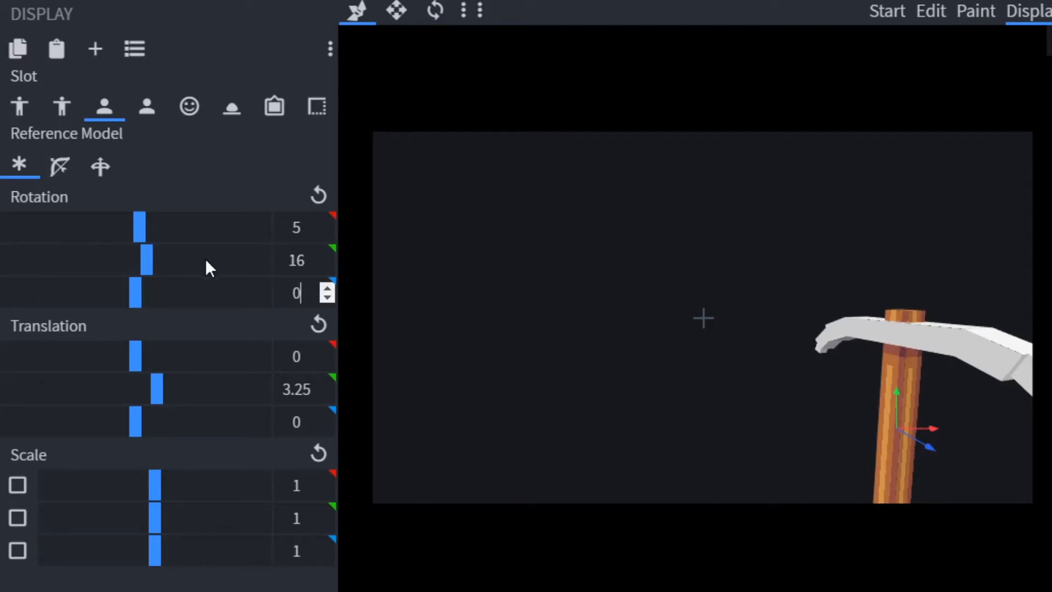
# - Set the first-person right-hand Y rotation to 5 and move the pickaxe to a Z translation of 2.5
pyautogui.moveTo(157, 268); pyautogui.dragTo(142, 271)
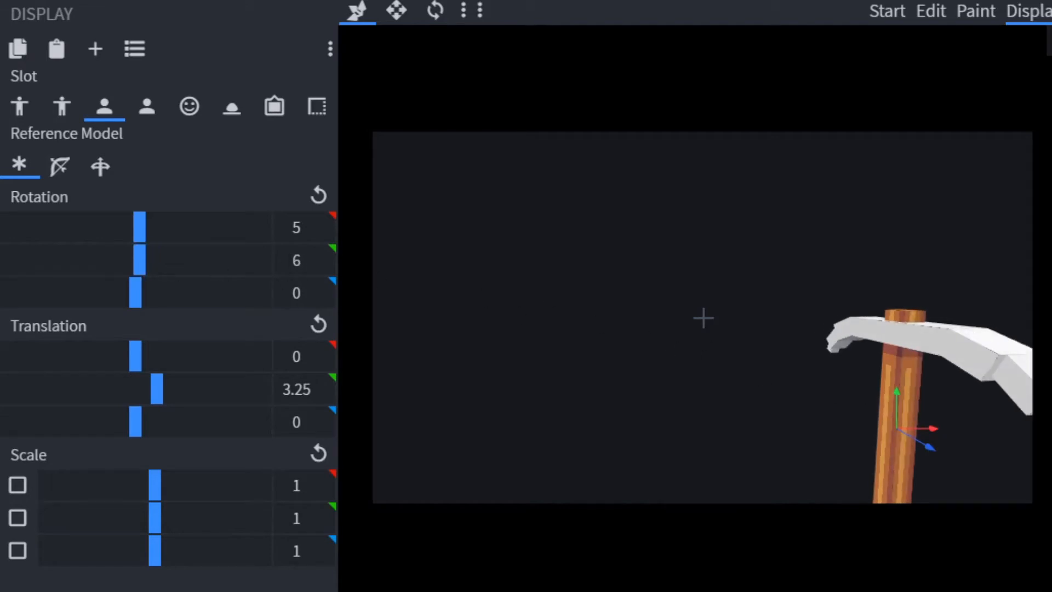
pyautogui.click(328, 265)
pyautogui.click(331, 266)
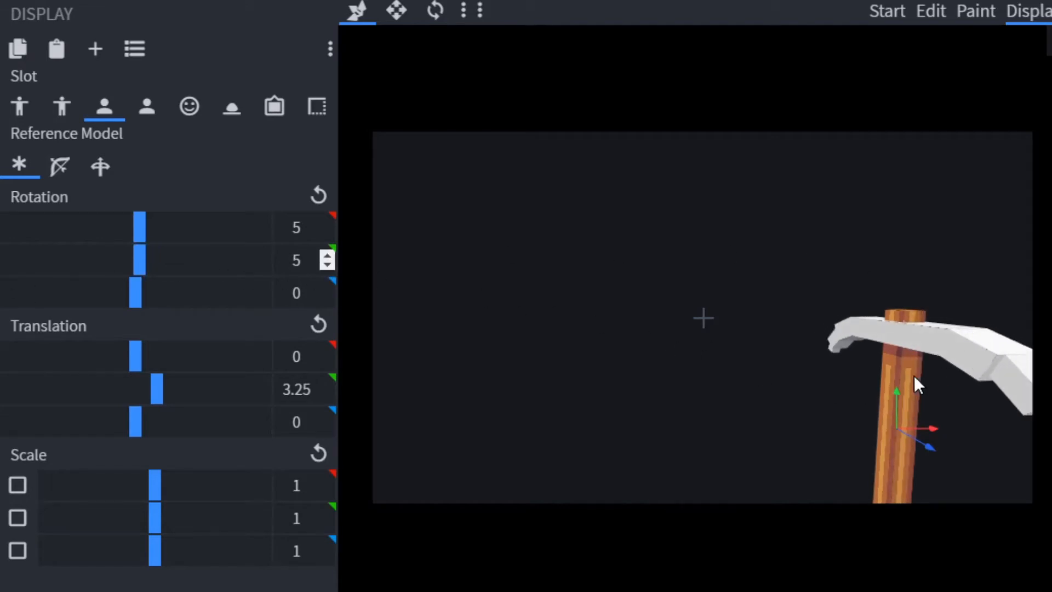
pyautogui.moveTo(929, 454); pyautogui.dragTo(1004, 468)
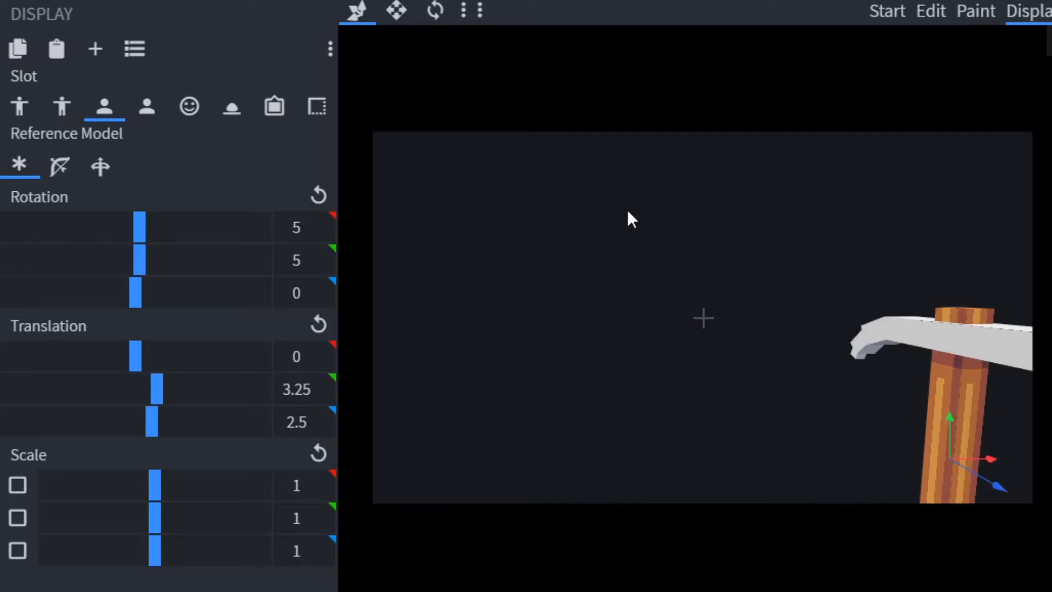
# - Choose the first-person left-hand slot and give the pickaxe a Y translation of 2, X rotation of 5 and Y rotation of 4.5
pyautogui.click(157, 109)
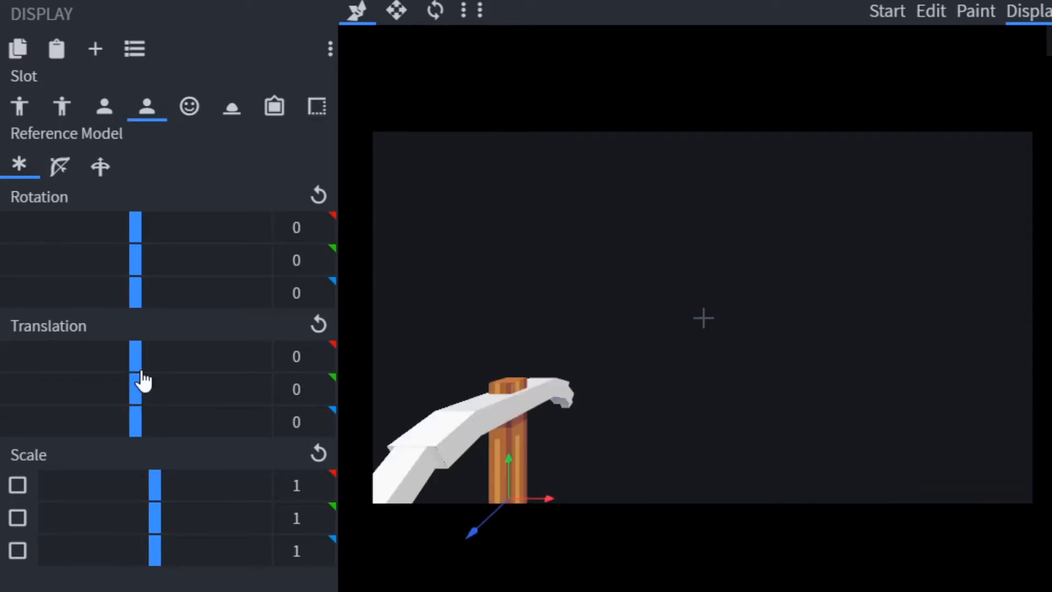
pyautogui.moveTo(507, 457); pyautogui.dragTo(518, 402)
pyautogui.moveTo(127, 231); pyautogui.dragTo(141, 236)
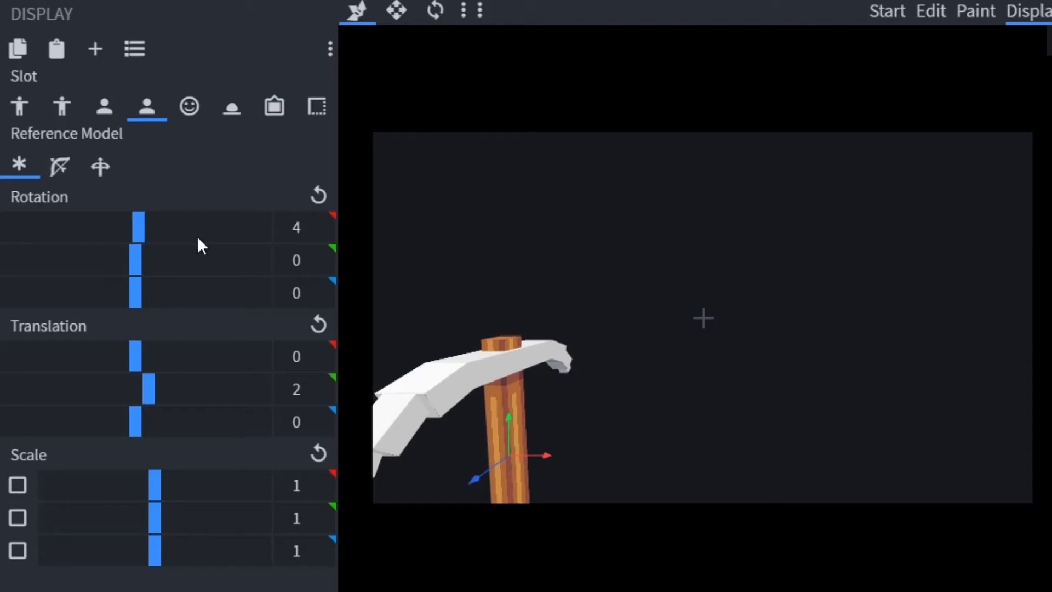
pyautogui.click(327, 221)
pyautogui.moveTo(142, 276)
pyautogui.mouseDown()
pyautogui.moveTo(157, 277)
pyautogui.moveTo(141, 279)
pyautogui.mouseUp()
pyautogui.click(329, 254)
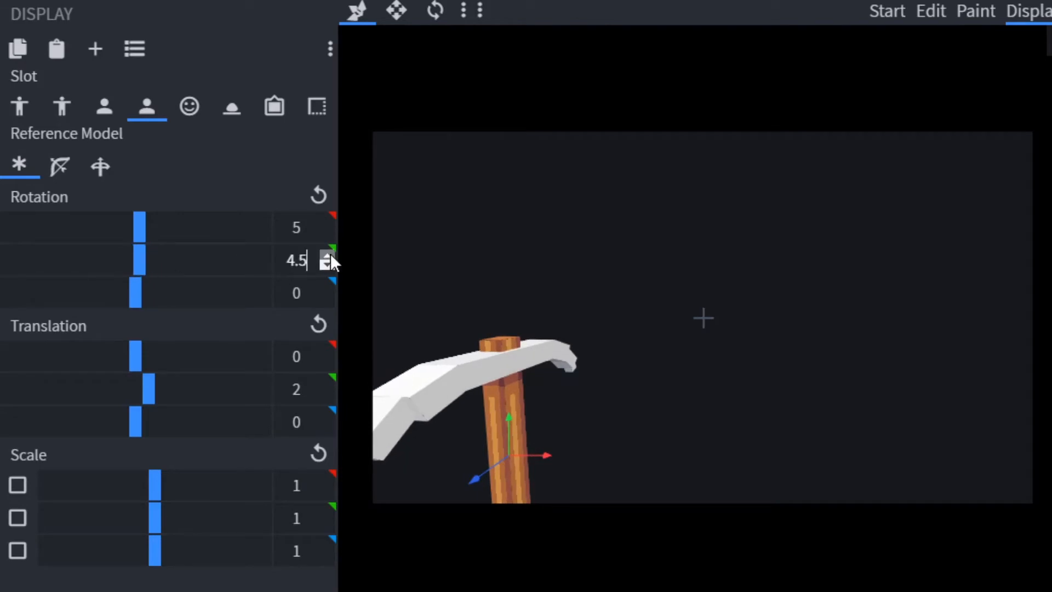
# - For the first-person left-hand display, set the Y rotation to 5 and move the pickaxe to translation Y 3.5, Z 1.5
pyautogui.click(330, 254)
pyautogui.click(113, 104)
pyautogui.click(136, 99)
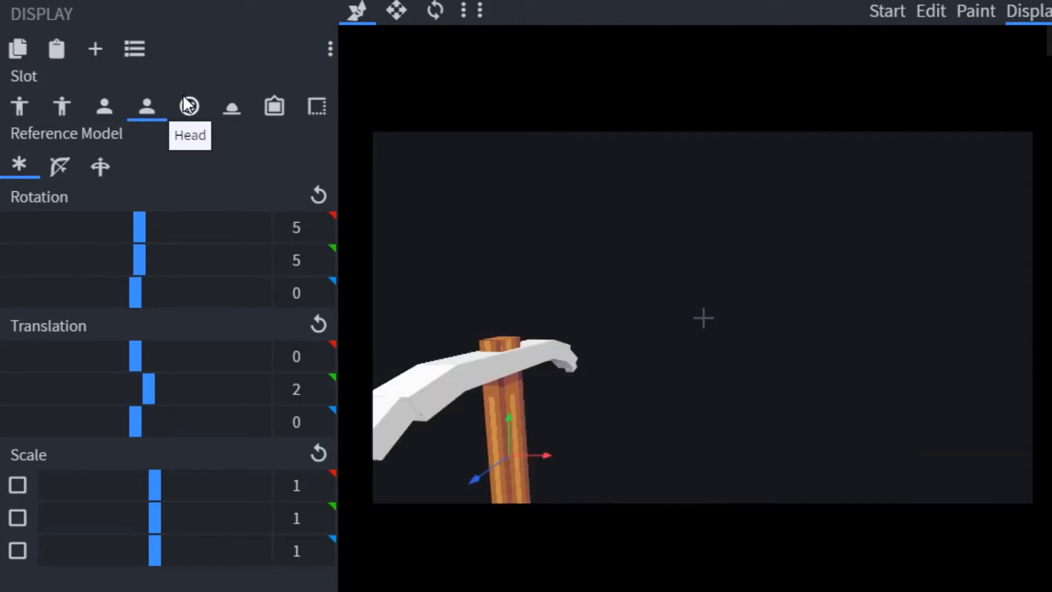
pyautogui.click(189, 105)
pyautogui.click(139, 103)
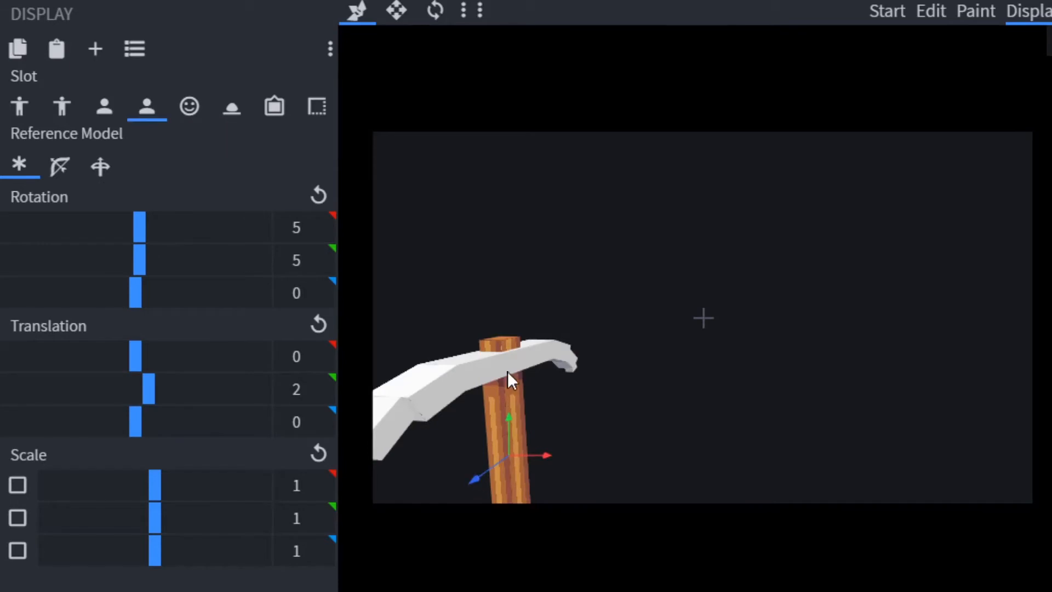
pyautogui.moveTo(464, 486); pyautogui.dragTo(482, 393)
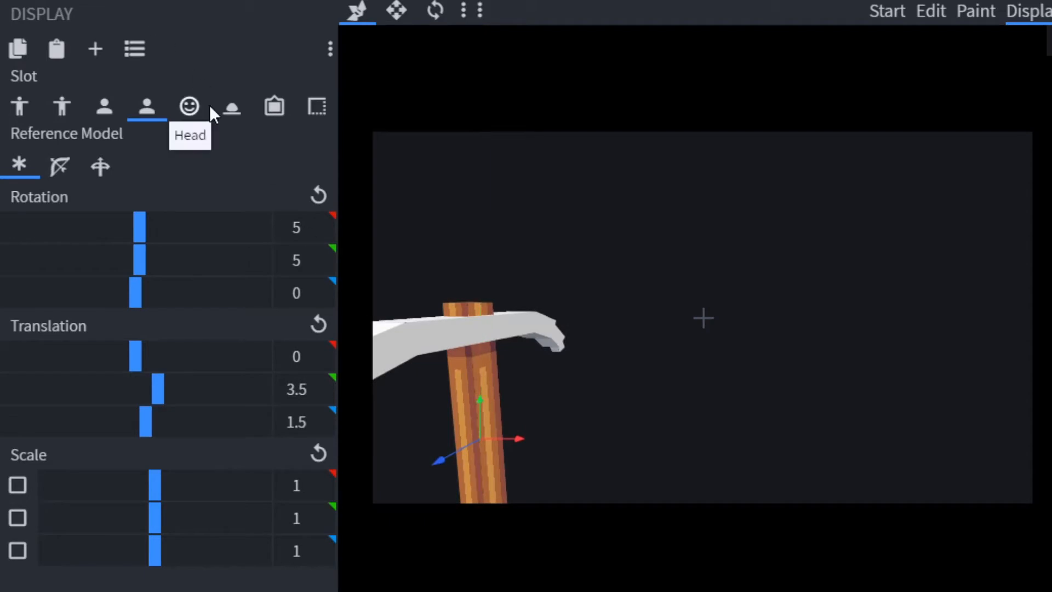
# - In the head display slot, raise the pickaxe above the player's head with a Y translation of 6.5
pyautogui.click(193, 105)
pyautogui.scroll(-5, 707, 398)
pyautogui.moveTo(839, 393); pyautogui.dragTo(666, 47)
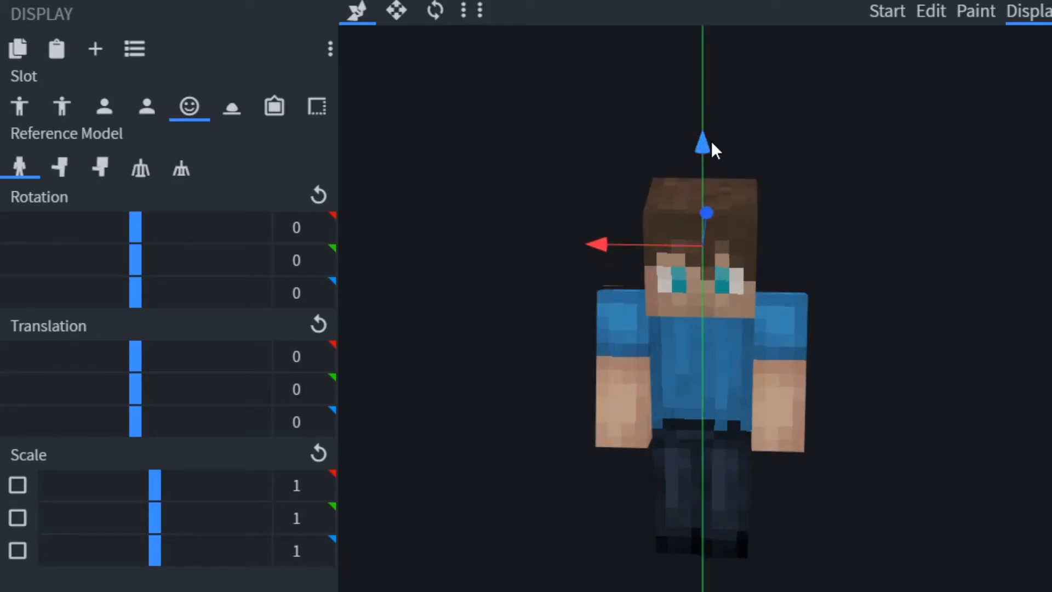
pyautogui.moveTo(707, 140); pyautogui.dragTo(705, 48)
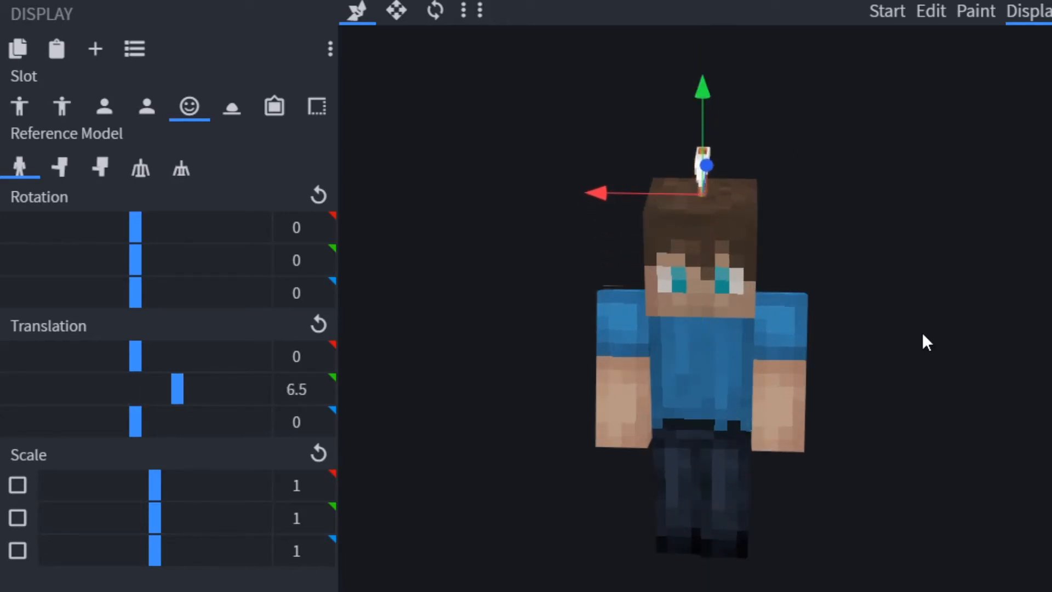
pyautogui.moveTo(923, 340); pyautogui.dragTo(830, 191)
# - In the ground display slot, set the pickaxe's X and Y scale to 0.5
pyautogui.click(235, 116)
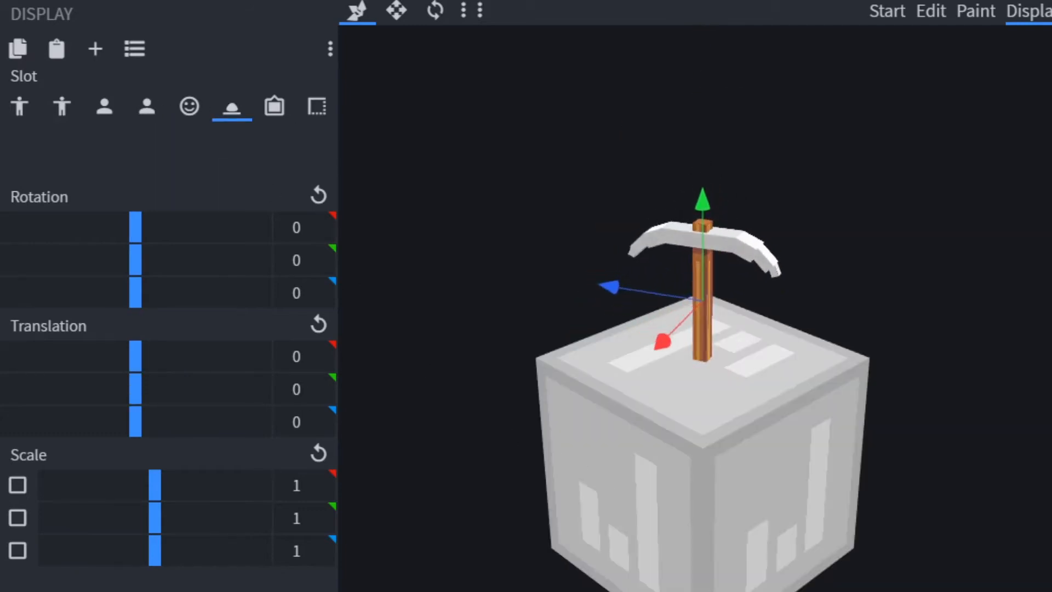
pyautogui.moveTo(683, 531); pyautogui.dragTo(570, 377)
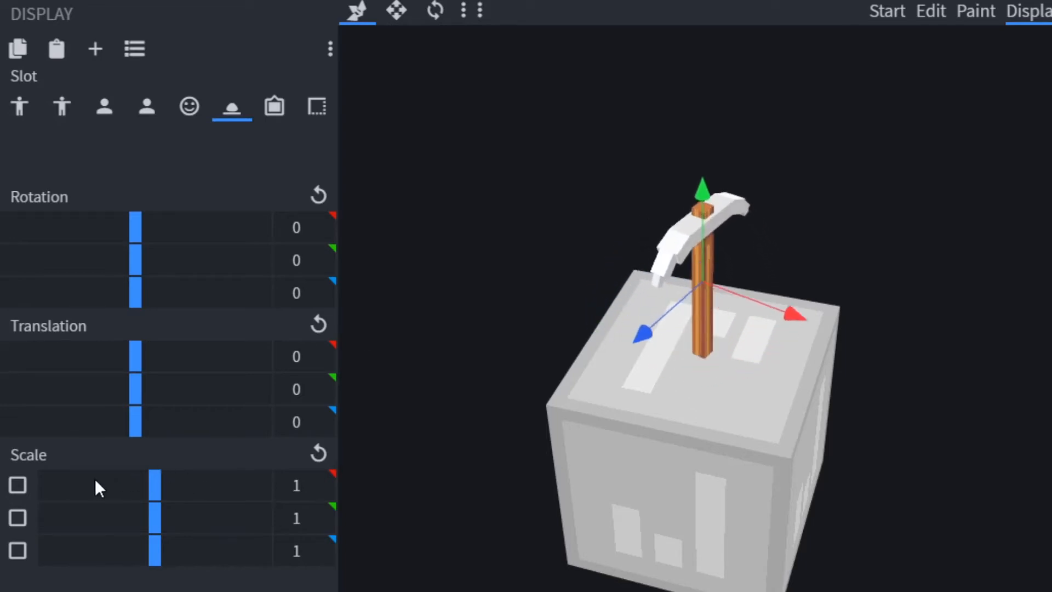
pyautogui.click(111, 485)
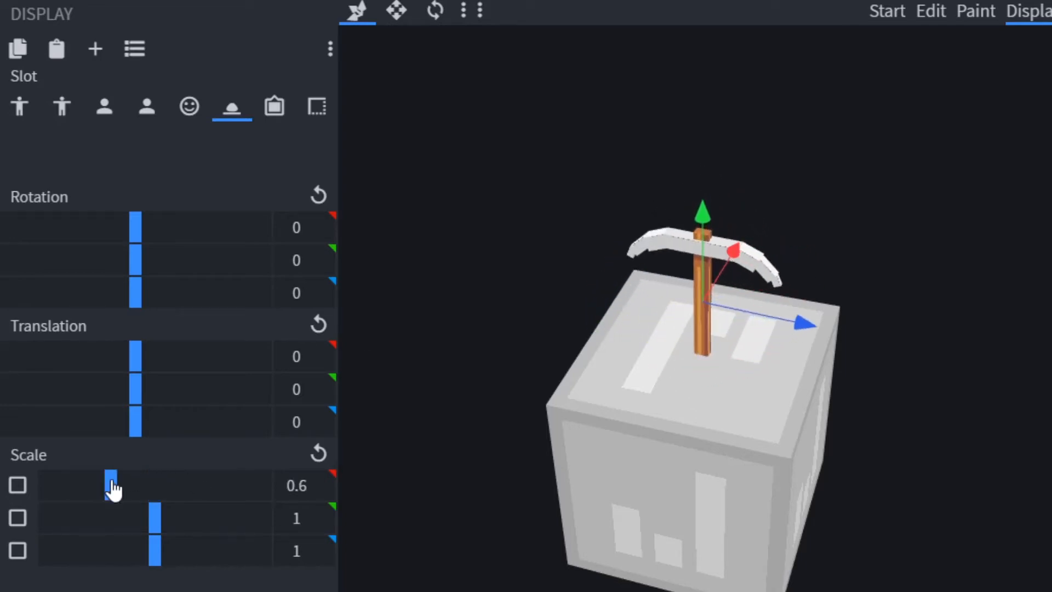
pyautogui.moveTo(113, 485); pyautogui.dragTo(100, 488)
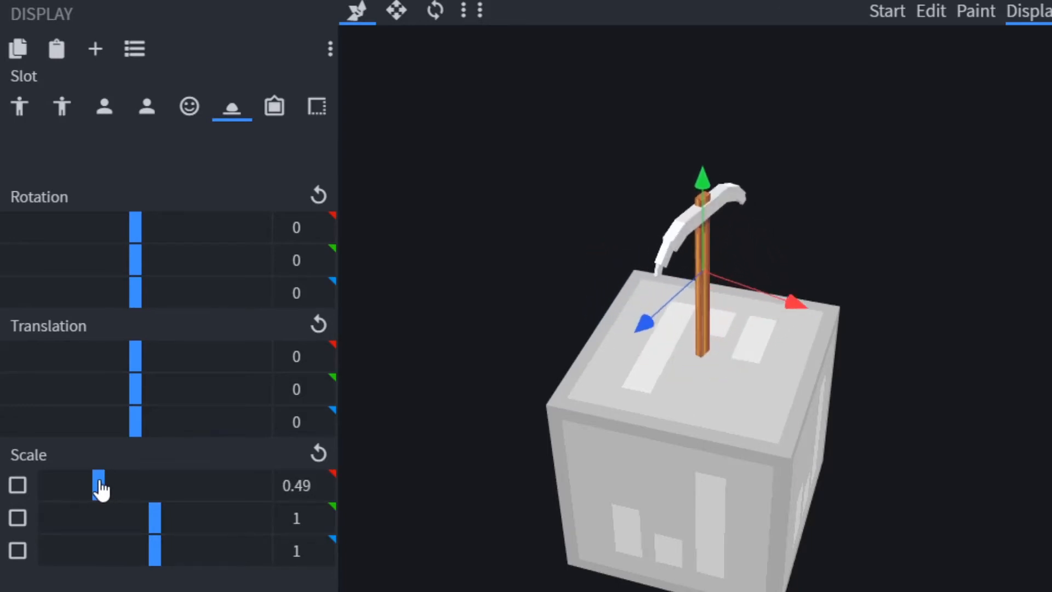
pyautogui.click(328, 479)
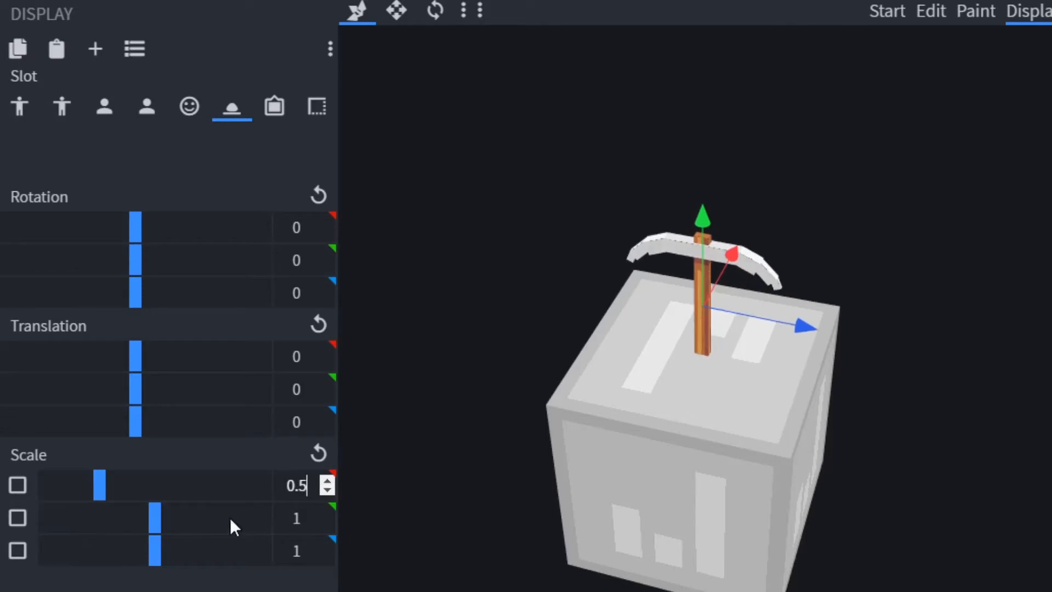
pyautogui.click(99, 513)
# - Set the pickaxe's Z scale to 0.5 for the ground display
pyautogui.click(101, 549)
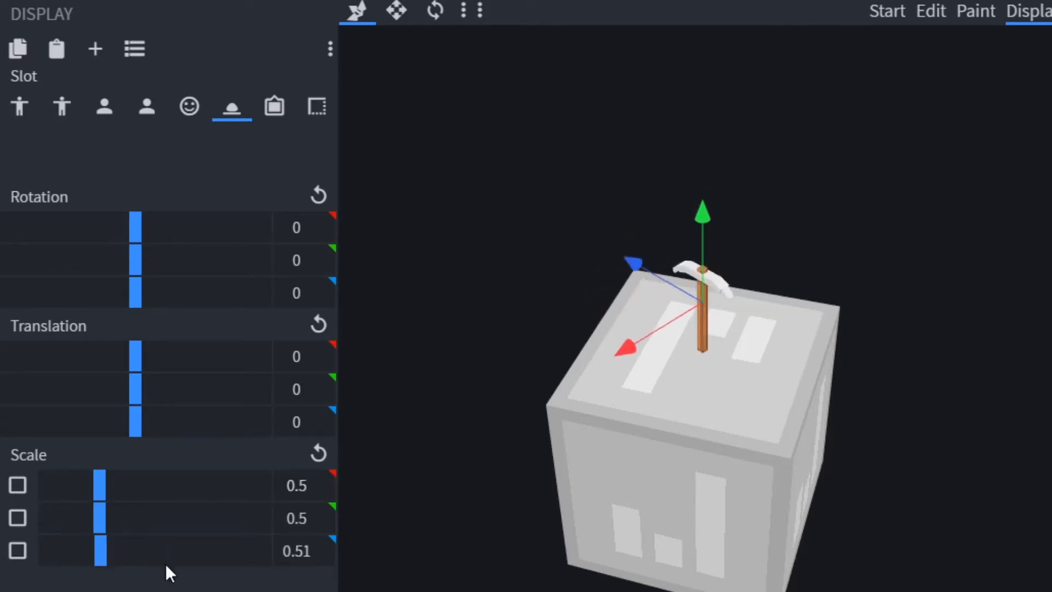
pyautogui.click(331, 544)
pyautogui.click(331, 544)
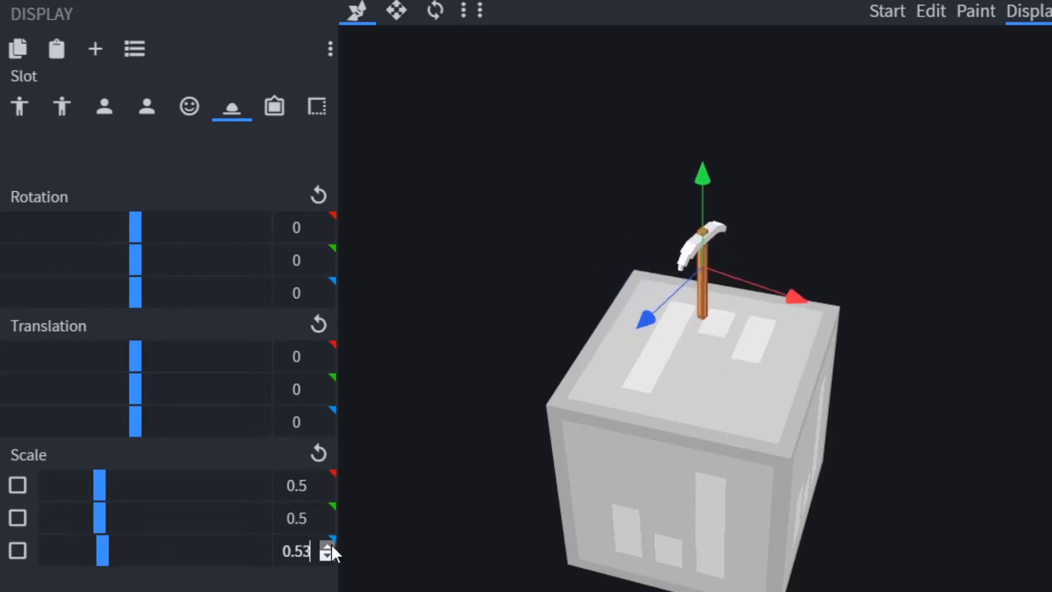
pyautogui.click(329, 547)
pyautogui.click(328, 546)
pyautogui.click(328, 547)
pyautogui.click(327, 547)
pyautogui.click(328, 548)
pyautogui.click(327, 547)
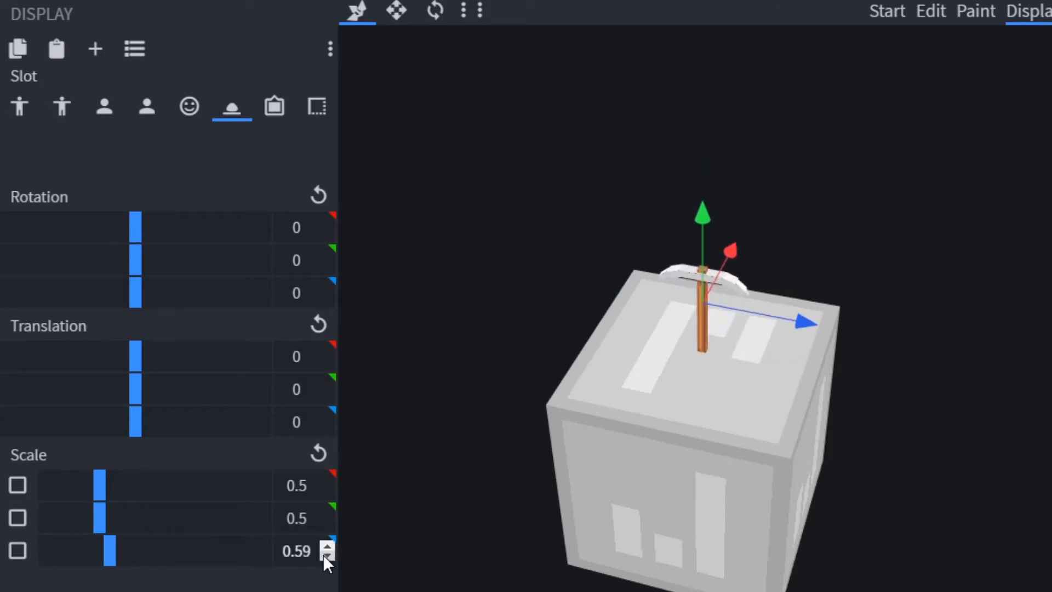
pyautogui.click(327, 556)
pyautogui.click(327, 556)
pyautogui.click(327, 555)
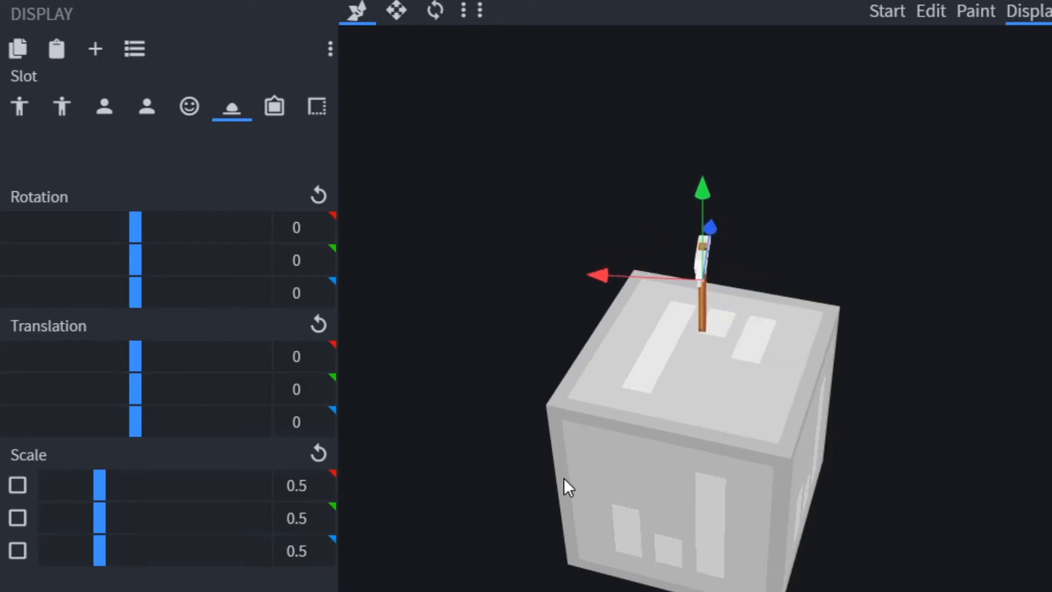
pyautogui.moveTo(564, 478); pyautogui.dragTo(688, 422)
pyautogui.scroll(5, 689, 422)
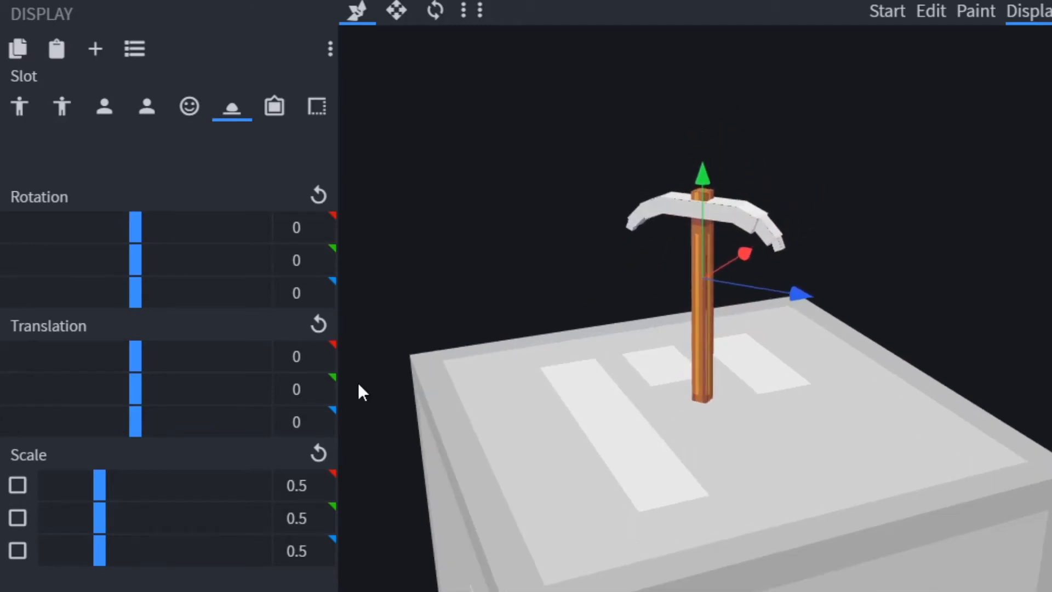
pyautogui.moveTo(139, 266); pyautogui.dragTo(3, 262)
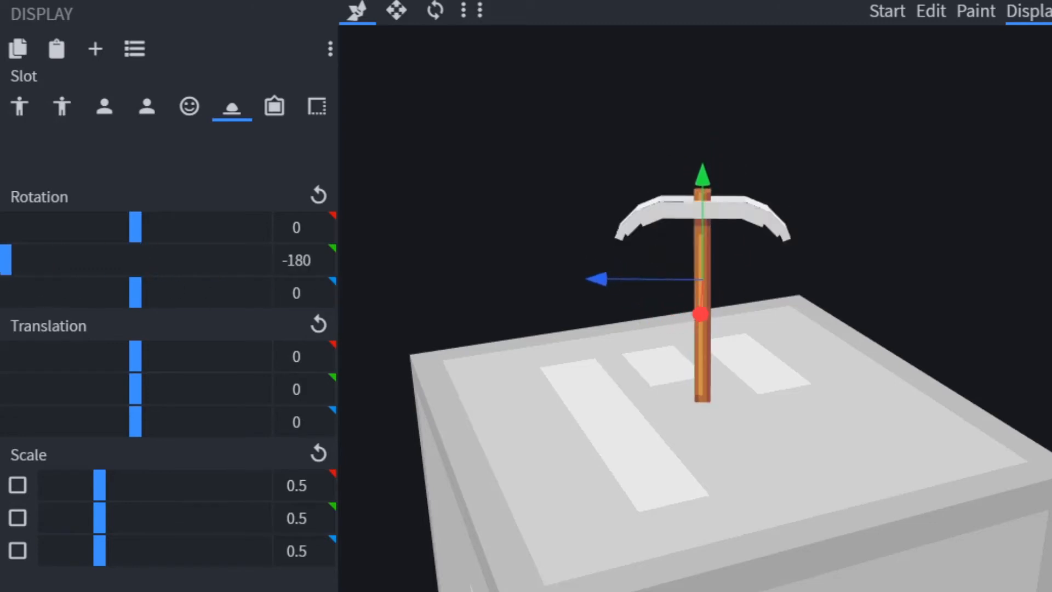
pyautogui.moveTo(143, 233)
pyautogui.mouseDown()
pyautogui.moveTo(298, 229)
pyautogui.moveTo(71, 228)
pyautogui.moveTo(179, 228)
pyautogui.moveTo(139, 233)
pyautogui.mouseUp()
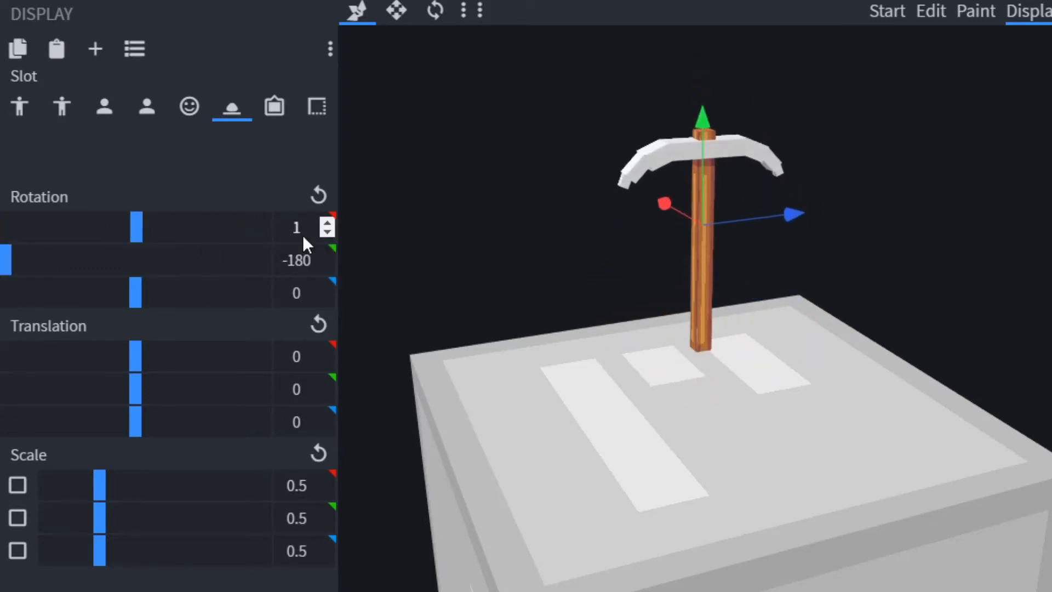
pyautogui.click(330, 234)
pyautogui.click(330, 234)
pyautogui.moveTo(6, 261); pyautogui.dragTo(136, 270)
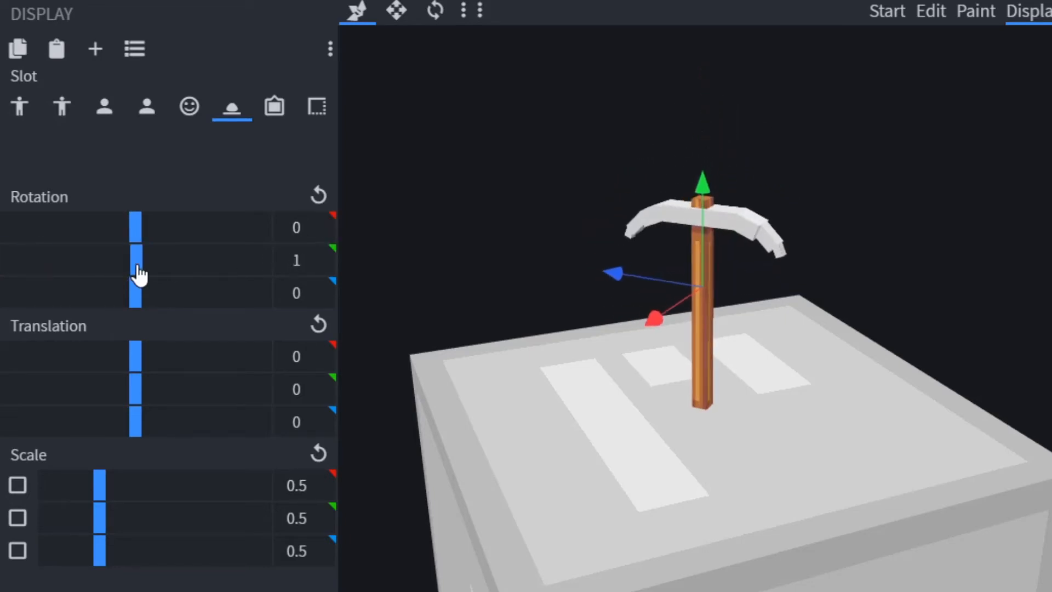
pyautogui.click(329, 266)
pyautogui.click(329, 266)
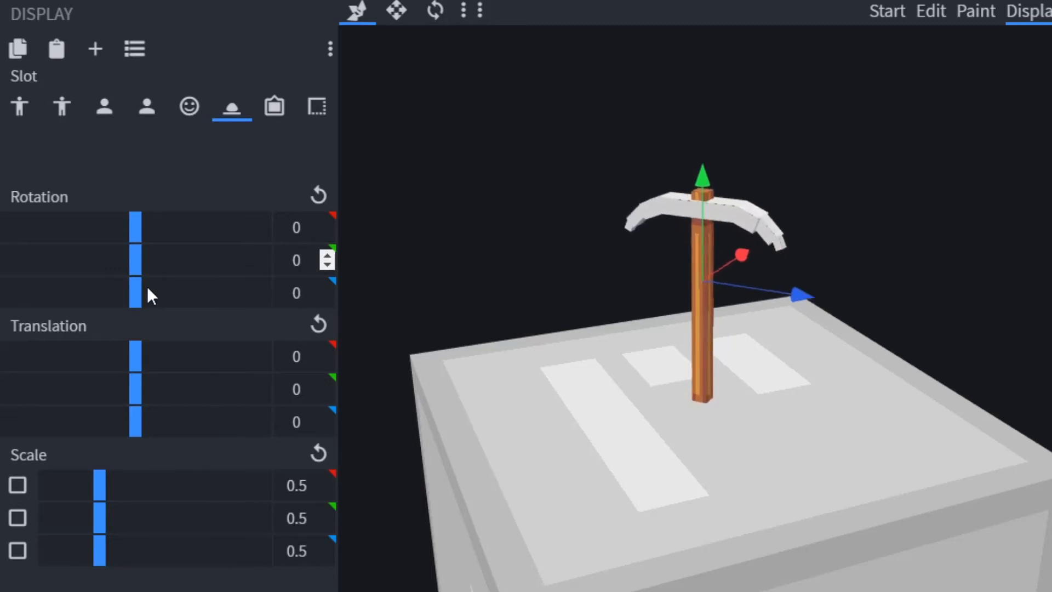
# - Lay the ground-display pickaxe flat with a Z rotation of 90.5 and lower it to a Y translation of -3.25
pyautogui.moveTo(146, 296); pyautogui.dragTo(204, 306)
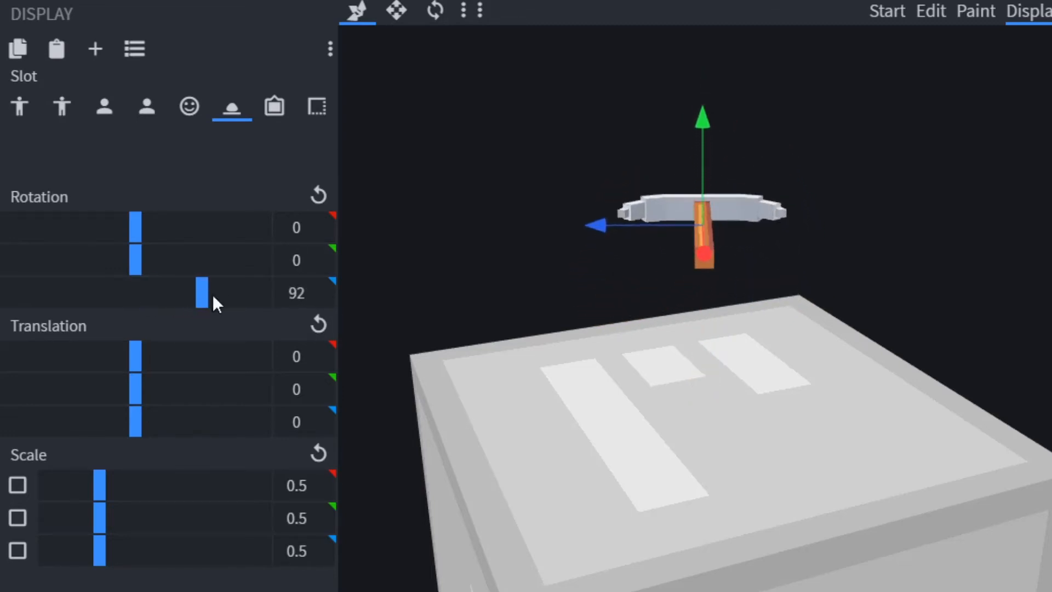
pyautogui.click(328, 298)
pyautogui.click(329, 298)
pyautogui.click(329, 298)
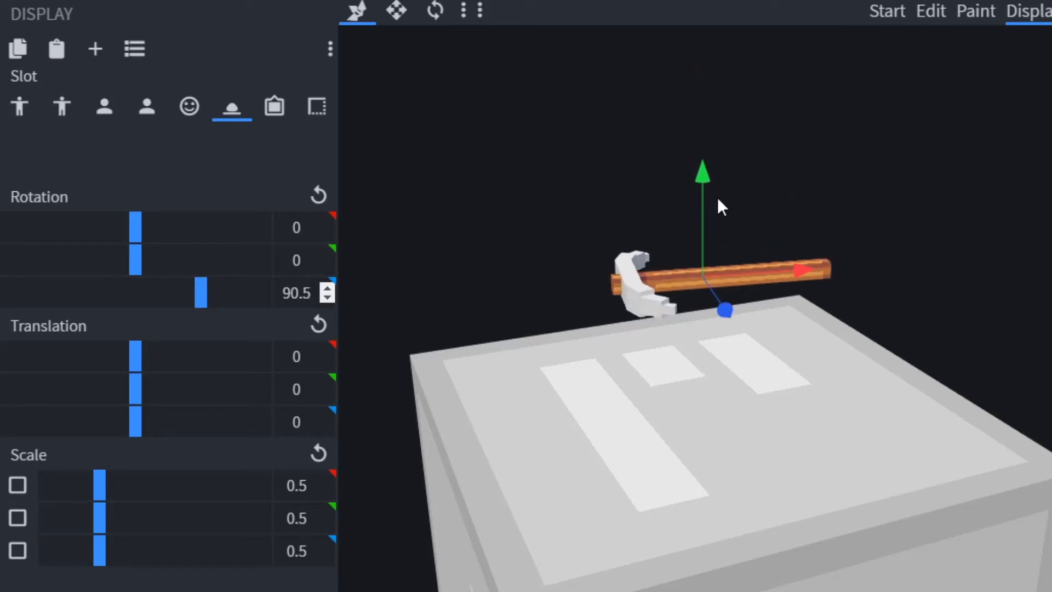
pyautogui.moveTo(703, 202); pyautogui.dragTo(390, 148)
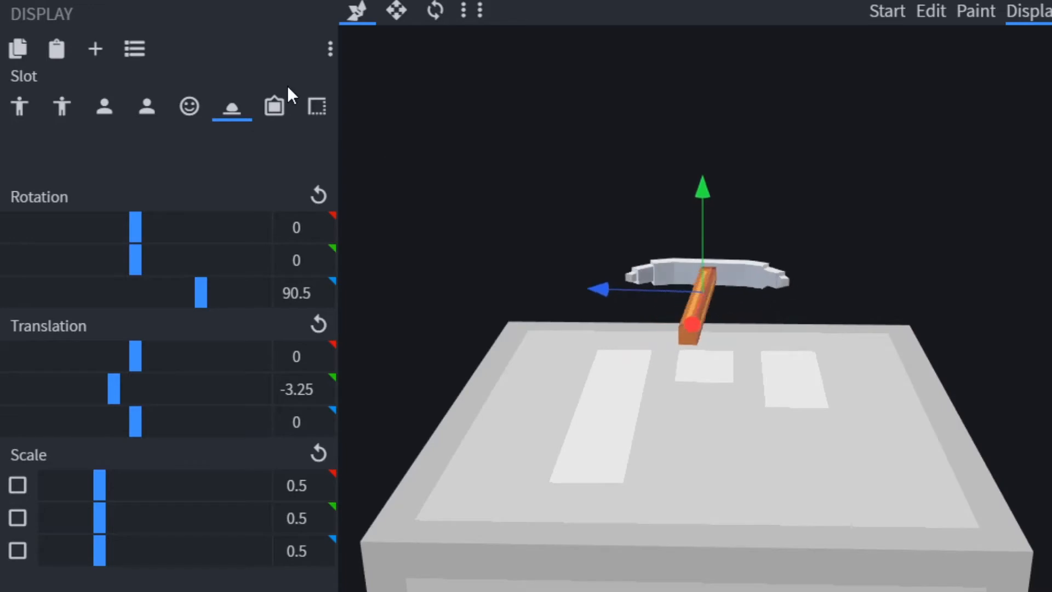
# - In the item frame display slot, set the pickaxe's Y rotation to 90 and its Z translation to -0.75
pyautogui.click(277, 104)
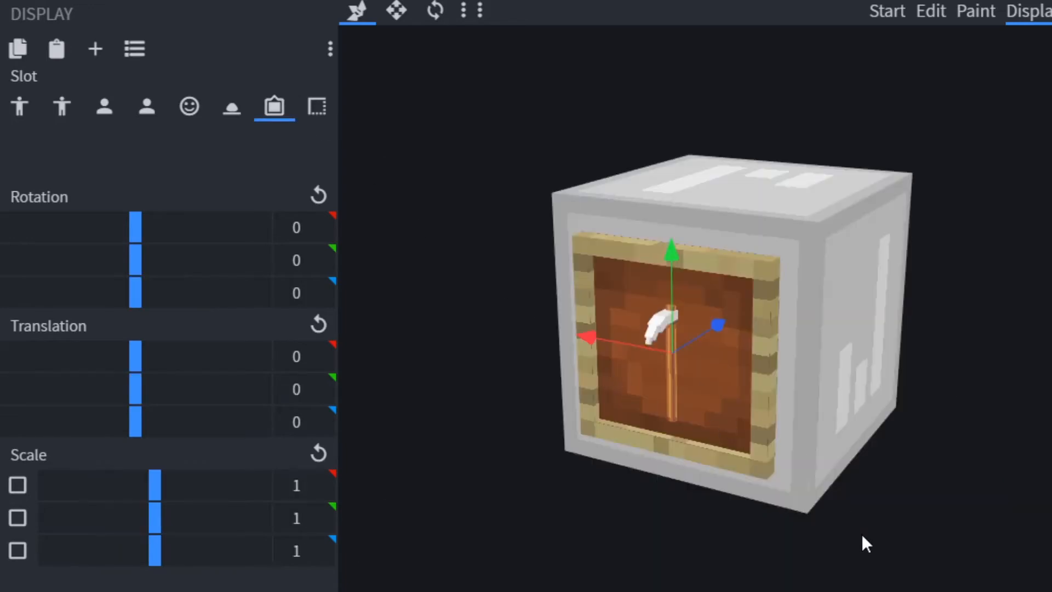
pyautogui.scroll(3, 862, 536)
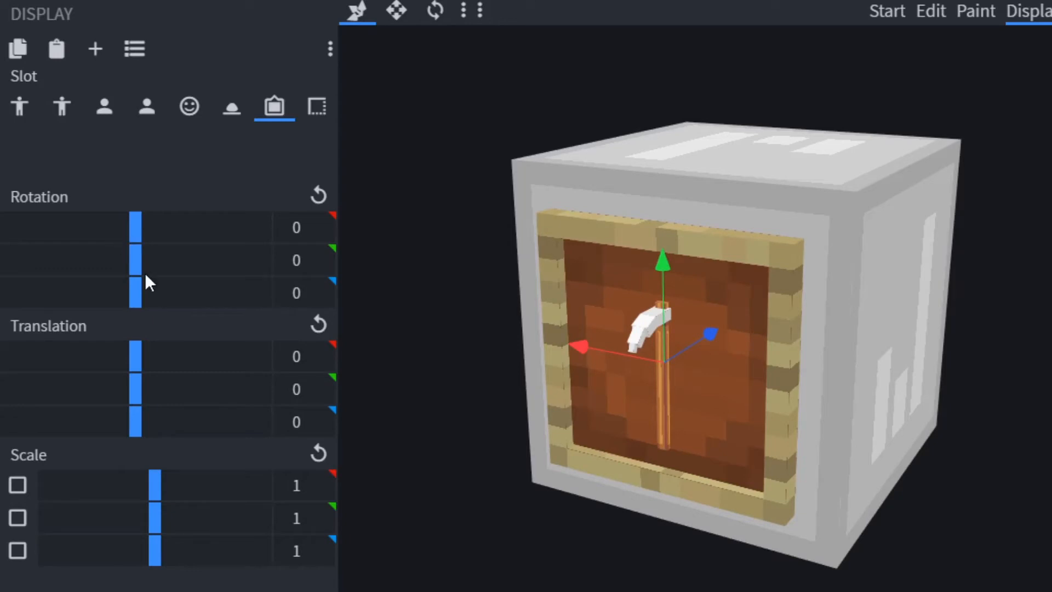
pyautogui.moveTo(146, 273); pyautogui.dragTo(209, 290)
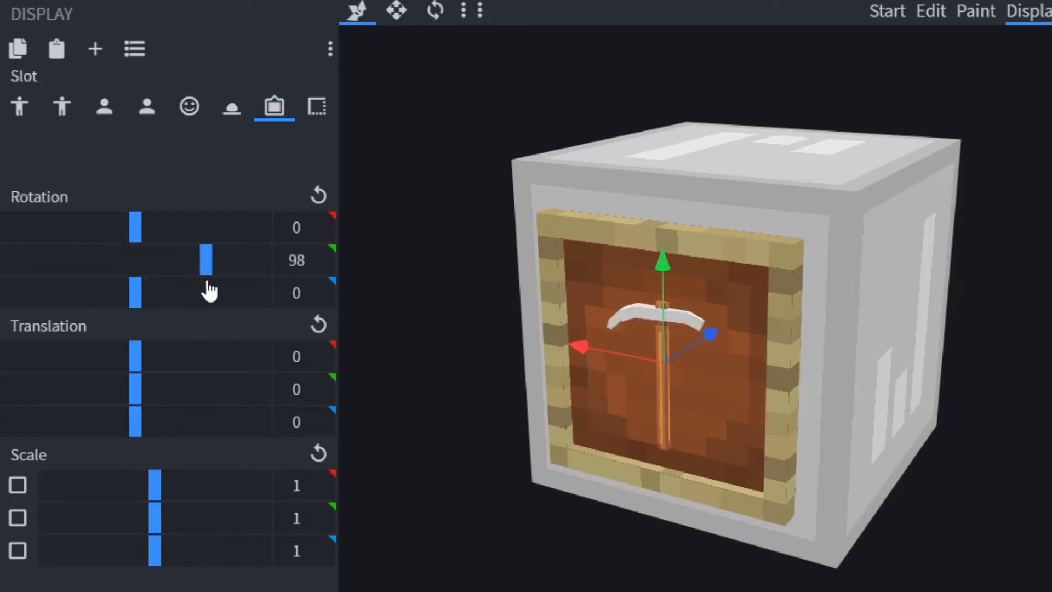
pyautogui.click(333, 268)
pyautogui.tripleClick(332, 269)
pyautogui.tripleClick(332, 268)
pyautogui.tripleClick(332, 269)
pyautogui.click(332, 268)
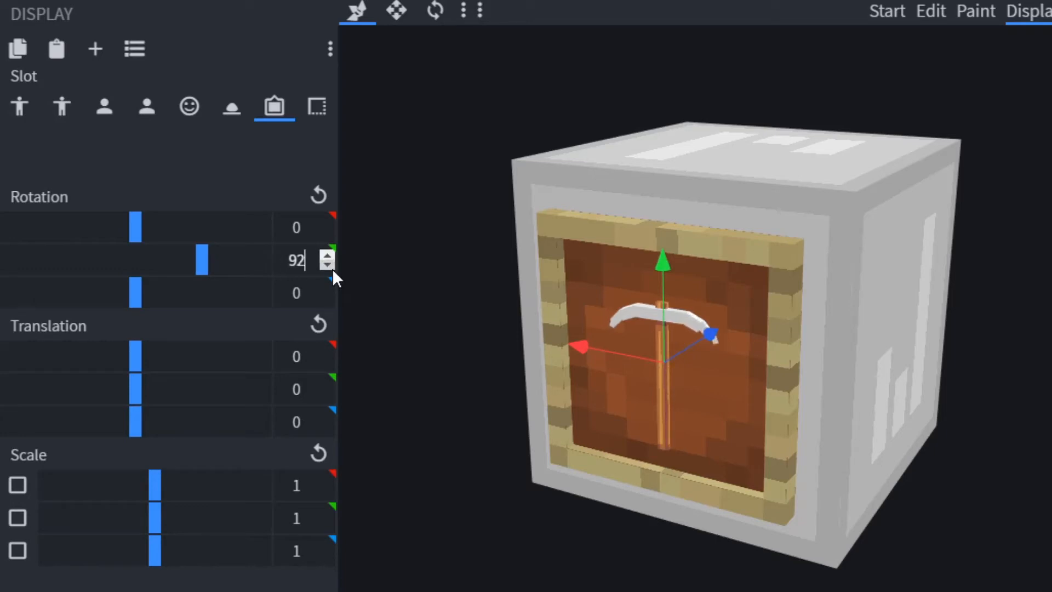
pyautogui.click(332, 269)
pyautogui.click(332, 268)
pyautogui.moveTo(659, 463); pyautogui.dragTo(683, 423)
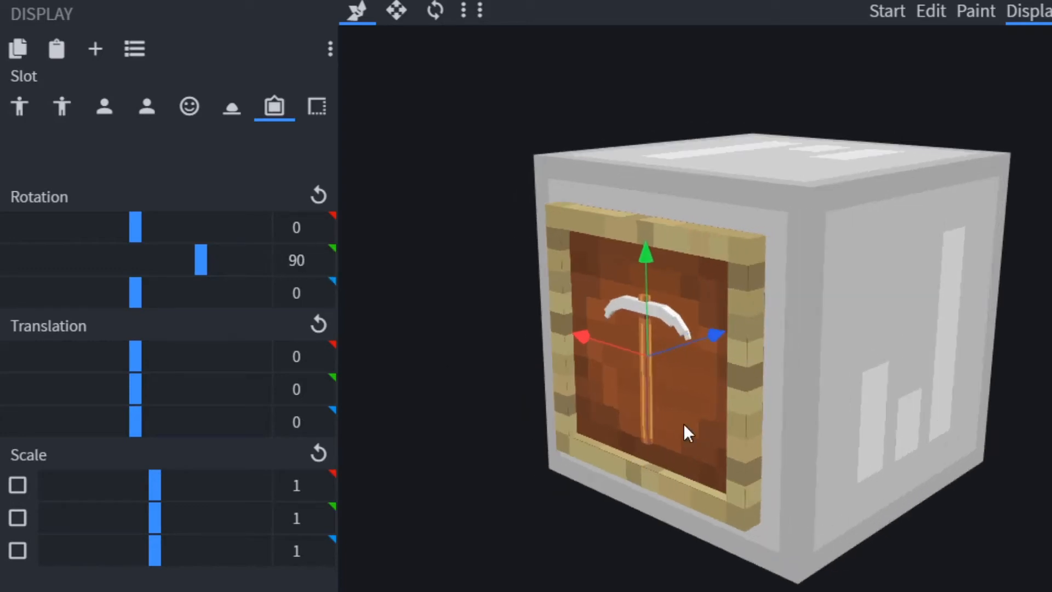
pyautogui.moveTo(729, 329); pyautogui.dragTo(941, 307)
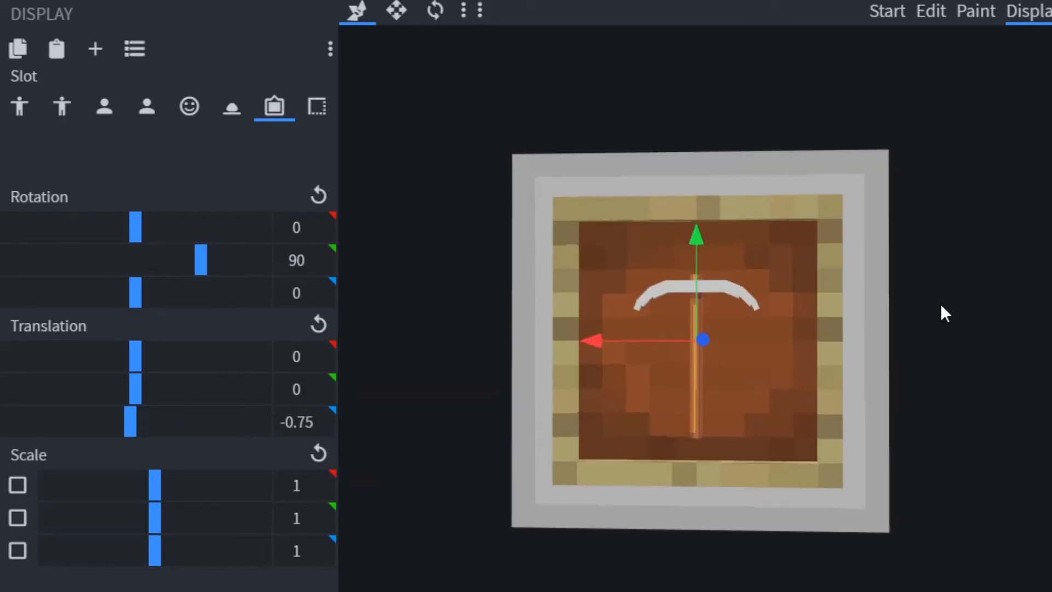
# - In the GUI display slot, angle the pickaxe with an X rotation of 34 and a Y rotation of 55
pyautogui.click(317, 106)
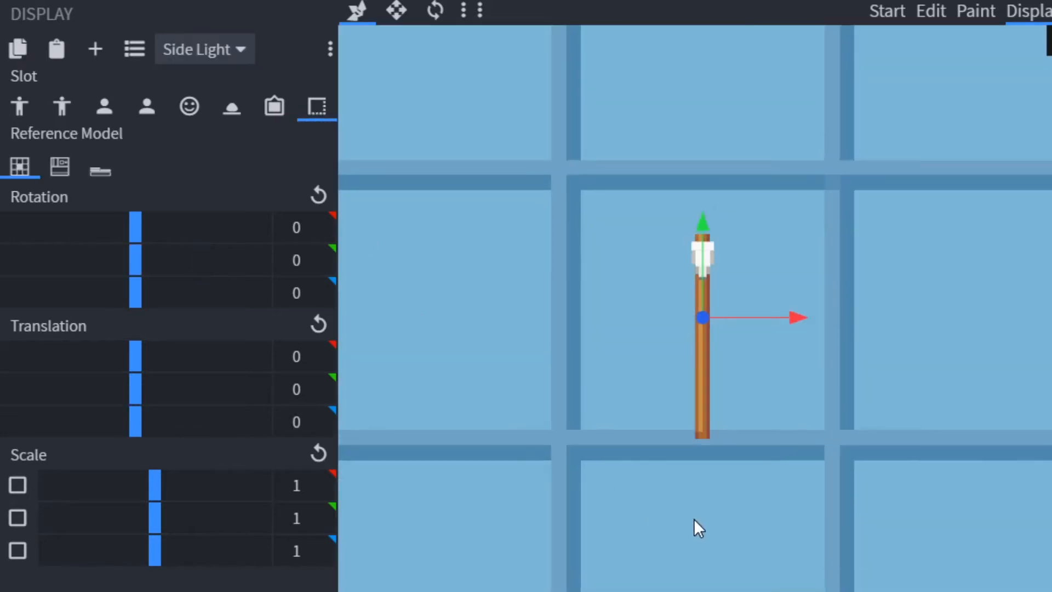
pyautogui.scroll(-2, 694, 519)
pyautogui.scroll(11, 694, 515)
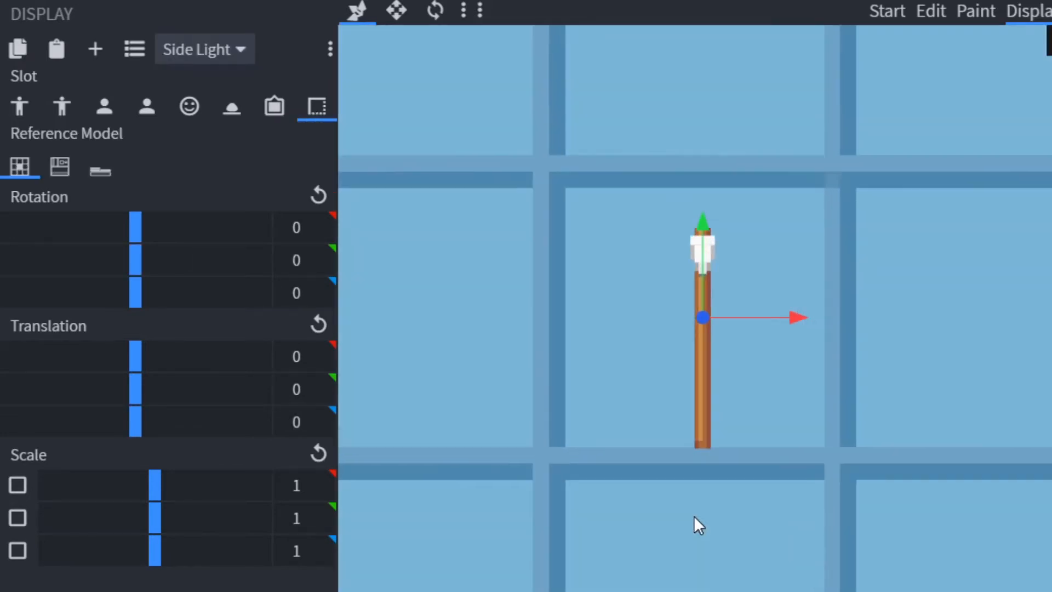
pyautogui.scroll(-9, 694, 515)
pyautogui.scroll(7, 694, 515)
pyautogui.scroll(-6, 694, 515)
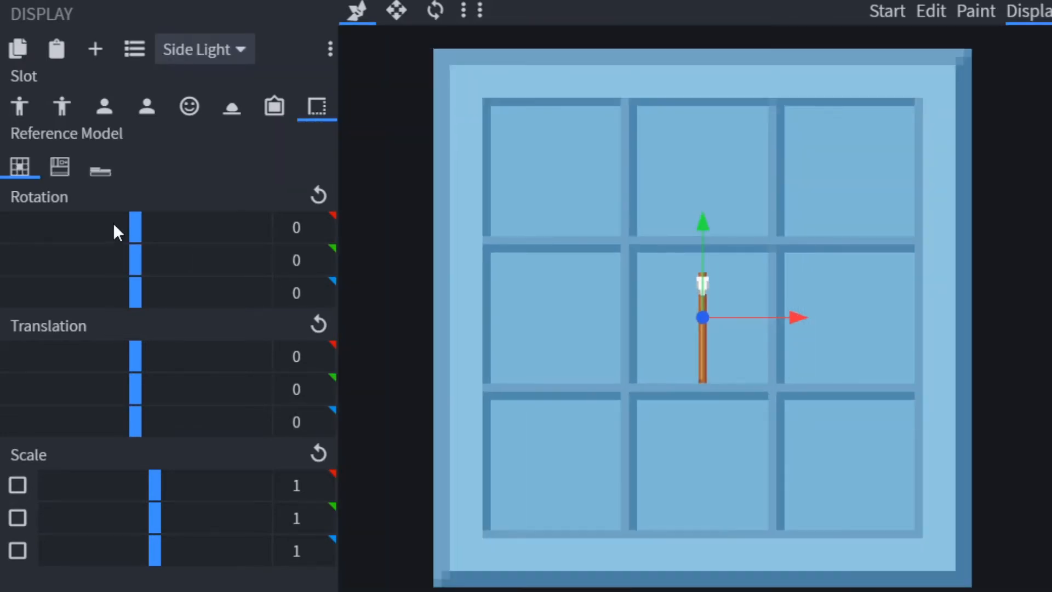
pyautogui.moveTo(139, 233); pyautogui.dragTo(176, 258)
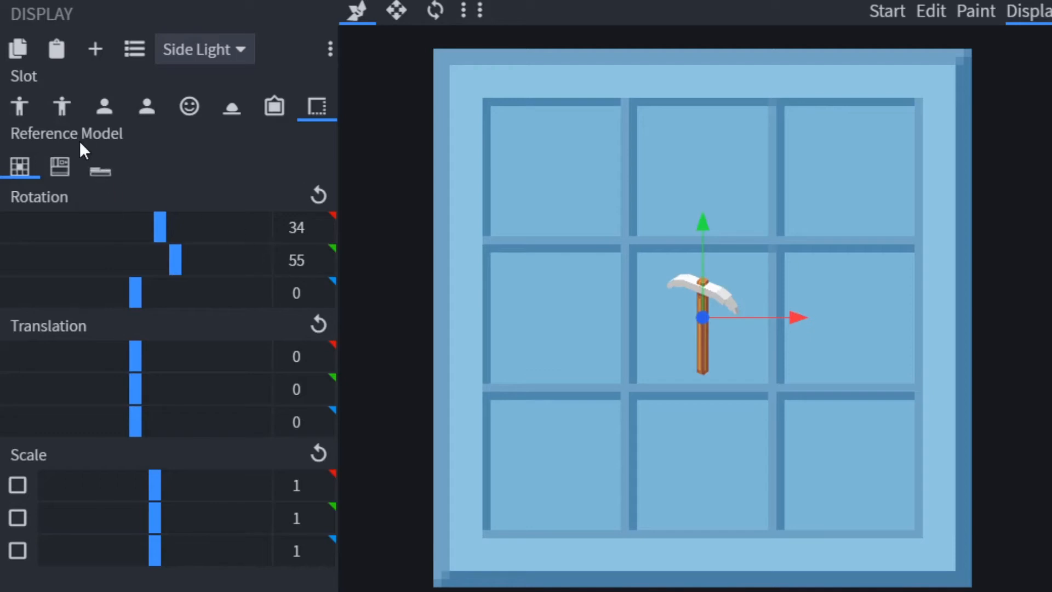
# - Examine the pickaxe's size and angle in the full inventory reference model and return to the 3x3 grid reference
pyautogui.click(46, 174)
pyautogui.scroll(-5, 603, 465)
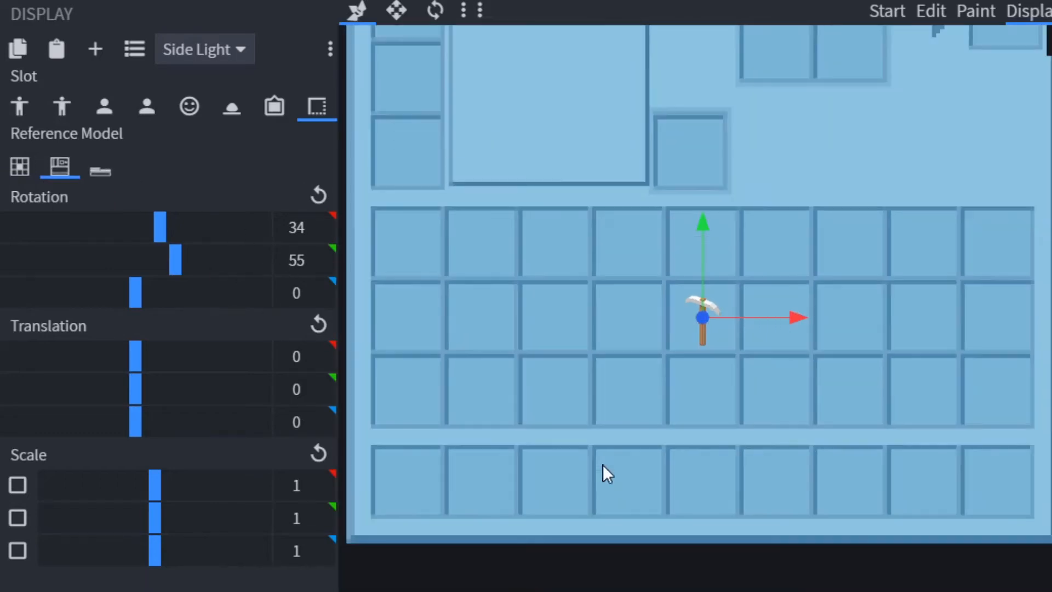
pyautogui.scroll(-5, 603, 465)
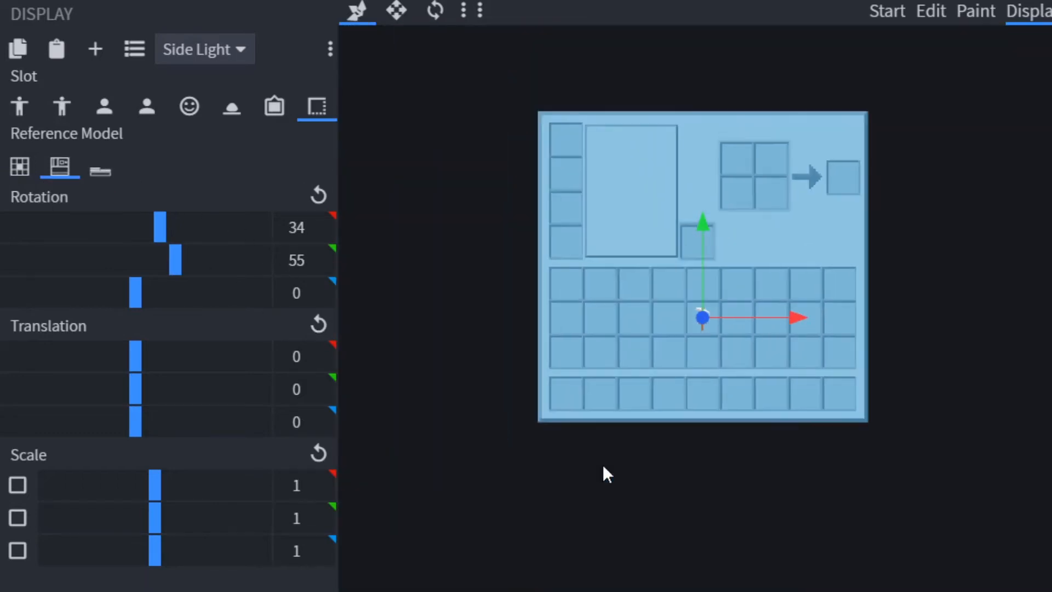
pyautogui.click(18, 164)
pyautogui.scroll(4, 619, 402)
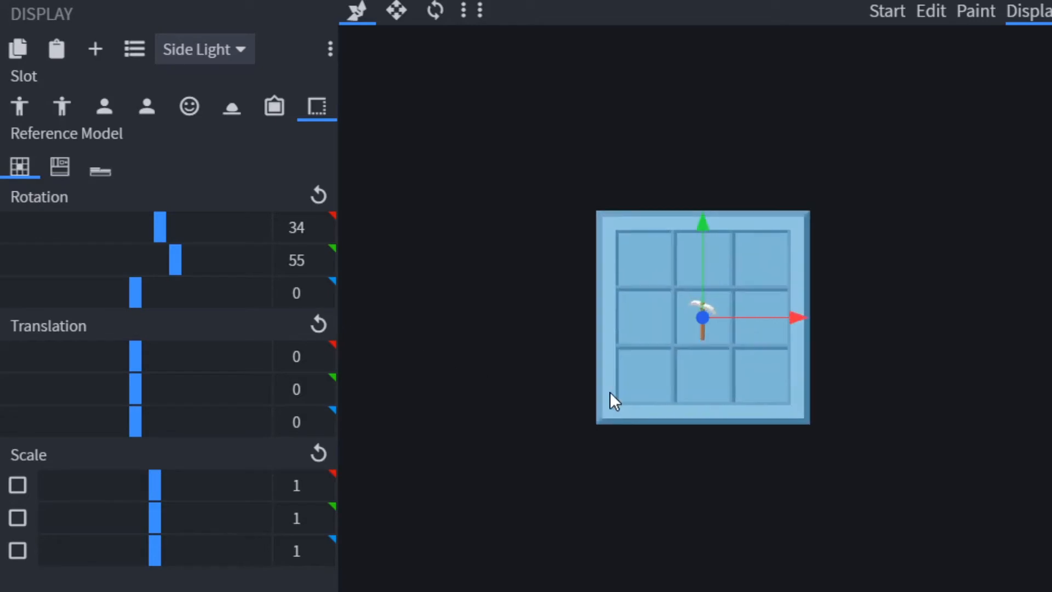
# - Examine the pickaxe's size and angle in the GUI slot's full inventory and hotbar reference models
pyautogui.scroll(1, 599, 384)
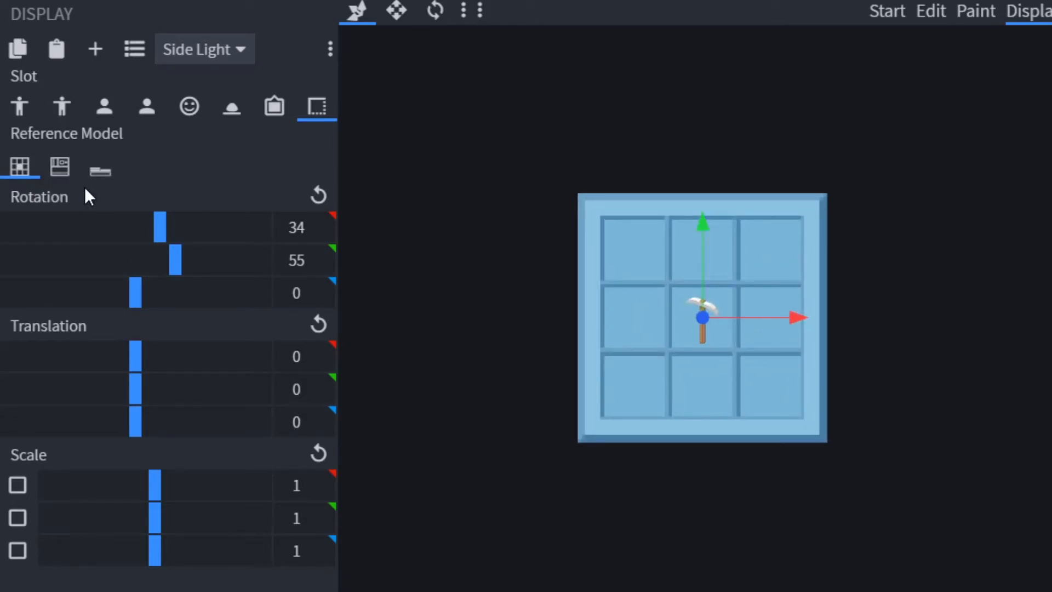
pyautogui.click(66, 178)
pyautogui.scroll(-3, 686, 406)
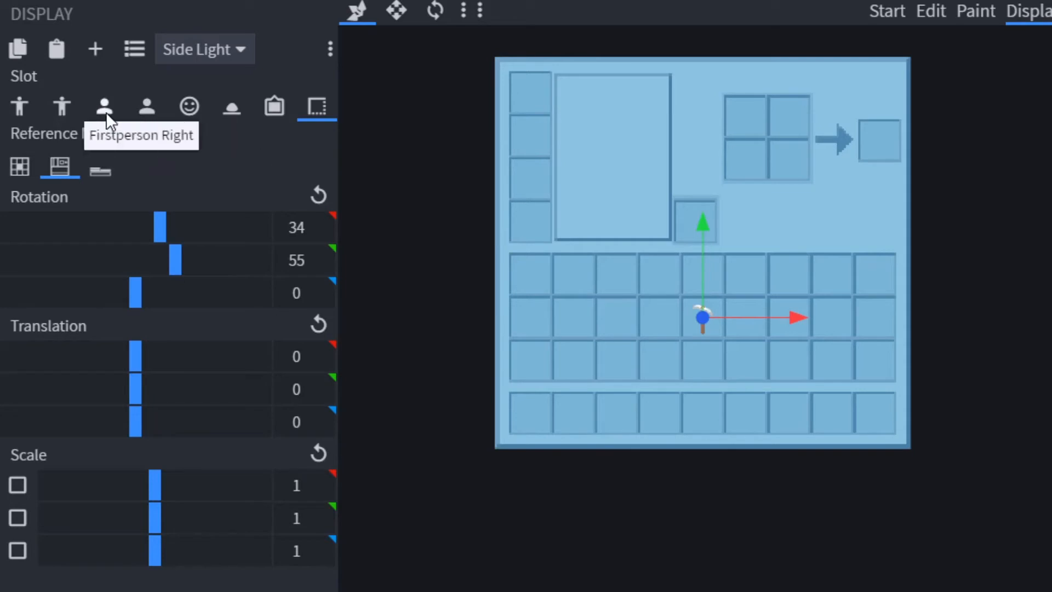
pyautogui.click(94, 164)
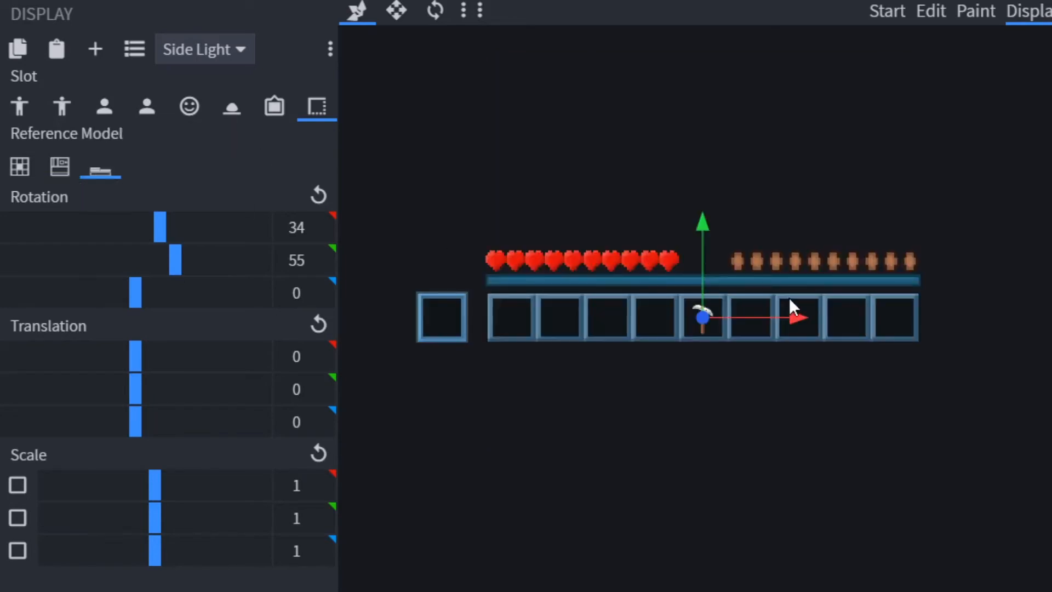
pyautogui.scroll(3, 836, 401)
pyautogui.scroll(-3, 833, 401)
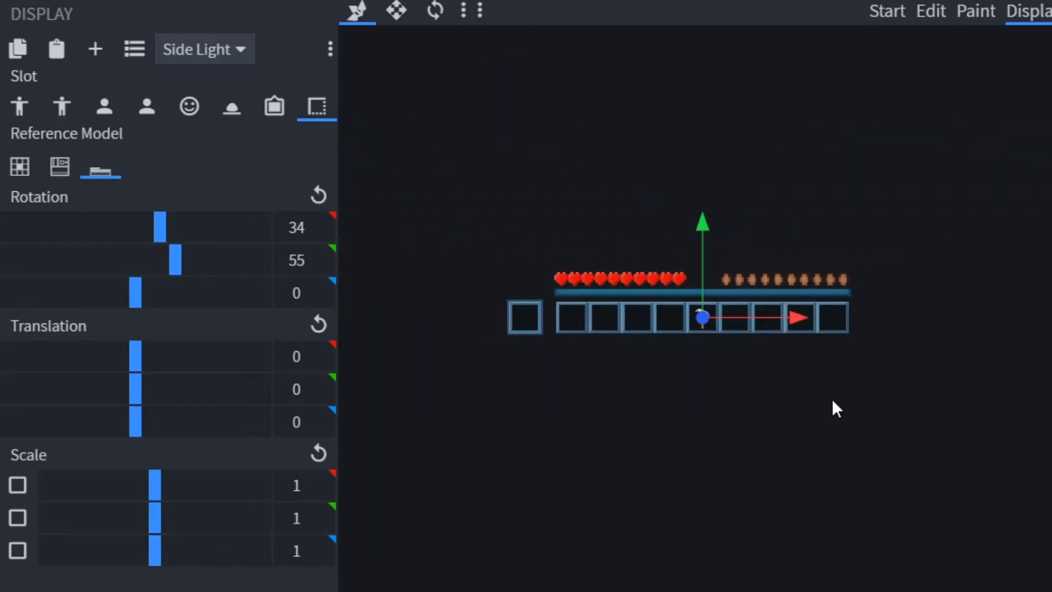
pyautogui.scroll(4, 833, 402)
pyautogui.scroll(-2, 833, 402)
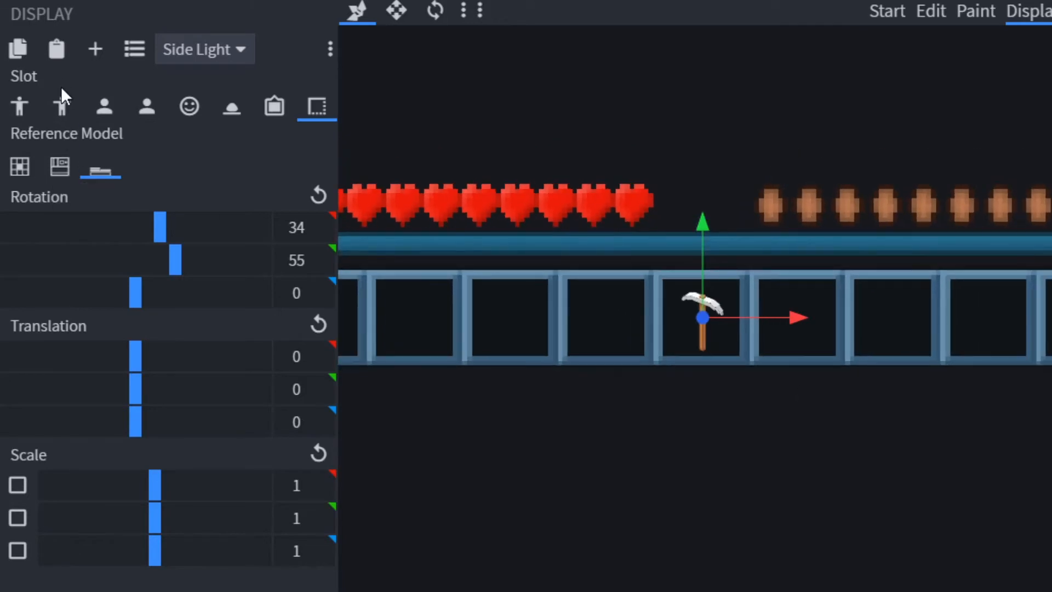
# - Review the pickaxe in the third-person slots on the mob and armor stand reference models, and in the first-person slots
pyautogui.click(16, 110)
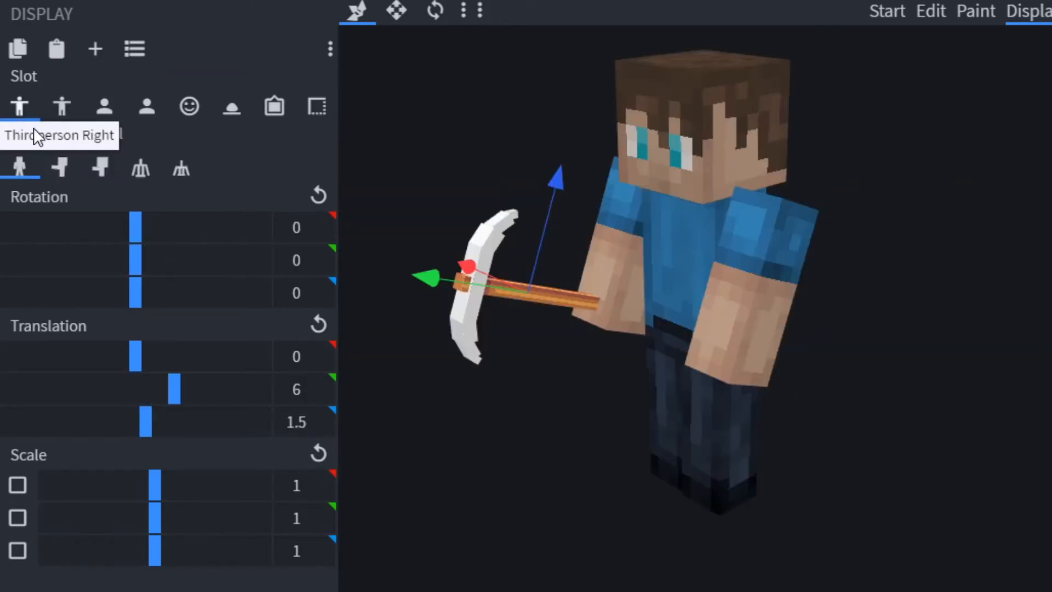
pyautogui.click(63, 167)
pyautogui.click(87, 164)
pyautogui.click(130, 170)
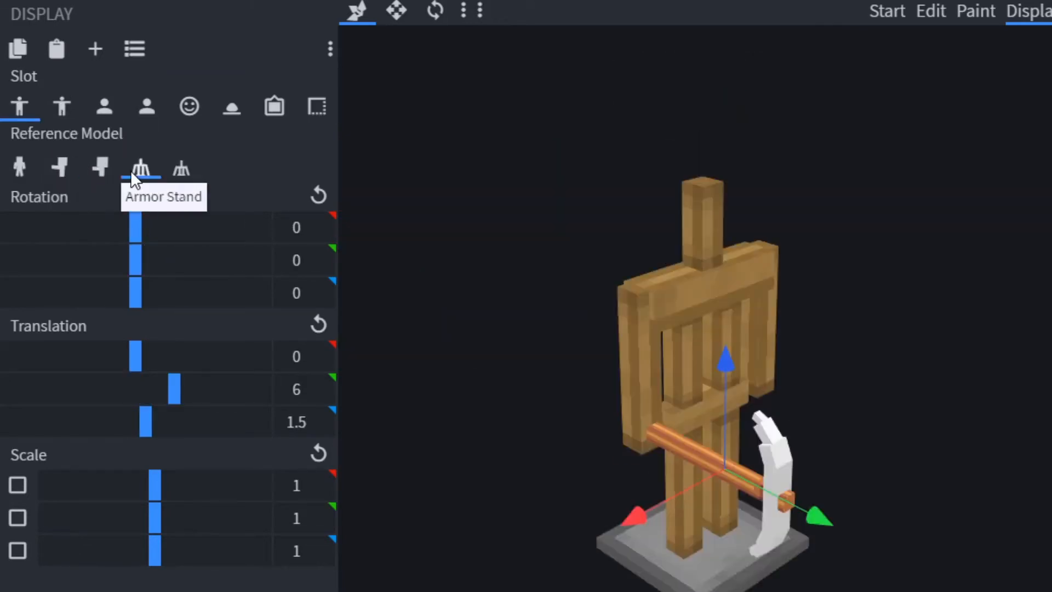
pyautogui.click(183, 176)
pyautogui.click(63, 106)
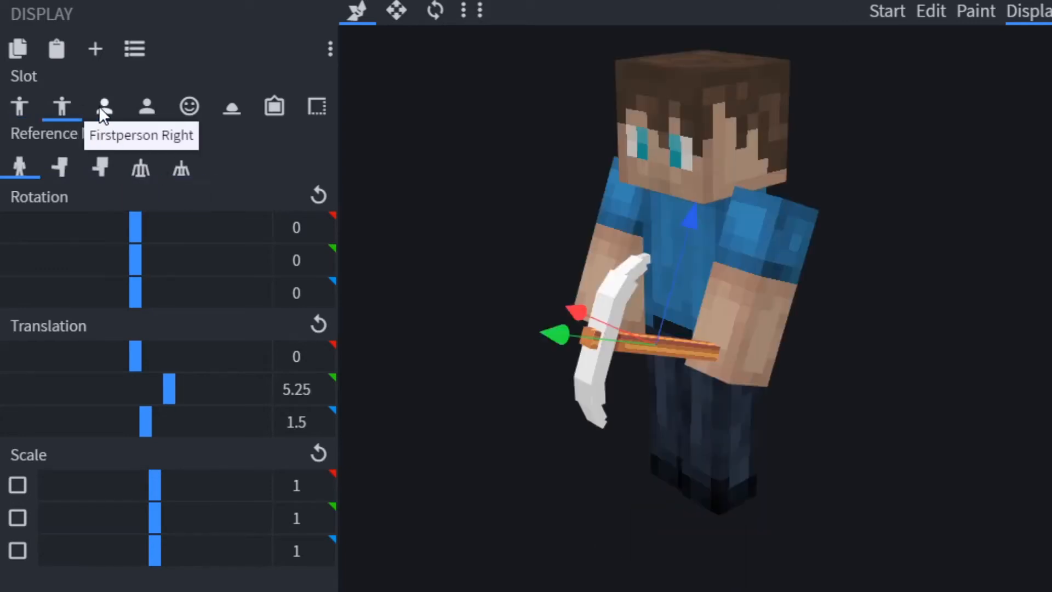
pyautogui.click(100, 108)
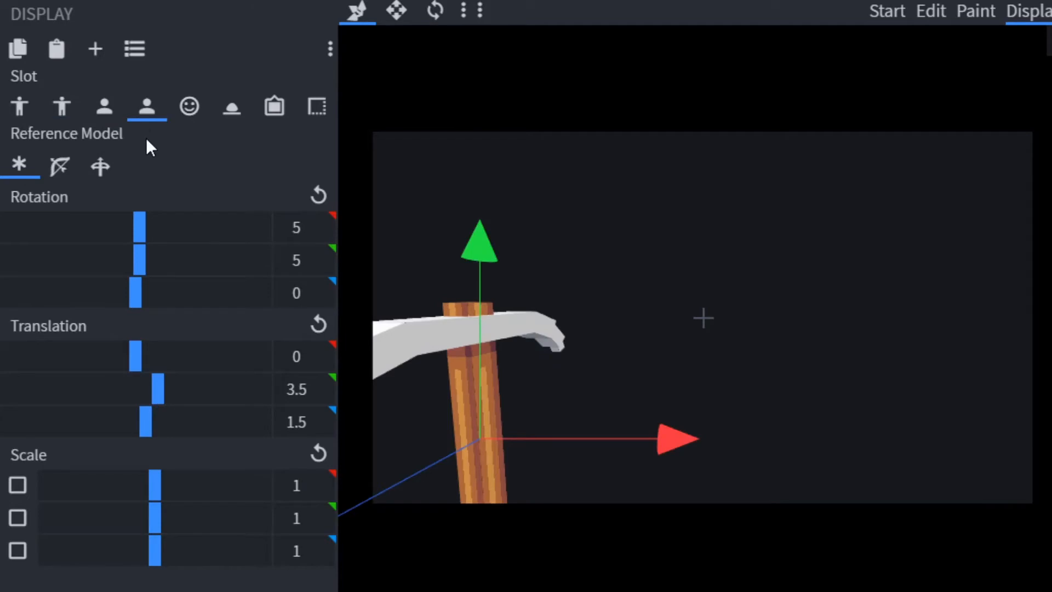
# - Review the head slot on each reference model, the ground slot, and the right-hand third-person slot
pyautogui.click(182, 113)
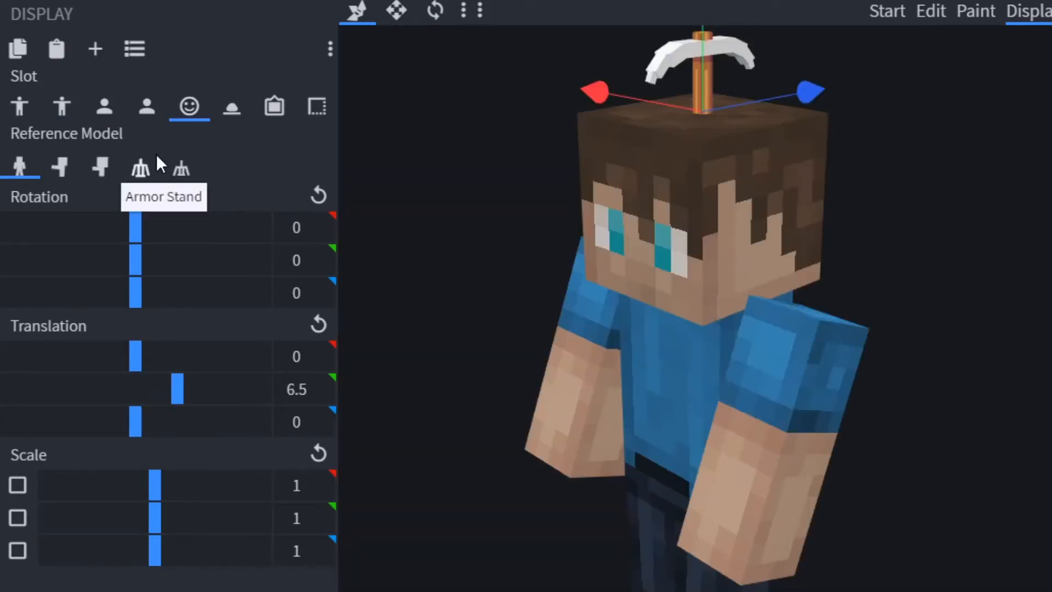
pyautogui.click(142, 166)
pyautogui.click(192, 164)
pyautogui.click(138, 168)
pyautogui.click(95, 170)
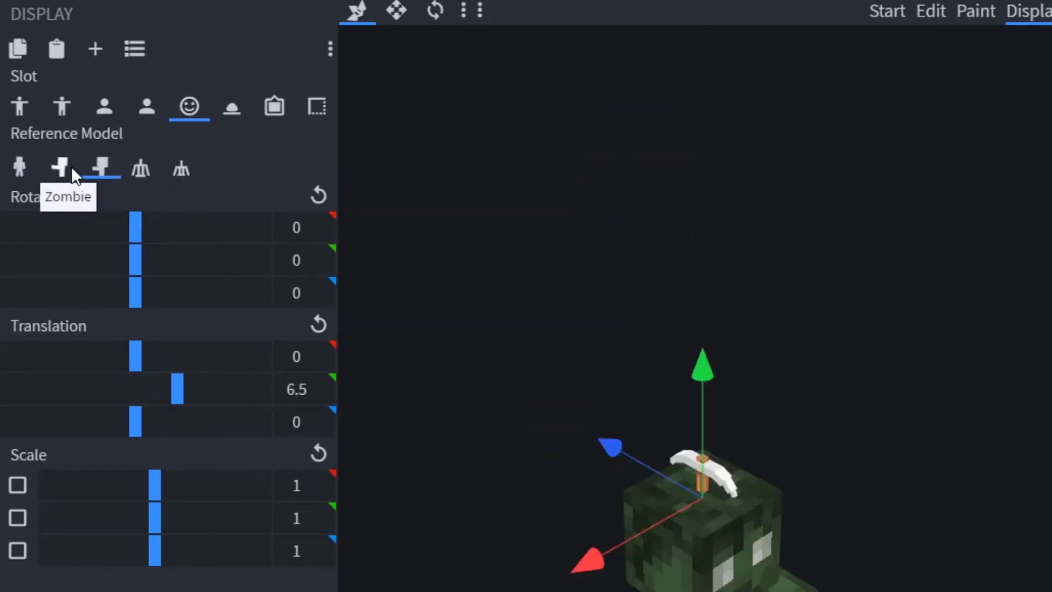
pyautogui.click(45, 160)
pyautogui.click(19, 166)
pyautogui.click(230, 107)
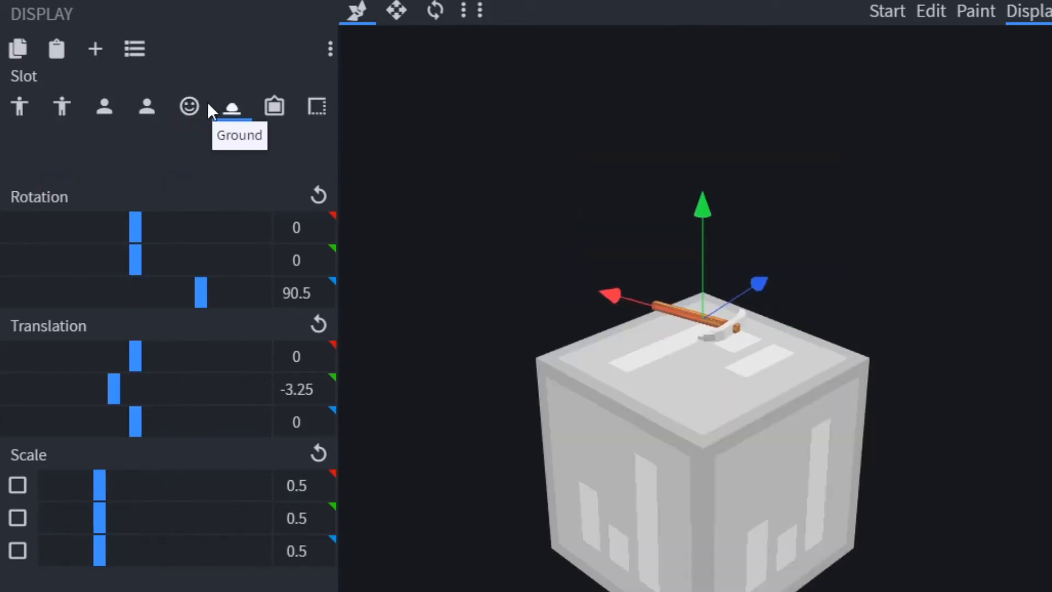
pyautogui.click(24, 114)
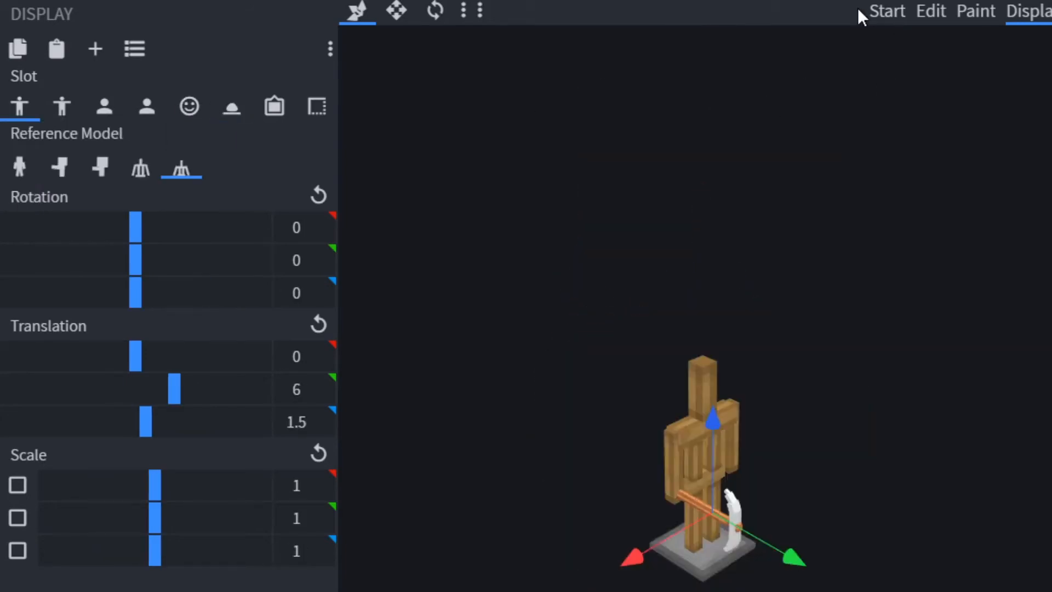
# - Return to Edit mode and save the pickaxe model
pyautogui.click(930, 11)
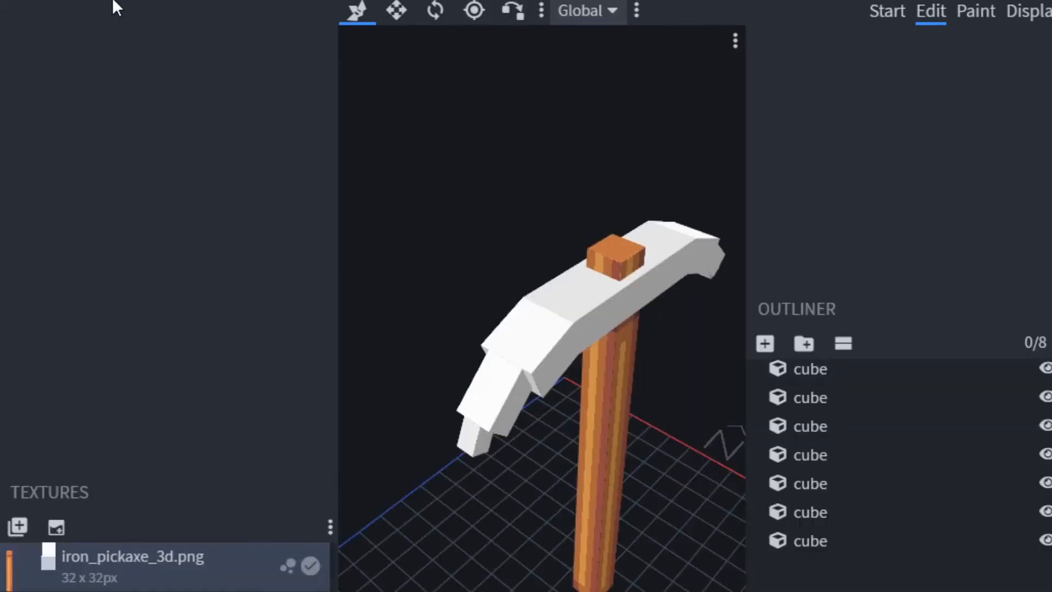
pyautogui.click(148, 1)
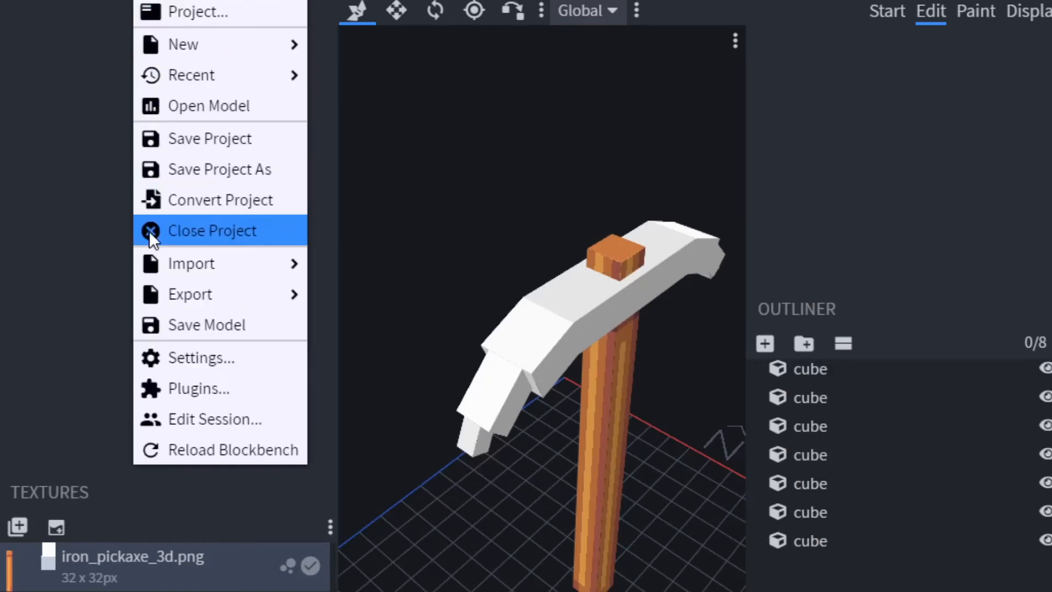
pyautogui.click(190, 325)
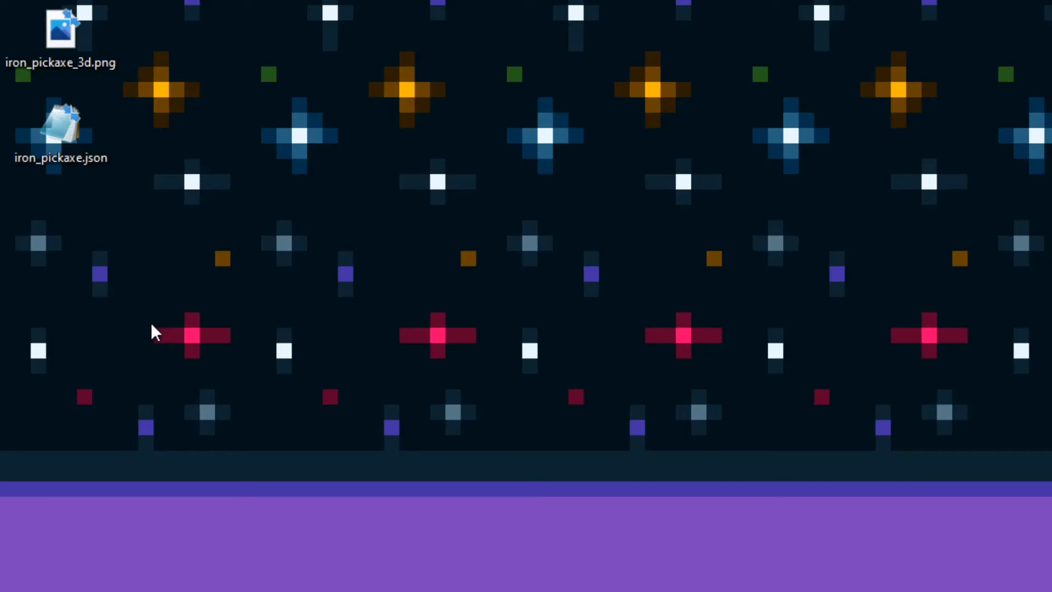
pyautogui.rightClick(193, 284)
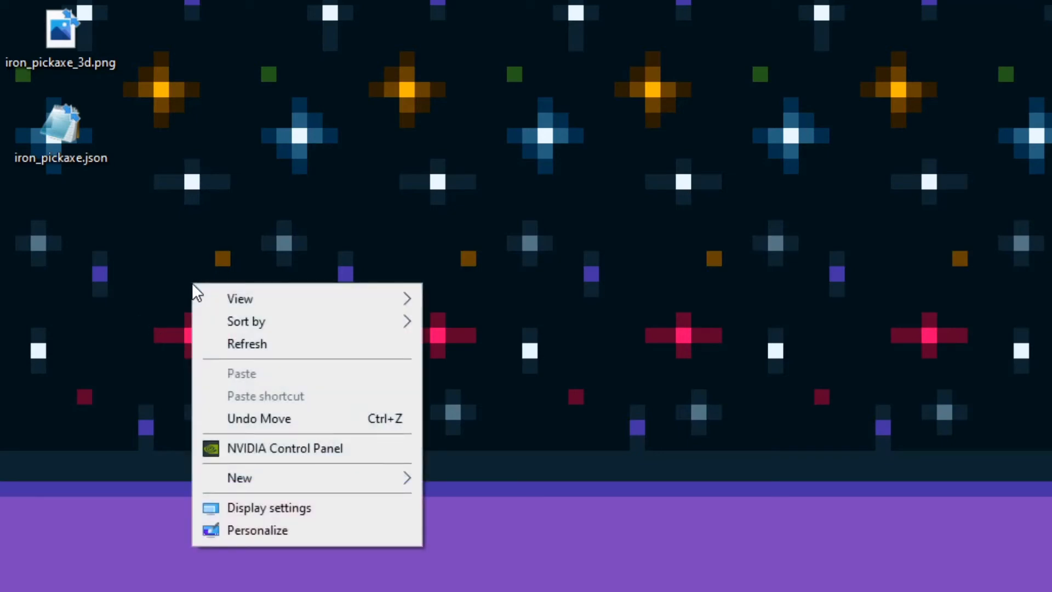
pyautogui.moveTo(298, 481)
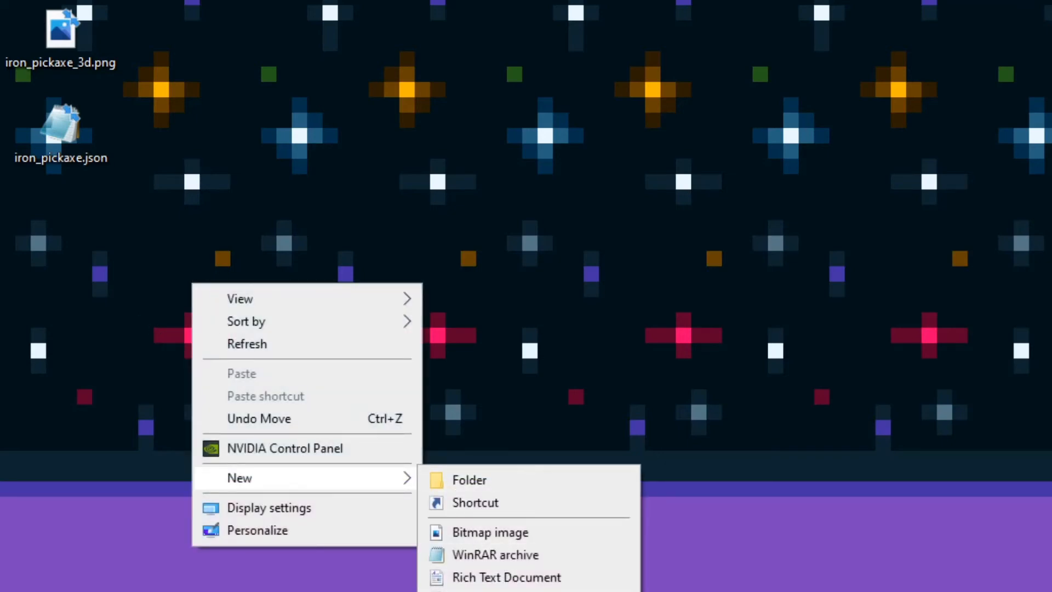
pyautogui.click(331, 152)
# - Create a new WinRAR ZIP archive on the desktop and name it 3d_pack.zip
pyautogui.rightClick(325, 145)
pyautogui.moveTo(501, 336)
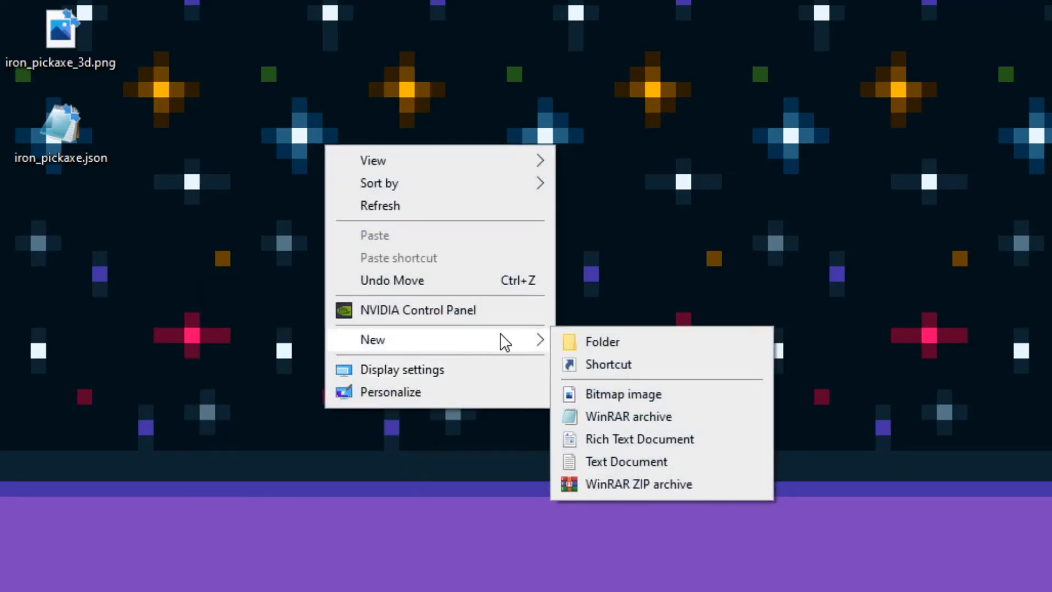
pyautogui.click(645, 480)
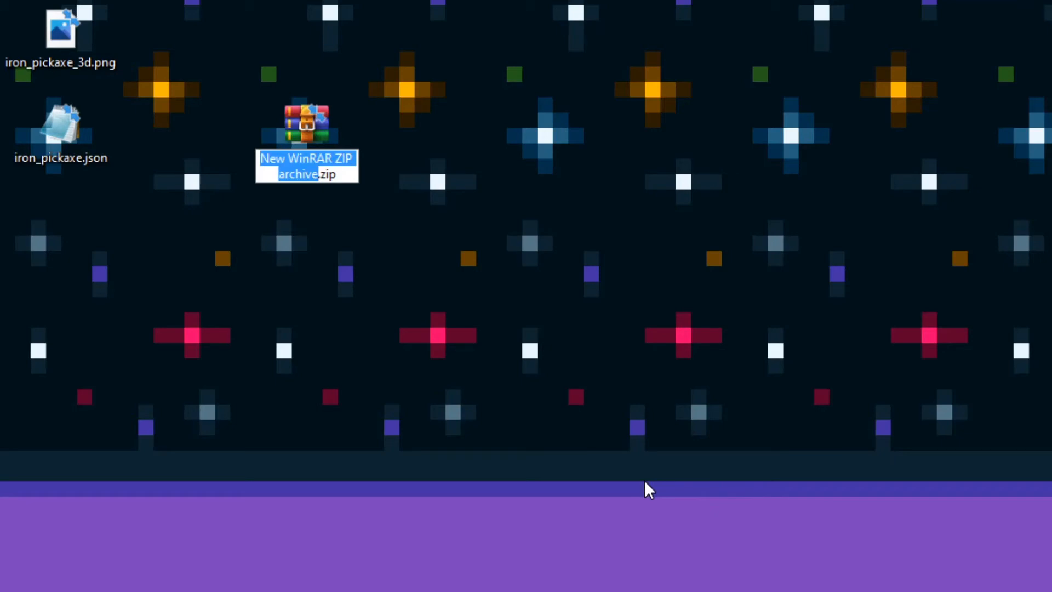
pyautogui.write('3d_p')
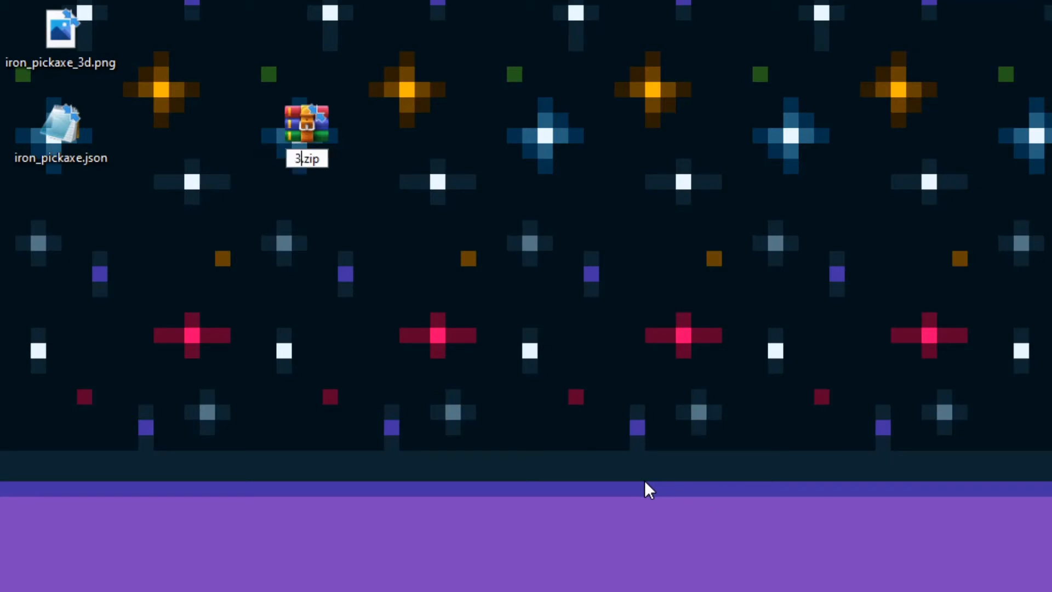
pyautogui.write('ack')
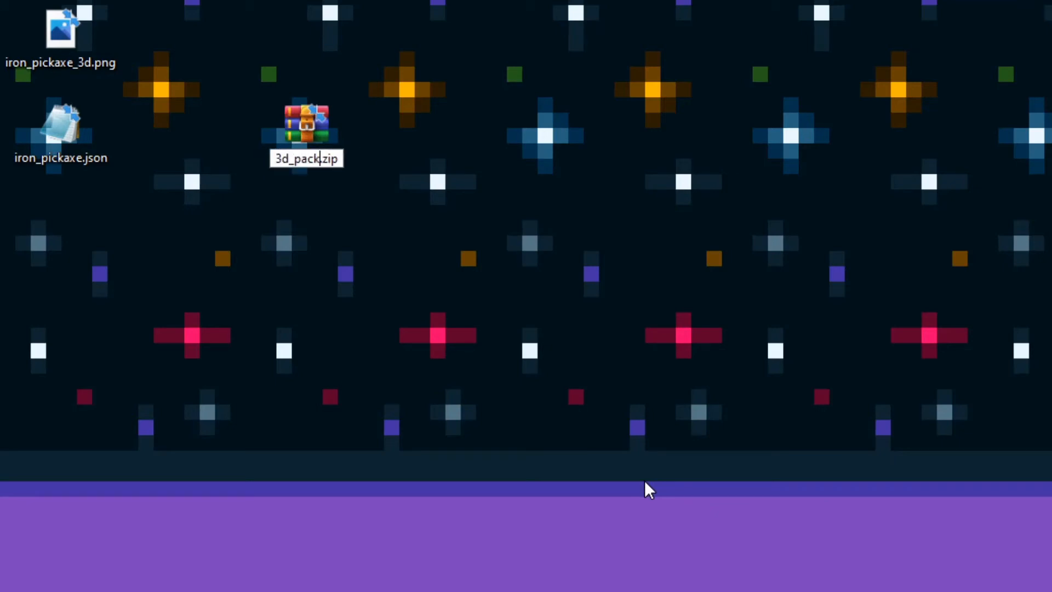
pyautogui.press('Return')
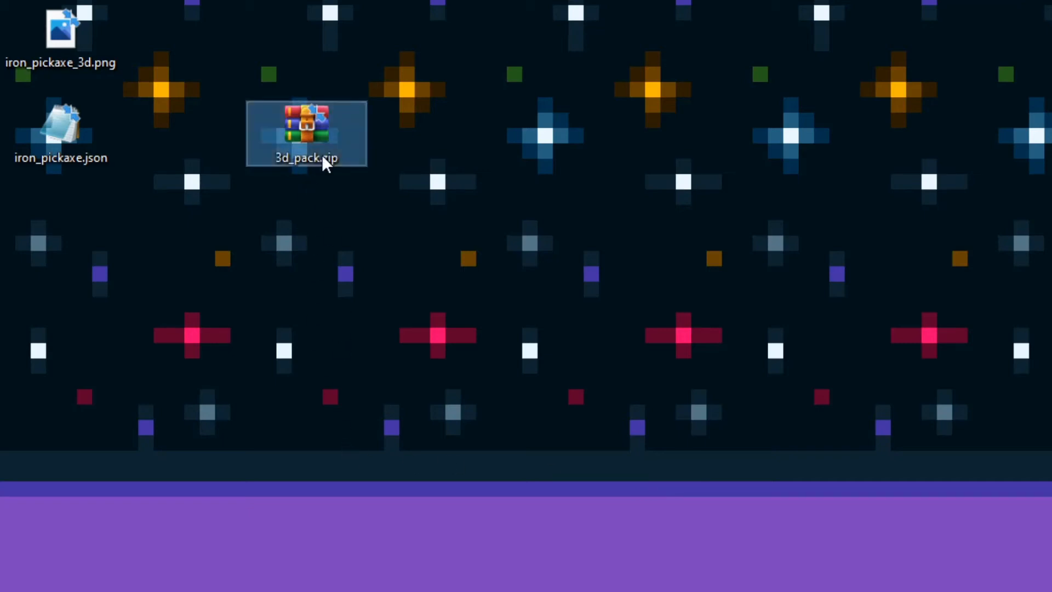
# - Open 3d_pack.zip in WinRAR and create a folder named assets at its root
pyautogui.doubleClick(314, 123)
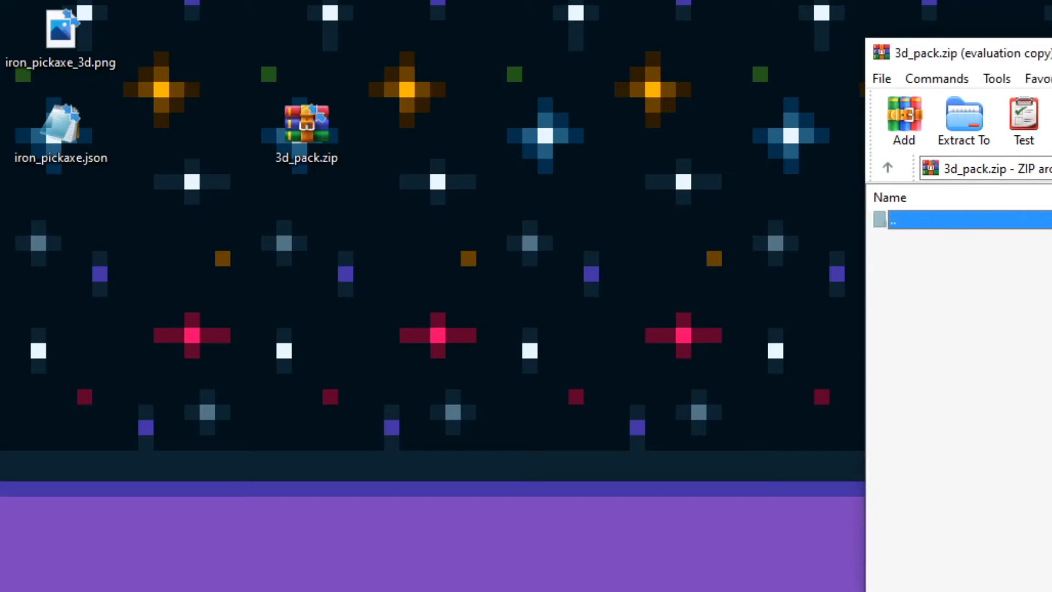
pyautogui.moveTo(1051, 65); pyautogui.dragTo(575, 23)
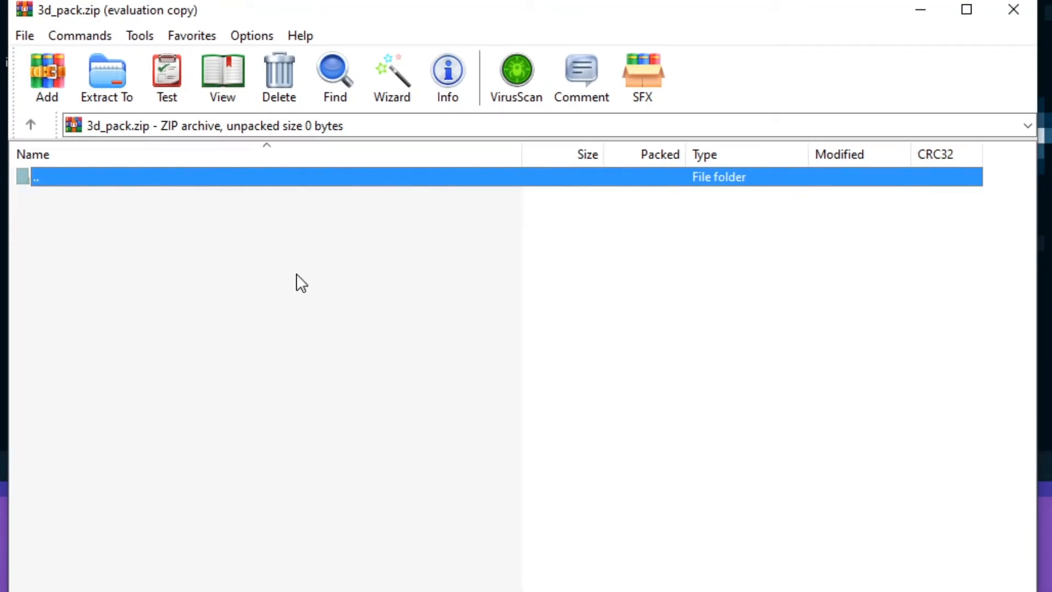
pyautogui.rightClick(160, 244)
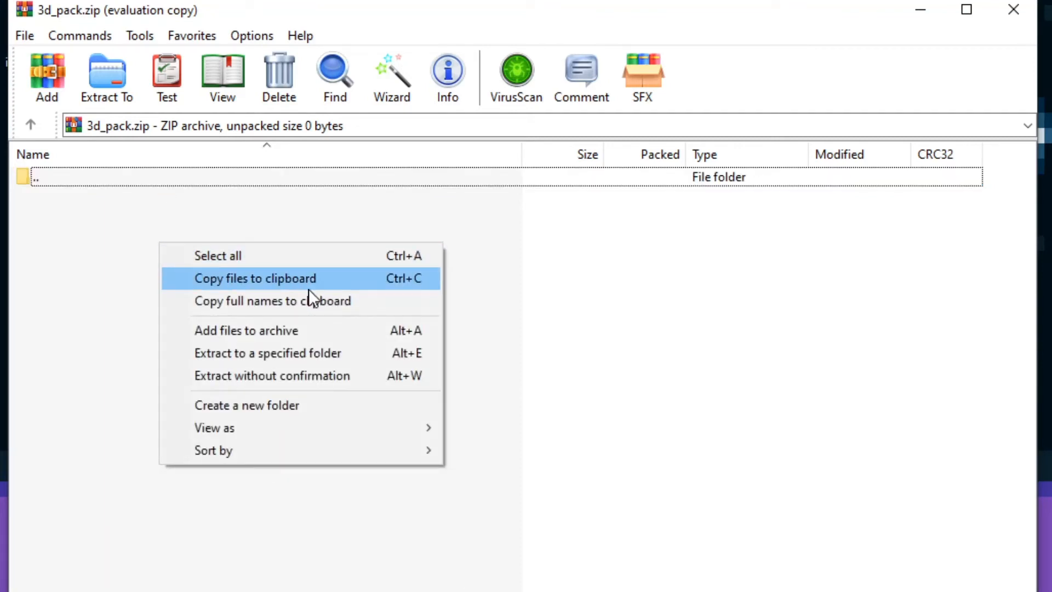
pyautogui.click(292, 411)
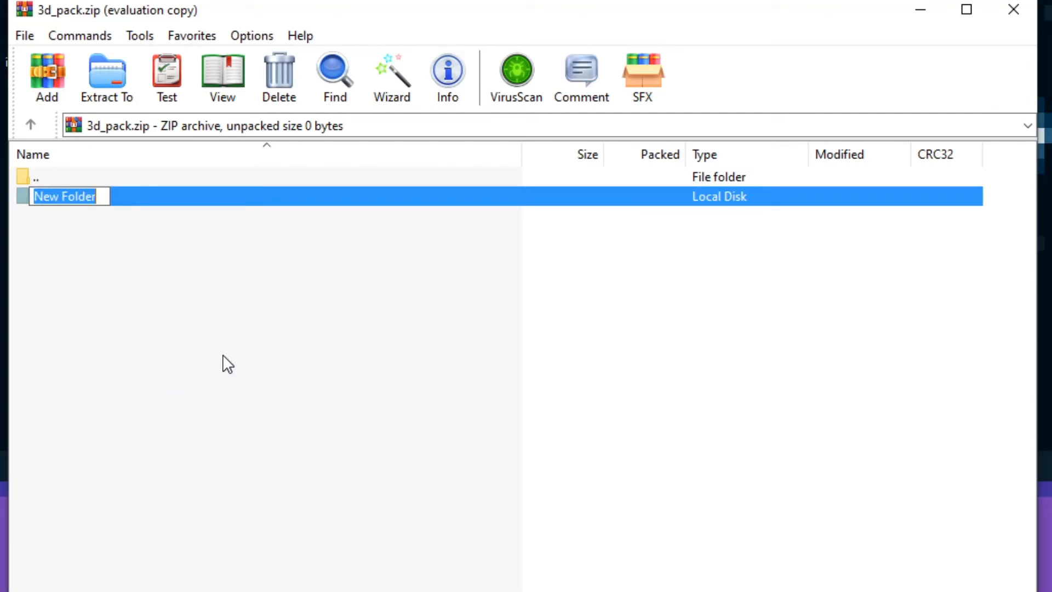
pyautogui.write('assets')
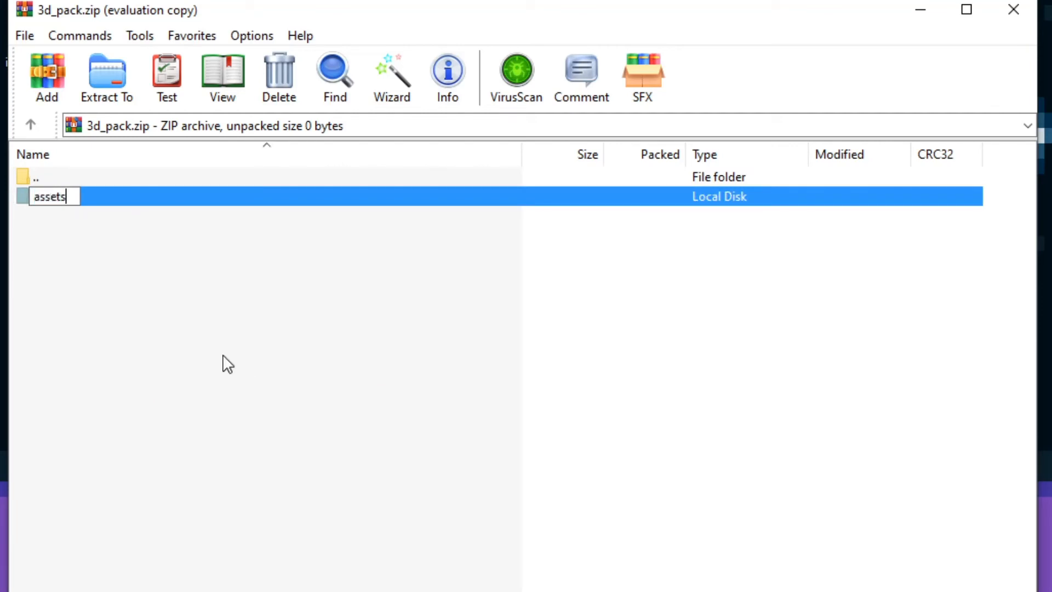
pyautogui.click(75, 247)
# - Inside the assets folder, create a folder named minecraft
pyautogui.doubleClick(68, 198)
pyautogui.rightClick(67, 244)
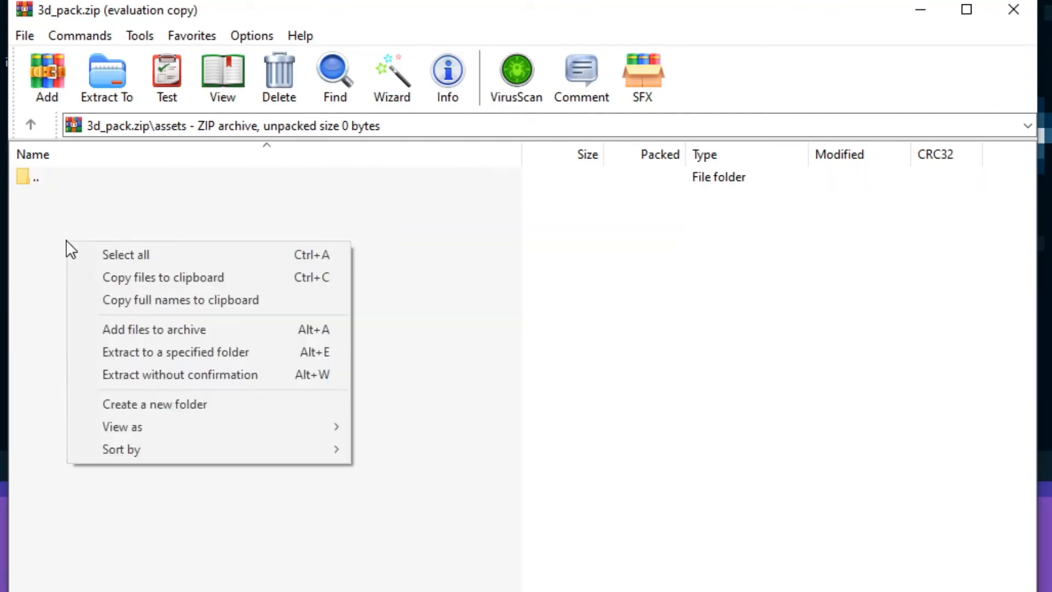
pyautogui.click(161, 411)
pyautogui.write('min')
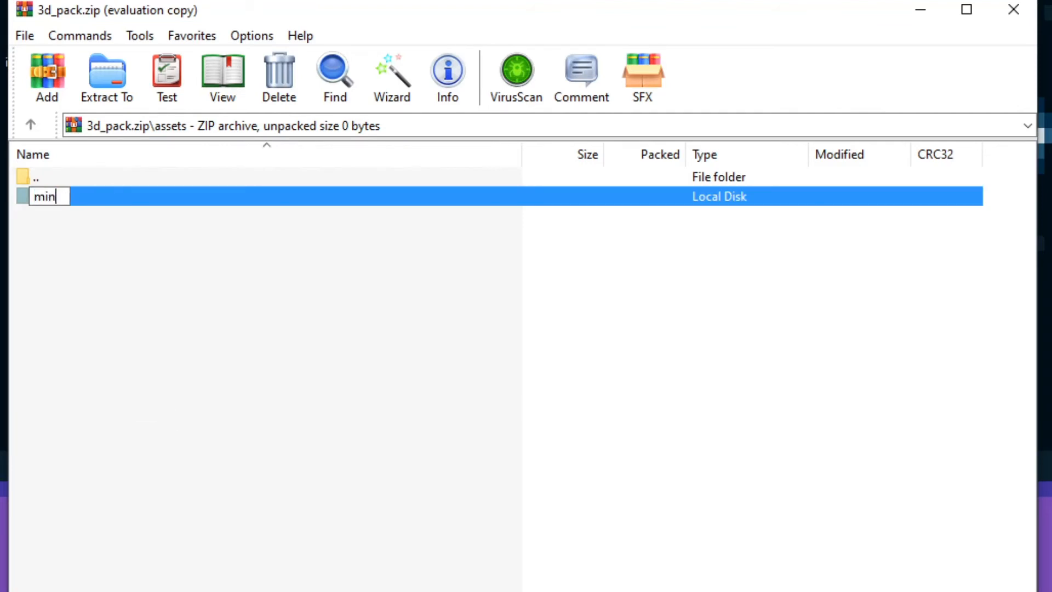
pyautogui.write('ecraft')
pyautogui.press('Return')
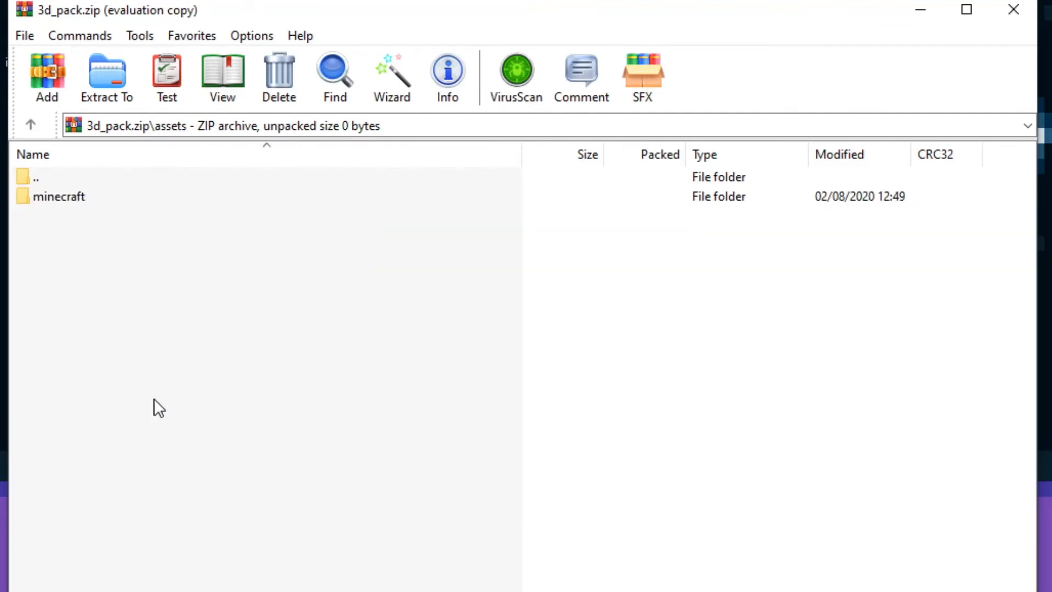
# - Inside the minecraft folder, create a folder named textures
pyautogui.doubleClick(100, 203)
pyautogui.rightClick(94, 207)
pyautogui.click(193, 361)
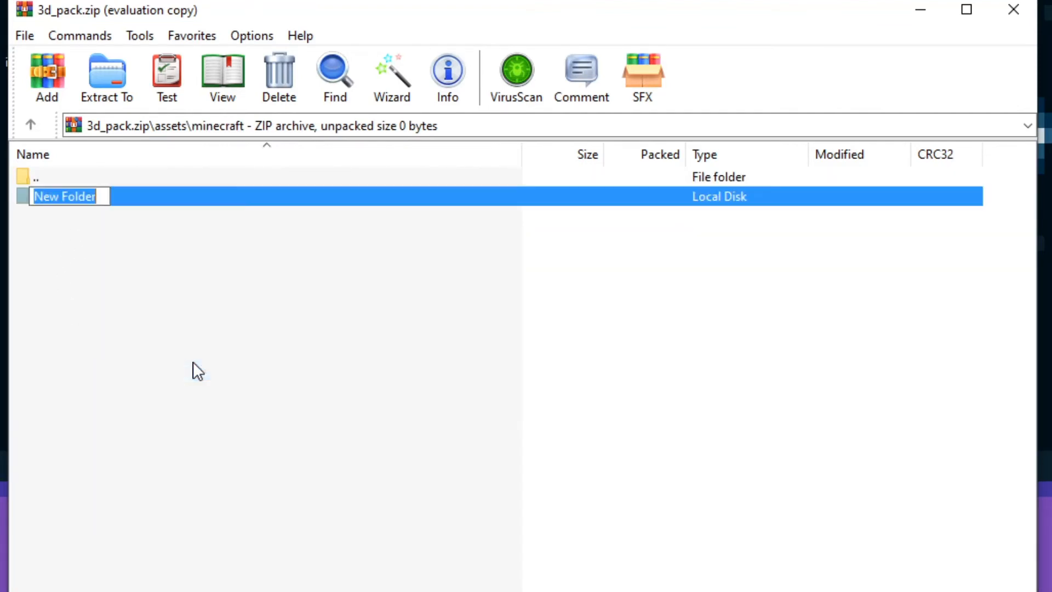
pyautogui.write('textures')
pyautogui.press('Return')
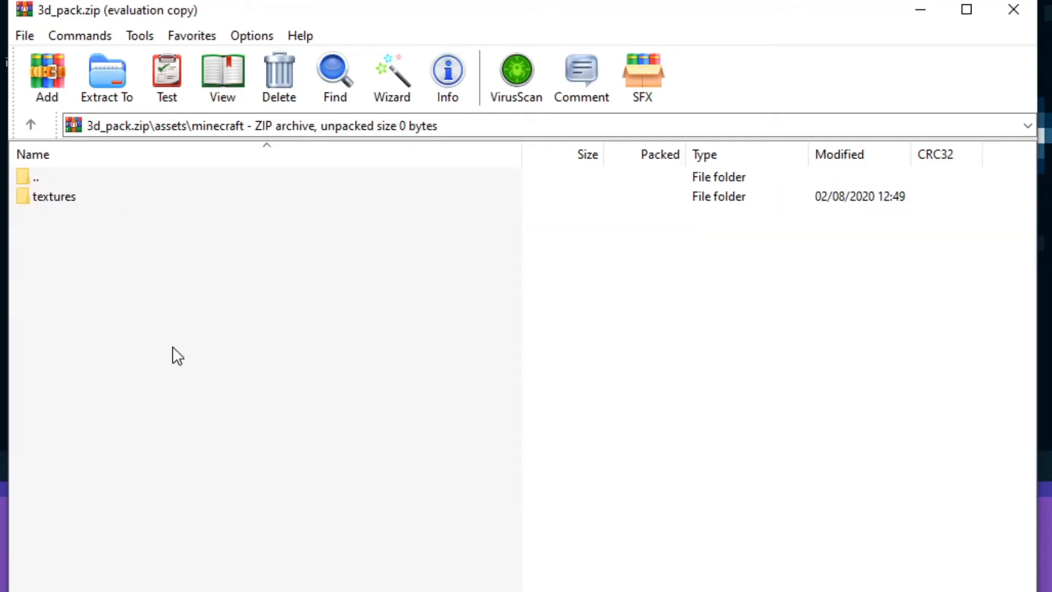
# - Create a folder named models beside the textures folder in assets\minecraft
pyautogui.rightClick(176, 356)
pyautogui.click(317, 548)
pyautogui.write('m')
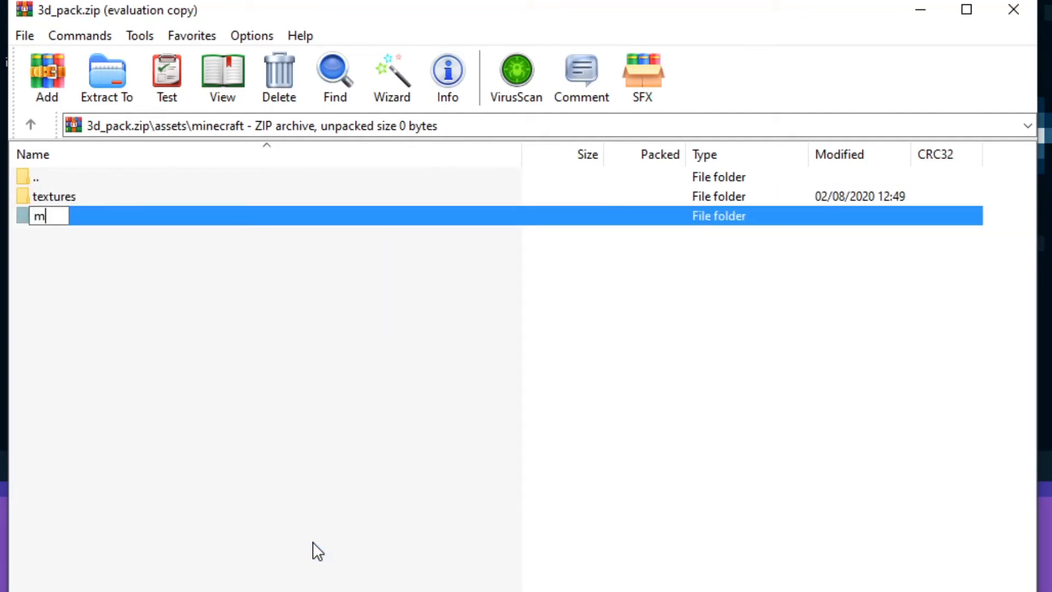
pyautogui.write('odels')
pyautogui.press('Return')
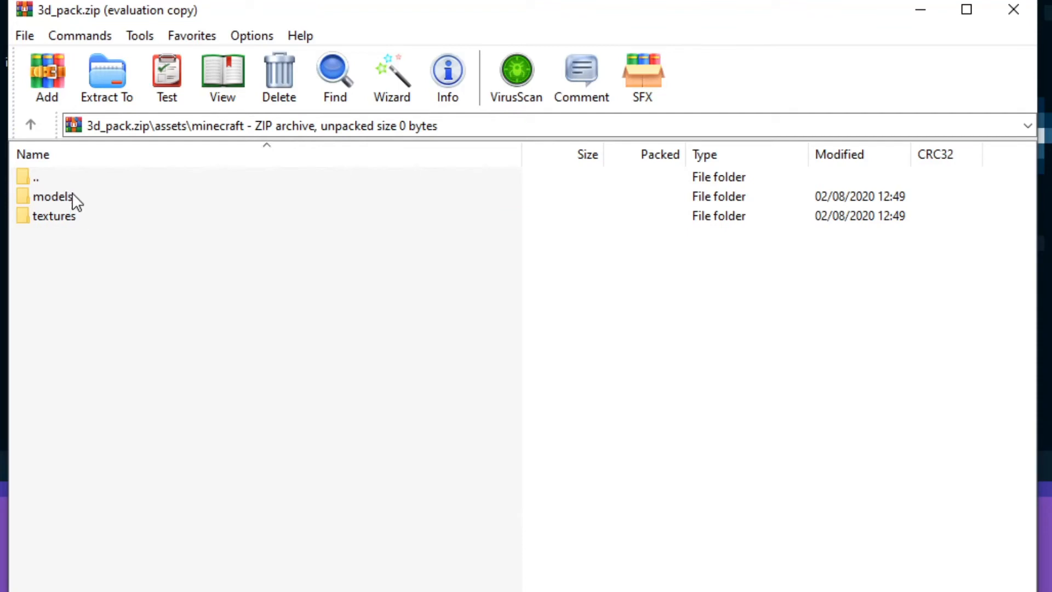
# - Inside the models folder, create a folder named item and add the desktop's iron_pickaxe.json to it
pyautogui.doubleClick(53, 196)
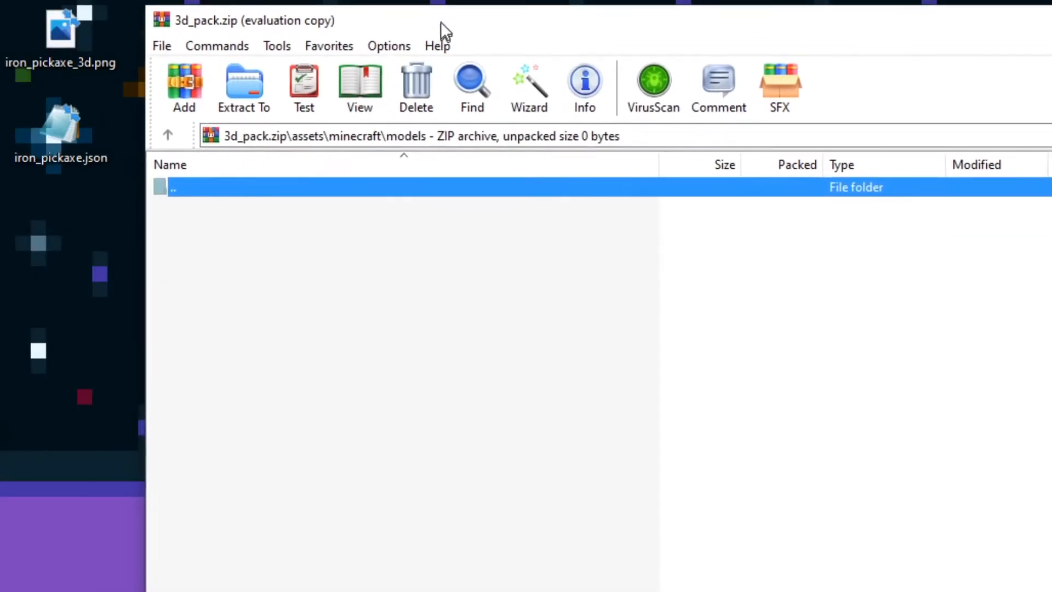
pyautogui.moveTo(41, 100); pyautogui.dragTo(70, 135)
pyautogui.click(188, 257)
pyautogui.rightClick(260, 301)
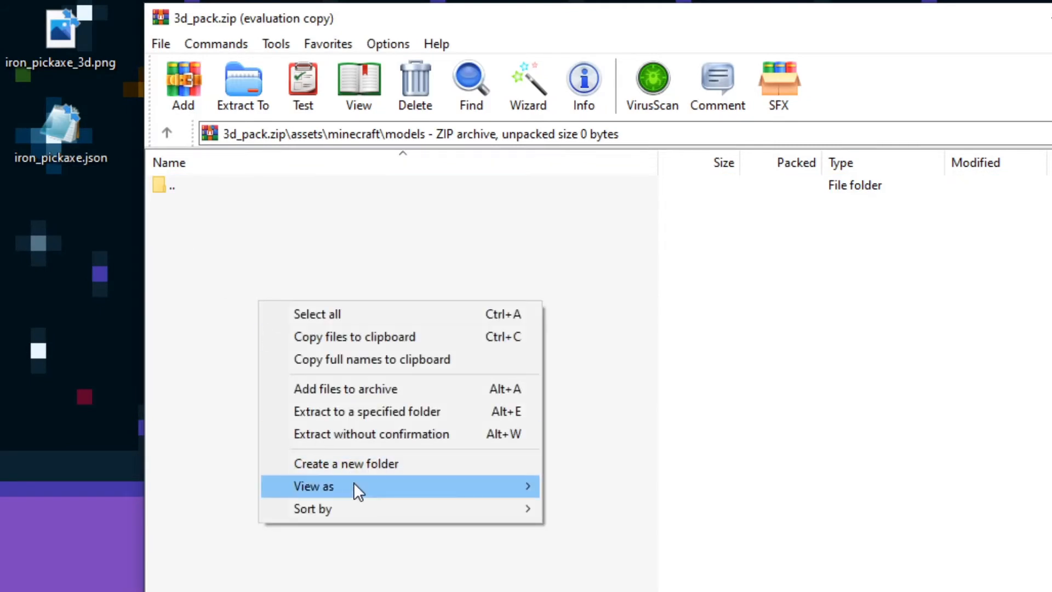
pyautogui.click(382, 466)
pyautogui.write('item')
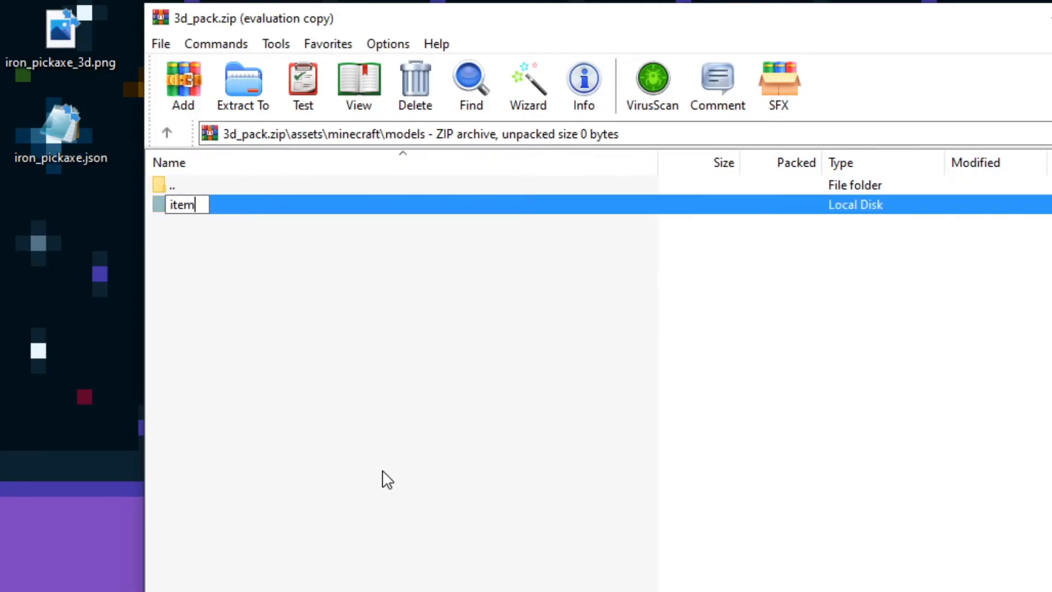
pyautogui.press('Return')
pyautogui.doubleClick(181, 213)
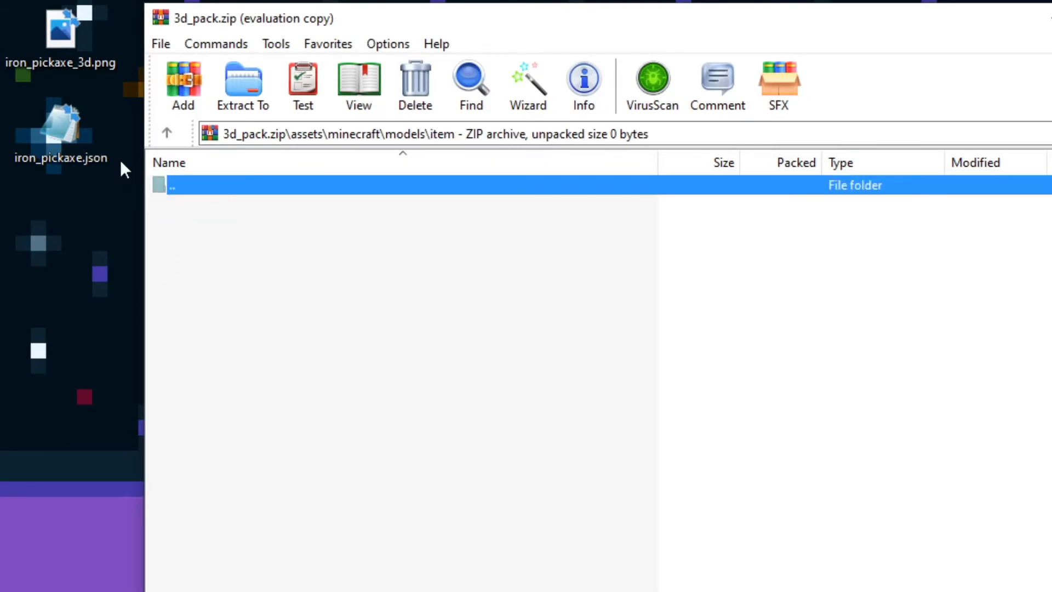
pyautogui.moveTo(77, 142); pyautogui.dragTo(80, 206)
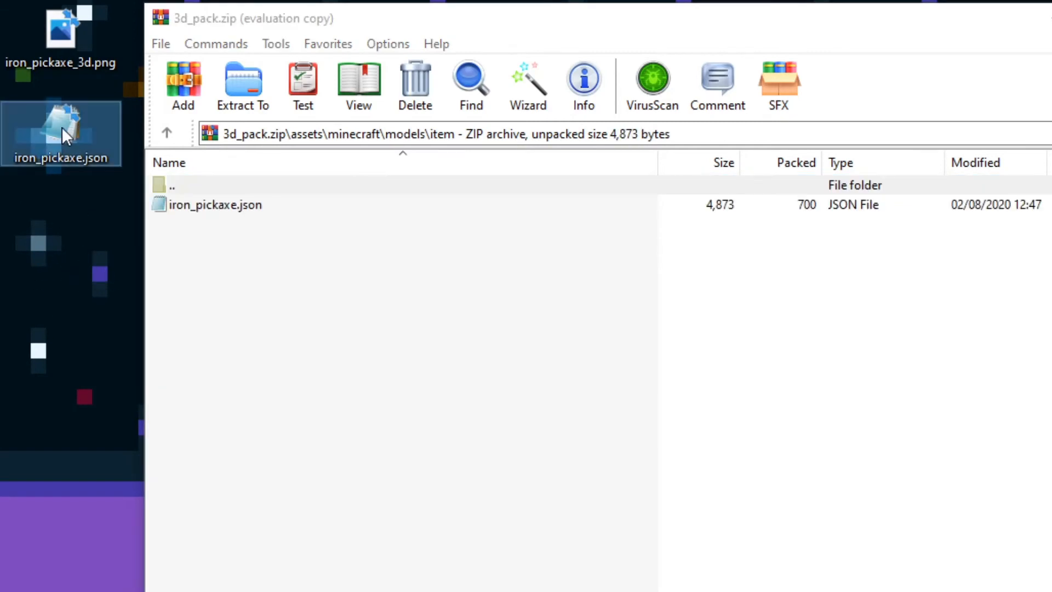
# - Open the desktop's iron_pickaxe.json in Notepad and replace Desktop with item in the "0" and "particle" texture paths
pyautogui.doubleClick(62, 128)
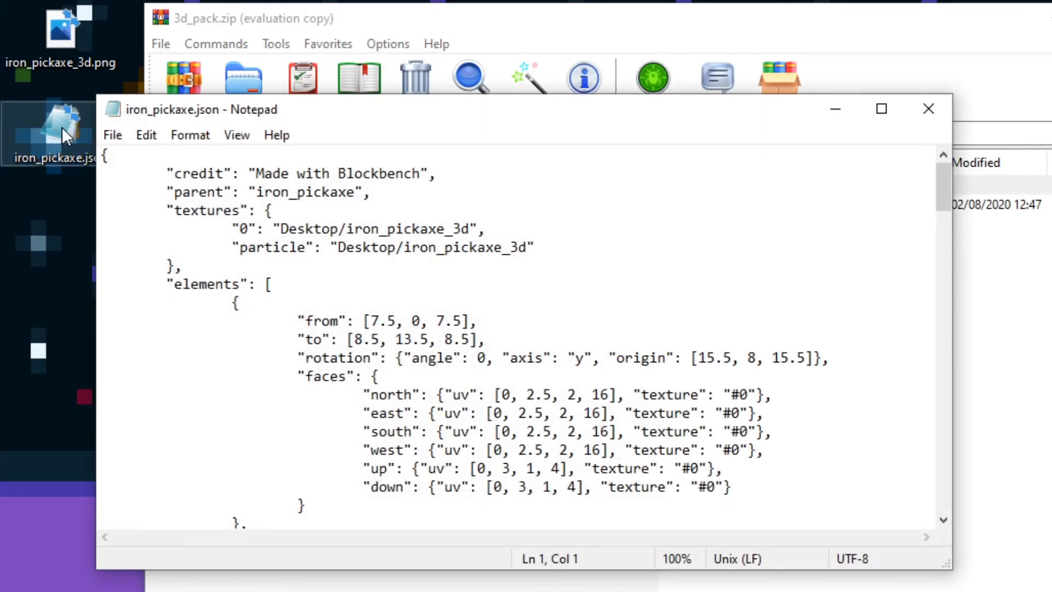
pyautogui.moveTo(339, 229); pyautogui.dragTo(282, 229)
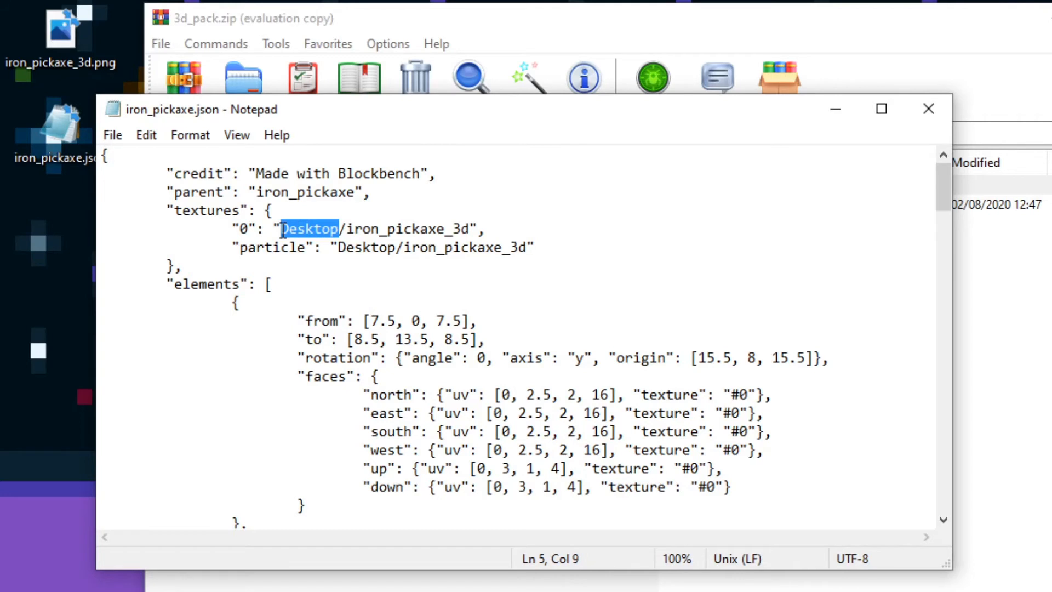
pyautogui.write('item')
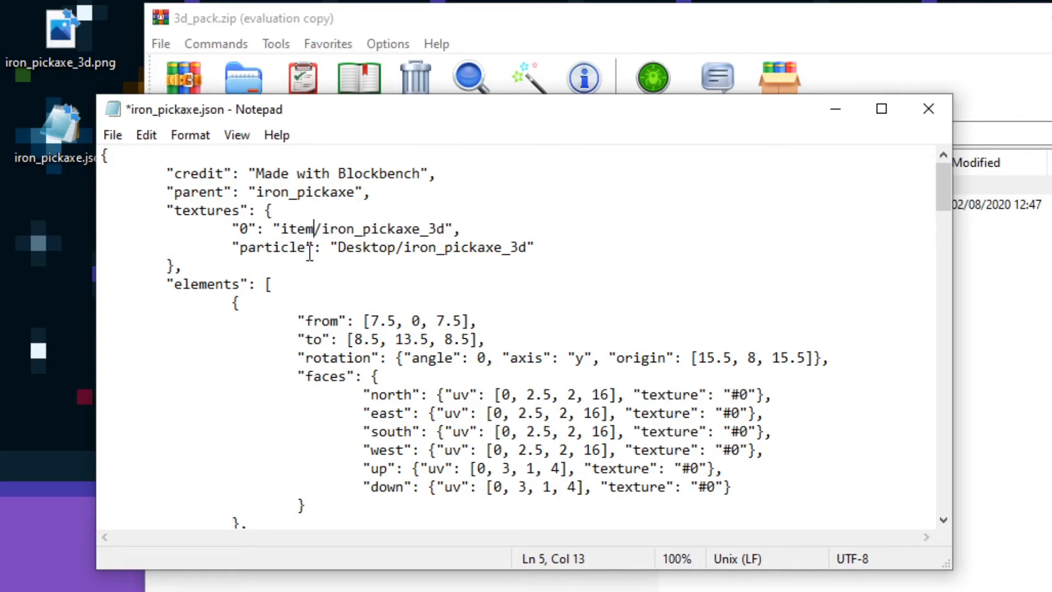
pyautogui.moveTo(401, 246); pyautogui.dragTo(338, 247)
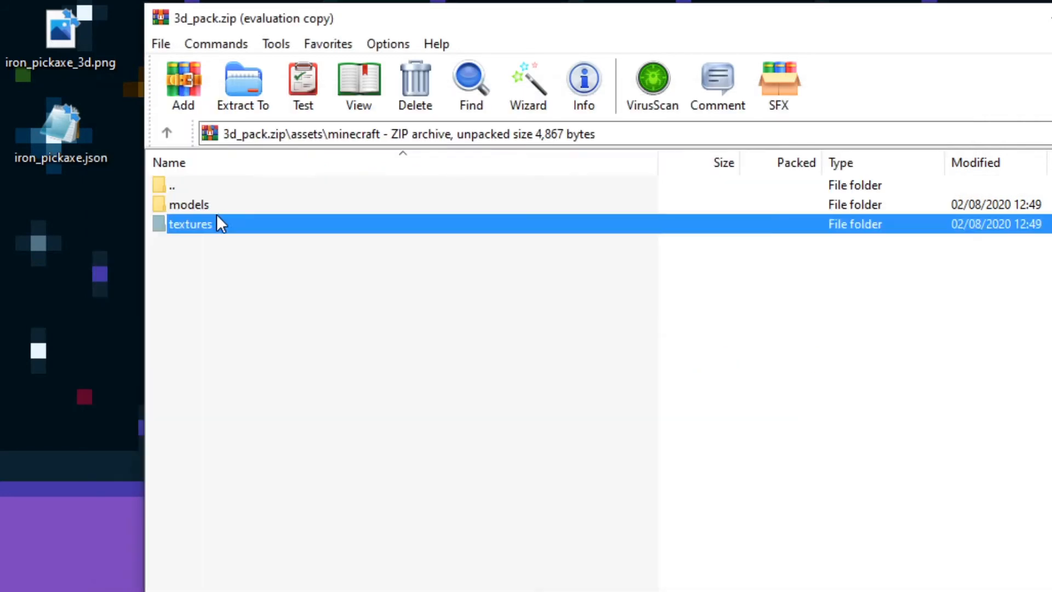
# - Inside the textures folder of 3d_pack.zip, create a folder named item and add the desktop's iron_pickaxe_3d.png to it
pyautogui.doubleClick(228, 223)
pyautogui.rightClick(228, 221)
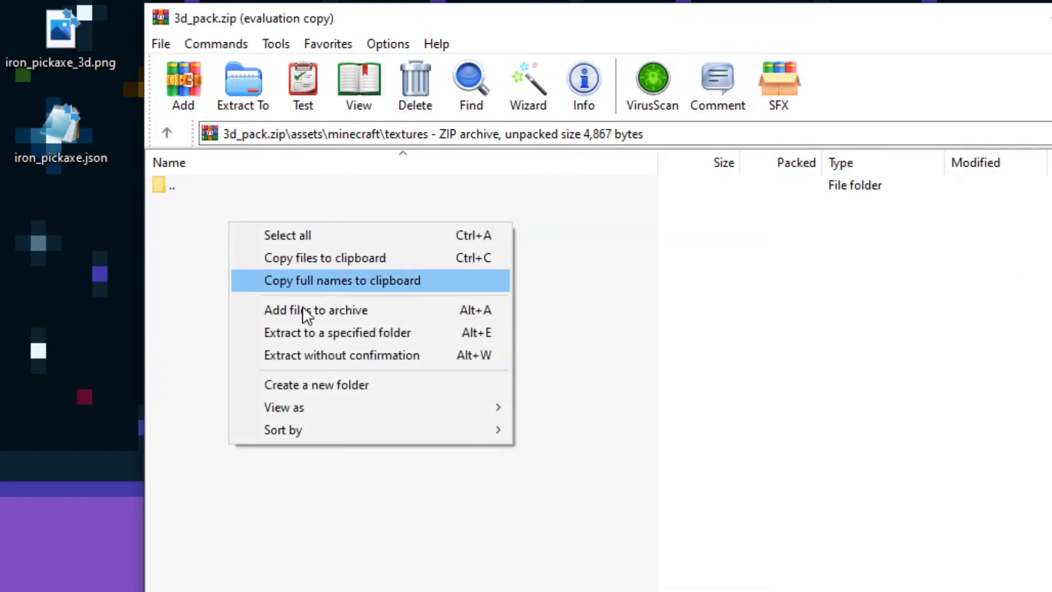
pyautogui.click(336, 385)
pyautogui.write('item')
pyautogui.press('Return')
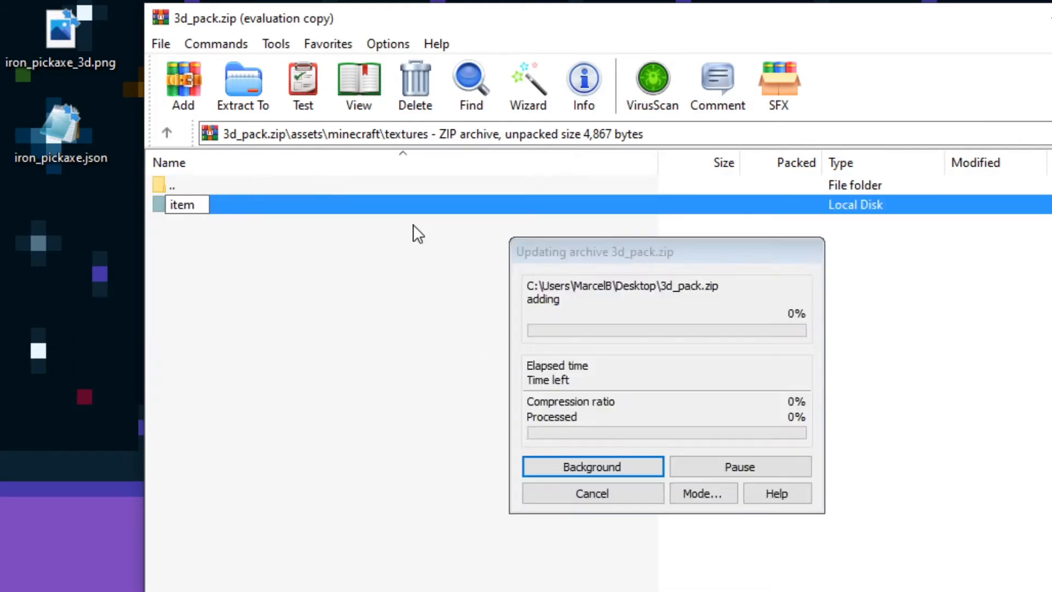
pyautogui.doubleClick(235, 205)
pyautogui.moveTo(49, 39); pyautogui.dragTo(293, 344)
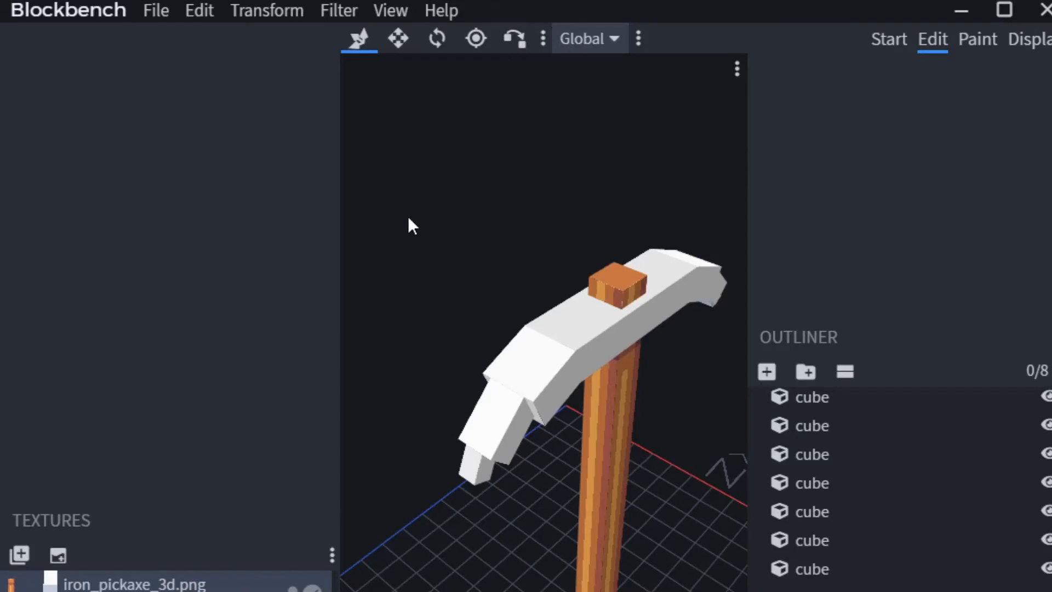
# - Switch to Blockbench and create a new Java Block/Item project with the file name drill
pyautogui.click(148, 10)
pyautogui.moveTo(195, 78)
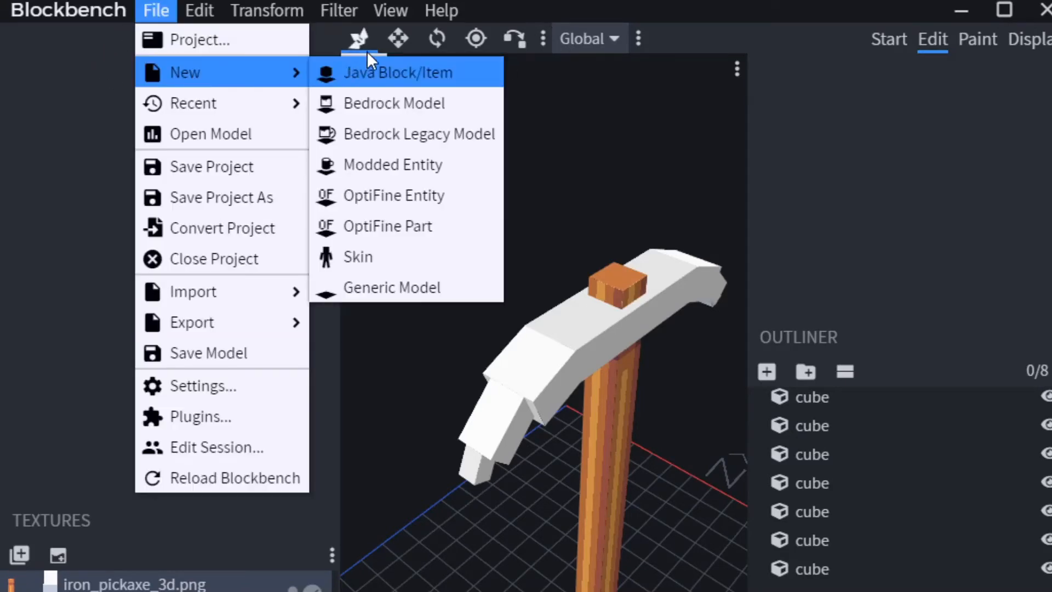
pyautogui.click(369, 75)
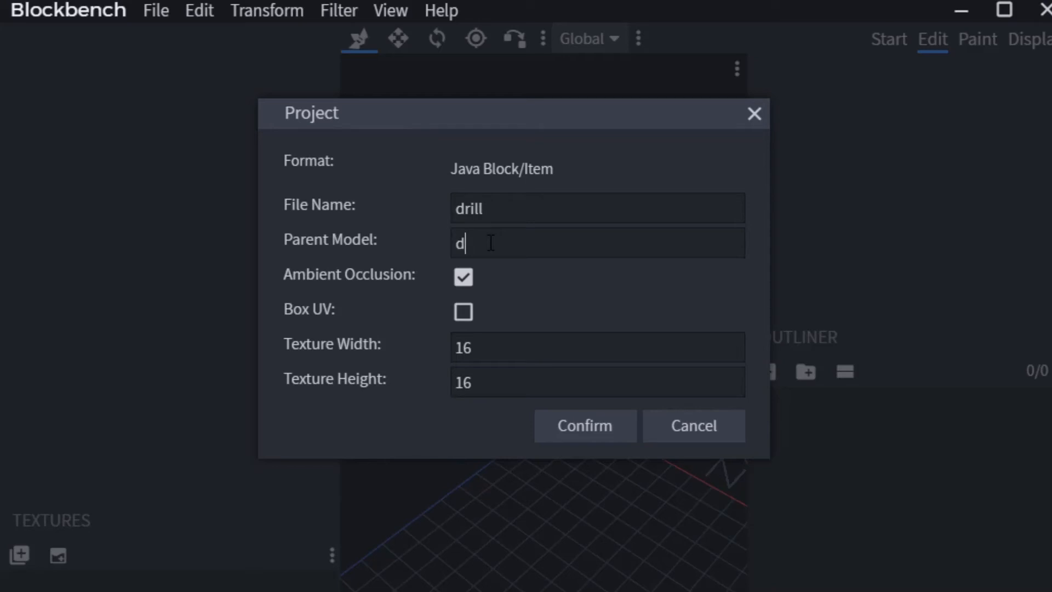
pyautogui.click(611, 439)
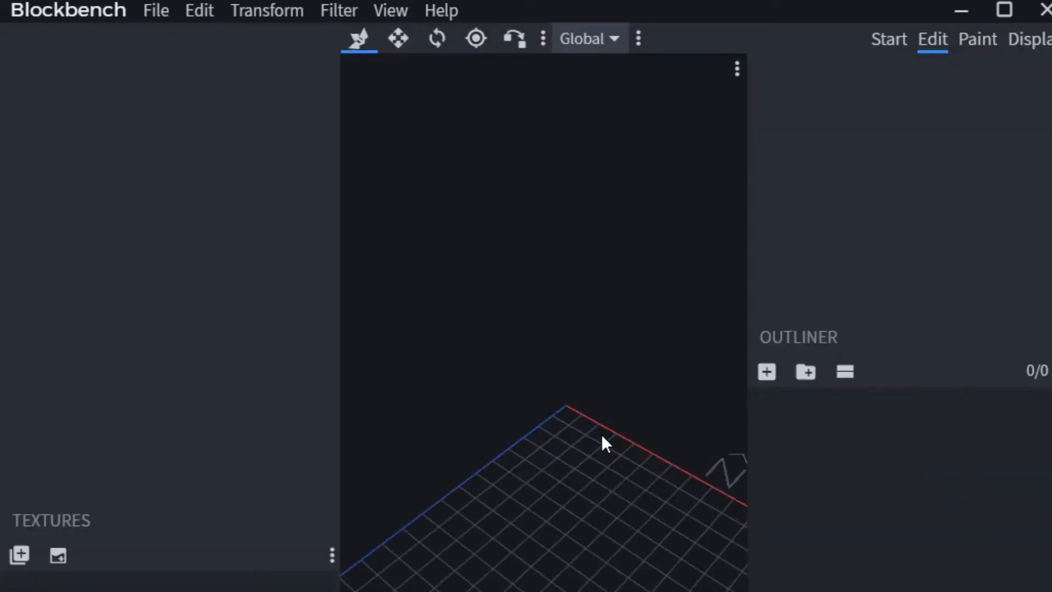
# - Add a cube and move it above the grid to position 7, 6, 6
pyautogui.moveTo(585, 405); pyautogui.dragTo(592, 283, button='right')
pyautogui.moveTo(596, 291); pyautogui.dragTo(624, 337)
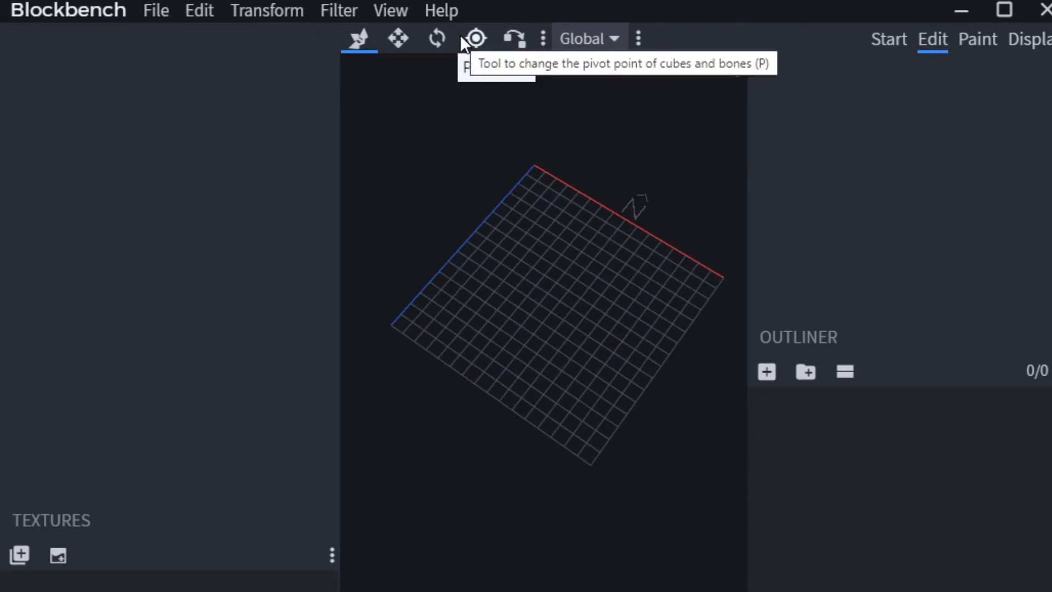
pyautogui.click(767, 372)
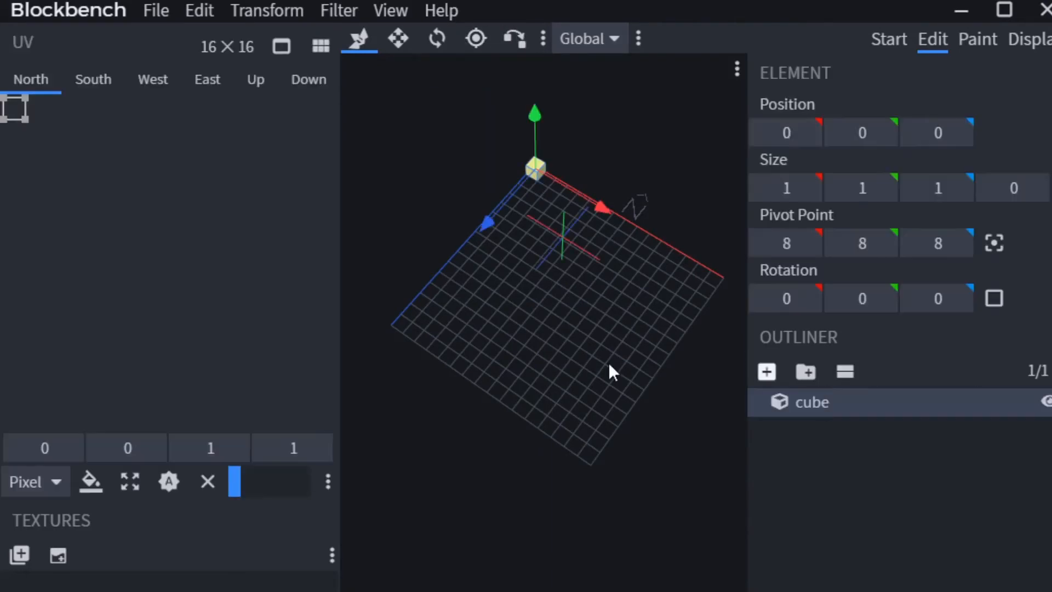
pyautogui.scroll(4, 603, 359)
pyautogui.moveTo(572, 187); pyautogui.dragTo(587, 225)
pyautogui.moveTo(454, 191); pyautogui.dragTo(401, 302)
pyautogui.moveTo(517, 267); pyautogui.dragTo(658, 336)
pyautogui.moveTo(652, 357); pyautogui.dragTo(651, 266)
pyautogui.moveTo(571, 196); pyautogui.dragTo(572, 77)
pyautogui.moveTo(538, 247); pyautogui.dragTo(536, 403, button='right')
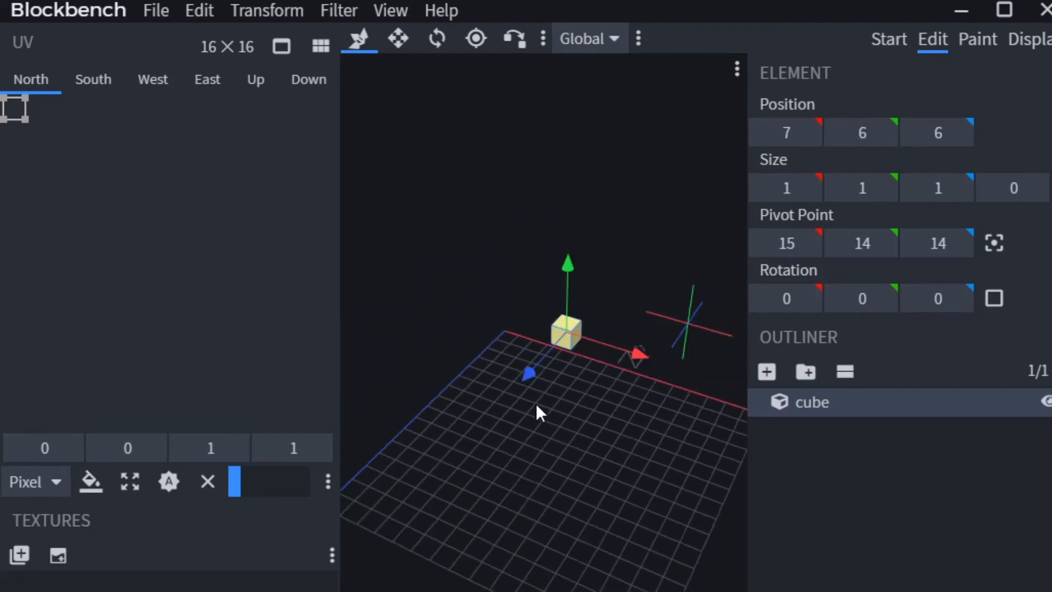
# - Raise and fine-position the cube over the grid at 6.5, 10, 6.5
pyautogui.moveTo(536, 404); pyautogui.dragTo(625, 401)
pyautogui.moveTo(606, 238); pyautogui.dragTo(607, 156)
pyautogui.click(399, 39)
pyautogui.moveTo(471, 208); pyautogui.dragTo(436, 252)
pyautogui.moveTo(636, 263); pyautogui.dragTo(608, 335)
pyautogui.click(359, 40)
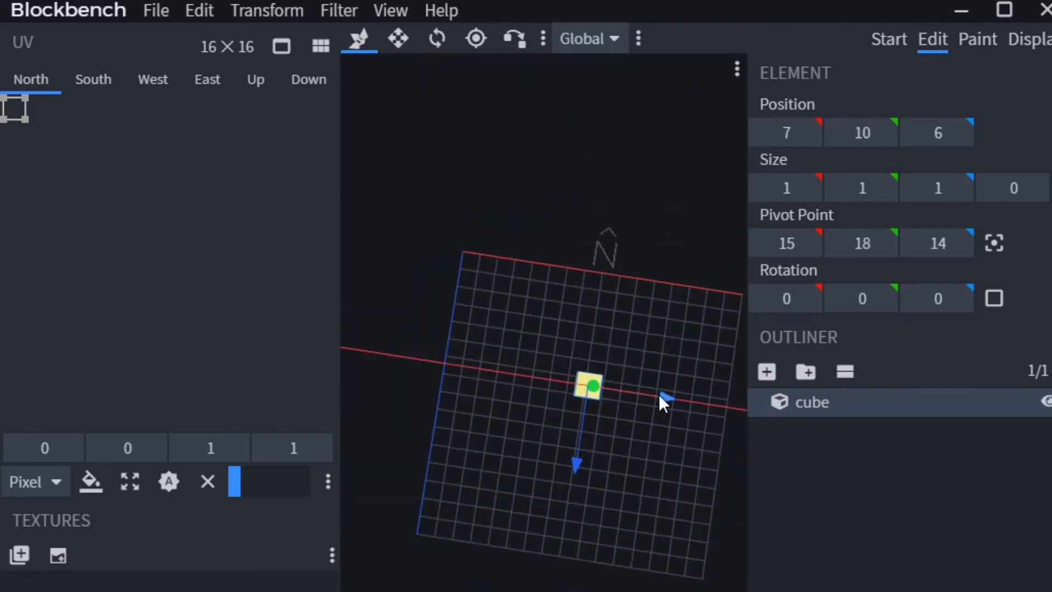
pyautogui.keyDown('shift'); pyautogui.moveTo(660, 397); pyautogui.dragTo(649, 395); pyautogui.keyUp('shift')
pyautogui.moveTo(609, 329); pyautogui.dragTo(577, 339)
pyautogui.keyDown('shift'); pyautogui.moveTo(527, 459); pyautogui.dragTo(520, 473); pyautogui.keyUp('shift')
pyautogui.moveTo(596, 313); pyautogui.dragTo(566, 190)
# - Shrink the cube to 0.5 × 0.75 × 0.5 to form the drill's tip
pyautogui.press('s')
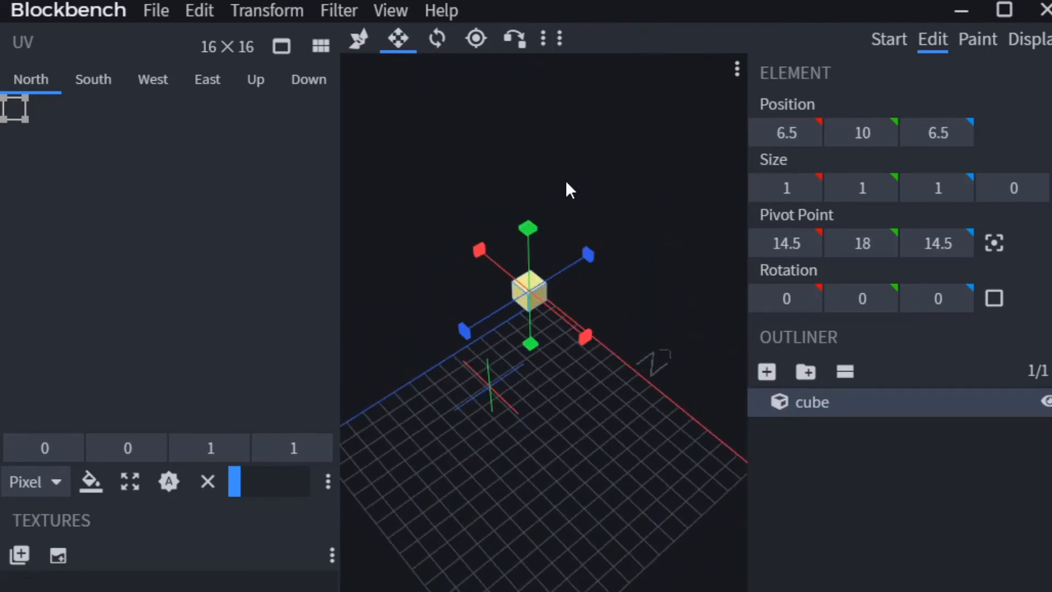
pyautogui.keyDown('shift'); pyautogui.moveTo(588, 256); pyautogui.dragTo(582, 260); pyautogui.keyUp('shift')
pyautogui.keyDown('shift'); pyautogui.moveTo(579, 337); pyautogui.dragTo(573, 332); pyautogui.keyUp('shift')
pyautogui.keyDown('shift'); pyautogui.moveTo(465, 332); pyautogui.dragTo(471, 329); pyautogui.keyUp('shift')
pyautogui.keyDown('shift'); pyautogui.moveTo(477, 251); pyautogui.dragTo(483, 256); pyautogui.keyUp('shift')
pyautogui.keyDown('shift'); pyautogui.moveTo(526, 228); pyautogui.dragTo(526, 236); pyautogui.keyUp('shift')
pyautogui.moveTo(478, 197); pyautogui.dragTo(479, 132)
# - Duplicate the tip cube, move the copy directly below to height 9.25 and widen it on all four sides
pyautogui.hotkey('ctrl', 'd')
pyautogui.keyDown('shift'); pyautogui.moveTo(532, 154); pyautogui.dragTo(558, 187); pyautogui.keyUp('shift')
pyautogui.press('s')
pyautogui.keyDown('shift'); pyautogui.moveTo(484, 340); pyautogui.dragTo(478, 343); pyautogui.keyUp('shift')
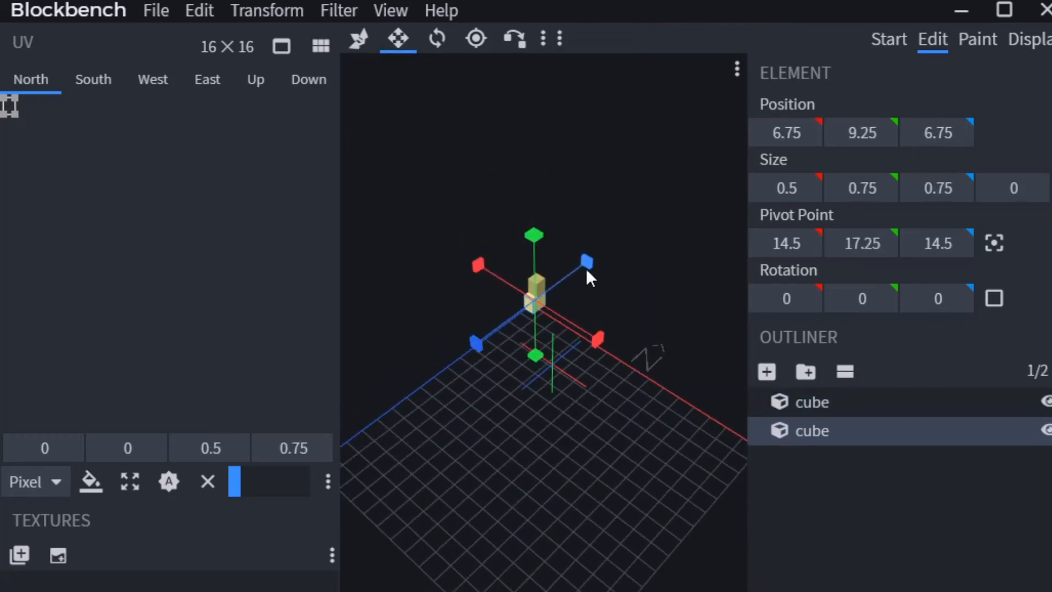
pyautogui.keyDown('shift'); pyautogui.moveTo(586, 267); pyautogui.dragTo(591, 262); pyautogui.keyUp('shift')
pyautogui.keyDown('shift'); pyautogui.moveTo(598, 338); pyautogui.dragTo(603, 341); pyautogui.keyUp('shift')
pyautogui.keyDown('shift'); pyautogui.moveTo(489, 267); pyautogui.dragTo(484, 263); pyautogui.keyUp('shift')
# - Duplicate the second block, place the copy directly beneath it and enlarge it into a wider third tier
pyautogui.rightClick(534, 309)
pyautogui.click(591, 350)
pyautogui.keyDown('shift'); pyautogui.moveTo(530, 232); pyautogui.dragTo(529, 246); pyautogui.keyUp('shift')
pyautogui.press('s')
pyautogui.moveTo(570, 339); pyautogui.dragTo(541, 336)
pyautogui.keyDown('shift'); pyautogui.moveTo(488, 280); pyautogui.dragTo(482, 281); pyautogui.keyUp('shift')
pyautogui.keyDown('shift'); pyautogui.moveTo(610, 277); pyautogui.dragTo(618, 278); pyautogui.keyUp('shift')
pyautogui.moveTo(616, 291); pyautogui.dragTo(596, 349)
pyautogui.keyDown('shift'); pyautogui.moveTo(480, 351); pyautogui.dragTo(477, 348); pyautogui.keyUp('shift')
pyautogui.moveTo(639, 380); pyautogui.dragTo(619, 307)
# - Duplicate the third tier, move the copy beneath it and enlarge it to a 2 × 2.25 × 2 fourth tier
pyautogui.rightClick(520, 279)
pyautogui.click(573, 326)
pyautogui.keyDown('shift'); pyautogui.moveTo(530, 181); pyautogui.dragTo(532, 207); pyautogui.keyUp('shift')
pyautogui.click(406, 43)
pyautogui.moveTo(510, 348); pyautogui.dragTo(533, 397)
pyautogui.keyDown('shift'); pyautogui.moveTo(467, 346); pyautogui.dragTo(459, 349); pyautogui.keyUp('shift')
pyautogui.keyDown('shift'); pyautogui.moveTo(593, 345); pyautogui.dragTo(599, 349); pyautogui.keyUp('shift')
pyautogui.keyDown('shift'); pyautogui.moveTo(588, 297); pyautogui.dragTo(595, 294); pyautogui.keyUp('shift')
pyautogui.moveTo(608, 310); pyautogui.dragTo(653, 370)
pyautogui.keyDown('shift'); pyautogui.moveTo(491, 361); pyautogui.dragTo(490, 354); pyautogui.keyUp('shift')
pyautogui.moveTo(505, 392); pyautogui.dragTo(487, 347)
# - Add a new cube and position it centrally beneath the stack's widest block
pyautogui.click(825, 574)
pyautogui.moveTo(633, 280); pyautogui.dragTo(641, 272)
pyautogui.click(767, 372)
pyautogui.moveTo(636, 351); pyautogui.dragTo(679, 373)
pyautogui.click(359, 40)
pyautogui.moveTo(525, 365); pyautogui.dragTo(631, 359)
pyautogui.moveTo(568, 410); pyautogui.dragTo(592, 486)
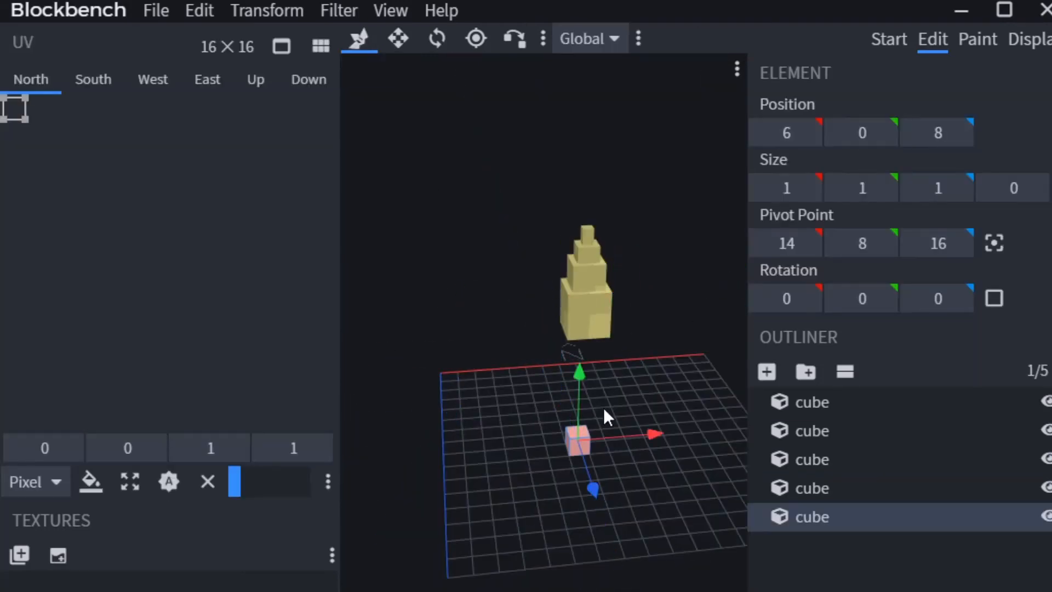
pyautogui.moveTo(578, 375); pyautogui.dragTo(579, 288)
pyautogui.moveTo(494, 331); pyautogui.dragTo(599, 305)
pyautogui.keyDown('shift'); pyautogui.moveTo(620, 232); pyautogui.dragTo(623, 236); pyautogui.keyUp('shift')
pyautogui.keyDown('shift'); pyautogui.moveTo(702, 323); pyautogui.dragTo(662, 321); pyautogui.keyUp('shift')
pyautogui.moveTo(656, 156); pyautogui.dragTo(584, 178)
# - Resize the new base cube to 3 × 1 × 3 around the underside of the stack
pyautogui.click(398, 39)
pyautogui.moveTo(439, 351); pyautogui.dragTo(425, 312)
pyautogui.keyDown('shift'); pyautogui.moveTo(436, 301); pyautogui.dragTo(422, 302); pyautogui.keyUp('shift')
pyautogui.moveTo(460, 351); pyautogui.dragTo(433, 381)
pyautogui.moveTo(530, 315); pyautogui.dragTo(541, 339)
pyautogui.moveTo(477, 263); pyautogui.dragTo(593, 330)
pyautogui.keyDown('shift'); pyautogui.moveTo(437, 326); pyautogui.dragTo(420, 326); pyautogui.keyUp('shift')
pyautogui.moveTo(509, 383); pyautogui.dragTo(430, 359)
pyautogui.keyDown('shift'); pyautogui.moveTo(508, 347); pyautogui.dragTo(463, 366); pyautogui.keyUp('shift')
# - Set the marker color of all four stacked drill-bit blocks to Light Blue
pyautogui.rightClick(573, 289)
pyautogui.moveTo(663, 429)
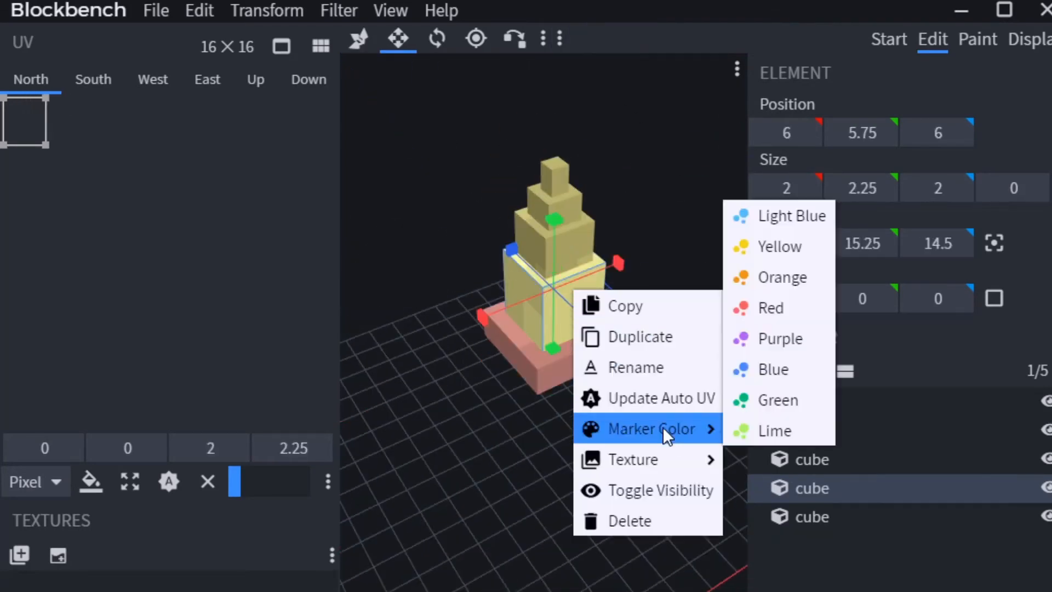
pyautogui.click(784, 215)
pyautogui.rightClick(560, 255)
pyautogui.moveTo(652, 395)
pyautogui.click(767, 395)
pyautogui.rightClick(567, 212)
pyautogui.moveTo(646, 350)
pyautogui.click(767, 350)
pyautogui.rightClick(555, 179)
pyautogui.click(756, 318)
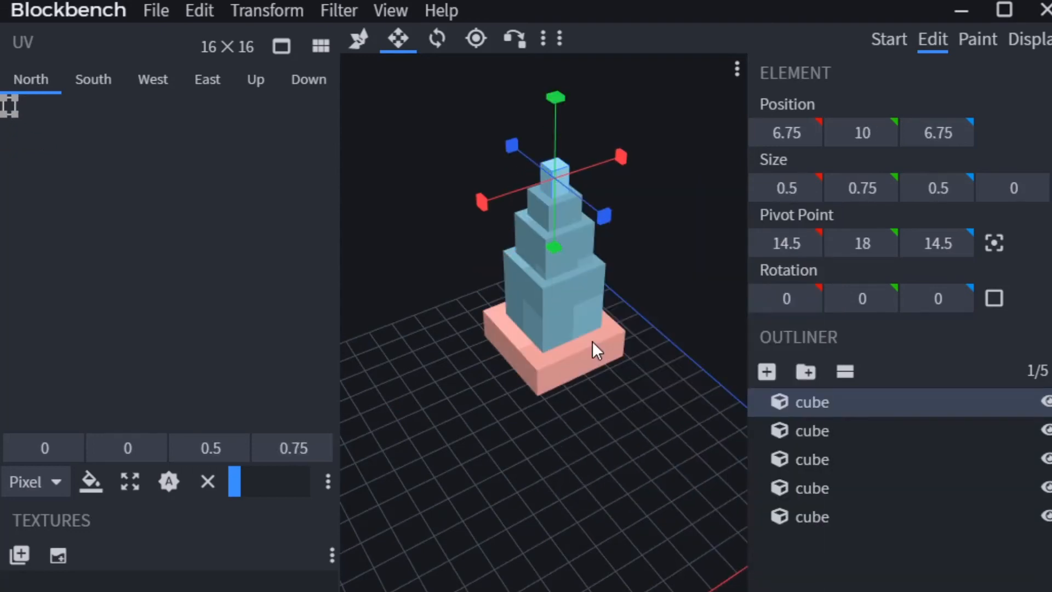
# - Set the base slab's marker color to Green
pyautogui.rightClick(592, 343)
pyautogui.moveTo(674, 481)
pyautogui.click(781, 445)
# - Duplicate the green base directly beneath itself at height 3.75 and narrow the copy's X size to 2.5
pyautogui.moveTo(578, 383); pyautogui.dragTo(573, 312)
pyautogui.rightClick(573, 311)
pyautogui.click(641, 360)
pyautogui.moveTo(557, 214); pyautogui.dragTo(558, 246)
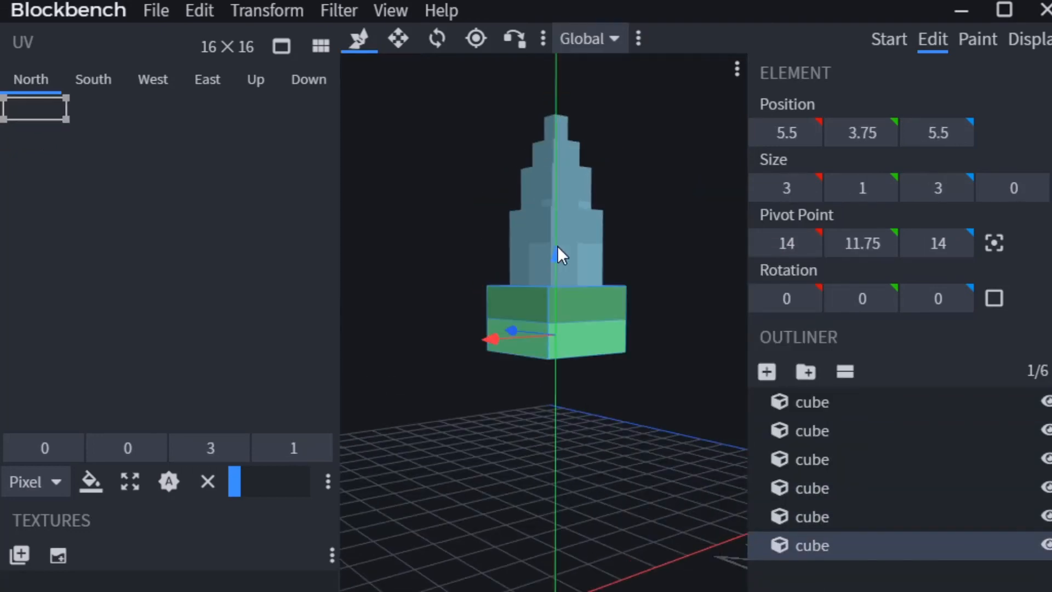
pyautogui.click(399, 38)
pyautogui.moveTo(406, 154); pyautogui.dragTo(389, 135)
pyautogui.keyDown('shift'); pyautogui.moveTo(474, 322); pyautogui.dragTo(482, 322); pyautogui.keyUp('shift')
pyautogui.moveTo(421, 300); pyautogui.dragTo(384, 279)
pyautogui.keyDown('shift'); pyautogui.moveTo(622, 322); pyautogui.dragTo(615, 322); pyautogui.keyUp('shift')
pyautogui.moveTo(466, 181); pyautogui.dragTo(521, 153)
# - Duplicate the narrowed green slab and move the copy down to height 2.75
pyautogui.rightClick(573, 320)
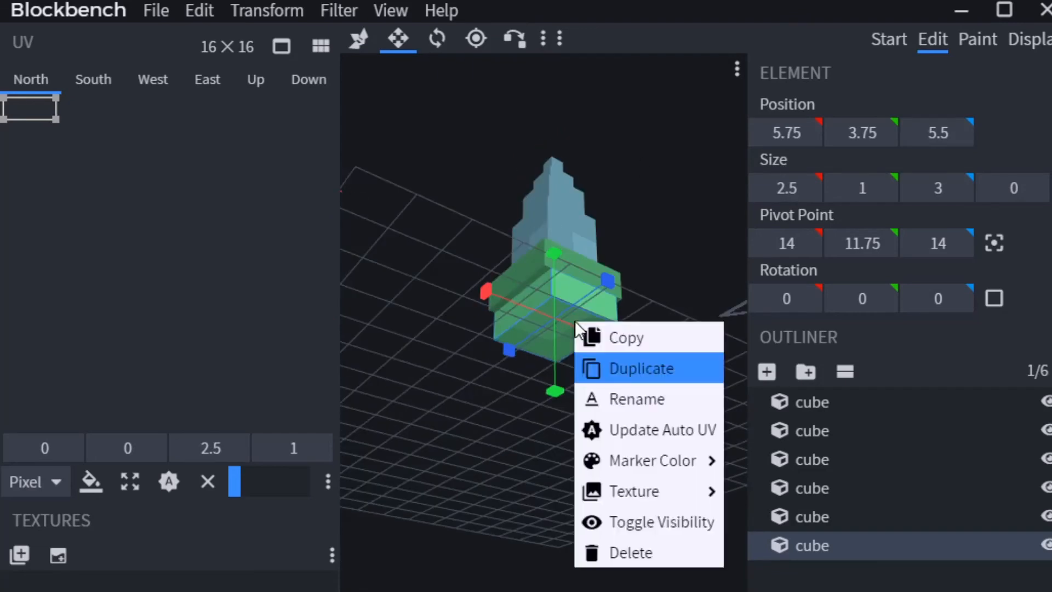
pyautogui.click(641, 367)
pyautogui.moveTo(600, 405); pyautogui.dragTo(602, 443)
pyautogui.moveTo(555, 249); pyautogui.dragTo(555, 283)
# - Shorten the upper narrowed slab from below to a height of 0.5
pyautogui.click(408, 40)
pyautogui.click(527, 315)
pyautogui.keyDown('shift'); pyautogui.moveTo(555, 400); pyautogui.dragTo(552, 374); pyautogui.keyUp('shift')
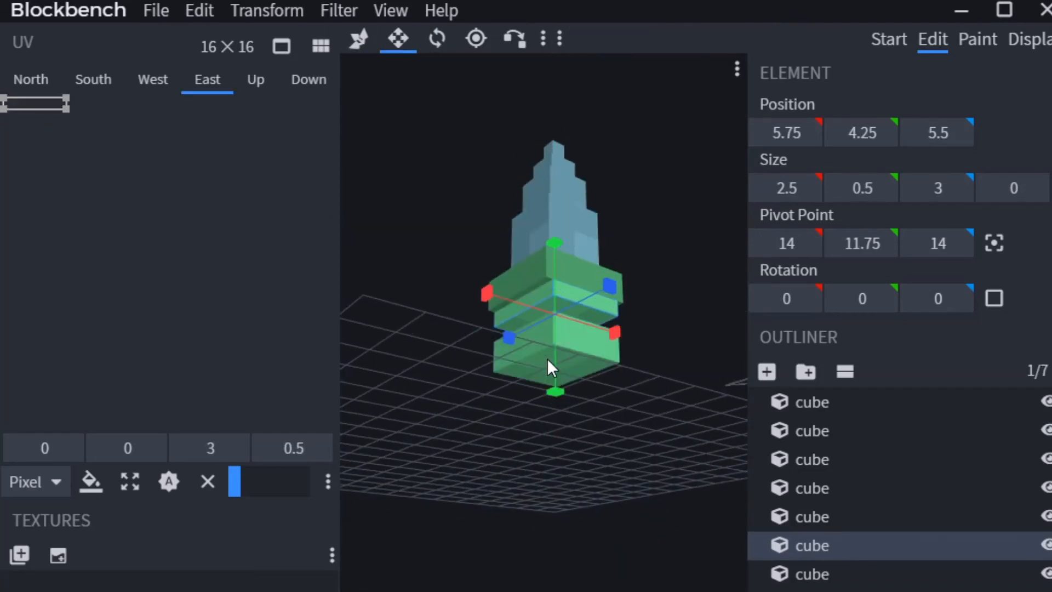
# - Resize the lowest green block to a 0.25 × 1 × 2.5 side wall and raise it to height 3.25
pyautogui.click(547, 360)
pyautogui.keyDown('shift'); pyautogui.moveTo(609, 324); pyautogui.dragTo(610, 324); pyautogui.keyUp('shift')
pyautogui.moveTo(653, 351); pyautogui.dragTo(520, 344)
pyautogui.moveTo(570, 304); pyautogui.dragTo(603, 324)
pyautogui.click(498, 365)
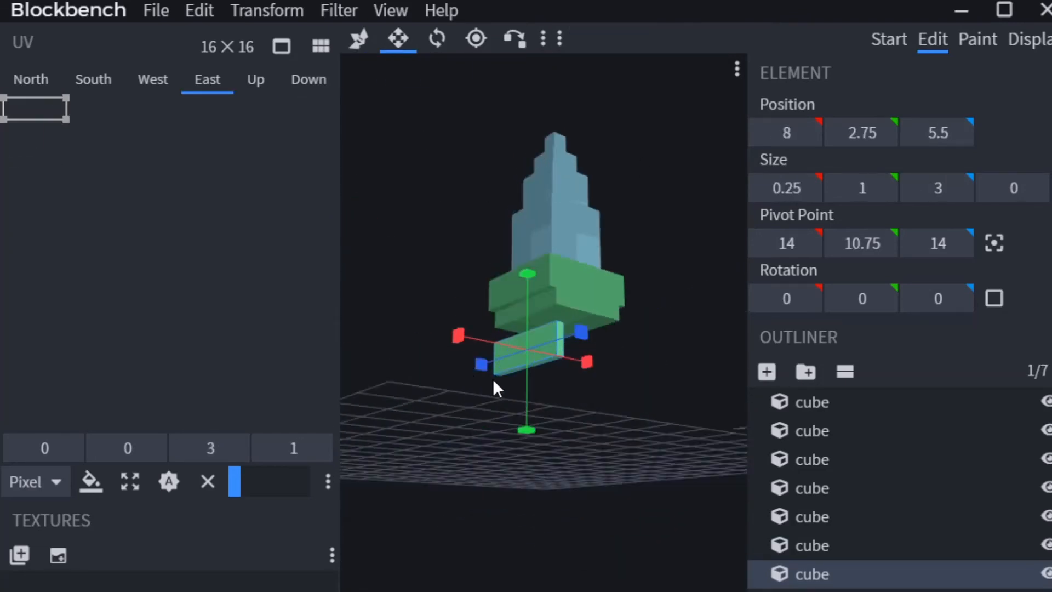
pyautogui.moveTo(492, 380); pyautogui.dragTo(534, 392)
pyautogui.keyDown('shift'); pyautogui.moveTo(645, 357); pyautogui.dragTo(636, 356); pyautogui.keyUp('shift')
pyautogui.keyDown('shift'); pyautogui.moveTo(490, 357); pyautogui.dragTo(433, 339); pyautogui.keyUp('shift')
pyautogui.click(359, 39)
pyautogui.moveTo(529, 280); pyautogui.dragTo(529, 263)
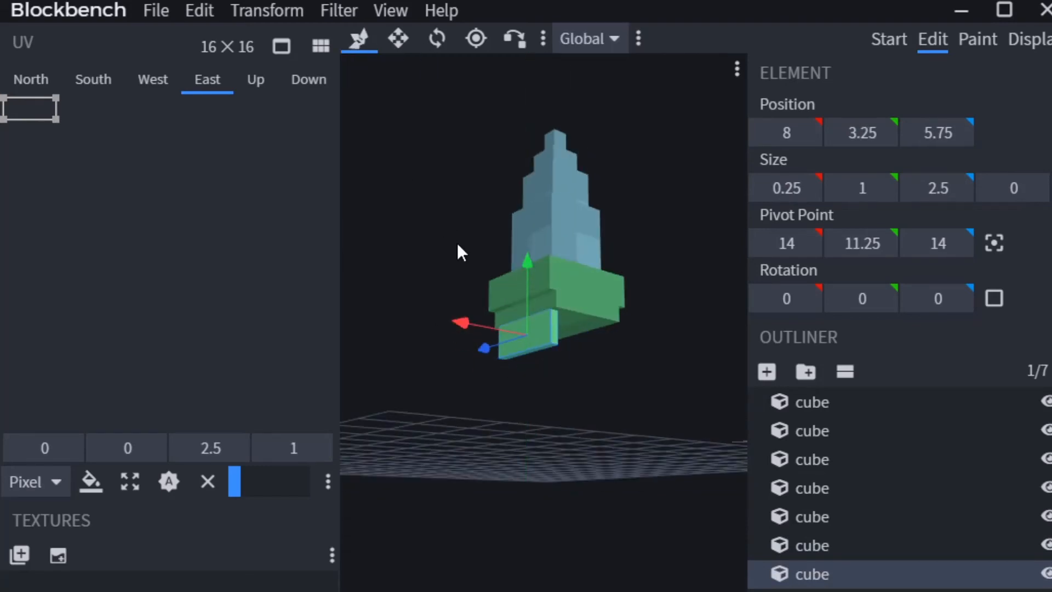
# - Duplicate the thin side wall and move the copy to the opposite side at X position 5.75
pyautogui.moveTo(458, 244); pyautogui.dragTo(378, 260)
pyautogui.rightClick(491, 364)
pyautogui.rightClick(488, 347)
pyautogui.click(553, 395)
pyautogui.moveTo(441, 355); pyautogui.dragTo(499, 347)
pyautogui.moveTo(694, 310); pyautogui.dragTo(636, 291)
pyautogui.scroll(5, 636, 290)
pyautogui.keyDown('shift'); pyautogui.moveTo(496, 336); pyautogui.dragTo(513, 336); pyautogui.keyUp('shift')
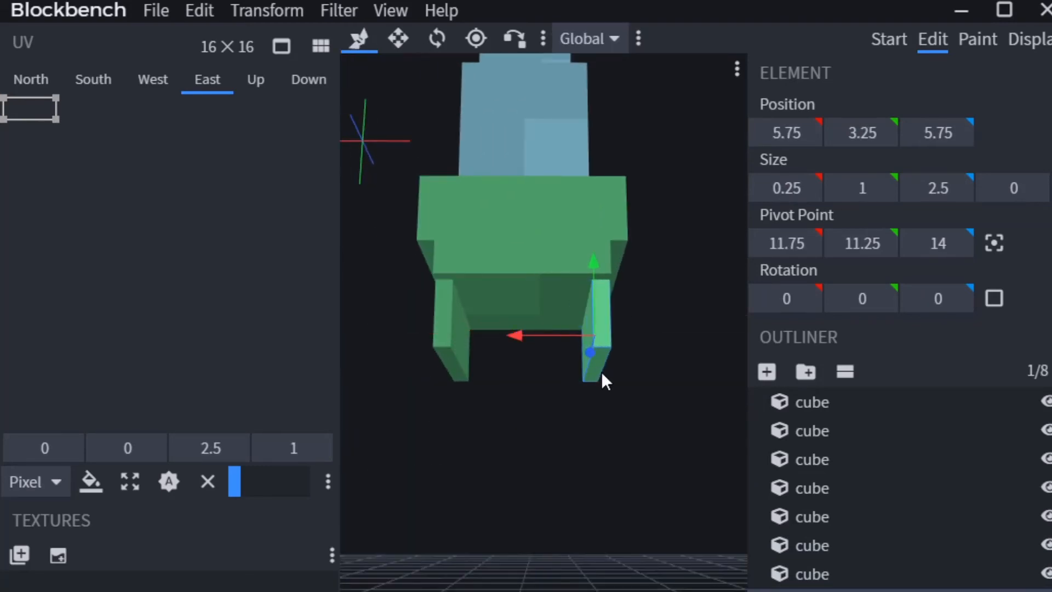
# - Duplicate the second side wall and turn the copy into a 2.5 × 0.25 × 2.5 floor plate beneath both walls at height 3
pyautogui.rightClick(600, 372)
pyautogui.click(641, 421)
pyautogui.moveTo(588, 272); pyautogui.dragTo(589, 336)
pyautogui.click(396, 42)
pyautogui.keyDown('shift'); pyautogui.moveTo(597, 476); pyautogui.dragTo(601, 419); pyautogui.keyUp('shift')
pyautogui.keyDown('shift'); pyautogui.moveTo(515, 374); pyautogui.dragTo(361, 379); pyautogui.keyUp('shift')
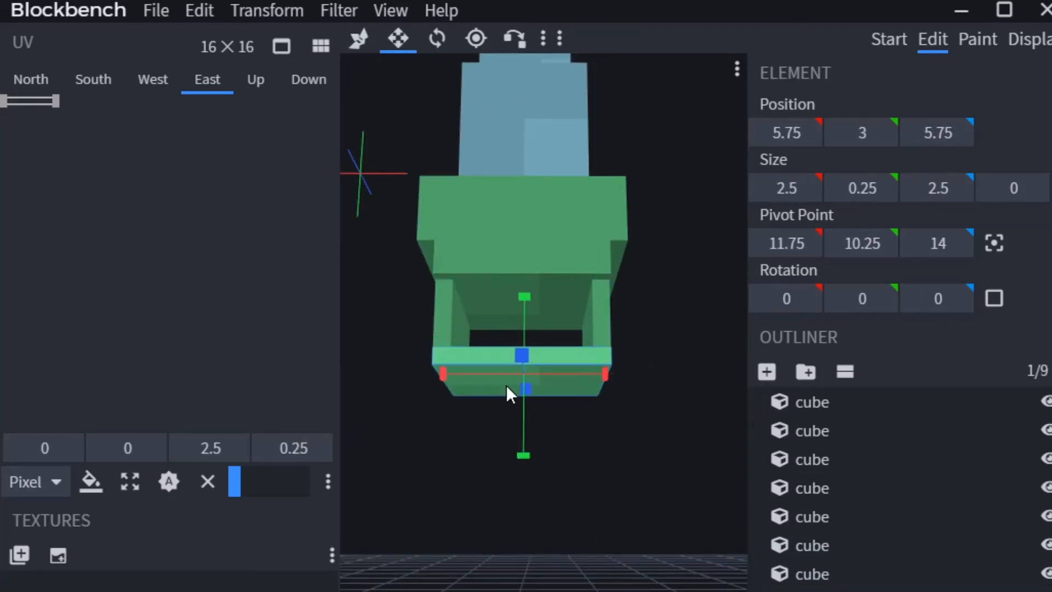
pyautogui.moveTo(576, 417); pyautogui.dragTo(607, 418)
pyautogui.scroll(-4, 607, 419)
pyautogui.moveTo(644, 230); pyautogui.dragTo(681, 289)
pyautogui.scroll(4, 681, 288)
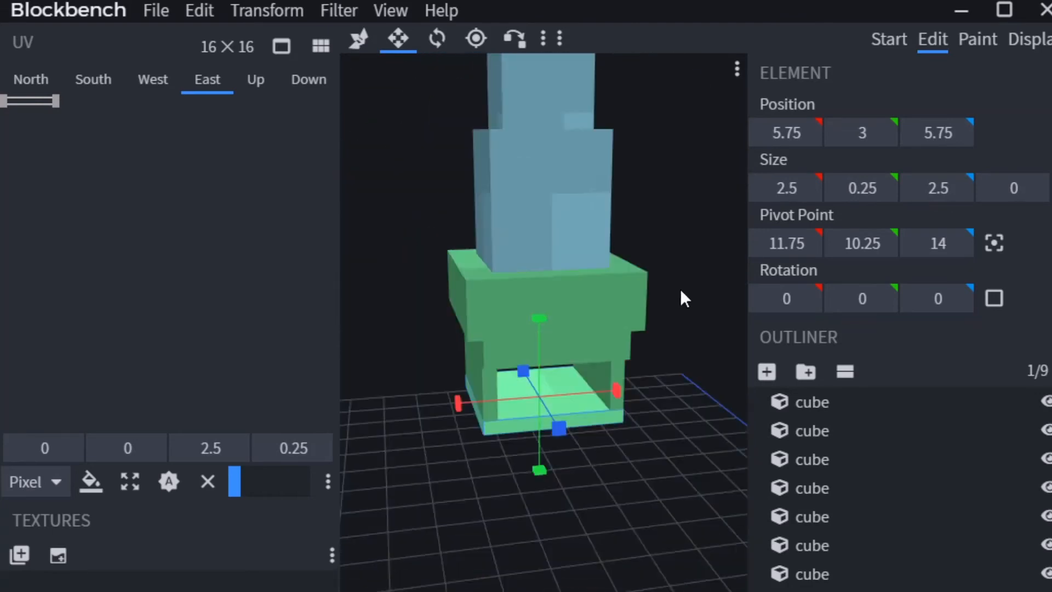
pyautogui.scroll(-5, 685, 288)
pyautogui.click(685, 289)
pyautogui.moveTo(585, 542); pyautogui.dragTo(613, 527)
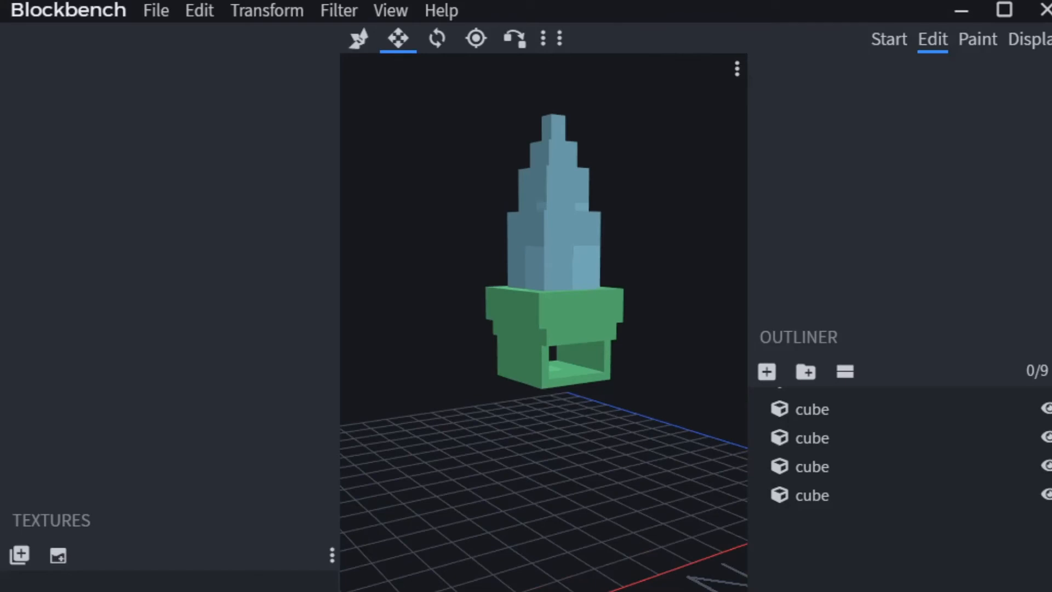
pyautogui.moveTo(606, 572); pyautogui.dragTo(581, 590)
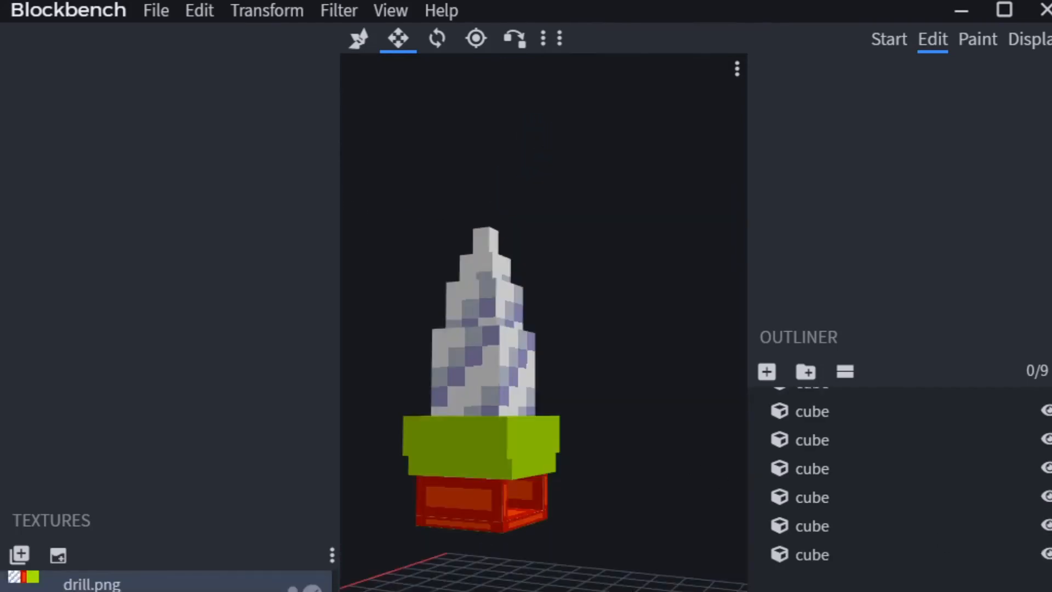
pyautogui.moveTo(647, 471); pyautogui.dragTo(820, 489)
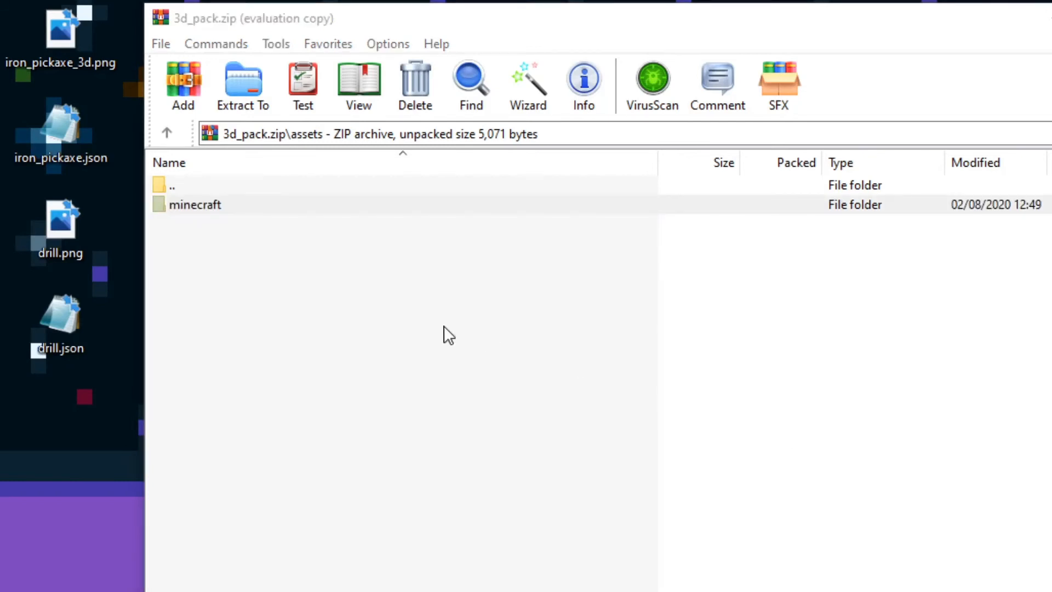
# - Switch to the 3d_pack.zip archive in WinRAR and create a folder named optifine inside assets\minecraft
pyautogui.click(223, 209)
pyautogui.doubleClick(224, 209)
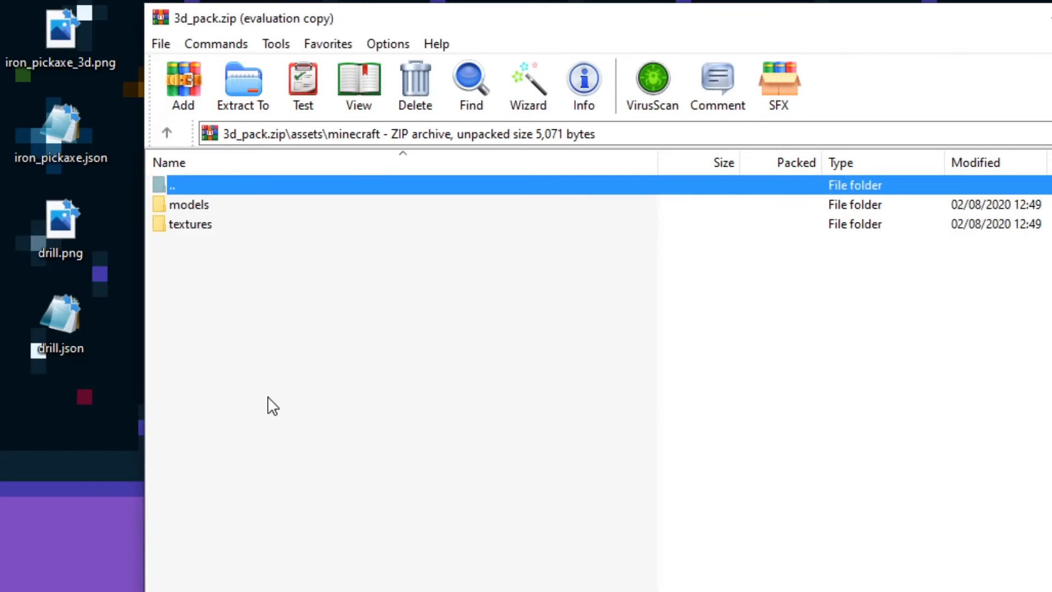
pyautogui.rightClick(272, 405)
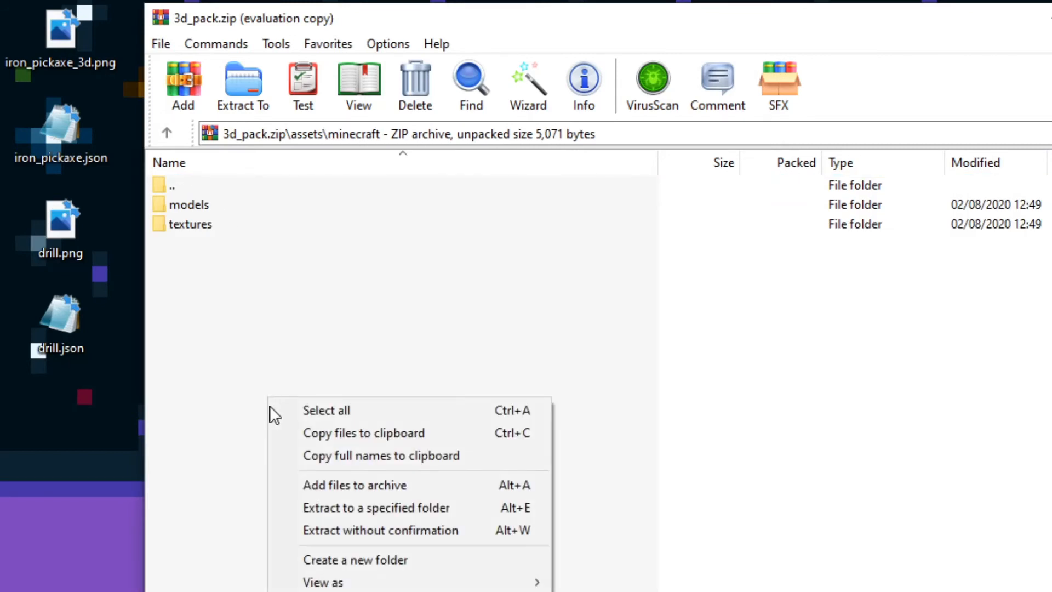
pyautogui.click(354, 564)
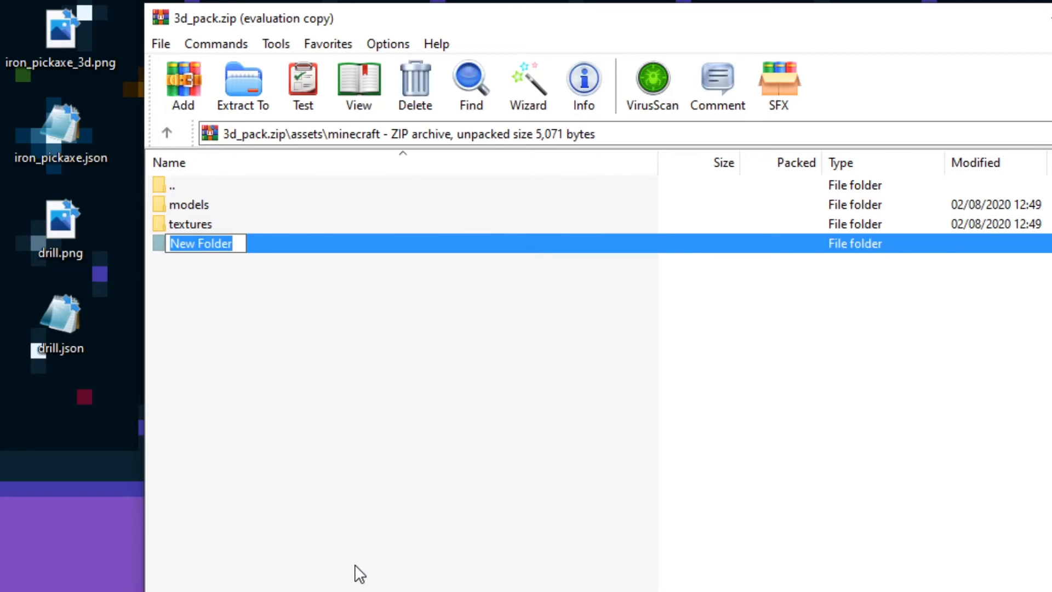
pyautogui.write('optifine')
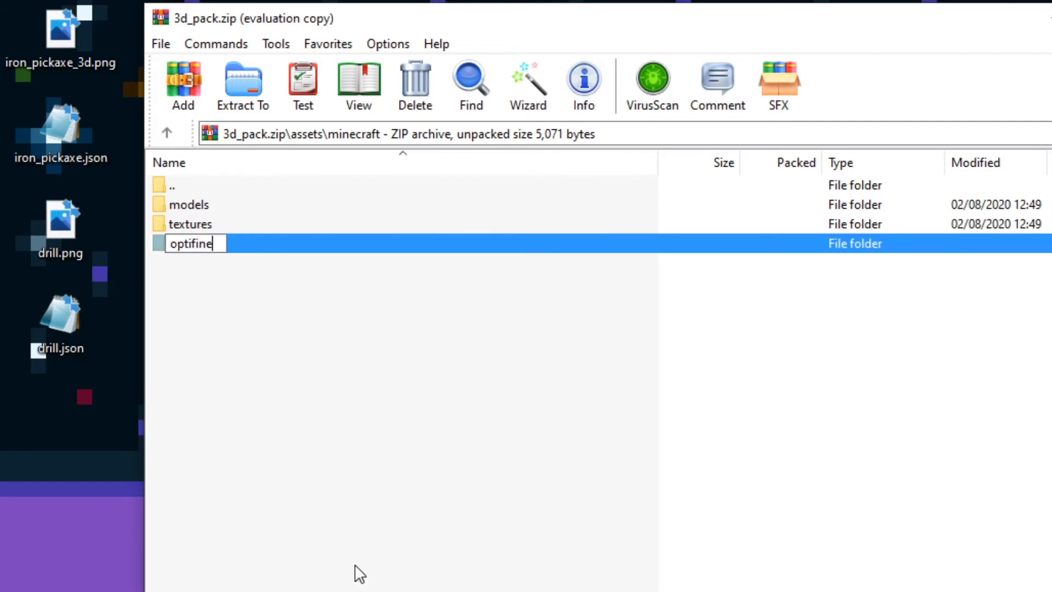
pyautogui.press('Return')
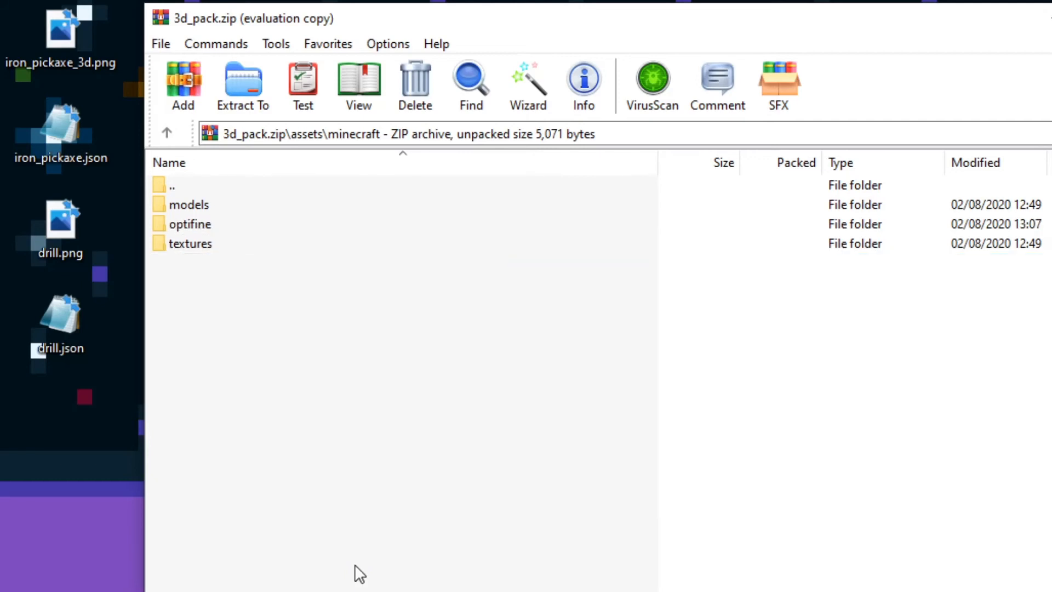
# - Create a folder named cit inside the optifine folder
pyautogui.click(235, 224)
pyautogui.click(234, 224)
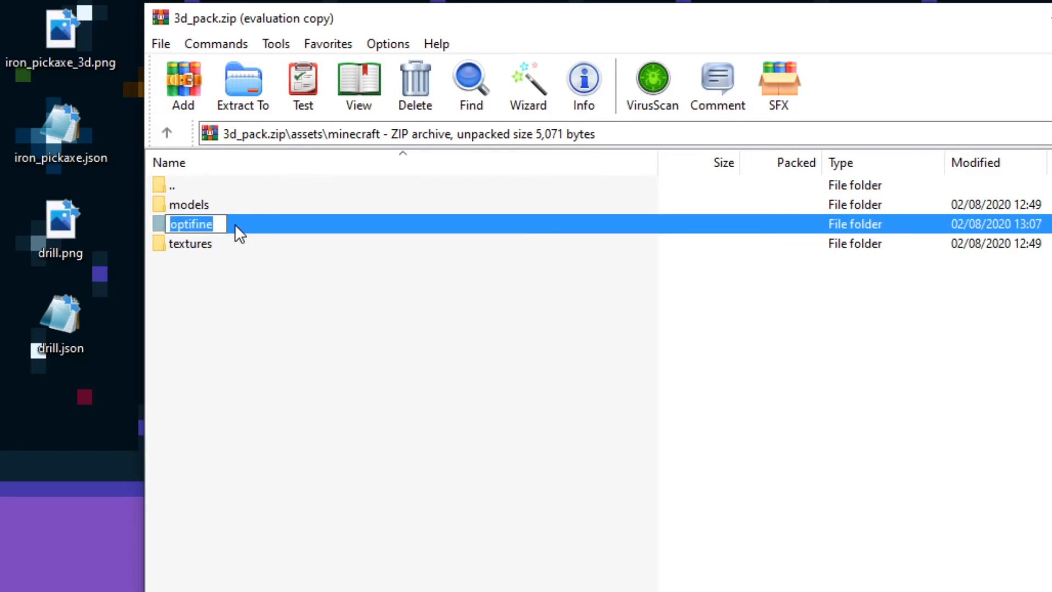
pyautogui.doubleClick(235, 224)
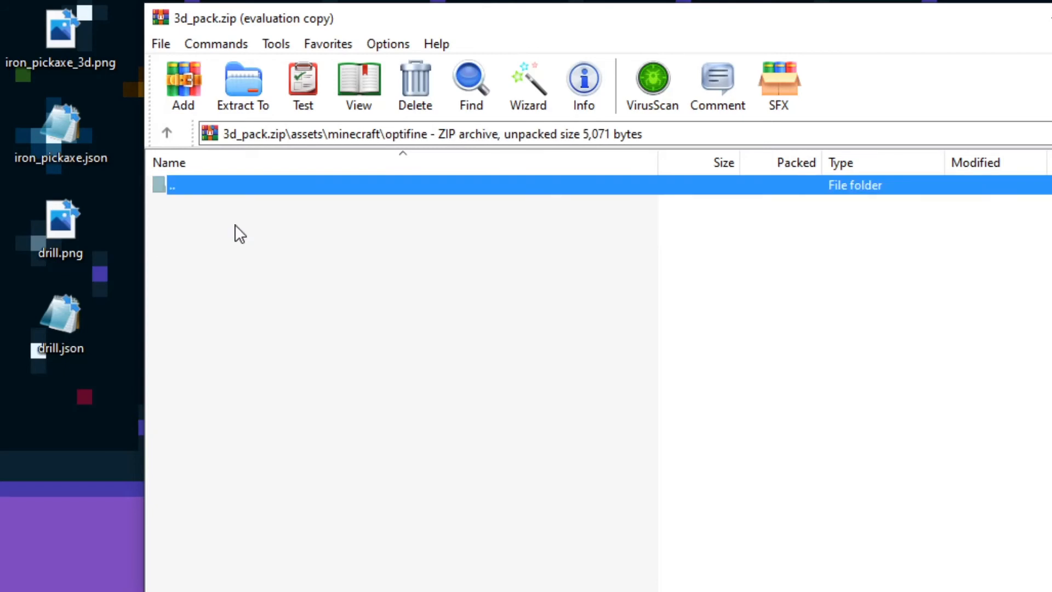
pyautogui.click(240, 234)
pyautogui.rightClick(193, 274)
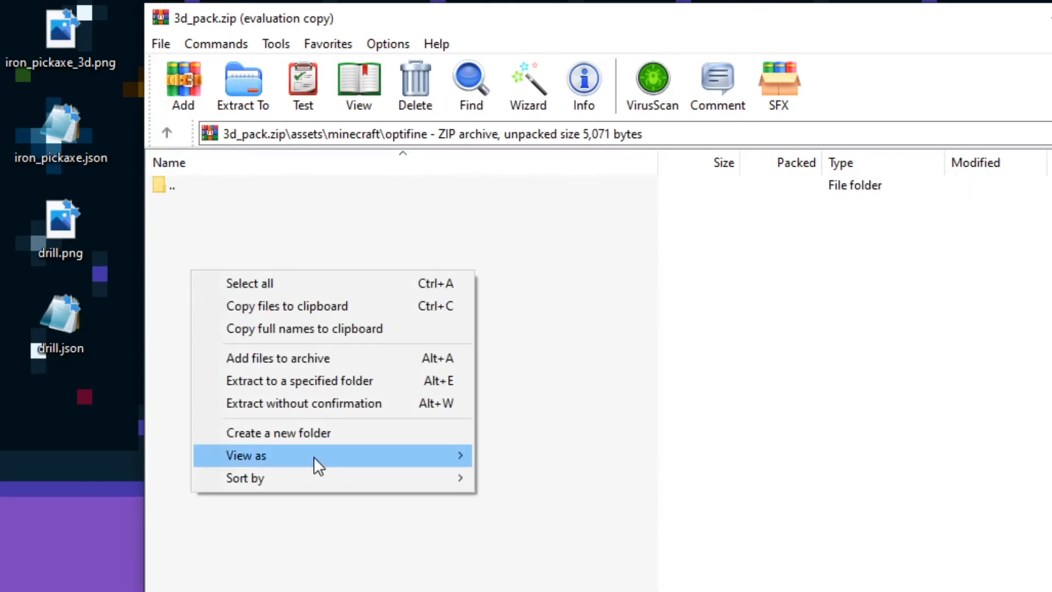
pyautogui.click(312, 426)
pyautogui.write('cit')
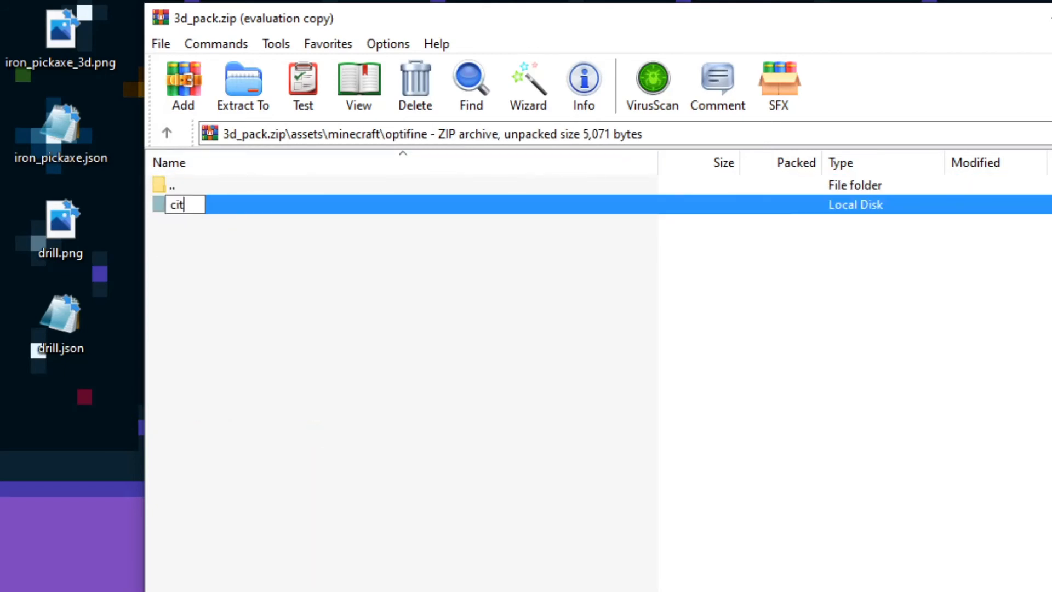
pyautogui.press('Return')
# - Create a folder named source models inside optifine\cit
pyautogui.click(241, 191)
pyautogui.doubleClick(242, 191)
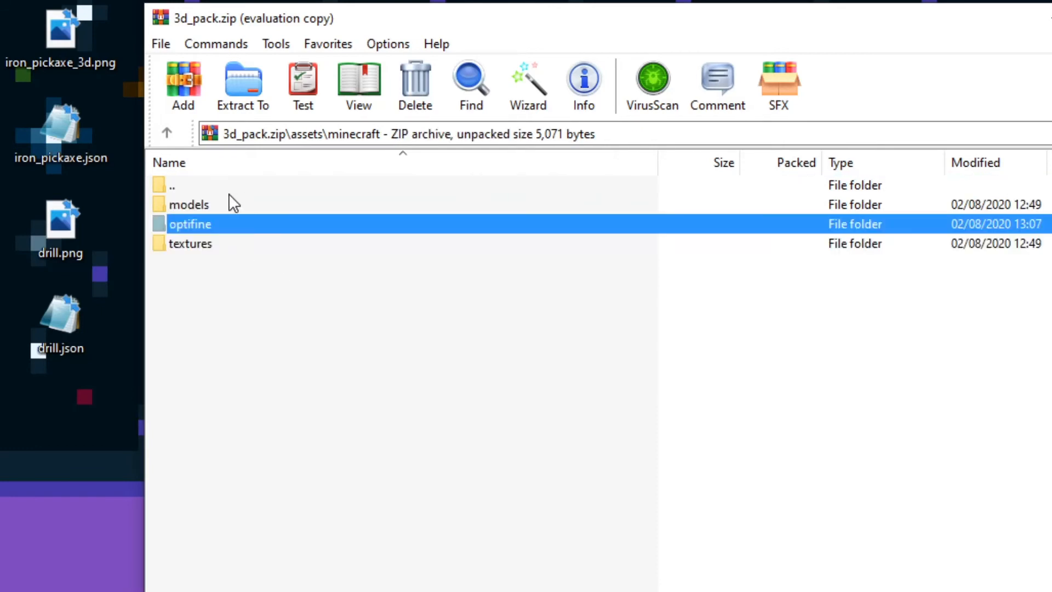
pyautogui.doubleClick(208, 226)
pyautogui.doubleClick(209, 209)
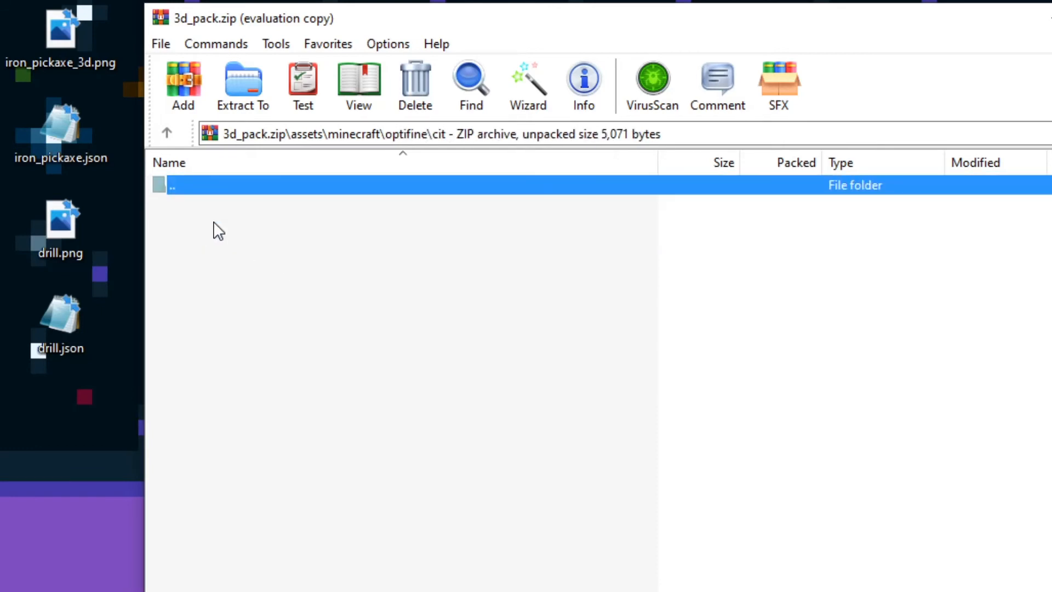
pyautogui.click(269, 258)
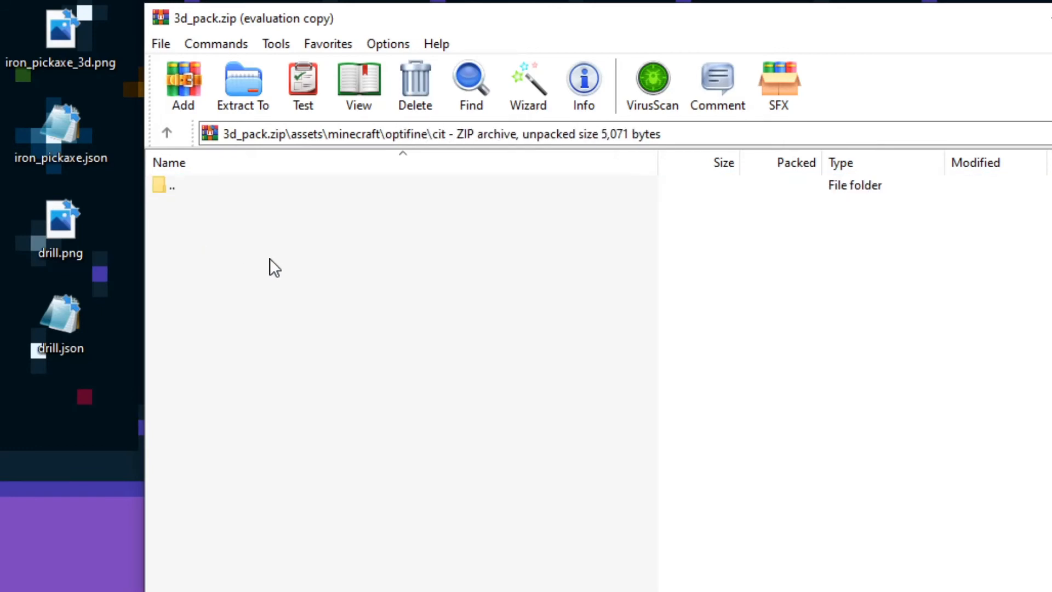
pyautogui.rightClick(483, 423)
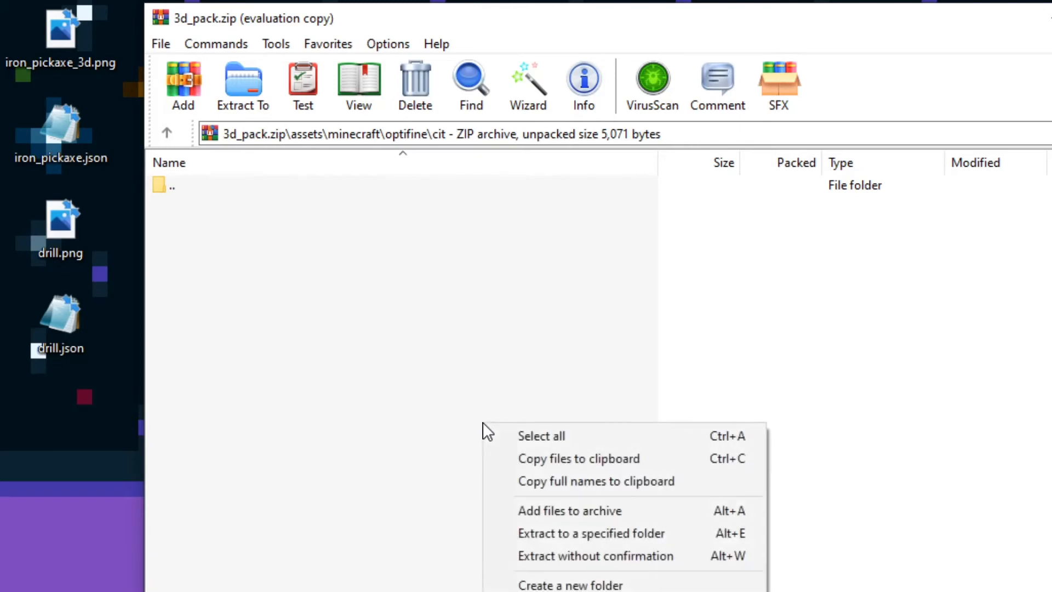
pyautogui.click(581, 582)
pyautogui.write('source')
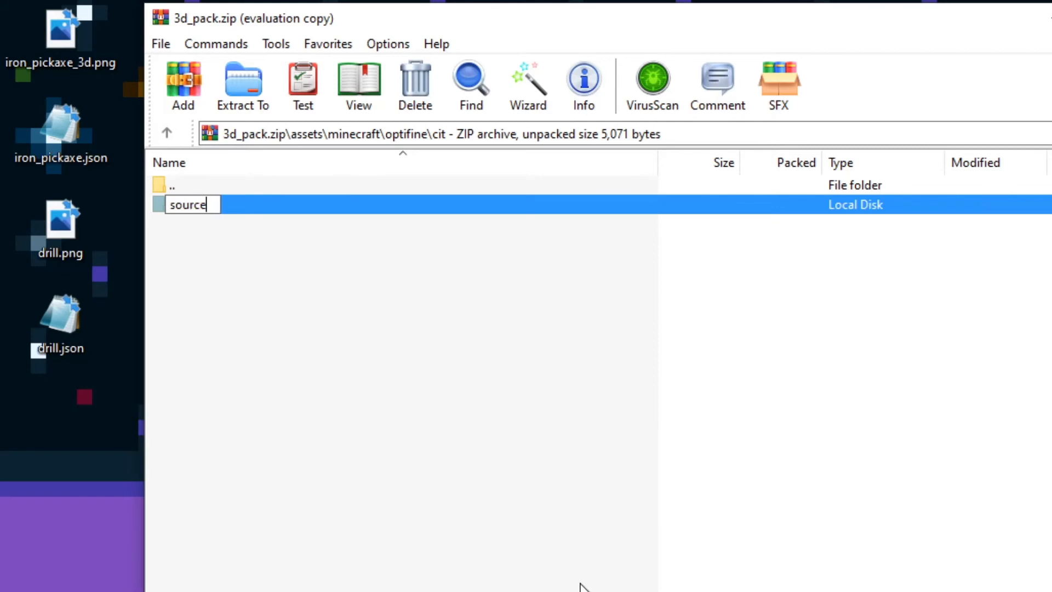
pyautogui.write(' models')
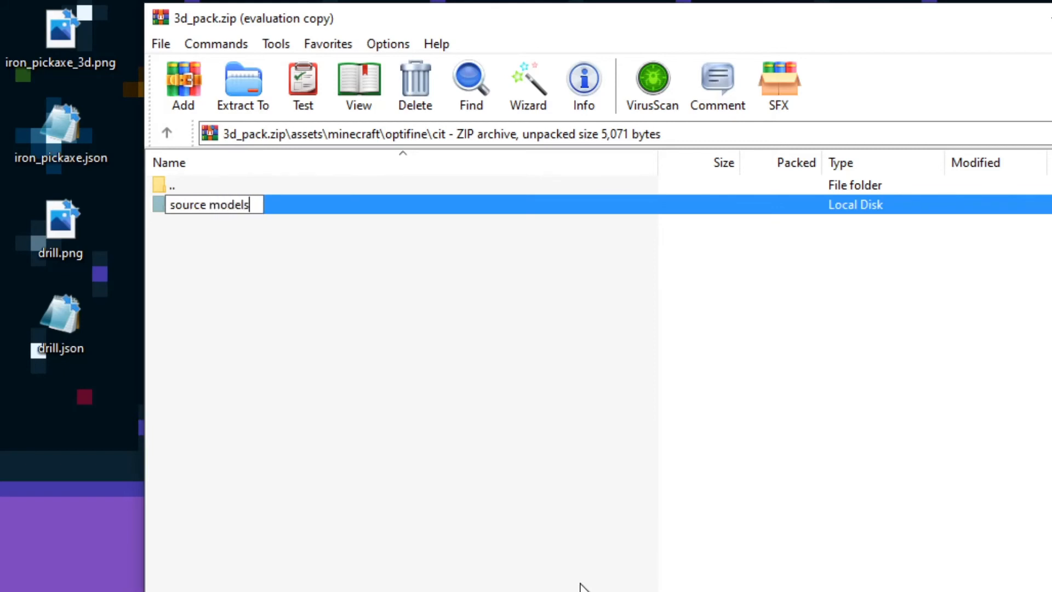
pyautogui.press('Return')
# - Create a folder named drill inside the source models folder
pyautogui.doubleClick(186, 206)
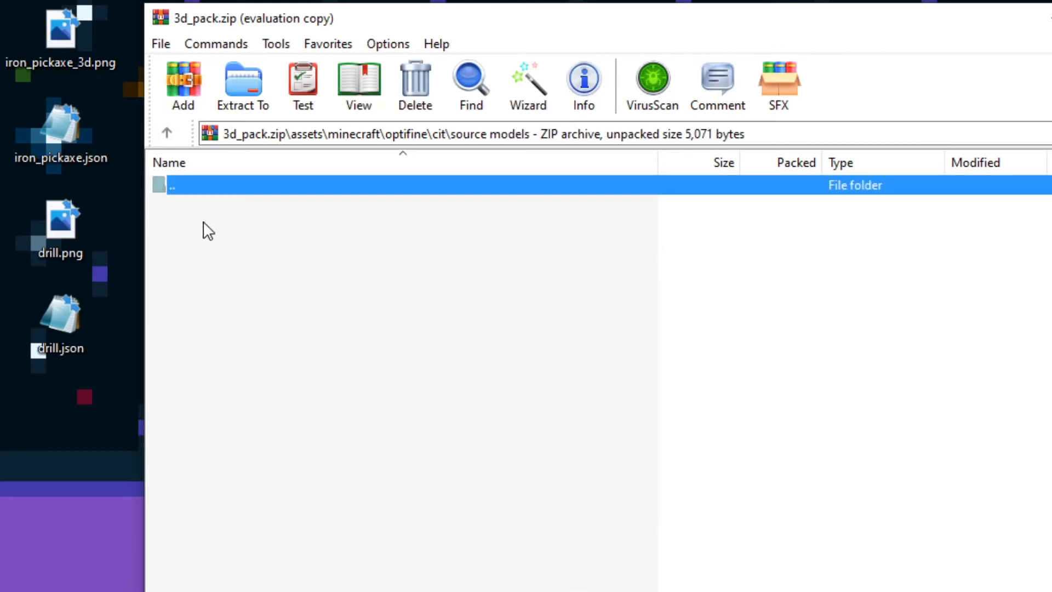
pyautogui.rightClick(239, 243)
pyautogui.click(350, 406)
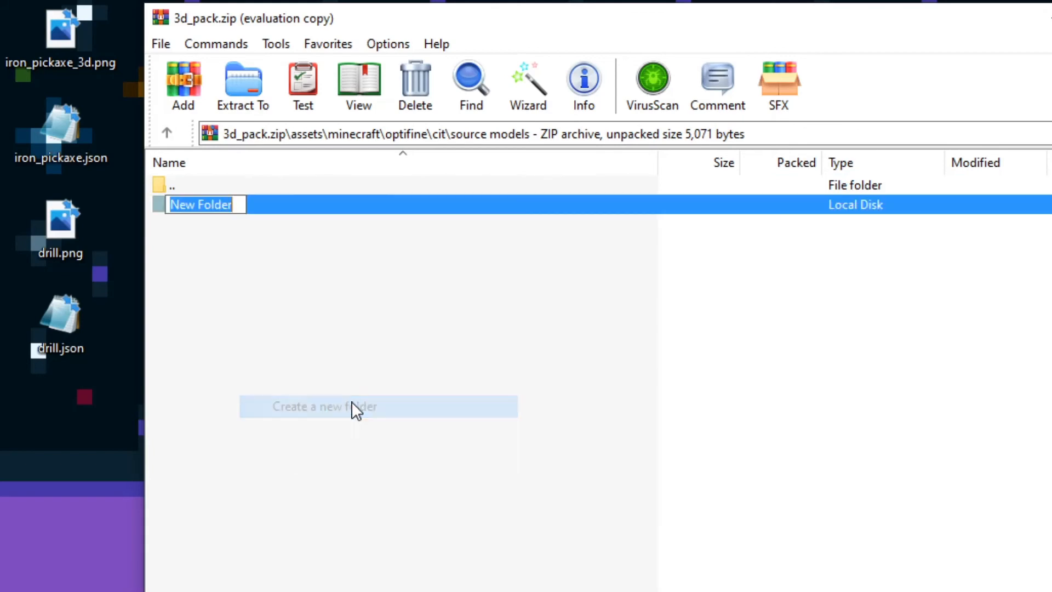
pyautogui.write('drill')
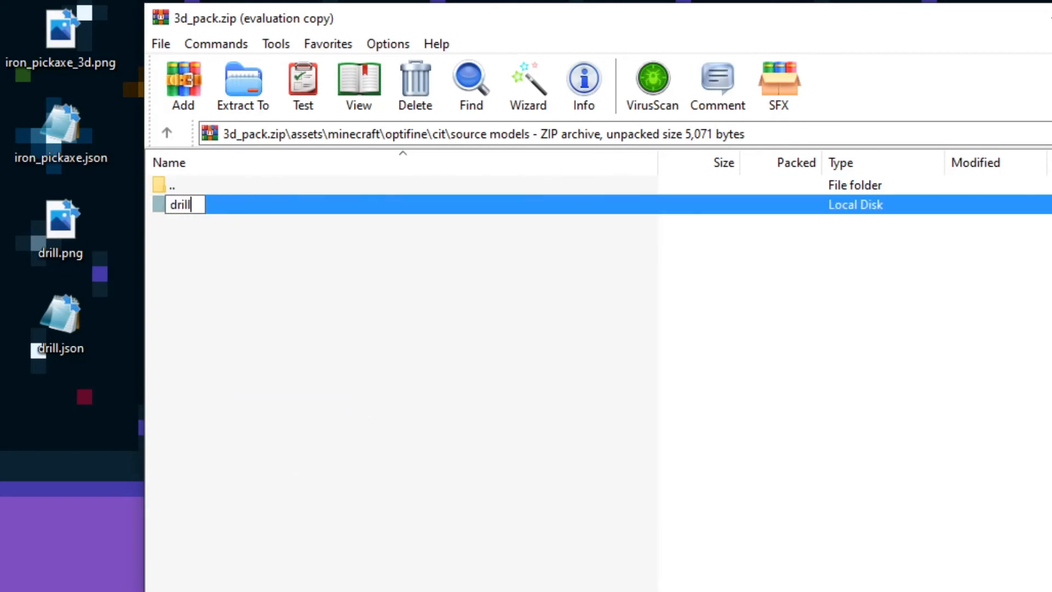
pyautogui.press('Return')
# - Add drill.png and drill.json from the desktop to the archive's drill folder
pyautogui.doubleClick(205, 209)
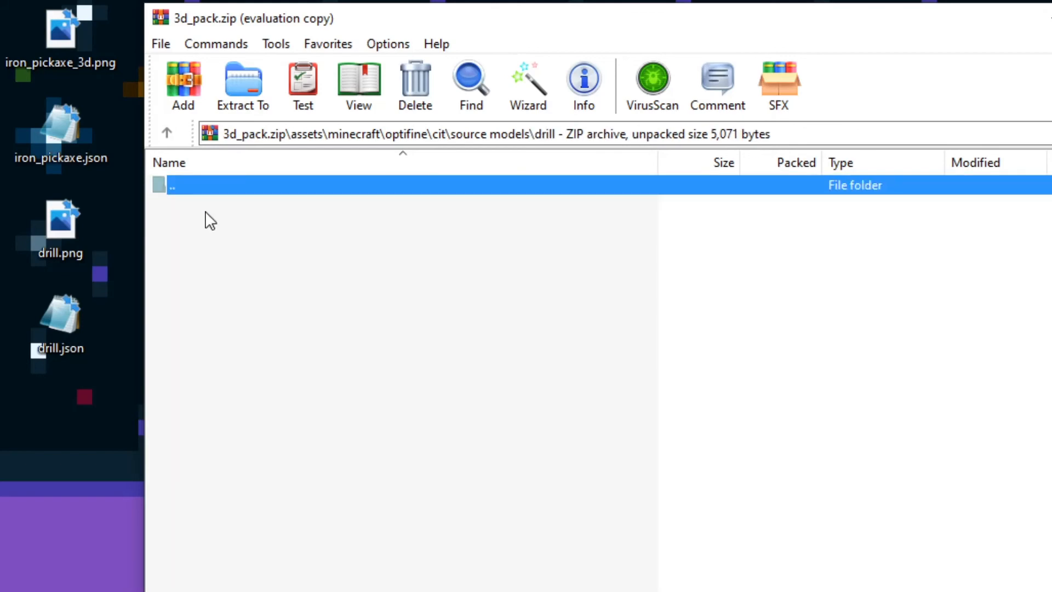
pyautogui.click(66, 403)
pyautogui.moveTo(62, 441); pyautogui.dragTo(63, 232)
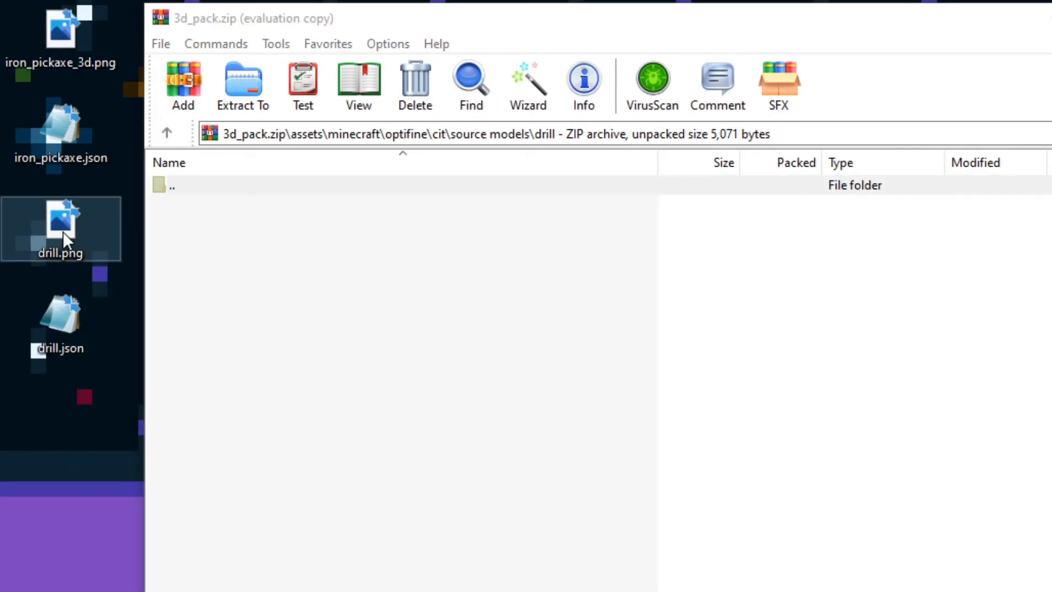
pyautogui.moveTo(60, 389); pyautogui.dragTo(74, 229)
pyautogui.moveTo(61, 222); pyautogui.dragTo(580, 386)
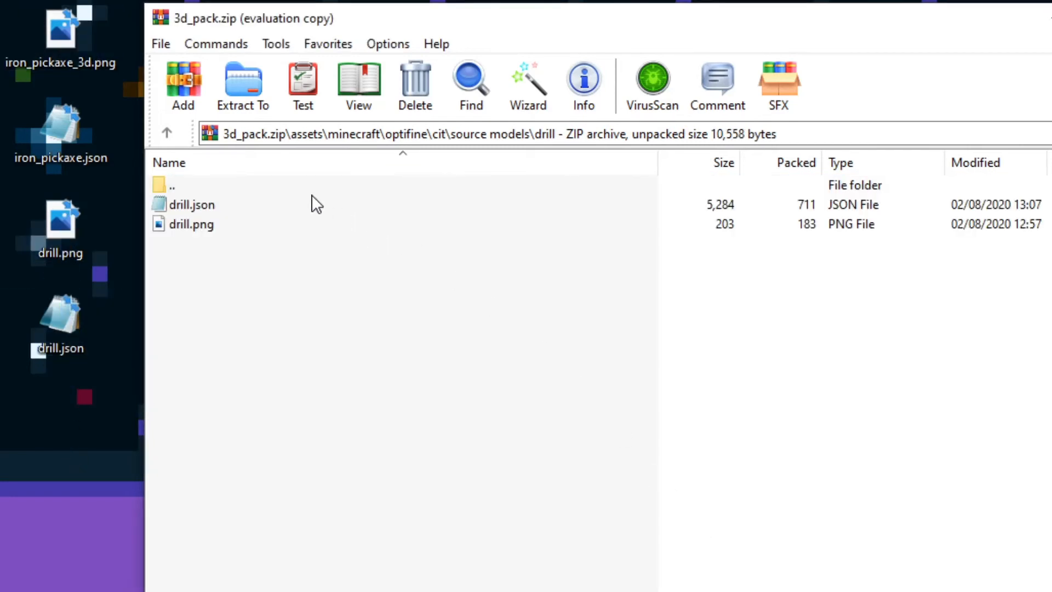
# - Return to the cit folder, create a folder named spaghetti beside source models and open it
pyautogui.doubleClick(280, 186)
pyautogui.doubleClick(275, 186)
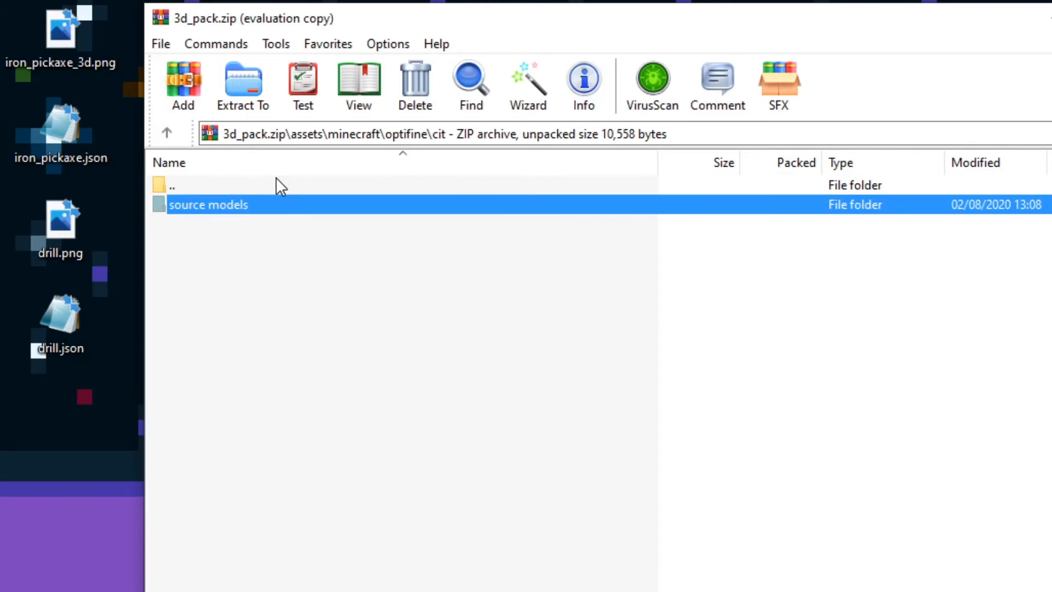
pyautogui.click(196, 251)
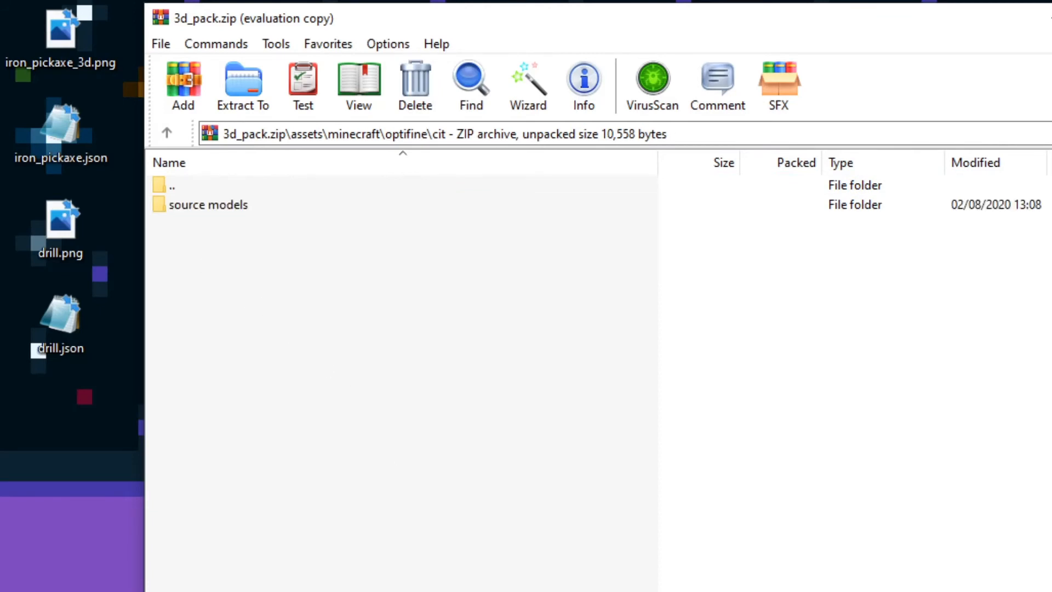
pyautogui.rightClick(595, 274)
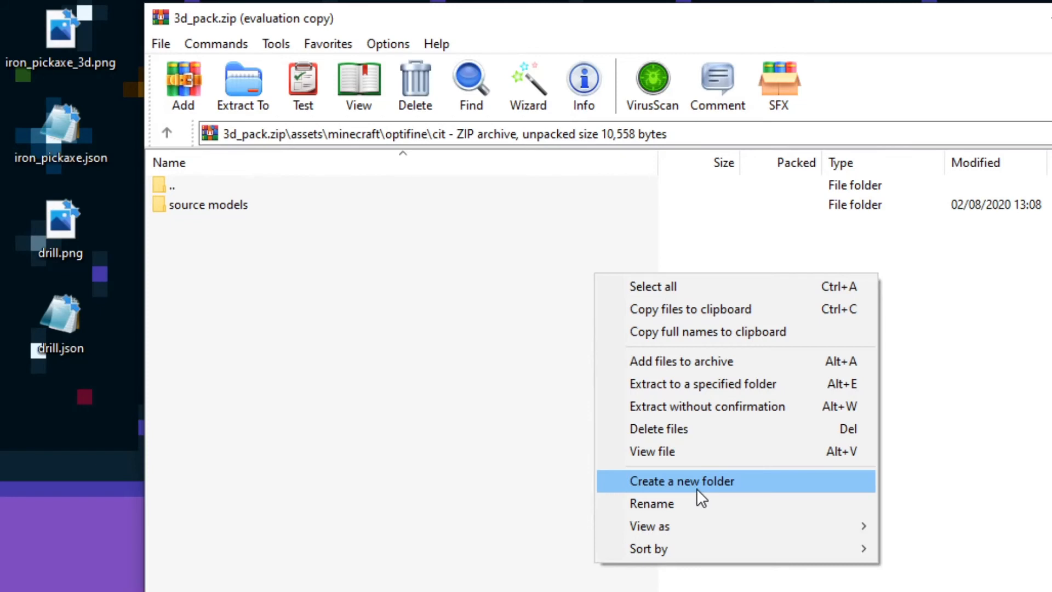
pyautogui.click(712, 485)
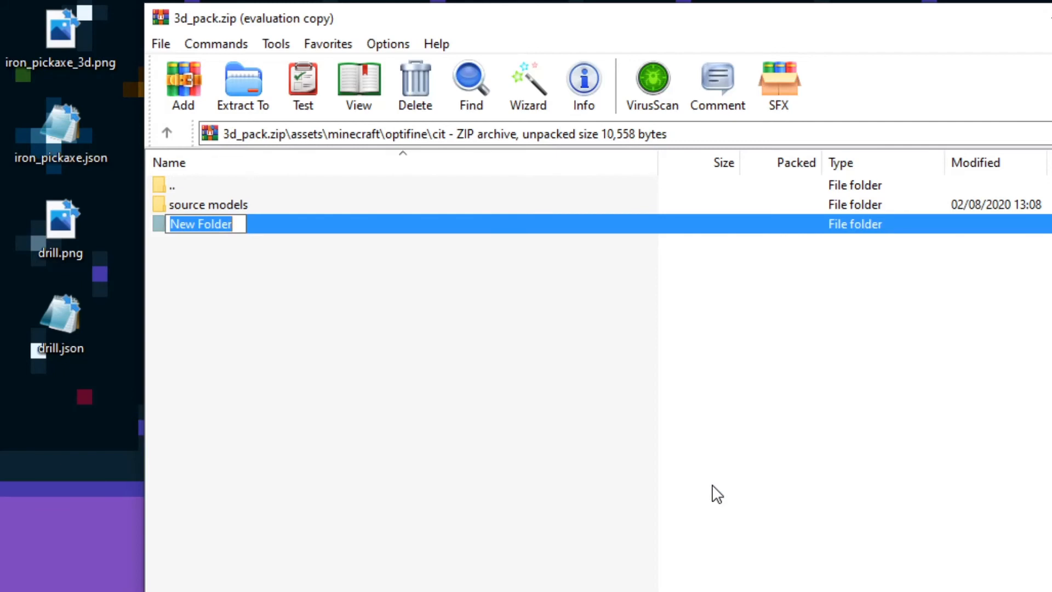
pyautogui.write('spaghetti')
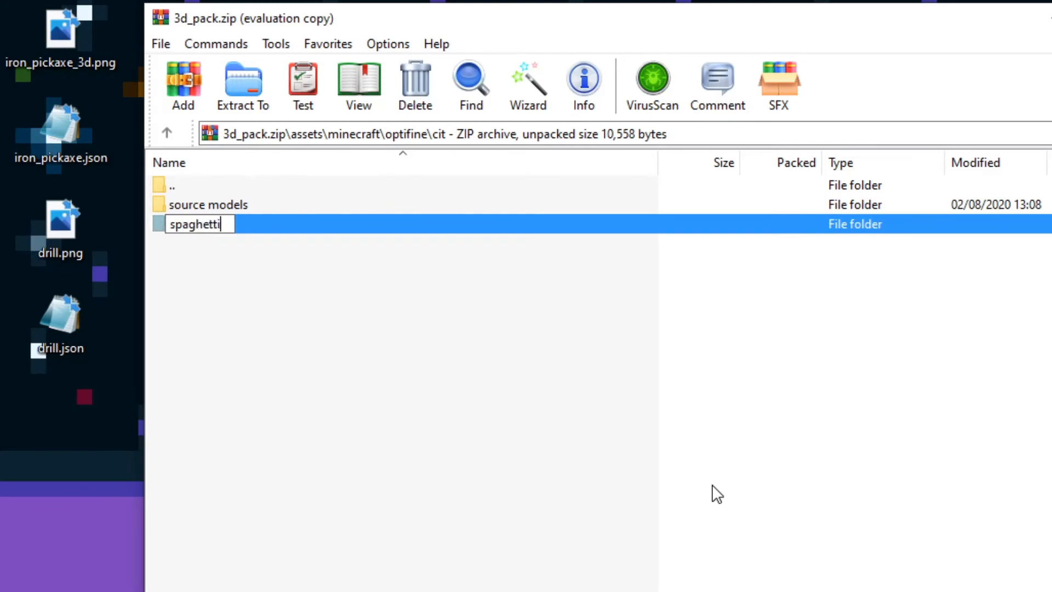
pyautogui.click(714, 486)
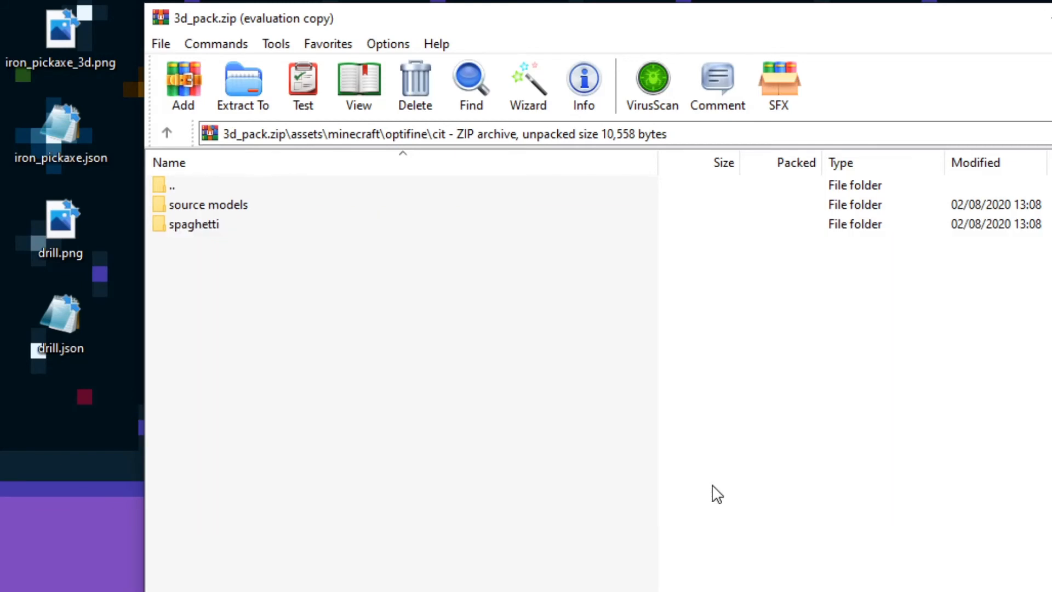
pyautogui.doubleClick(235, 230)
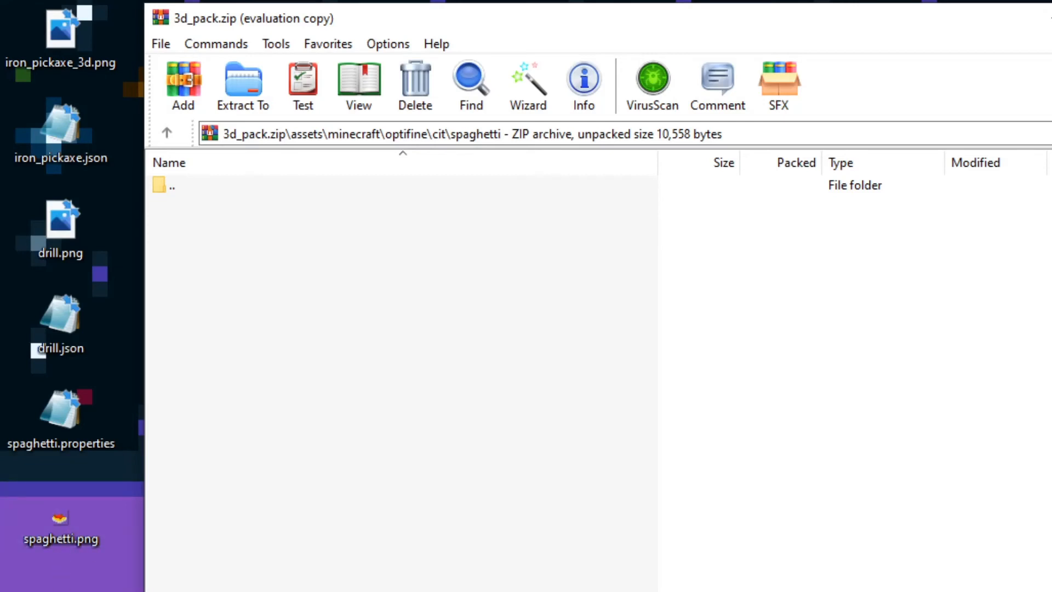
# - Open the desktop's spaghetti.properties file in Notepad and examine its type, matchItems, texture and nbt.display.Name lines
pyautogui.moveTo(70, 518)
pyautogui.mouseDown()
pyautogui.moveTo(121, 519)
pyautogui.moveTo(90, 525)
pyautogui.moveTo(65, 507)
pyautogui.mouseUp()
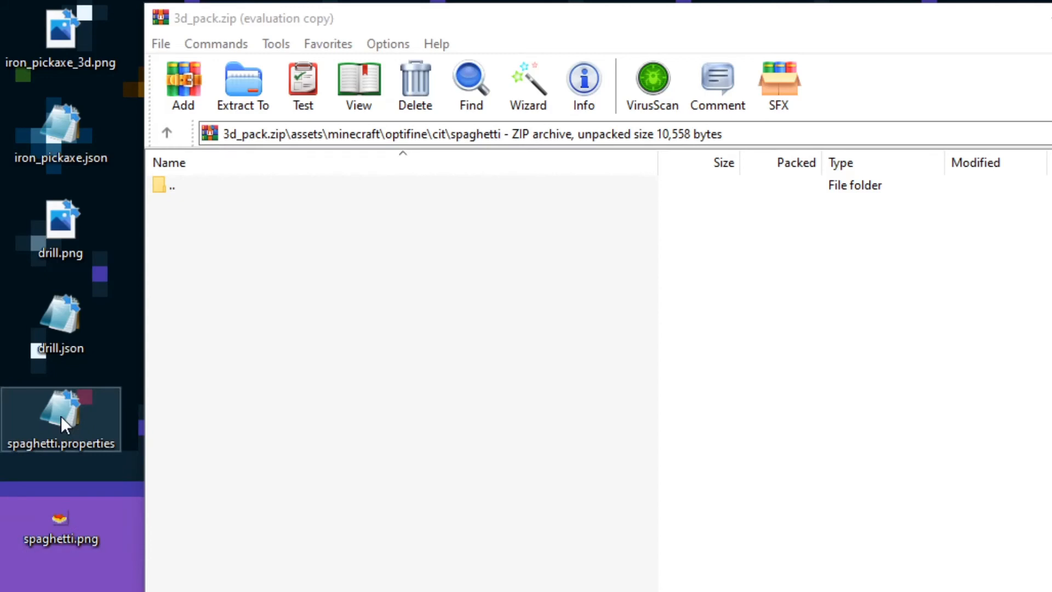
pyautogui.doubleClick(61, 416)
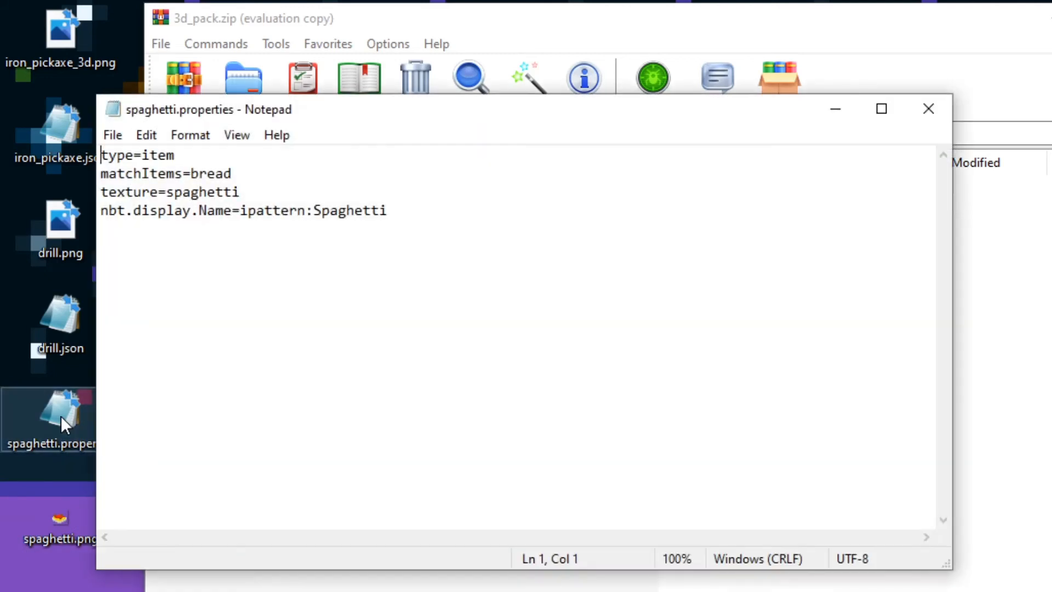
pyautogui.click(112, 136)
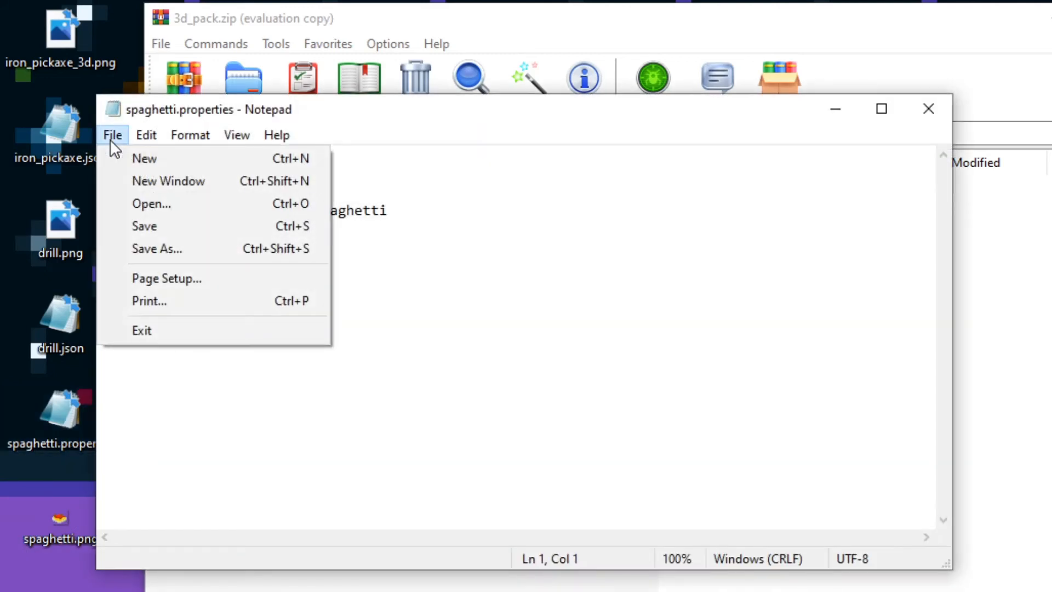
pyautogui.click(418, 193)
pyautogui.moveTo(418, 219); pyautogui.dragTo(117, 157)
pyautogui.click(275, 329)
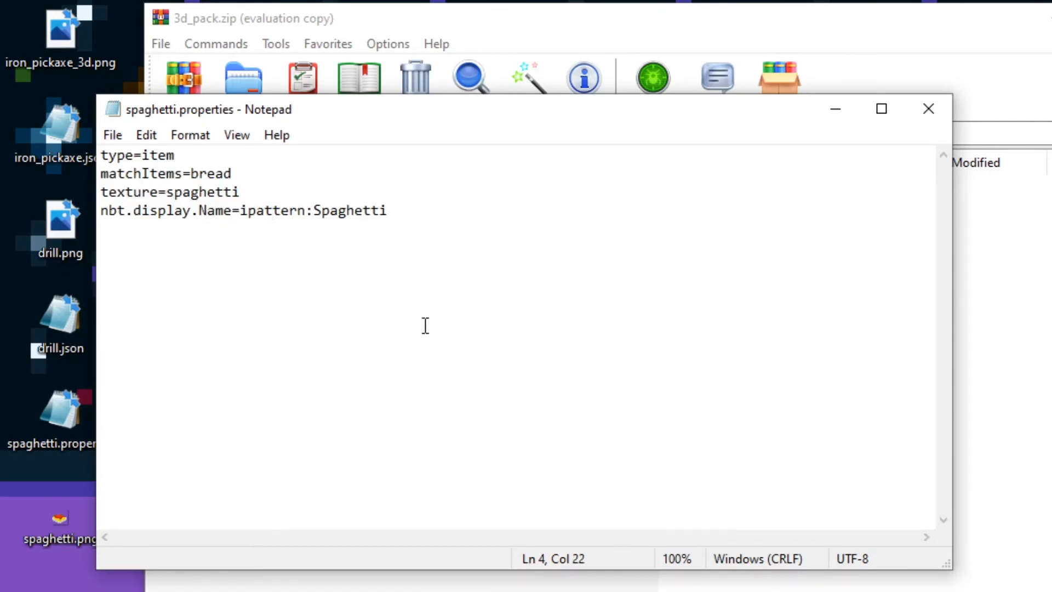
# - Set the matchItems value in spaghetti.properties to mushroom_soup and minimise the file's window
pyautogui.click(578, 274)
pyautogui.moveTo(237, 173); pyautogui.dragTo(193, 172)
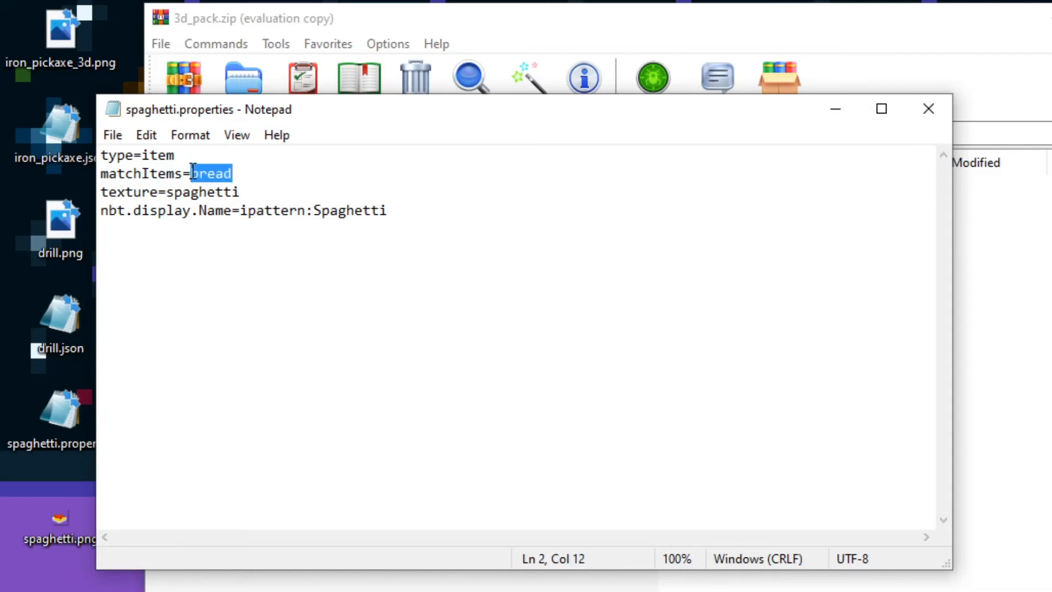
pyautogui.write('mushroom')
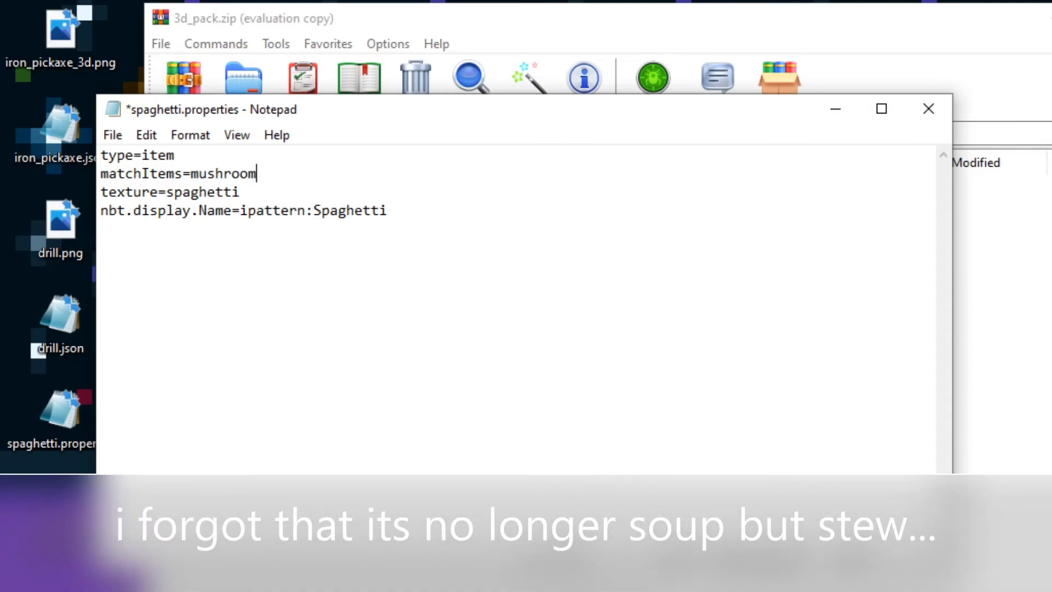
pyautogui.write('_soup')
pyautogui.click(542, 193)
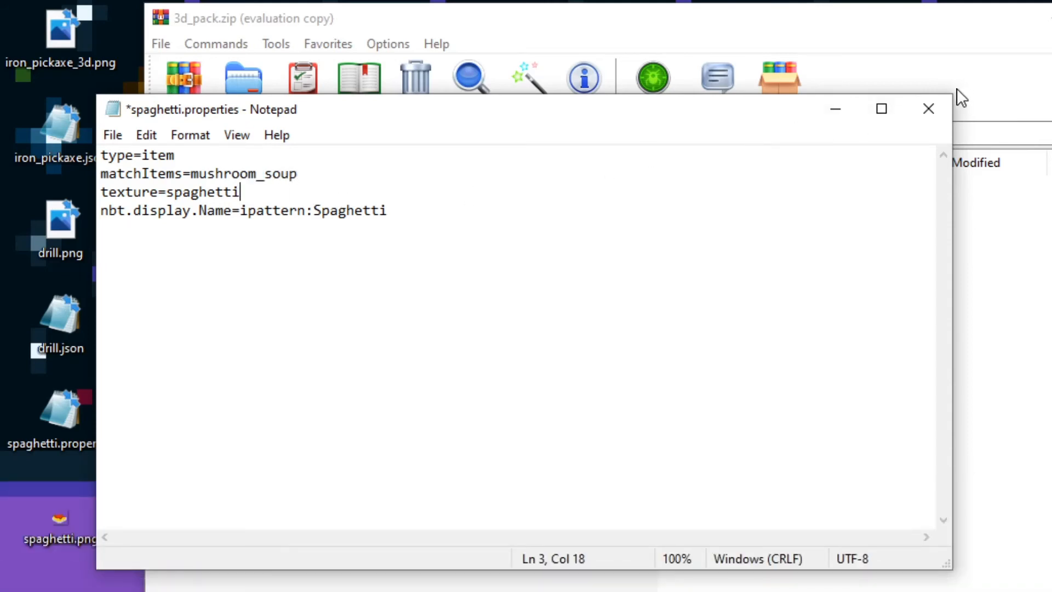
pyautogui.click(835, 108)
# - Reopen the desktop's spaghetti.properties file to review its edited lines, and close it
pyautogui.moveTo(78, 528); pyautogui.dragTo(53, 535)
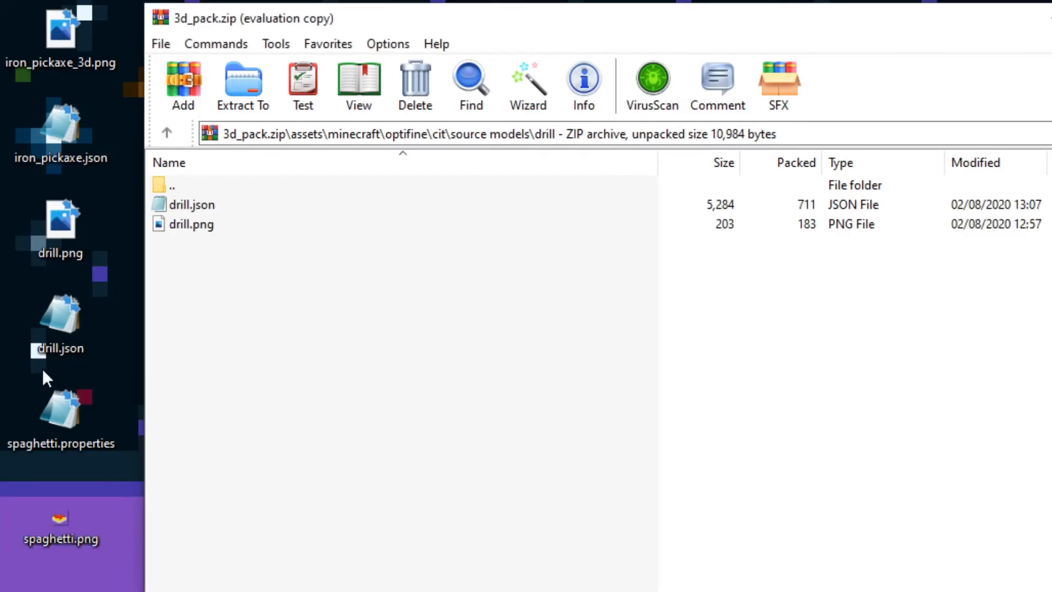
pyautogui.doubleClick(61, 434)
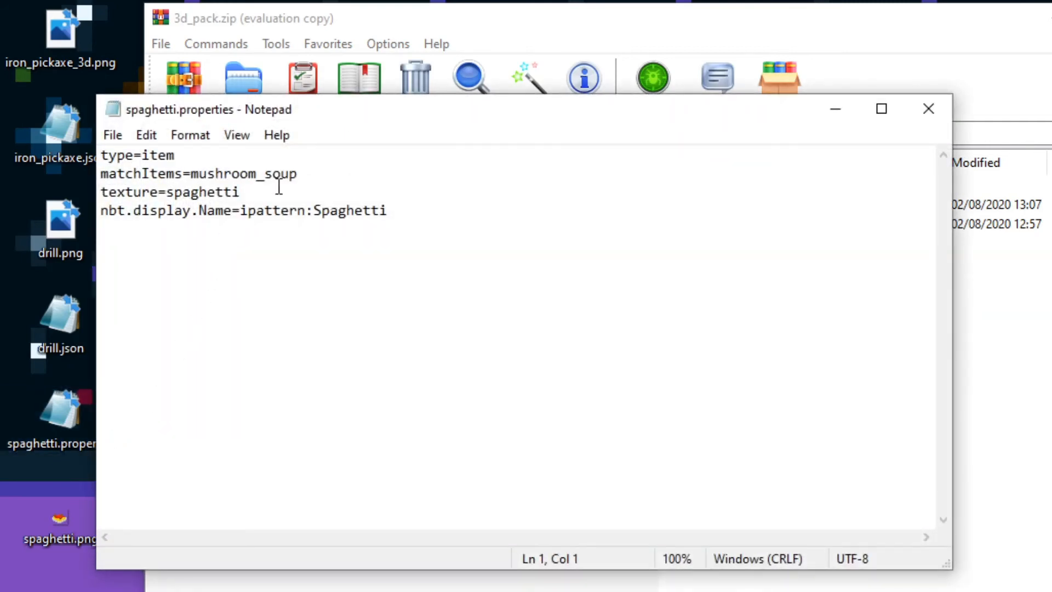
pyautogui.click(929, 109)
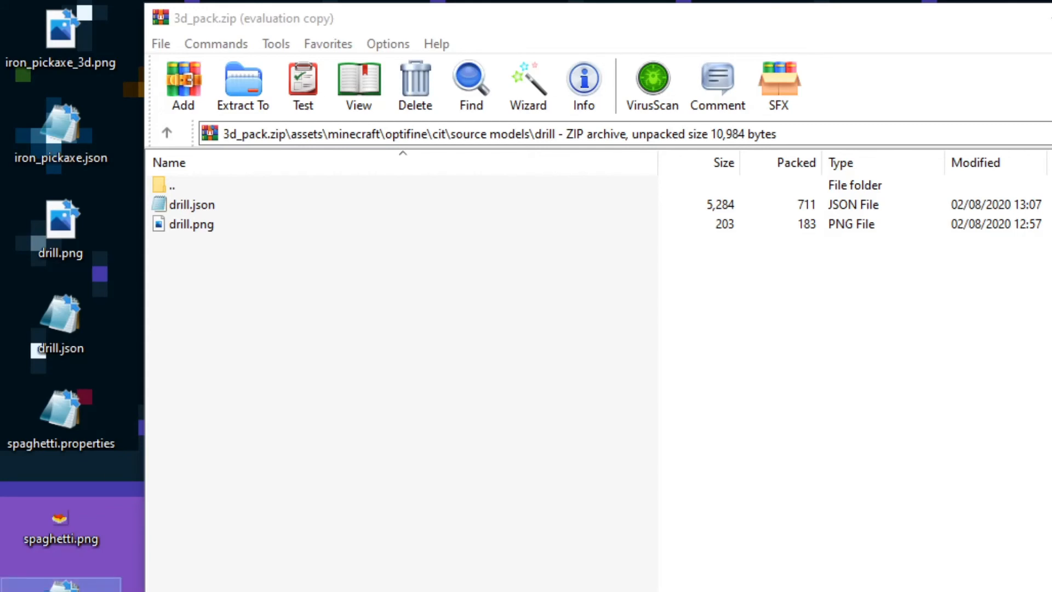
# - Open the desktop's drill.properties file in Notepad and set its matchItems value to iron_pickaxe
pyautogui.doubleClick(61, 587)
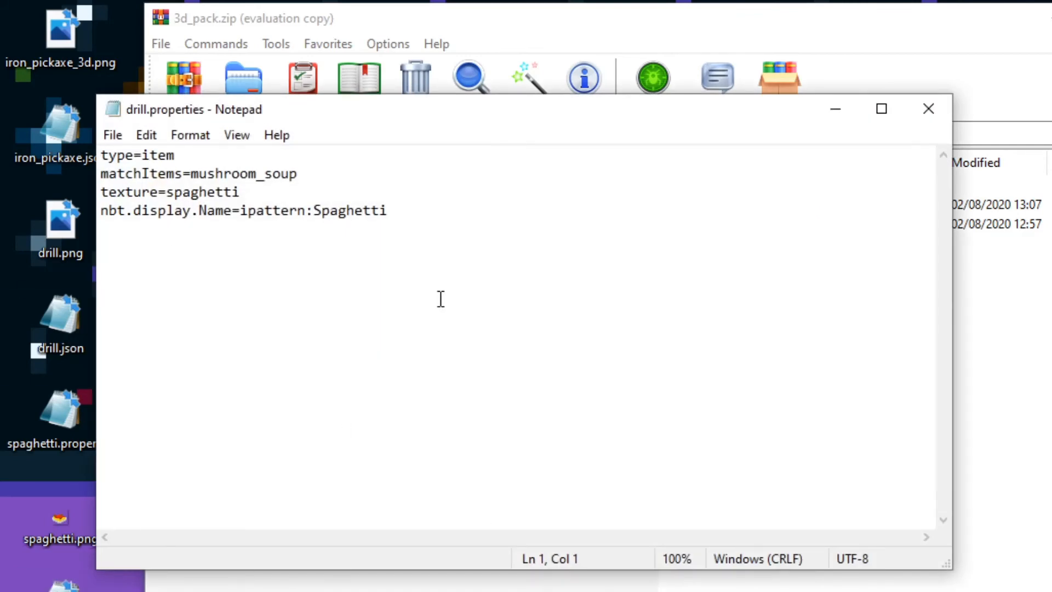
pyautogui.moveTo(300, 176); pyautogui.dragTo(190, 174)
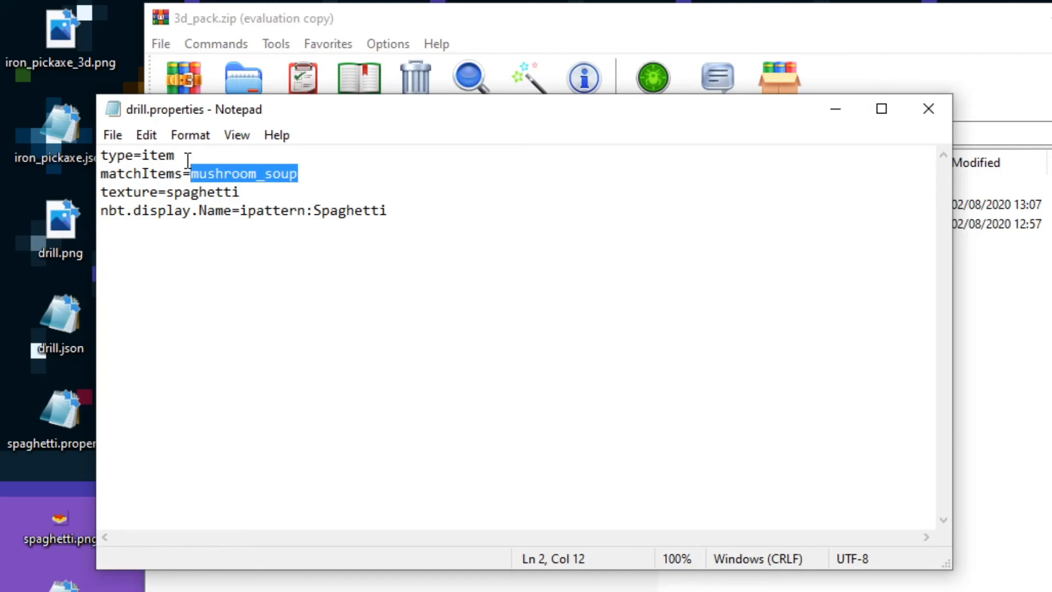
pyautogui.write('iron_pick')
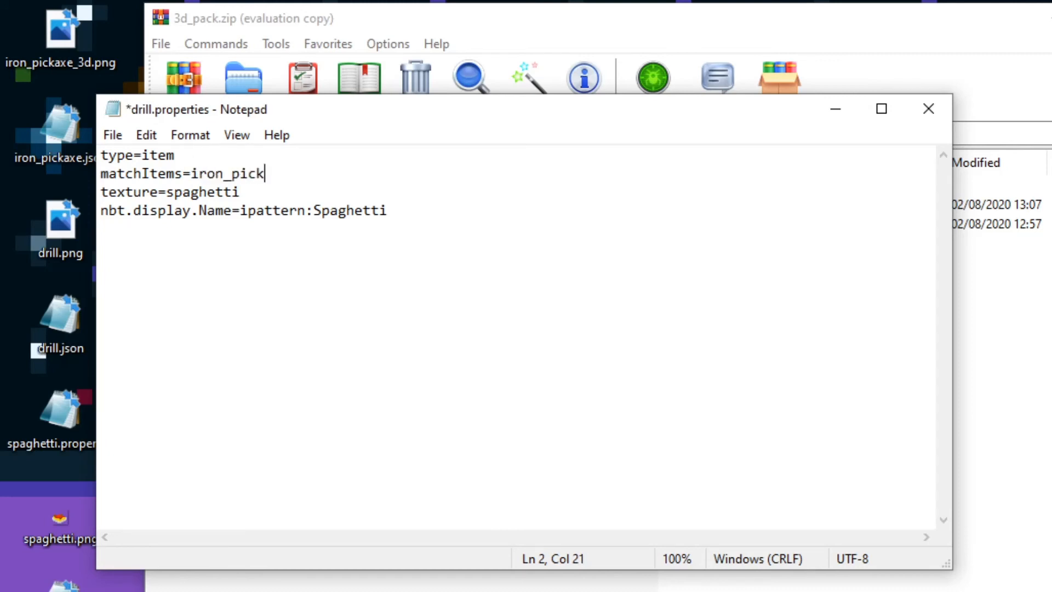
pyautogui.write('axe')
# - Set both the texture value and the nbt.display.Name ipattern value in drill.properties to drill
pyautogui.moveTo(240, 192); pyautogui.dragTo(167, 189)
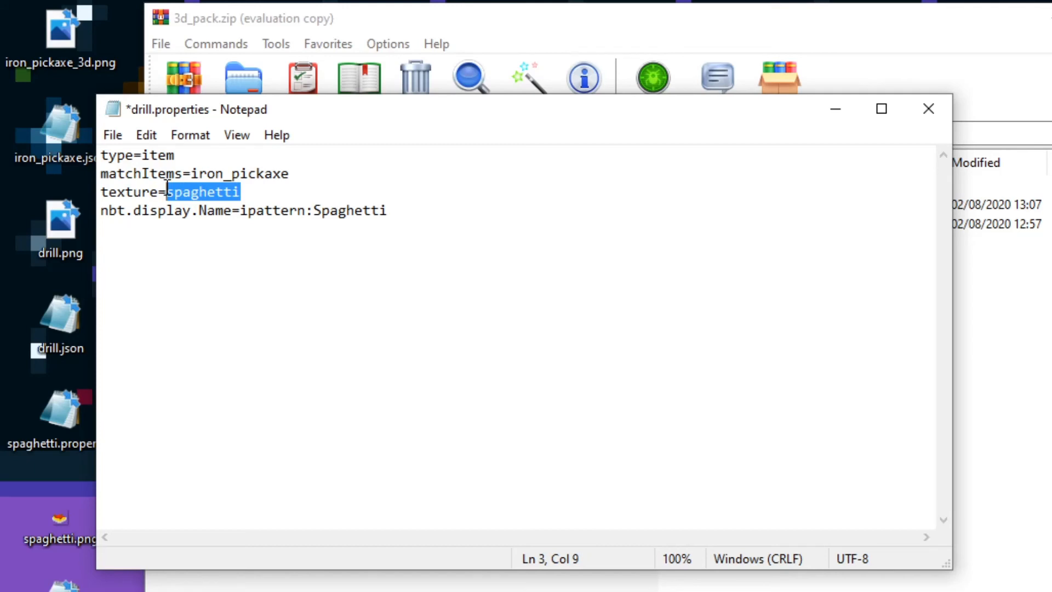
pyautogui.write('drill')
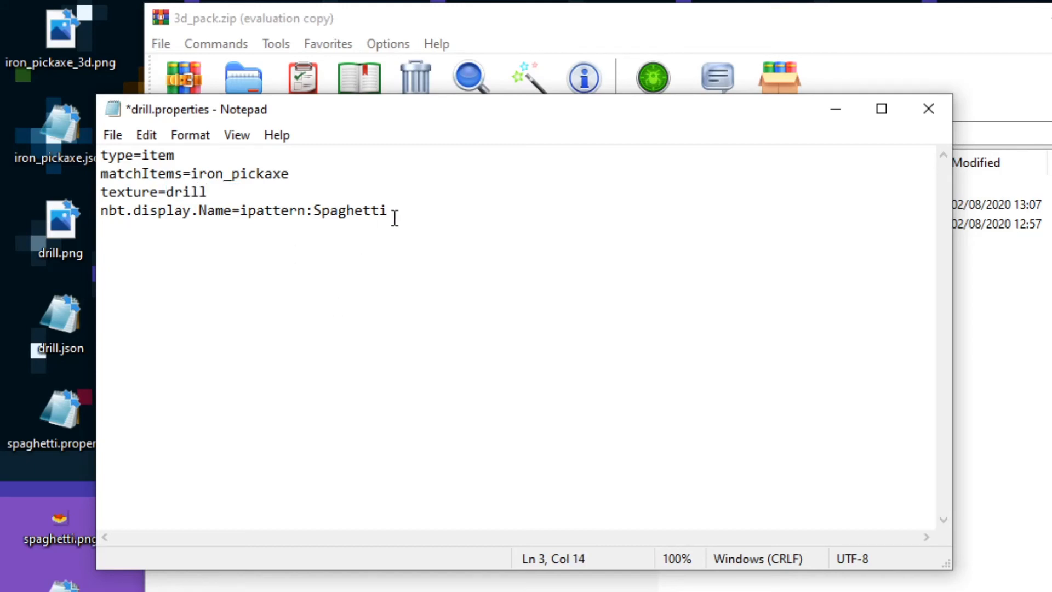
pyautogui.moveTo(392, 216); pyautogui.dragTo(318, 208)
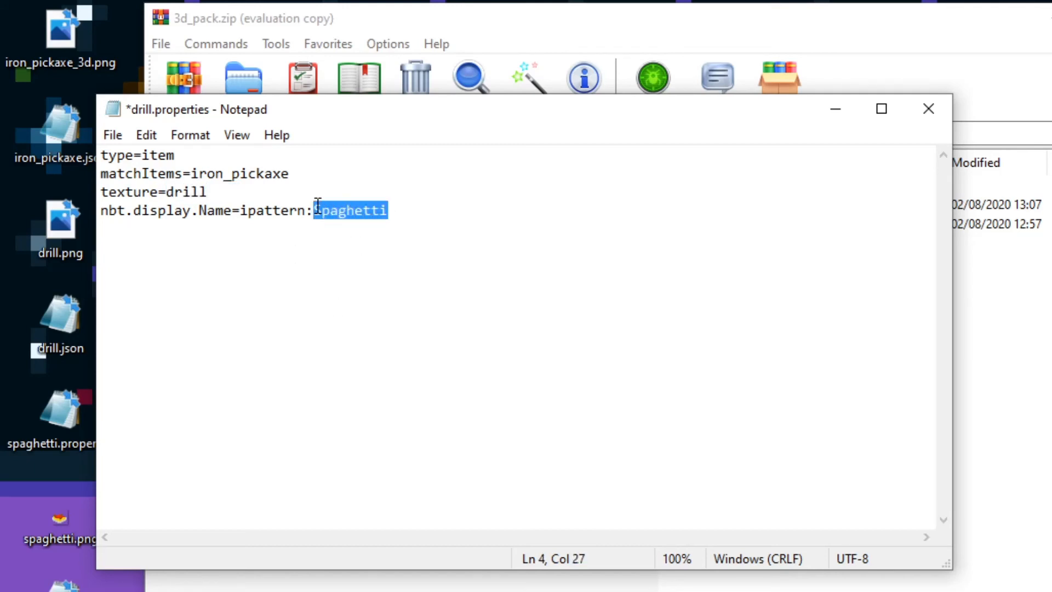
pyautogui.press('BackSpace')
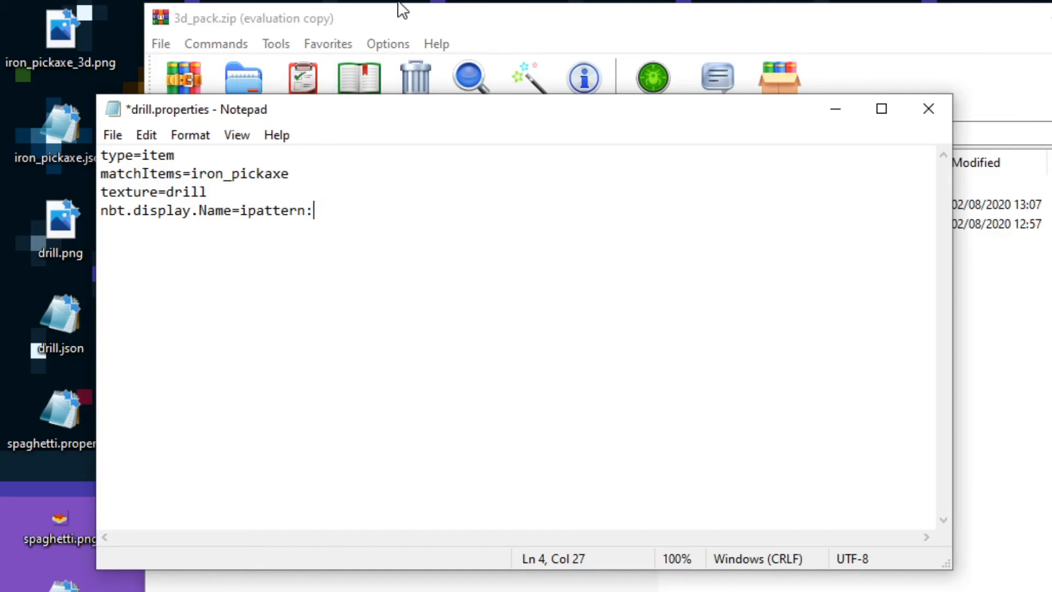
pyautogui.write('drill')
# - Replace the texture line in drill.properties with model=drill
pyautogui.moveTo(208, 192); pyautogui.dragTo(102, 193)
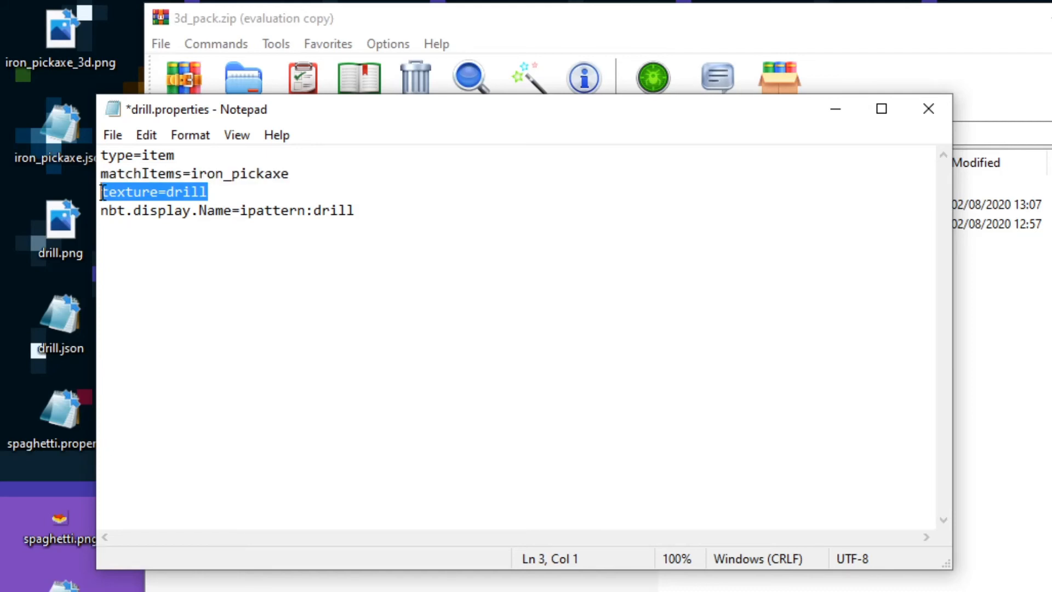
pyautogui.press('BackSpace')
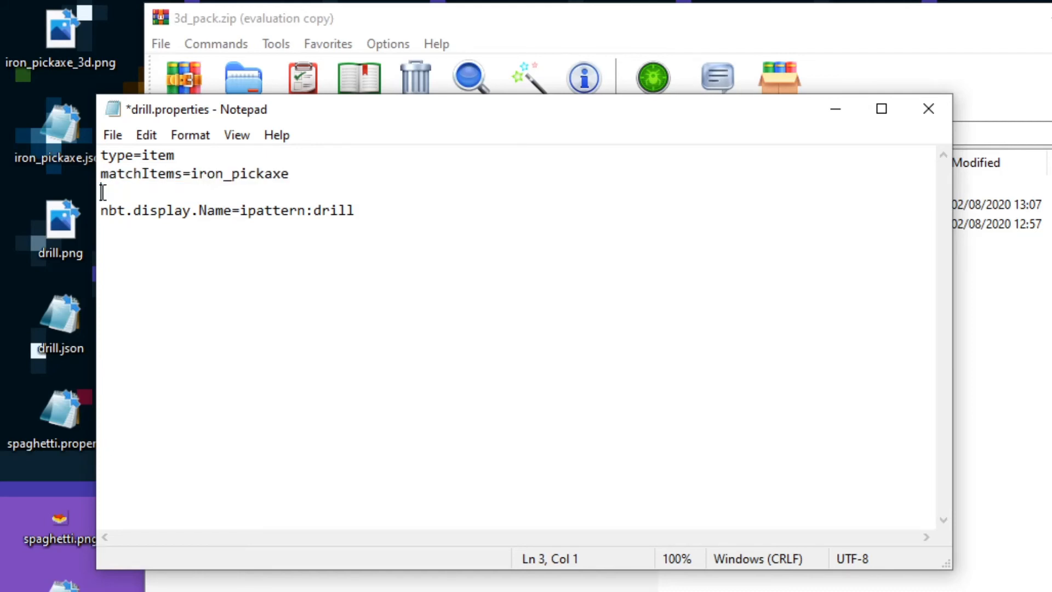
pyautogui.write('model:drill')
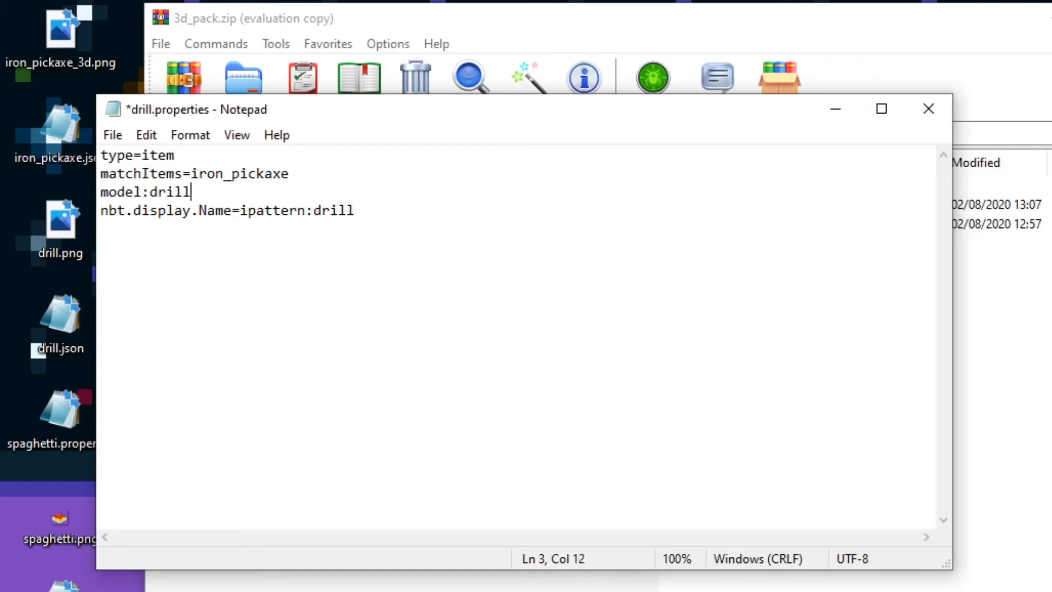
pyautogui.press('BackSpace')
pyautogui.press('BackSpace')
pyautogui.press('BackSpace')
pyautogui.press('BackSpace')
pyautogui.press('BackSpace')
pyautogui.press('BackSpace')
pyautogui.write('=drill')
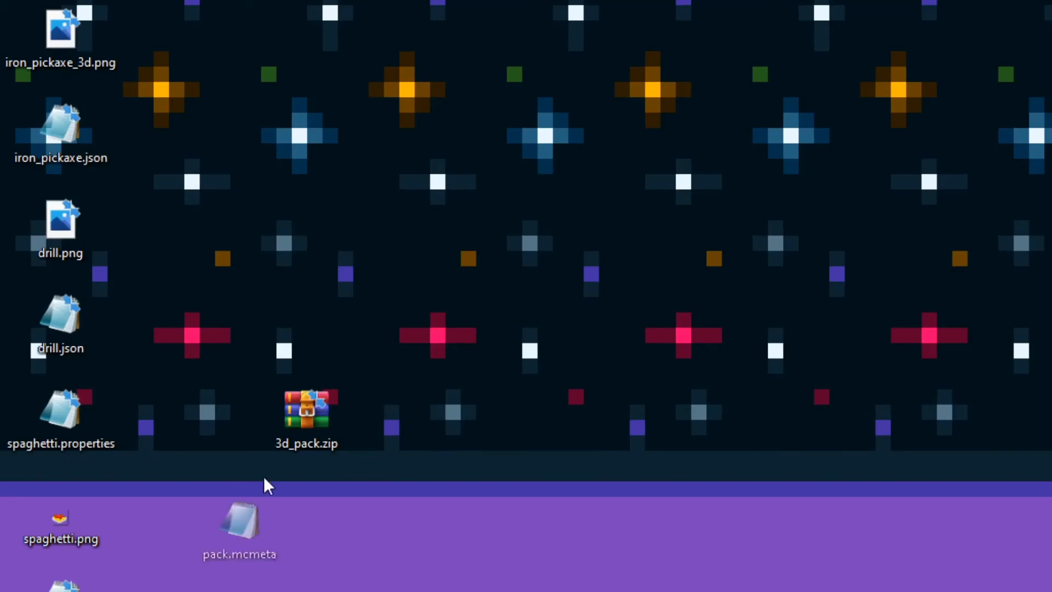
# - Open 3d_pack.zip in WinRAR and add the desktop's pack.mcmeta file to the archive root beside the assets folder
pyautogui.doubleClick(397, 297)
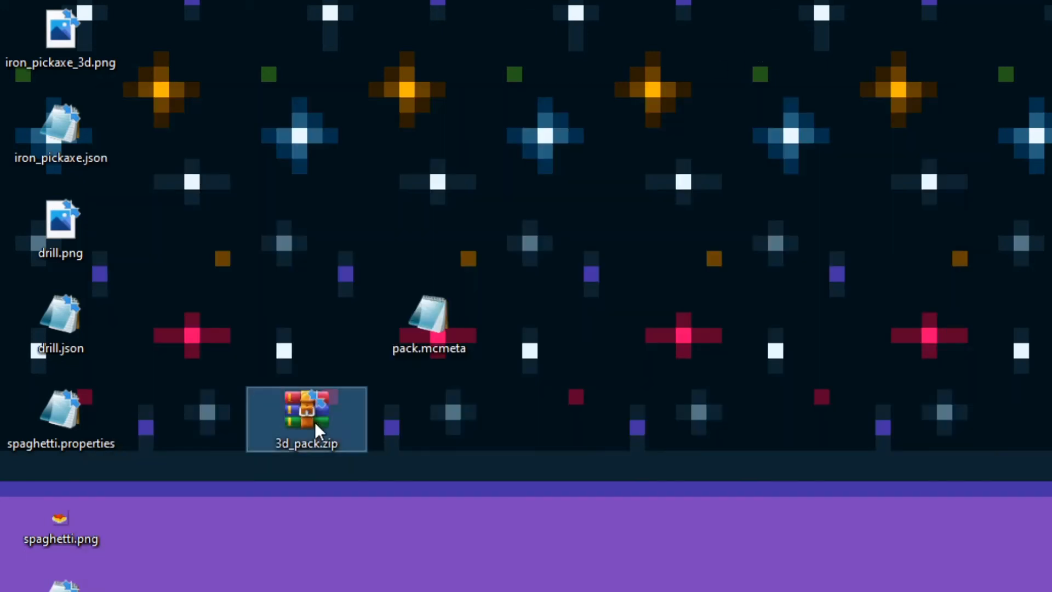
pyautogui.doubleClick(315, 430)
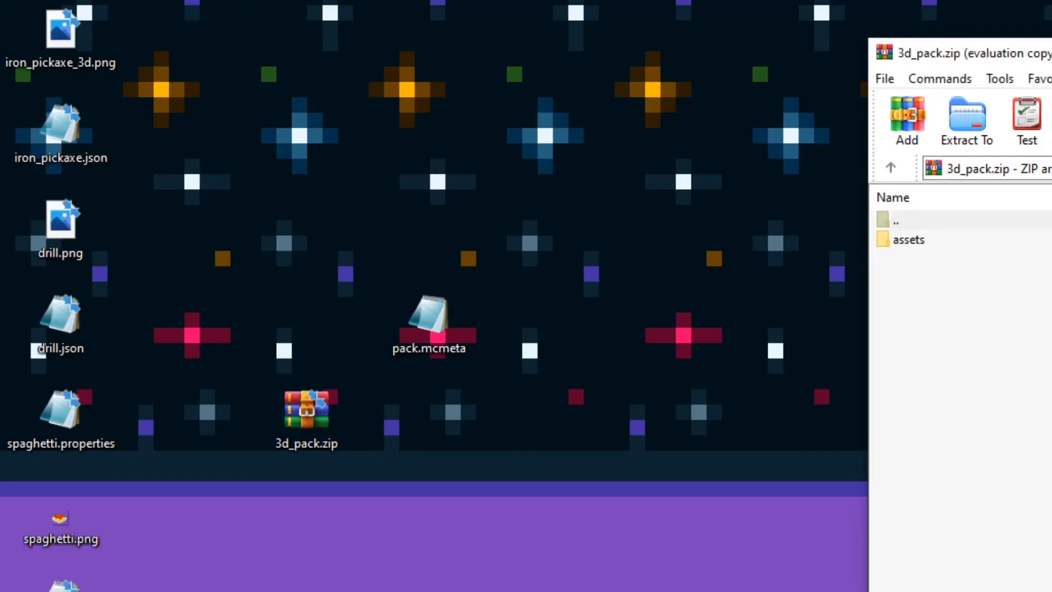
pyautogui.moveTo(1047, 53); pyautogui.dragTo(689, 52)
pyautogui.moveTo(432, 324); pyautogui.dragTo(591, 225)
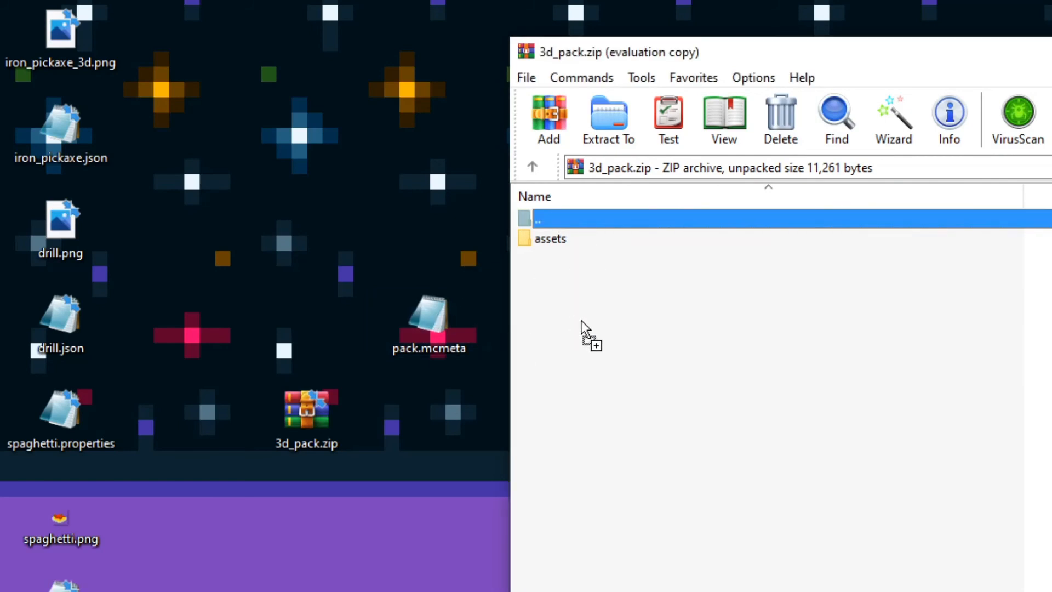
pyautogui.moveTo(581, 320); pyautogui.dragTo(574, 320)
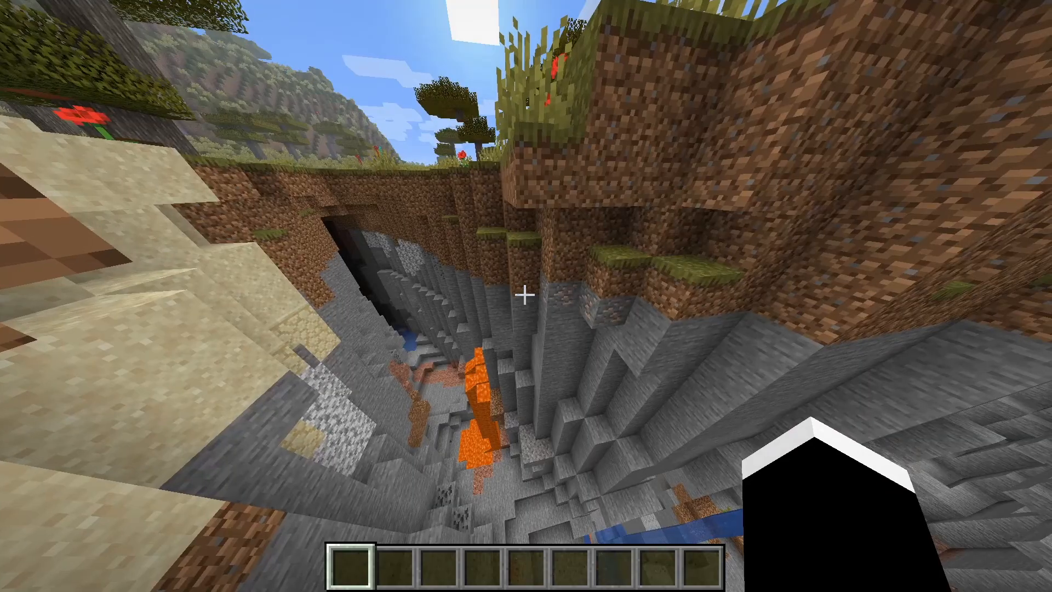
pyautogui.press('w')
pyautogui.press('space')
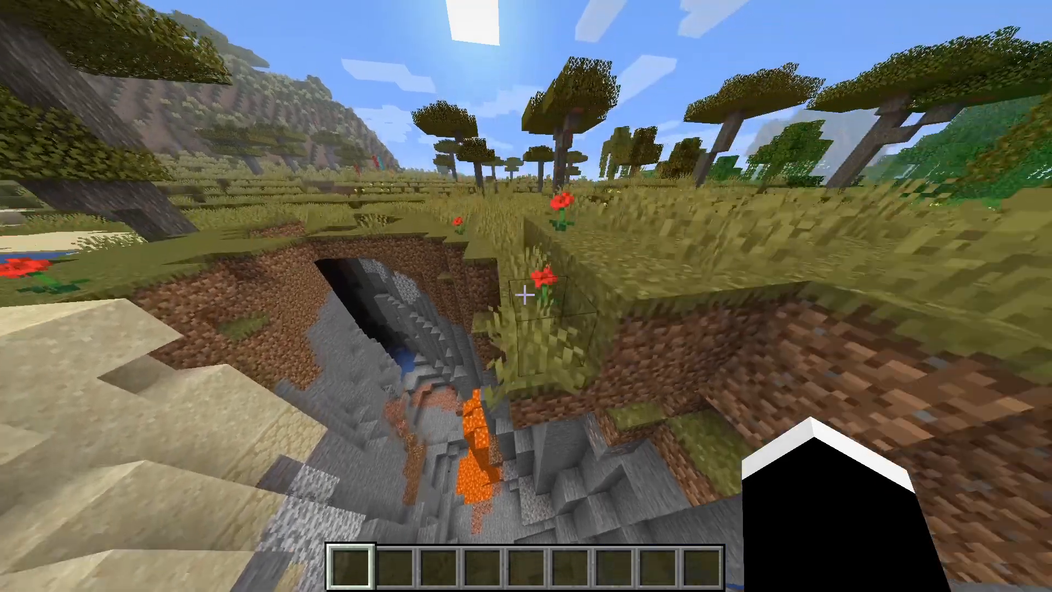
pyautogui.press('w')
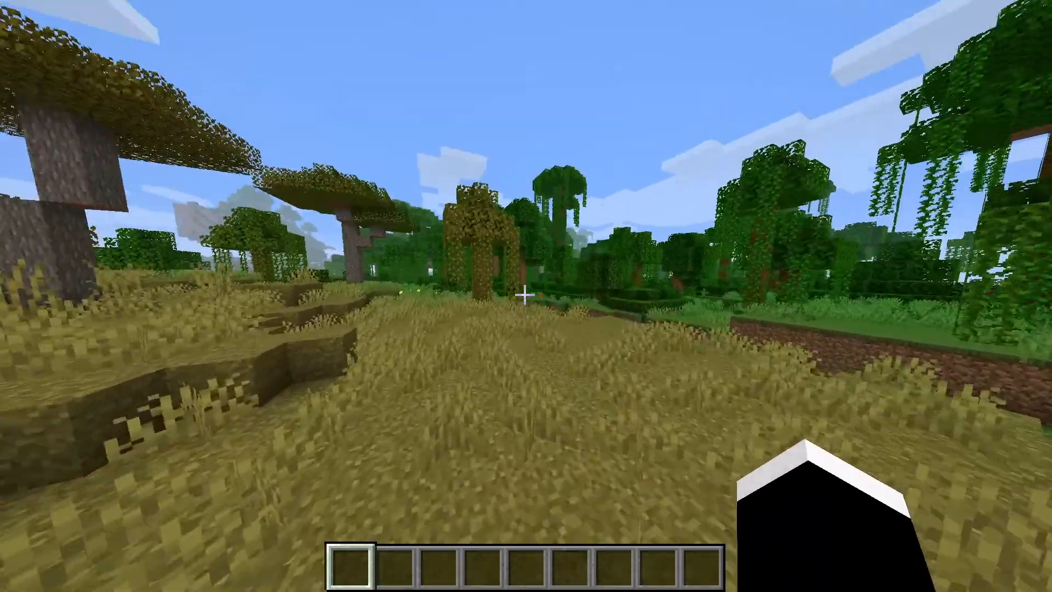
pyautogui.press('w')
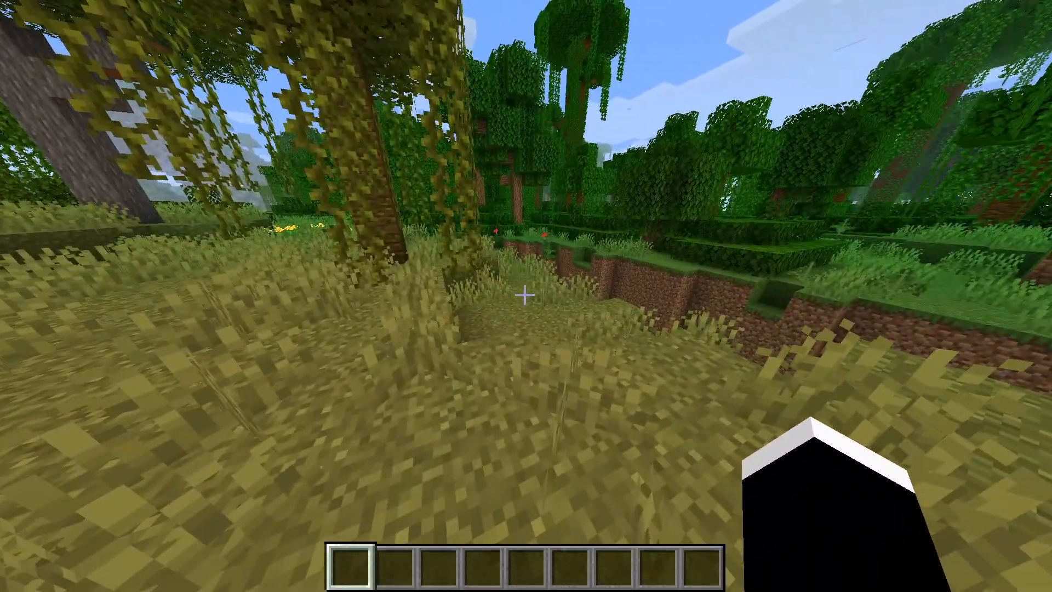
pyautogui.press('w')
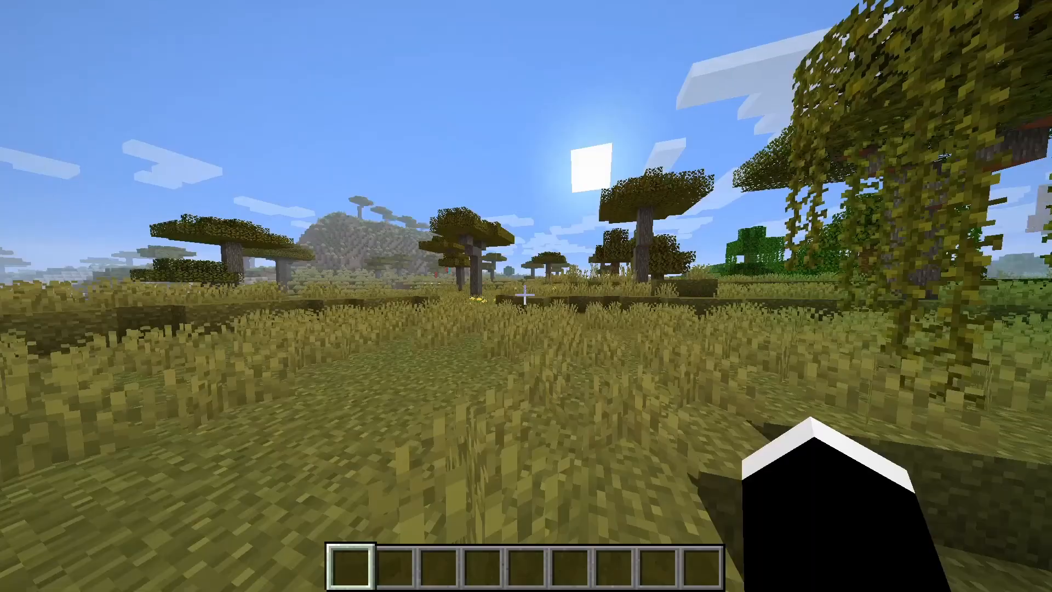
# - In Minecraft, take an iron pickaxe from the creative inventory's tools into the first hotbar slot
pyautogui.press('e')
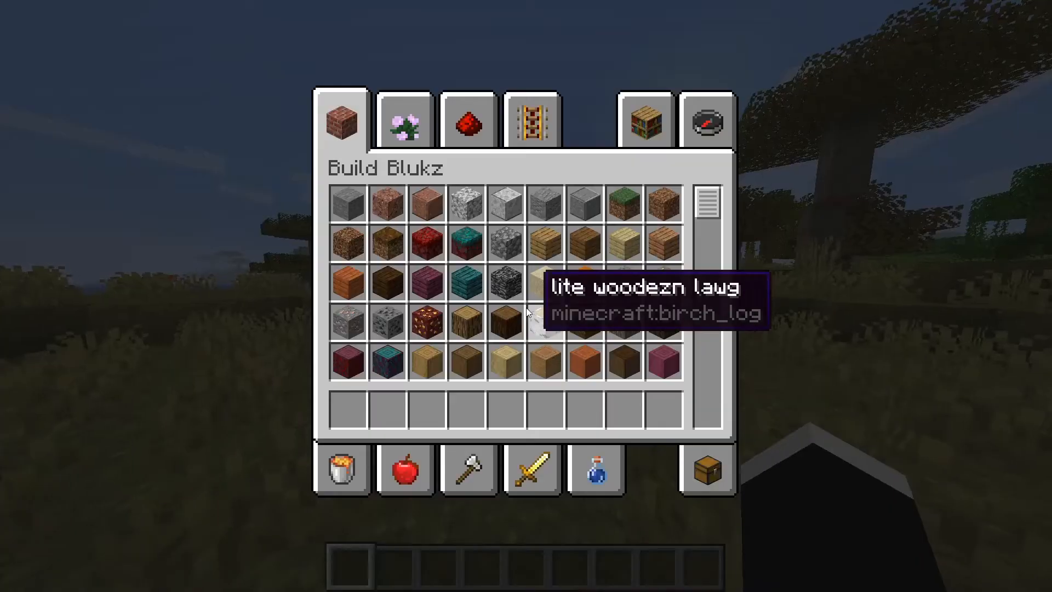
pyautogui.click(481, 490)
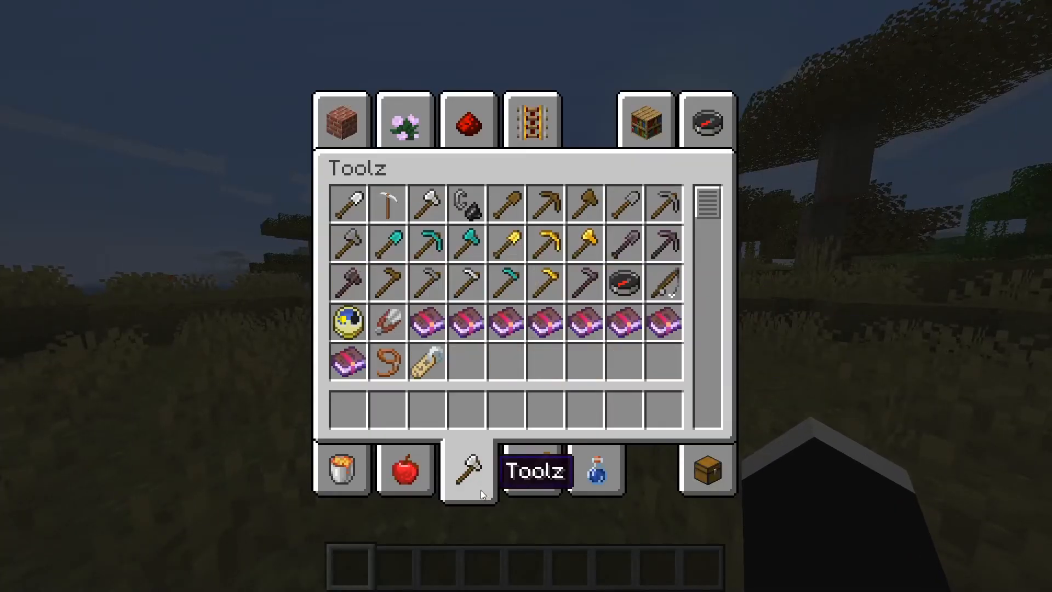
pyautogui.click(379, 215)
pyautogui.click(349, 410)
pyautogui.press('e')
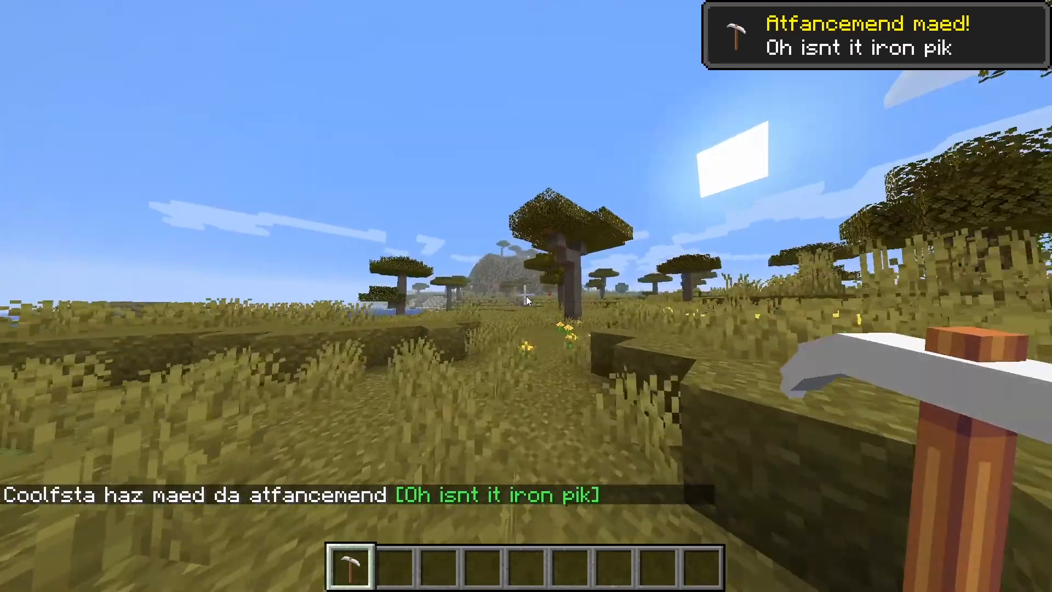
# - Put an anvil from the creative inventory's decoration blocks into the second hotbar slot
pyautogui.press('e')
pyautogui.click(402, 121)
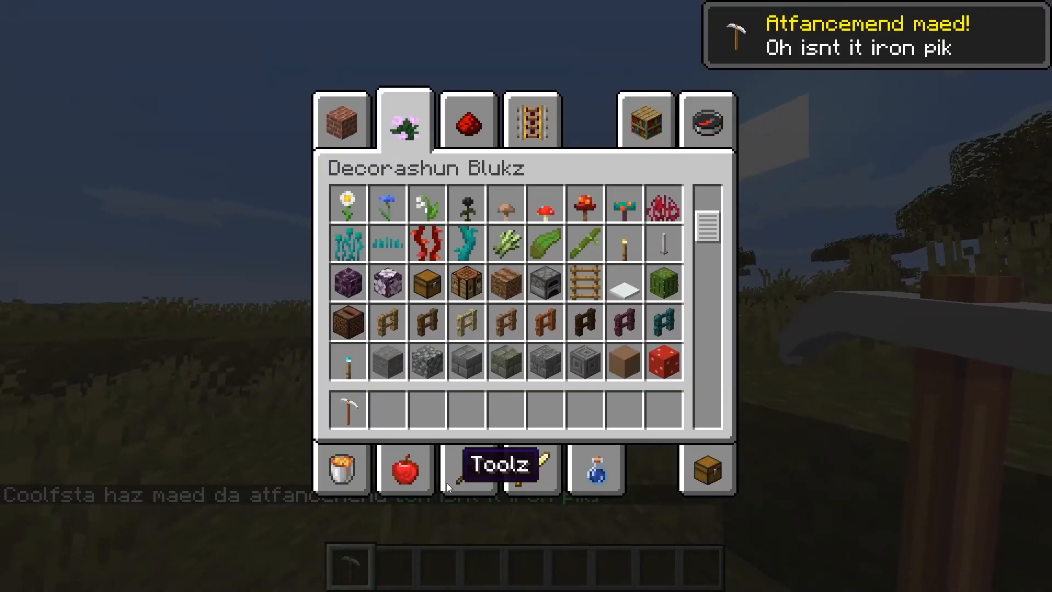
pyautogui.scroll(-5, 445, 487)
pyautogui.click(388, 410)
# - Put a mushroom stew from the creative inventory's foods into the third hotbar slot
pyautogui.click(419, 473)
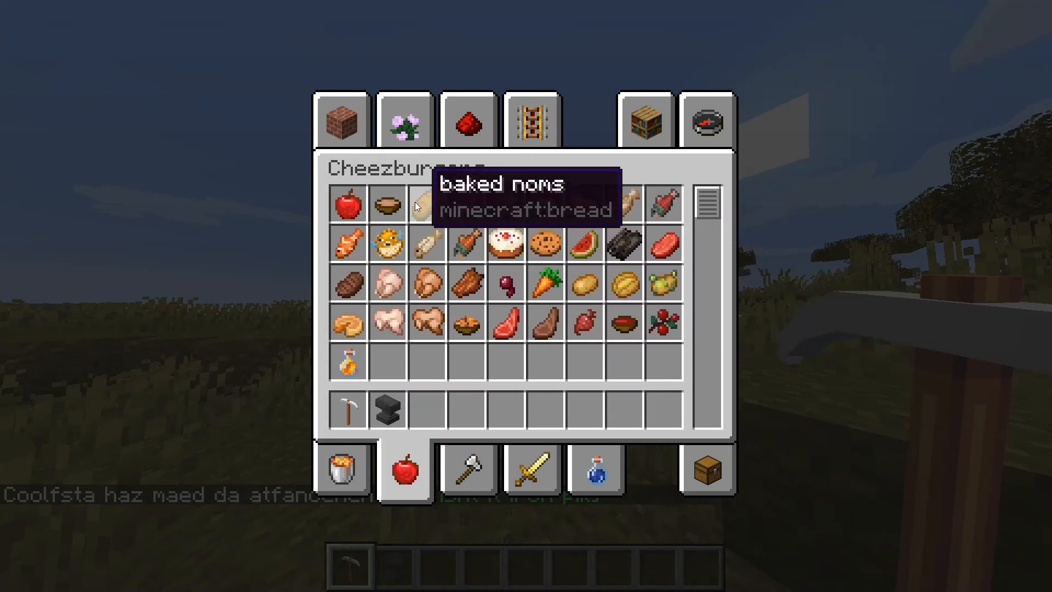
pyautogui.click(388, 204)
pyautogui.click(430, 411)
pyautogui.click(433, 411)
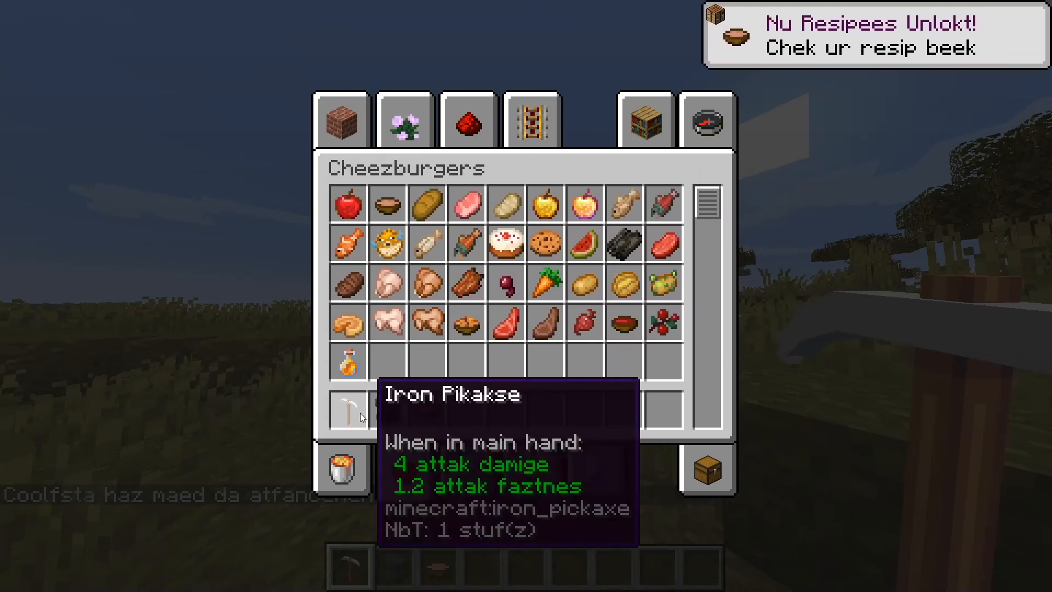
# - Duplicate the iron pickaxe into the fourth hotbar slot and leave the inventory
pyautogui.middleClick(359, 412)
pyautogui.click(459, 415)
pyautogui.press('e')
# - Equip the anvil, place it on the ground and open its repair and naming screen
pyautogui.press('3')
pyautogui.press('2')
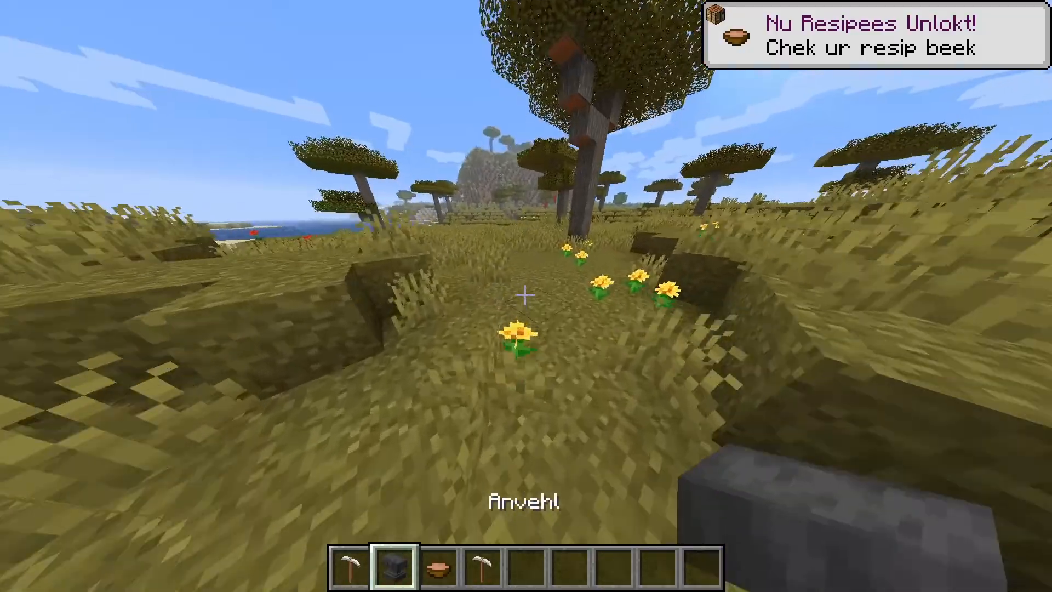
pyautogui.rightClick(526, 296)
pyautogui.rightClick(527, 296)
# - Rename the duplicate iron pickaxe at the anvil to match the drill name pattern and put it in the fourth hotbar slot
pyautogui.keyDown('shift'); pyautogui.click(475, 452); pyautogui.keyUp('shift')
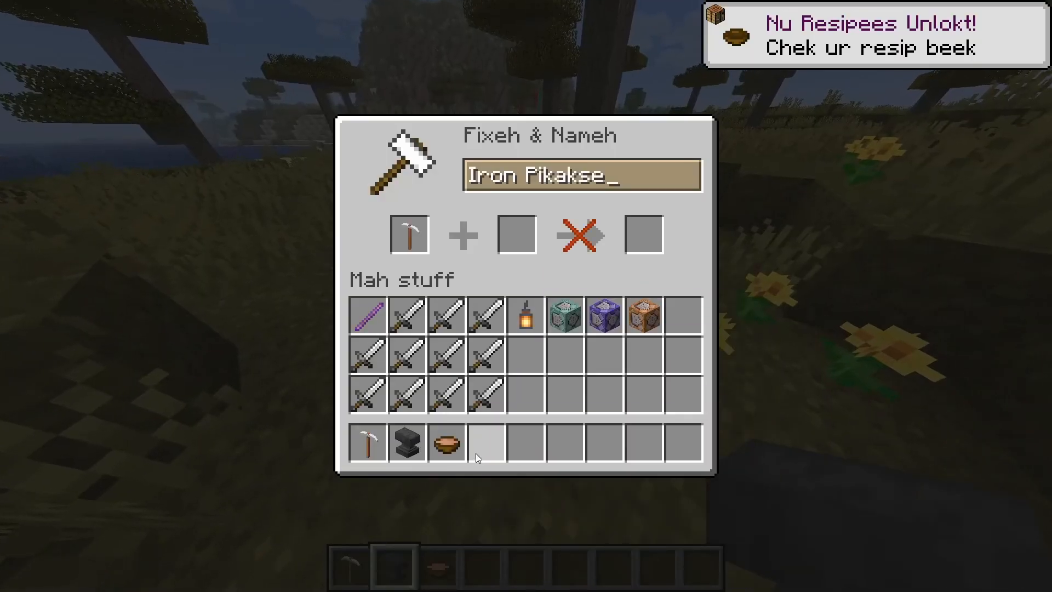
pyautogui.press('BackSpace')
pyautogui.press('BackSpace')
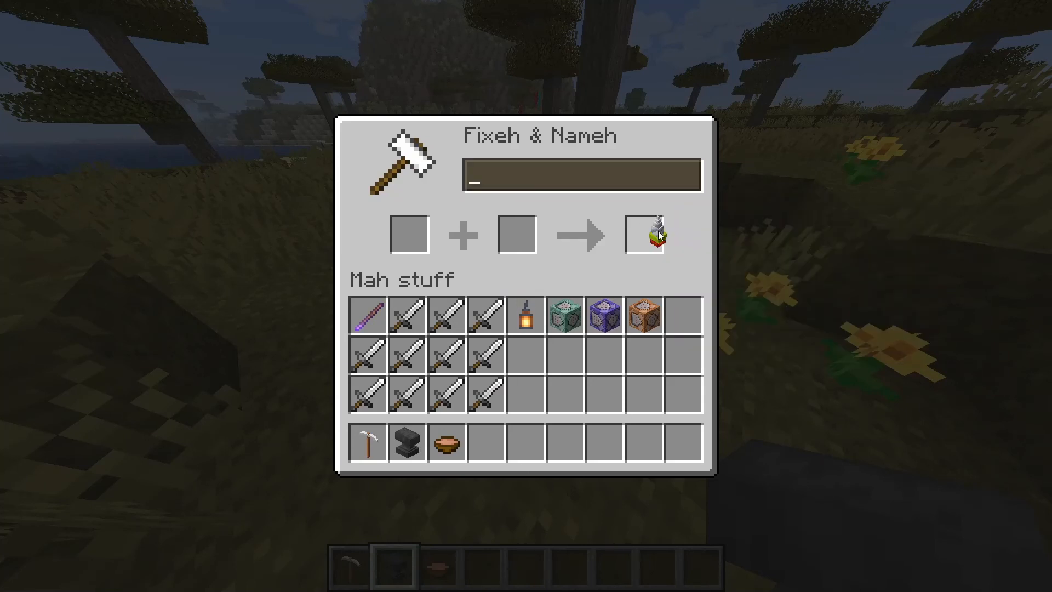
pyautogui.click(479, 433)
# - Rename the mushroom stew to Spaghetti at the anvil, return it to the third hotbar slot and leave the anvil
pyautogui.keyDown('shift'); pyautogui.click(442, 444); pyautogui.keyUp('shift')
pyautogui.press('BackSpace')
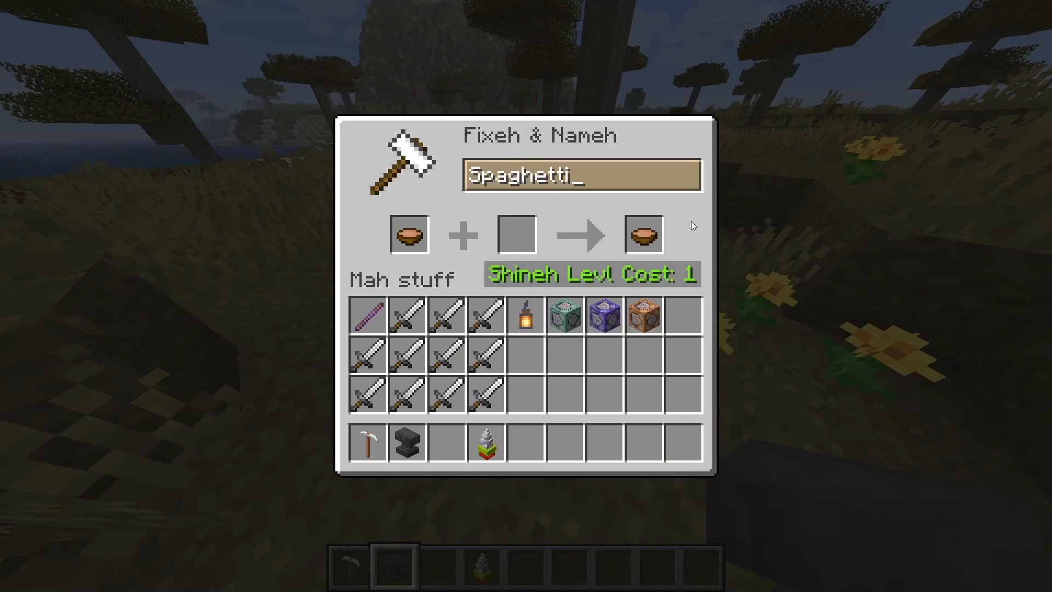
pyautogui.click(636, 237)
pyautogui.press('Escape')
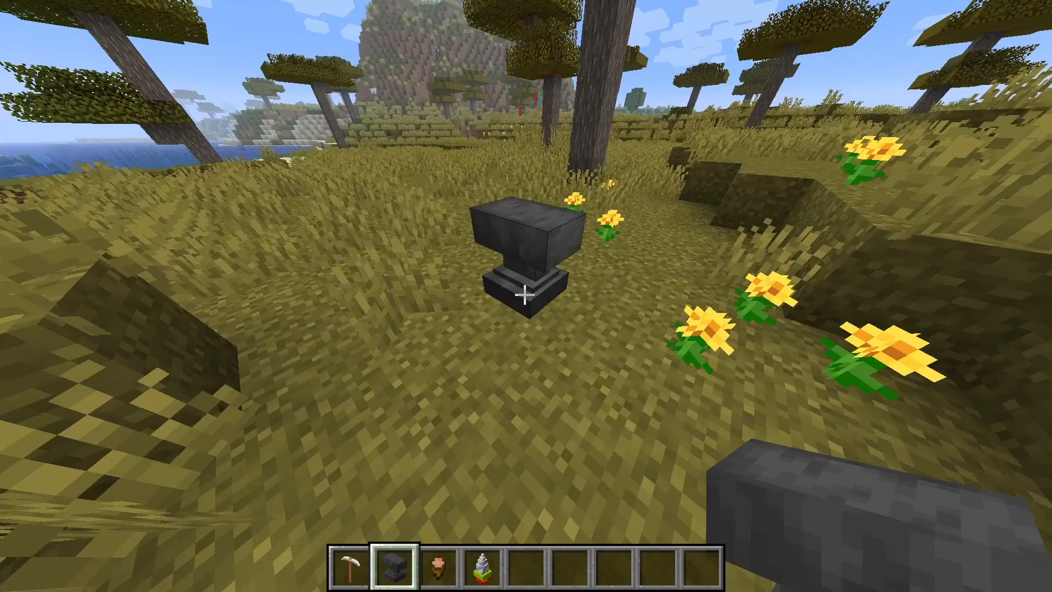
# - Equip the renamed drill from the fourth hotbar slot and examine its held model while walking through the savanna
pyautogui.press('4')
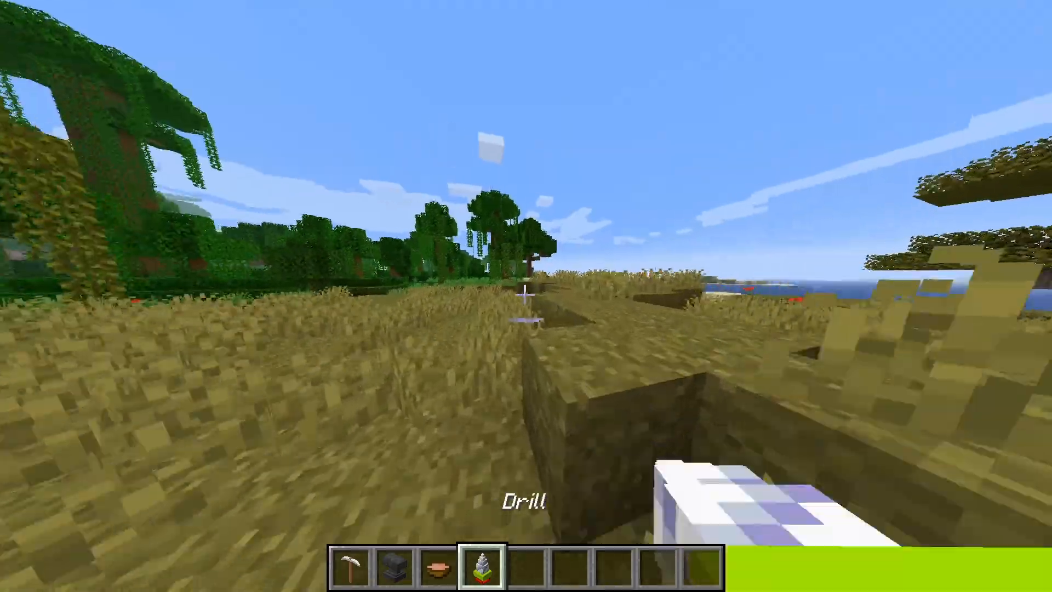
pyautogui.press('w')
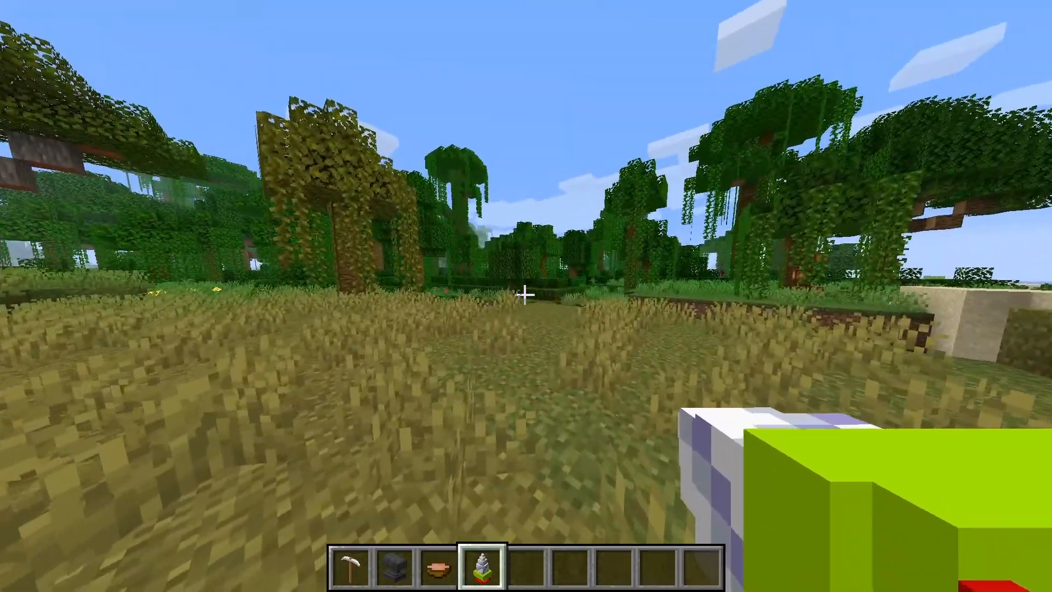
pyautogui.press('w')
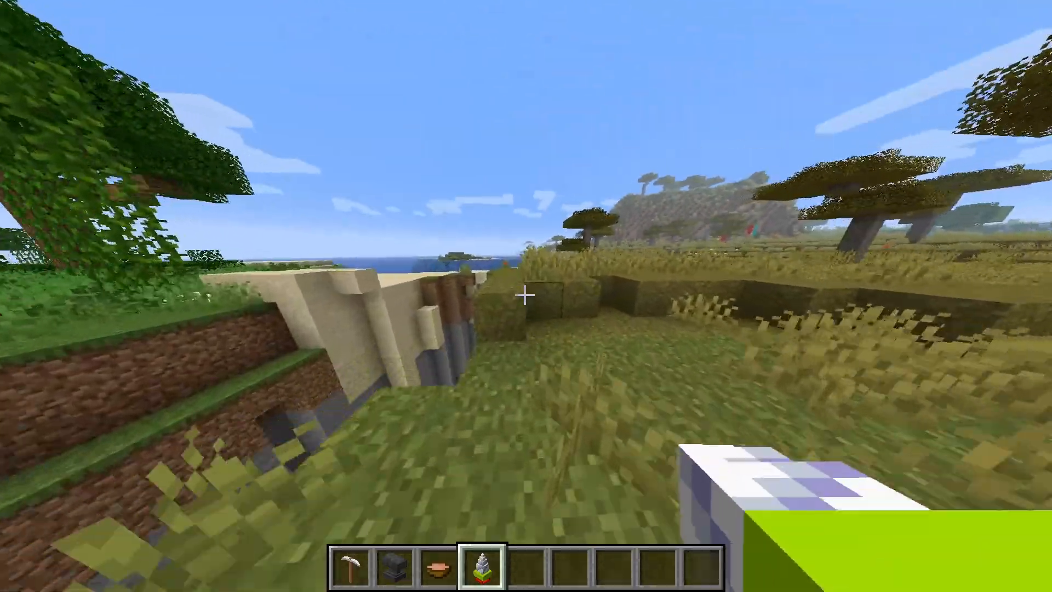
pyautogui.press('w')
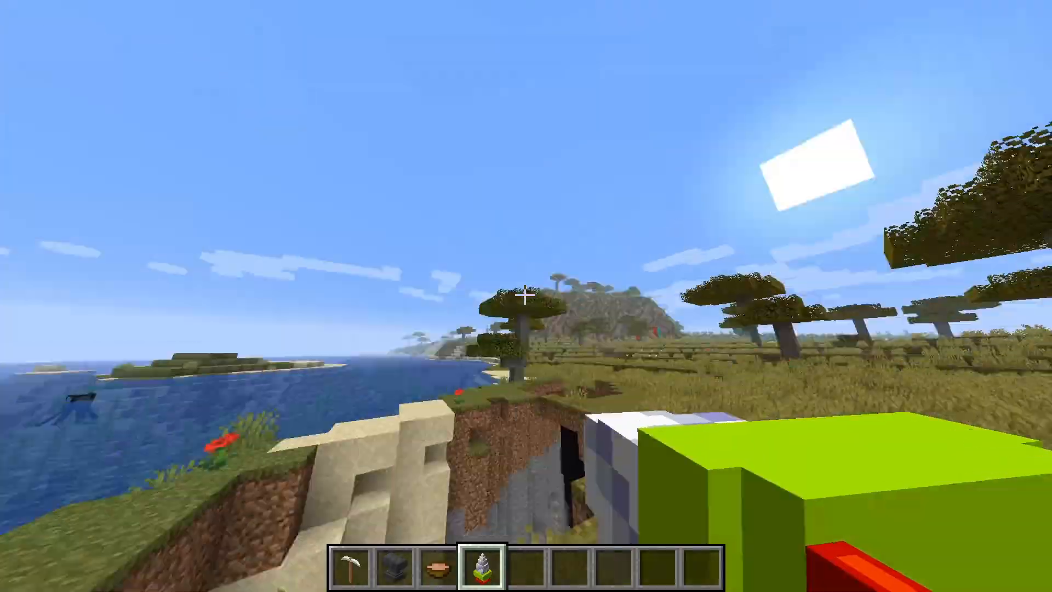
pyautogui.press('w')
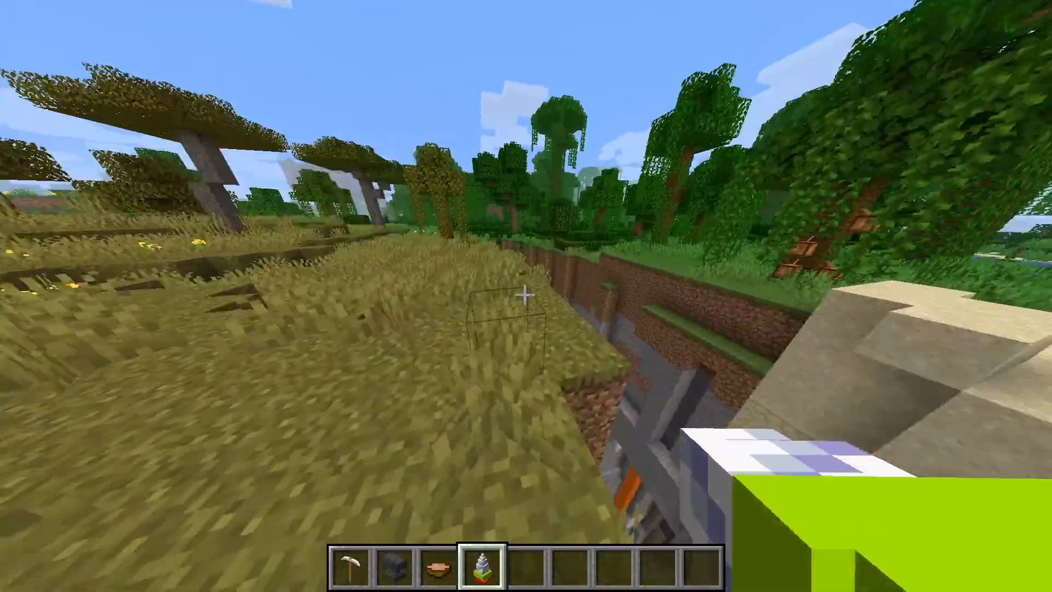
# - Equip the unrenamed iron pickaxe from the first hotbar slot and examine its held model while walking along the ravine
pyautogui.press('1')
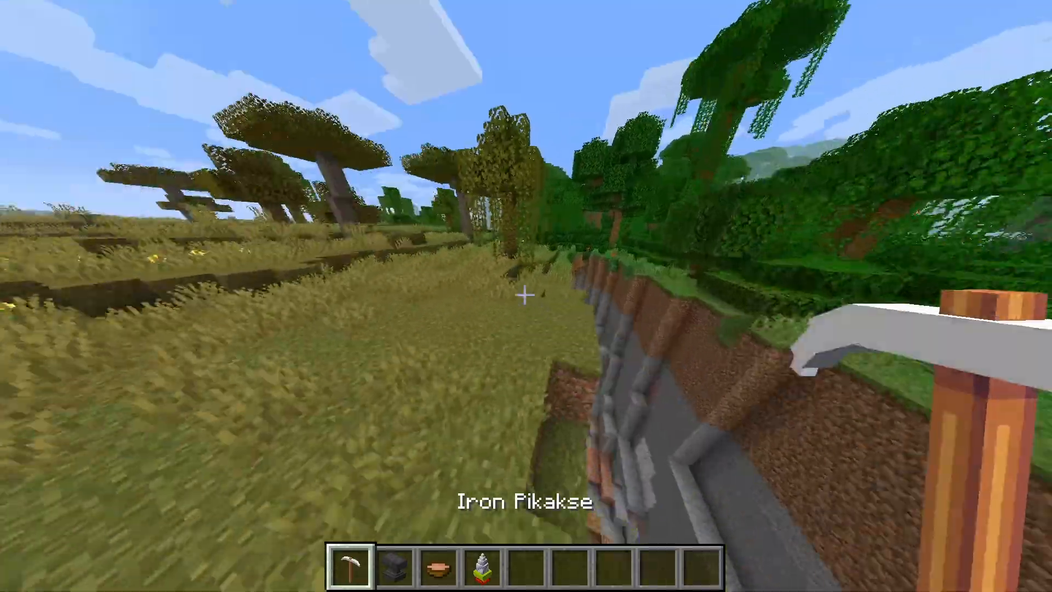
pyautogui.press('w')
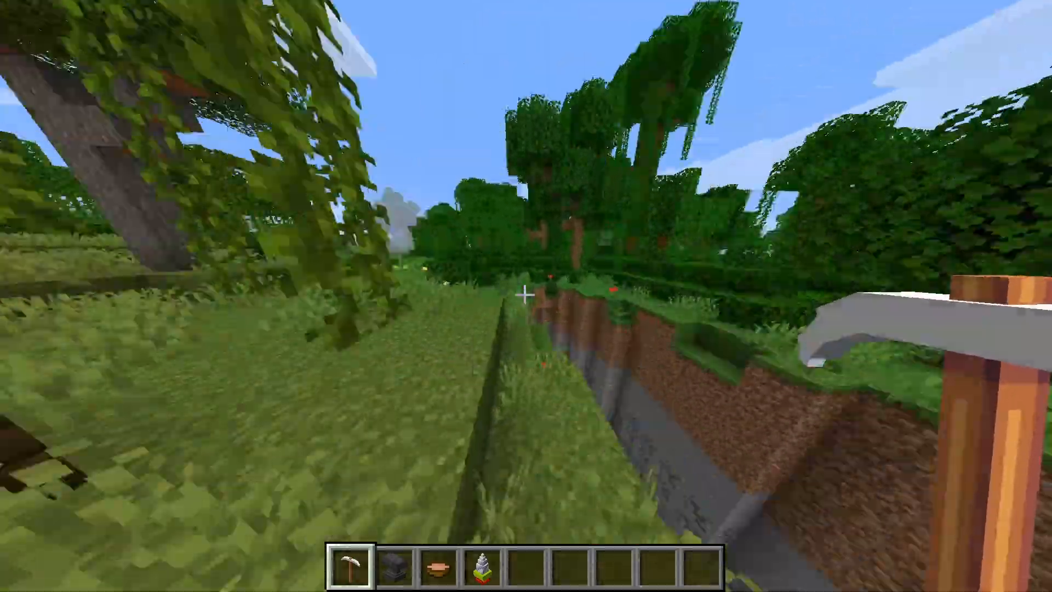
pyautogui.press('w')
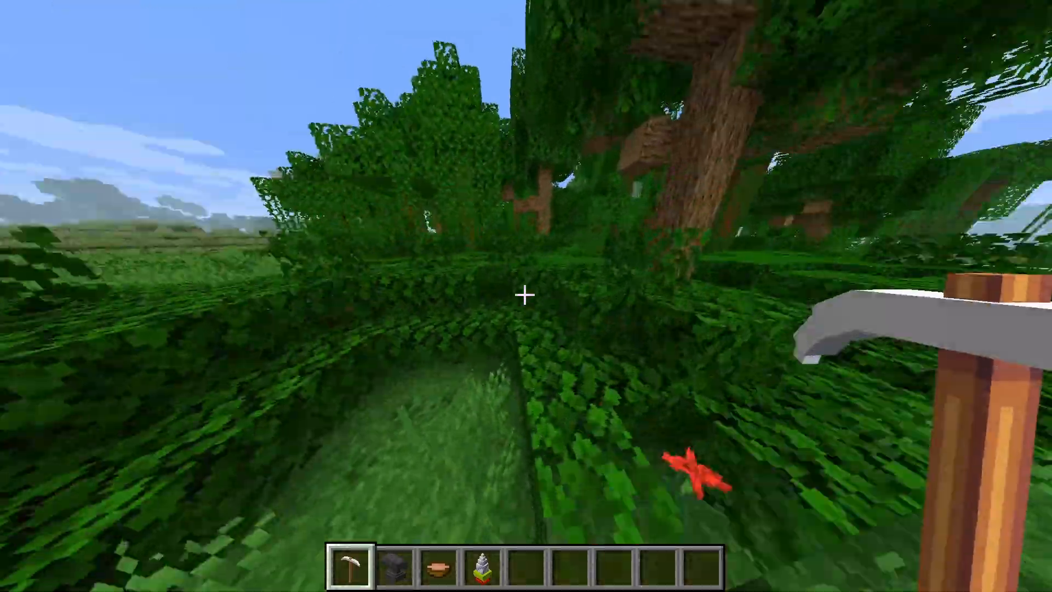
pyautogui.press('w')
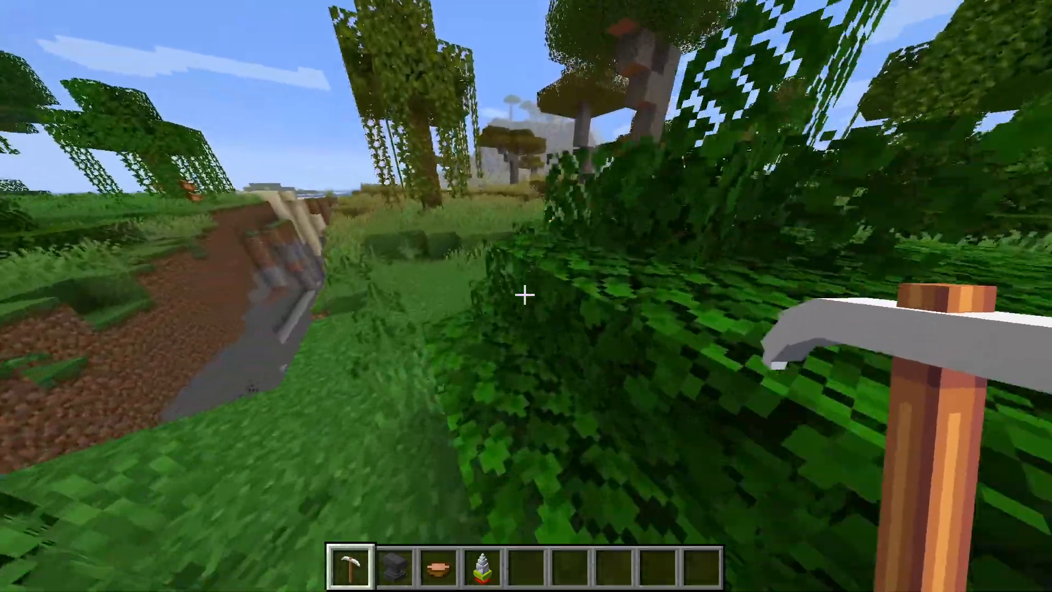
pyautogui.press('w')
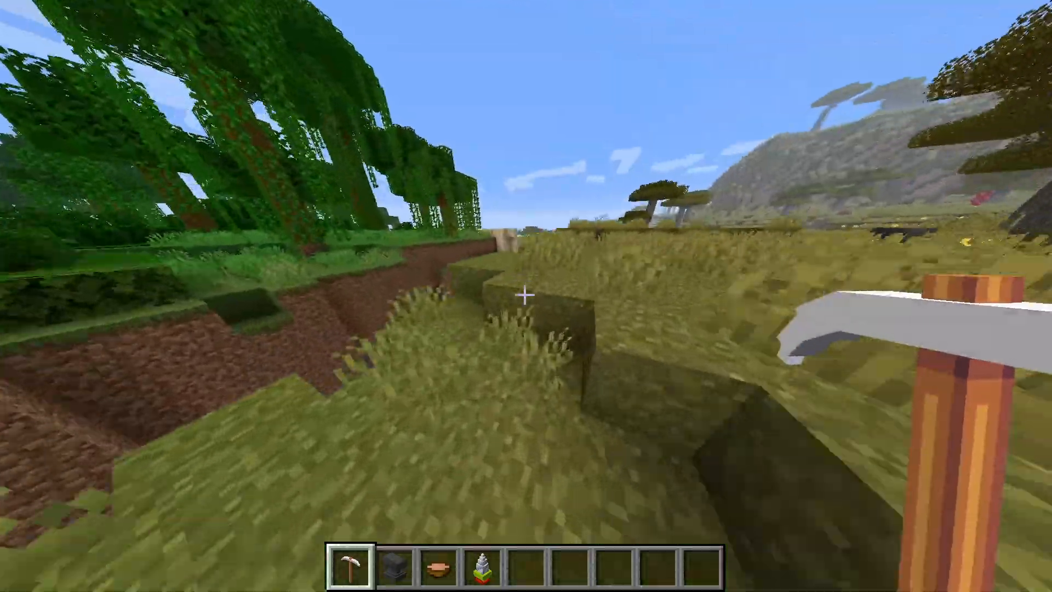
pyautogui.press('w')
pyautogui.press('w')
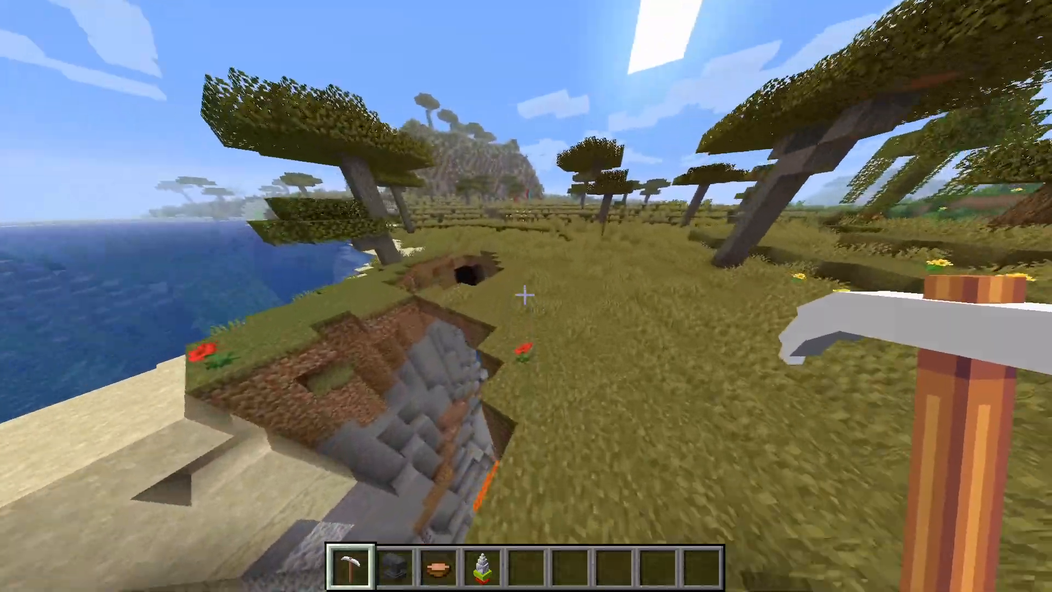
# - Alternate between the drill and the iron pickaxe to compare their held models, ending with the drill equipped
pyautogui.scroll(-3, 527, 296)
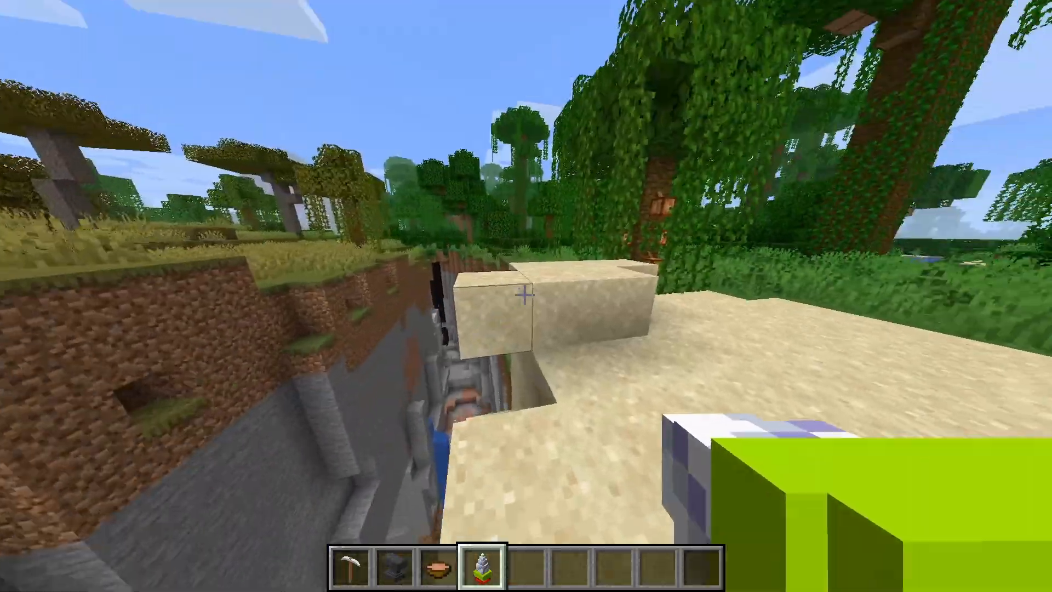
pyautogui.press('w')
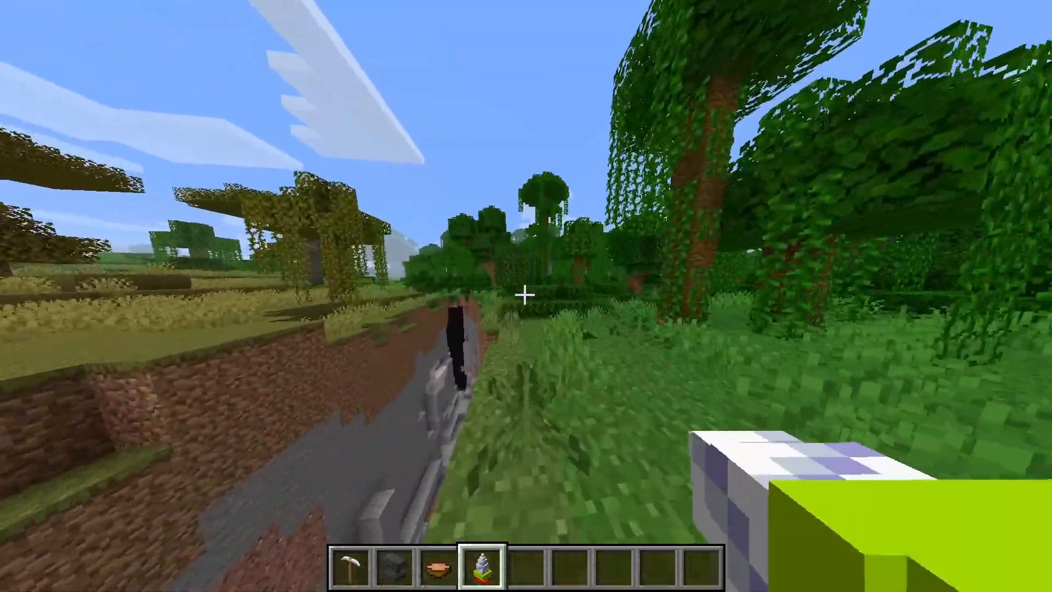
pyautogui.press('f')
pyautogui.press('f')
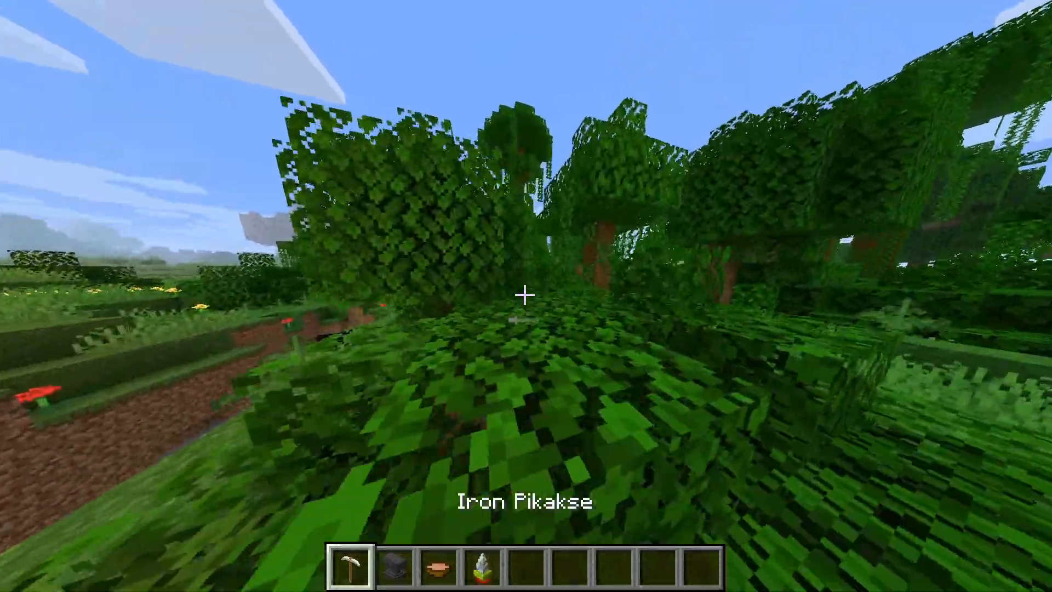
pyautogui.press('w')
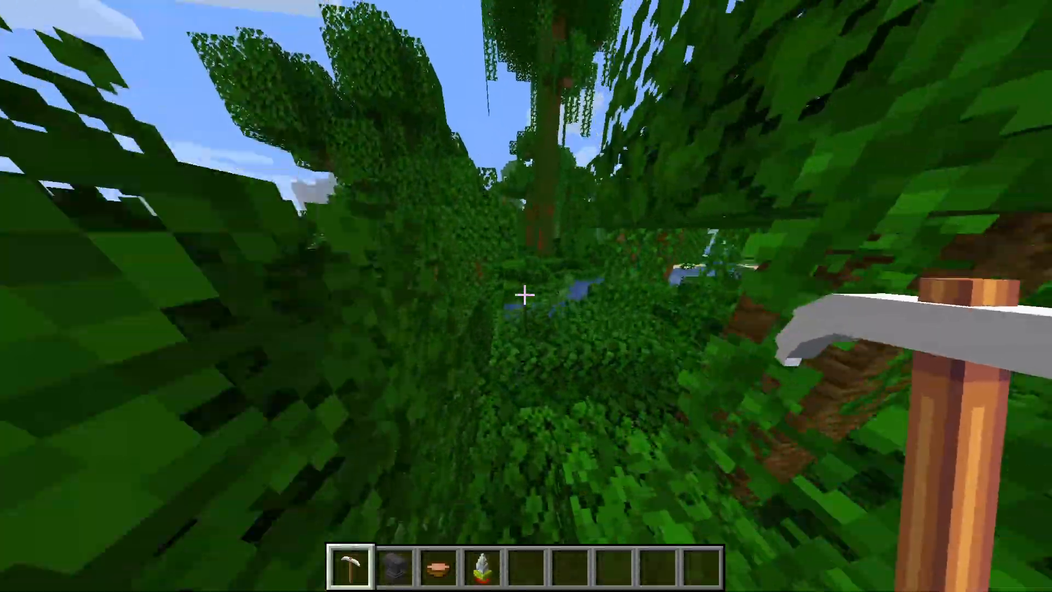
pyautogui.press('4')
pyautogui.press('w')
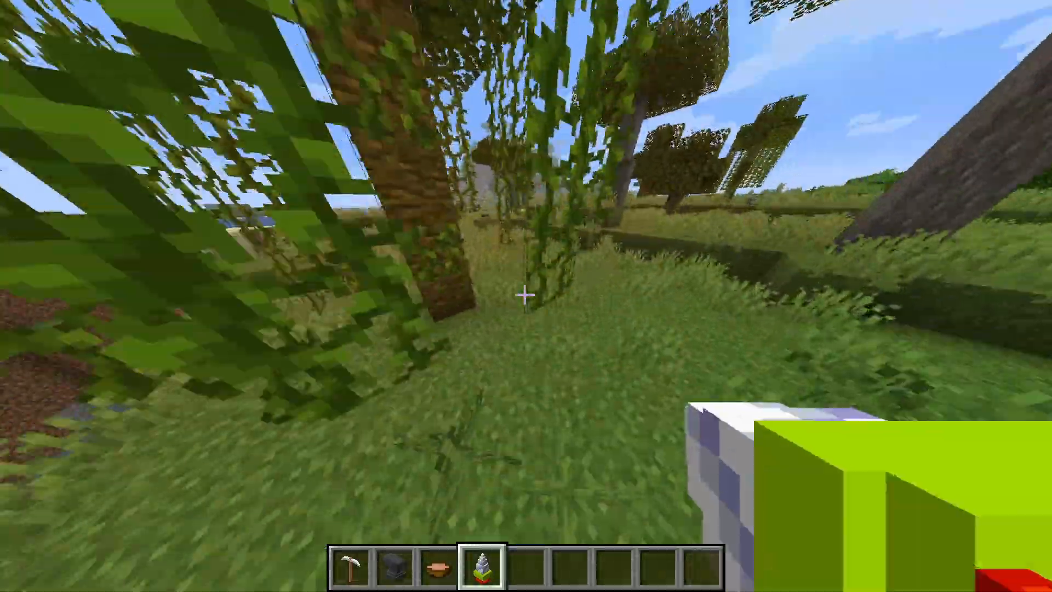
pyautogui.press('w')
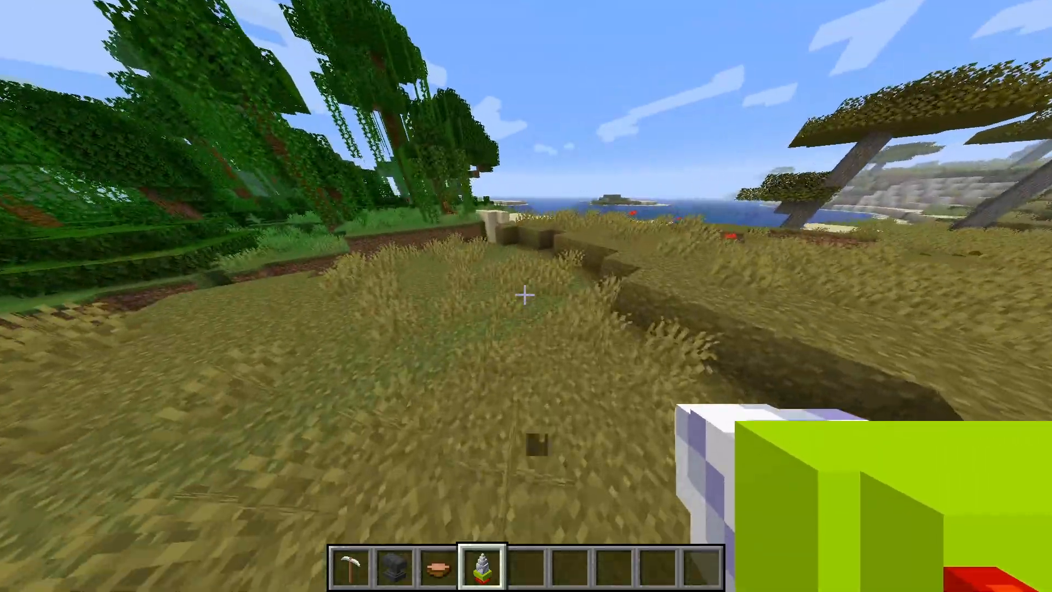
pyautogui.press('w')
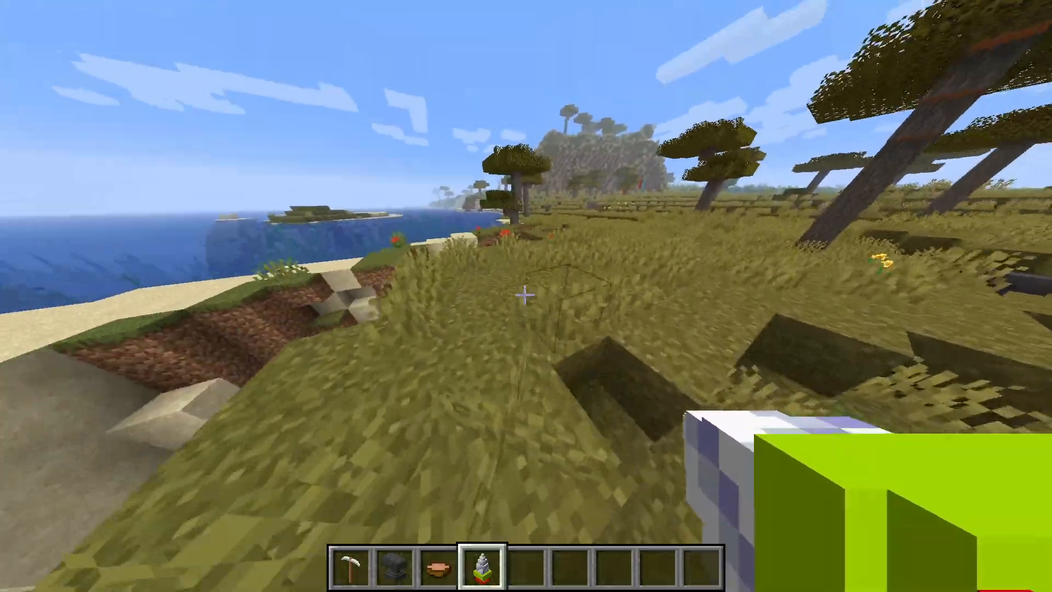
pyautogui.press('w')
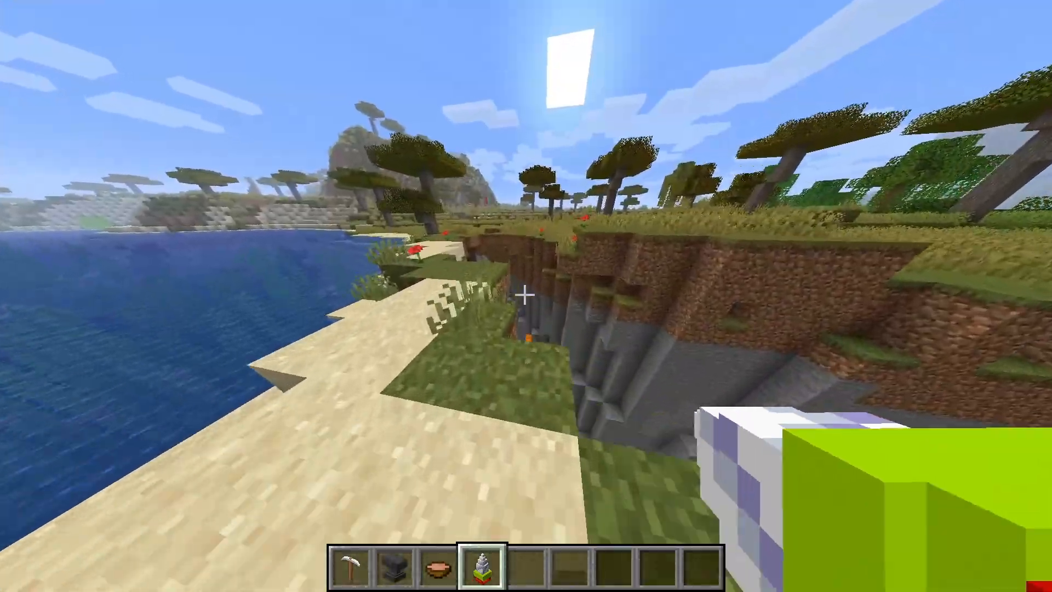
pyautogui.press('w')
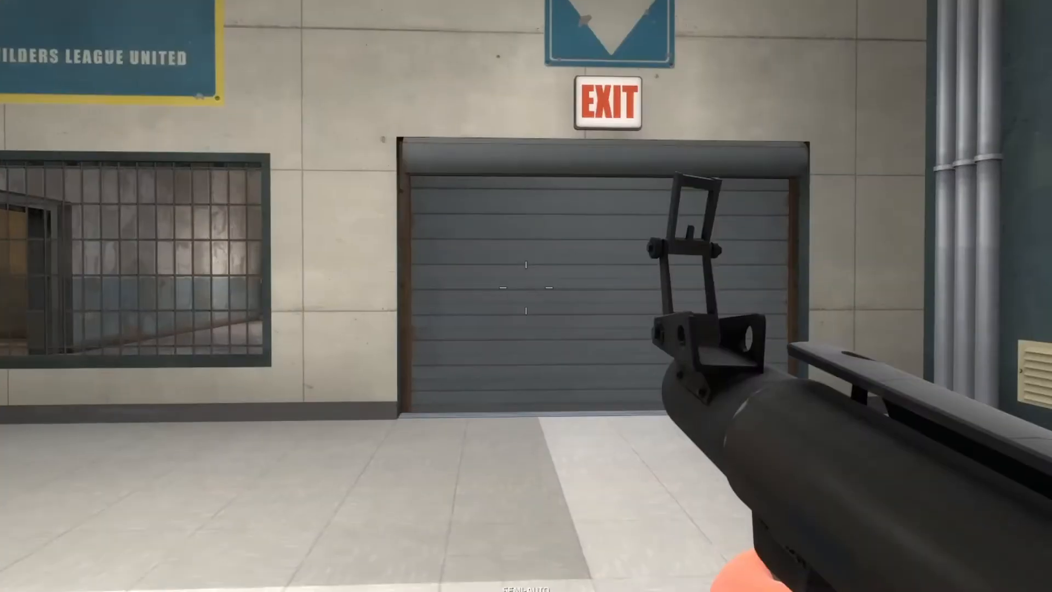
pyautogui.press('w')
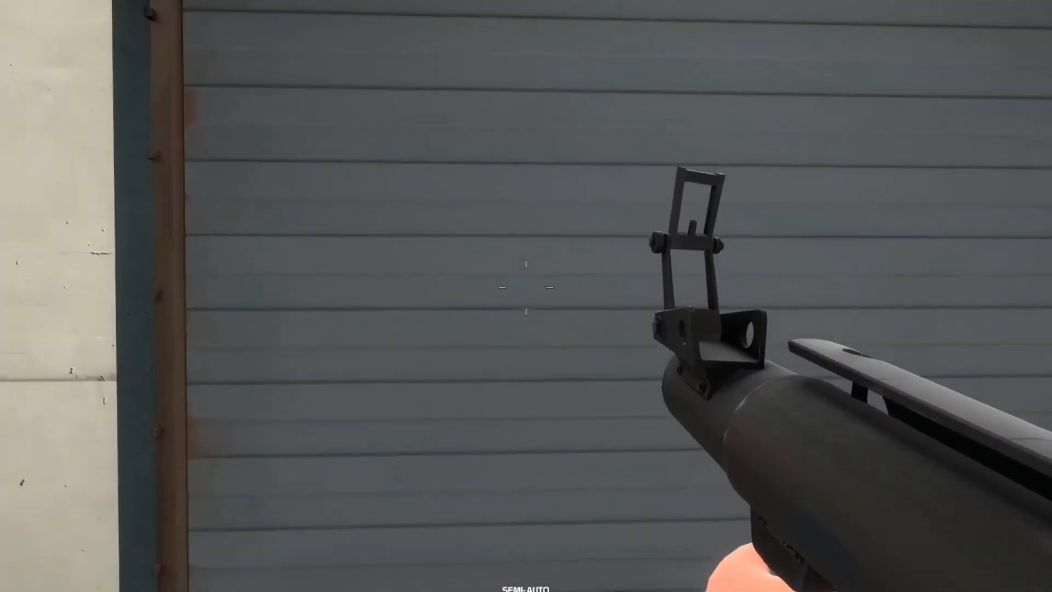
pyautogui.press('w')
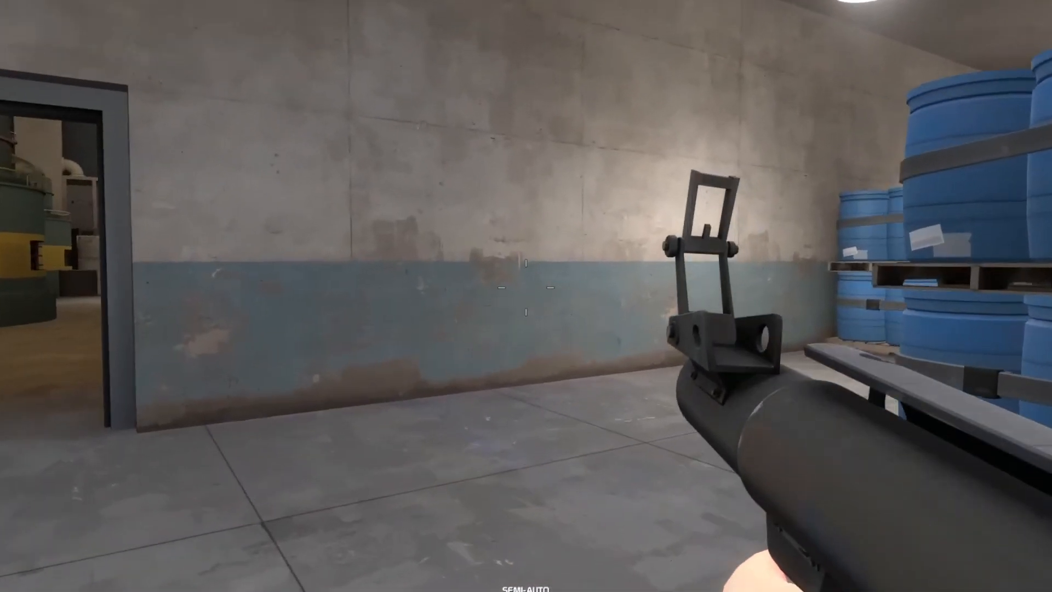
pyautogui.press('w')
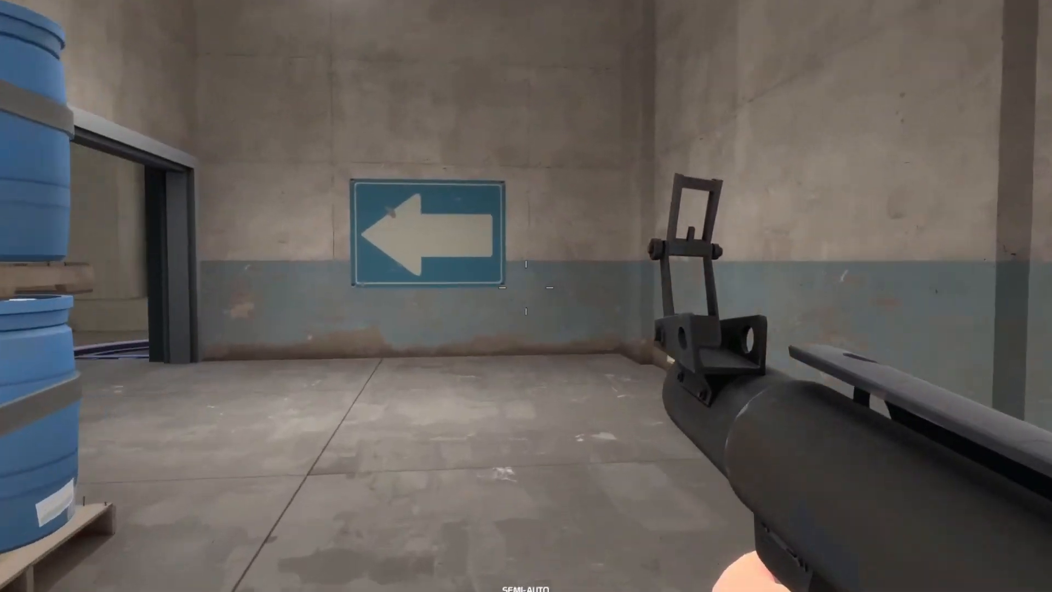
pyautogui.press('w')
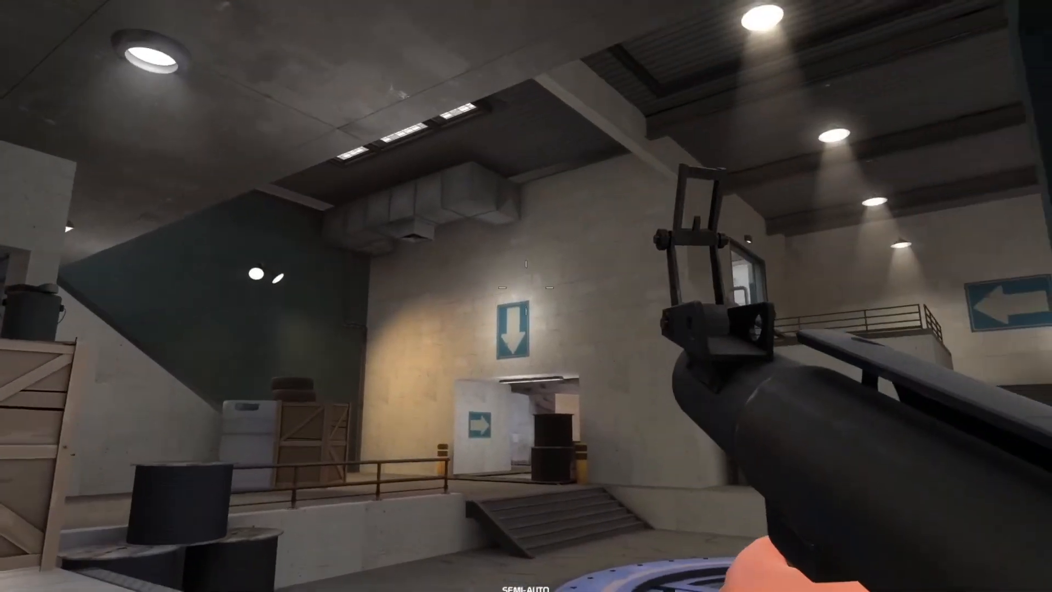
pyautogui.press('w')
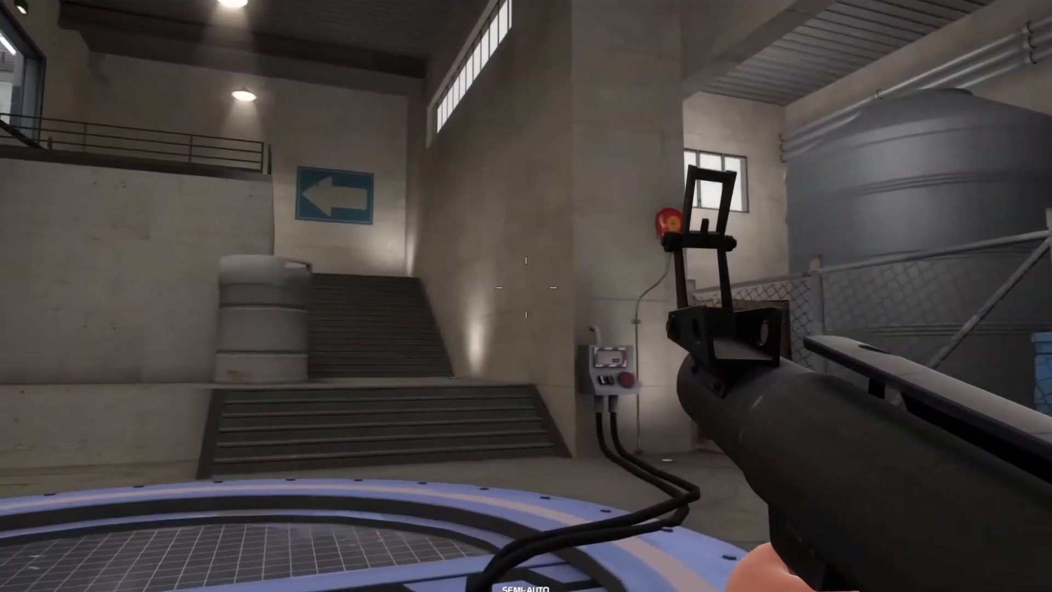
pyautogui.press('w')
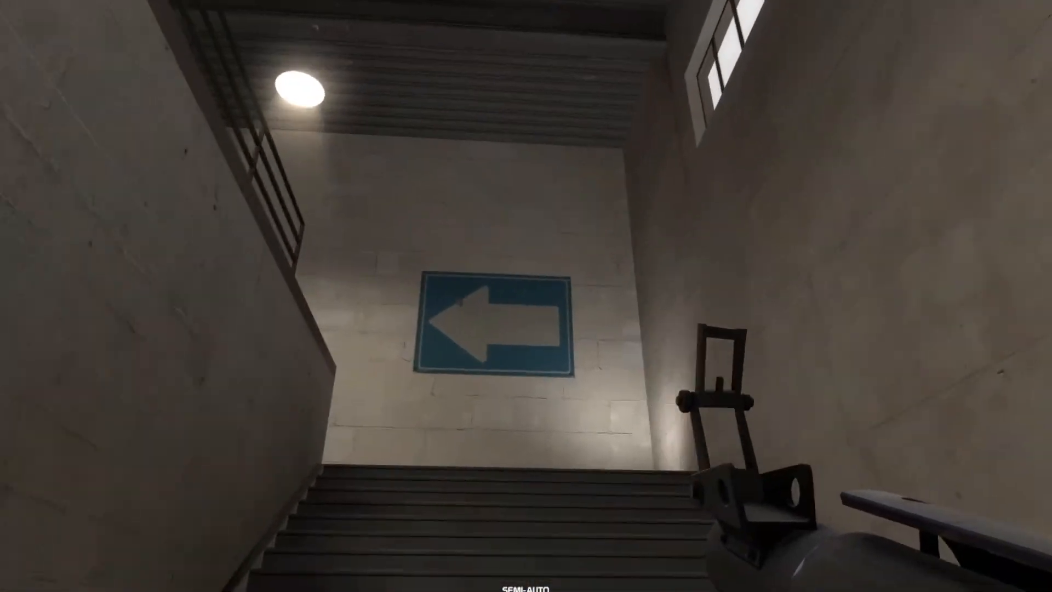
pyautogui.press('w')
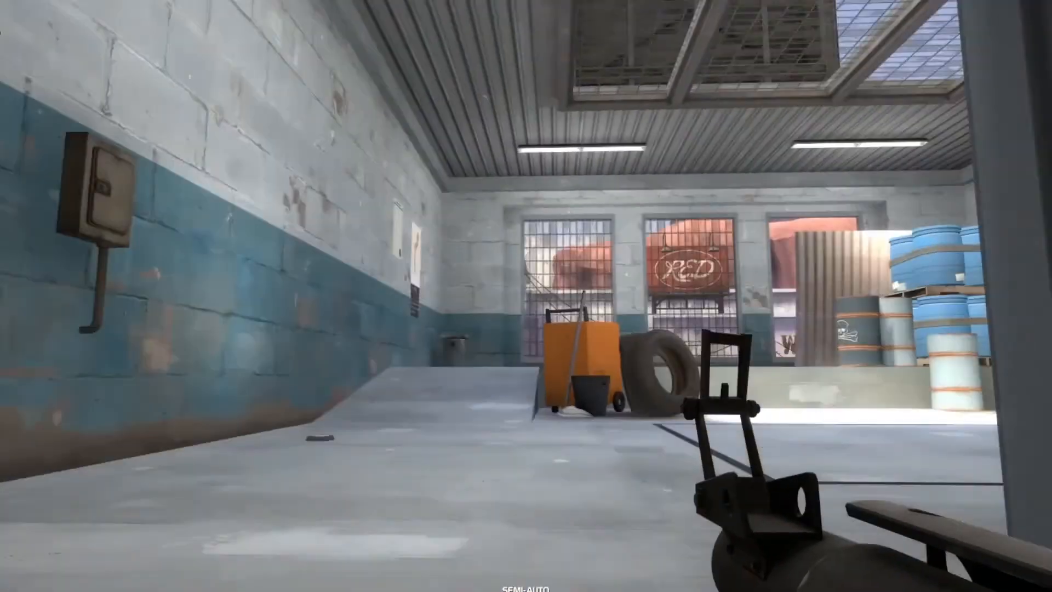
pyautogui.press('w')
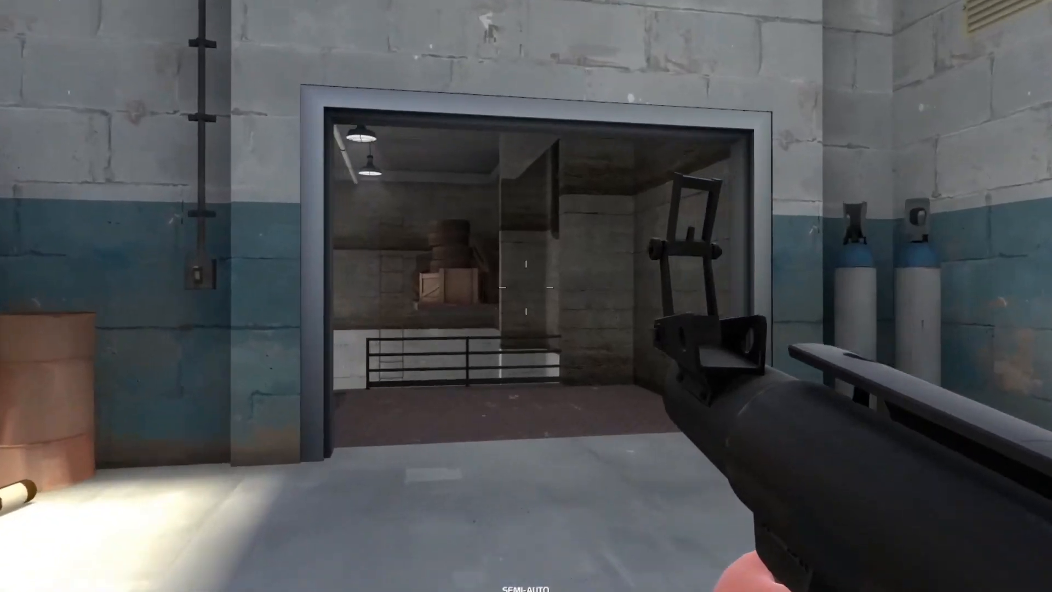
pyautogui.press('w')
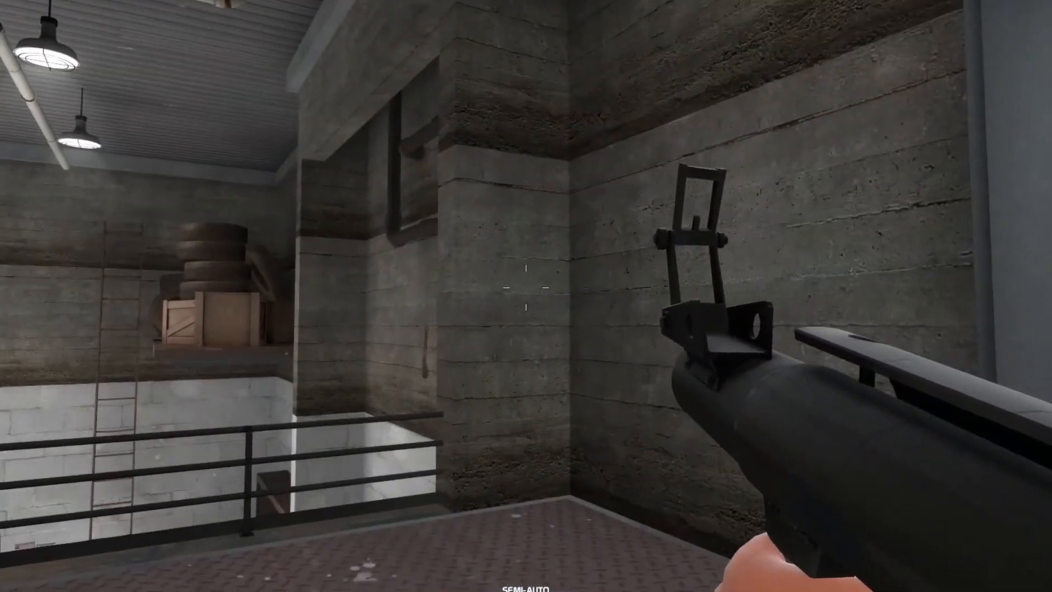
pyautogui.press('w')
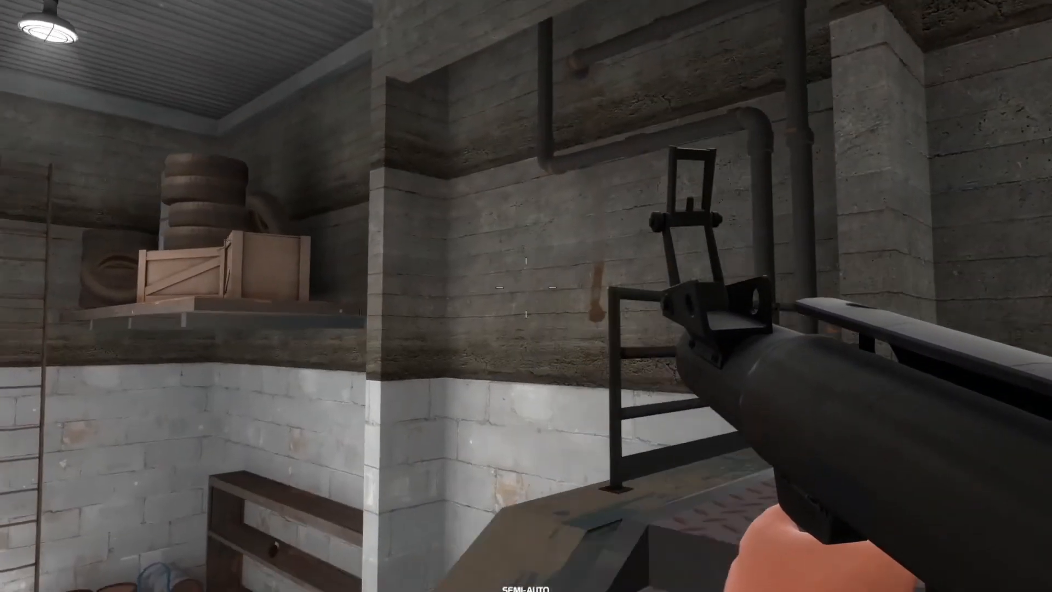
pyautogui.press('w')
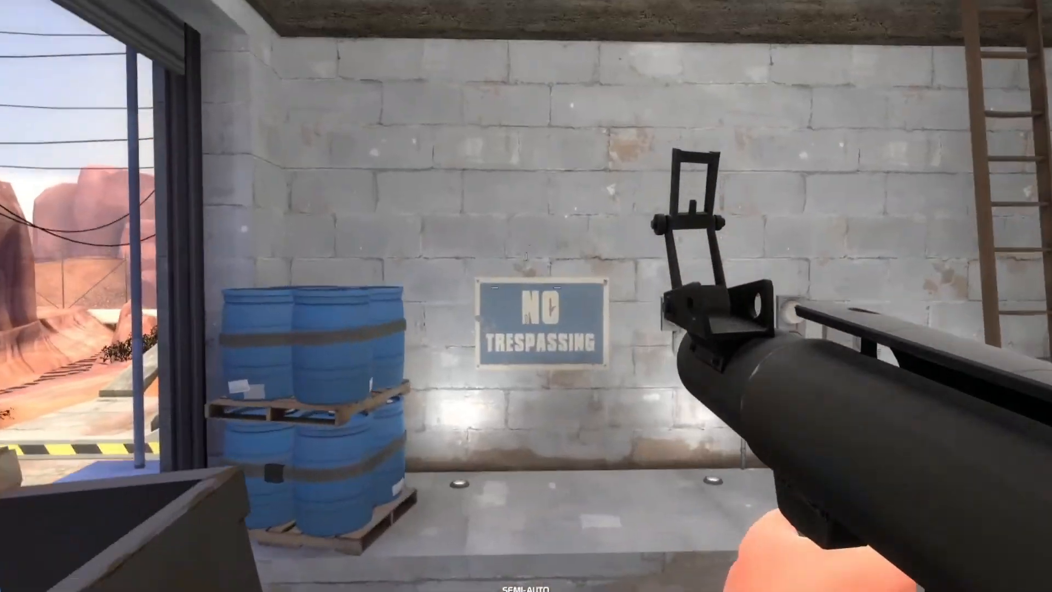
pyautogui.press('w')
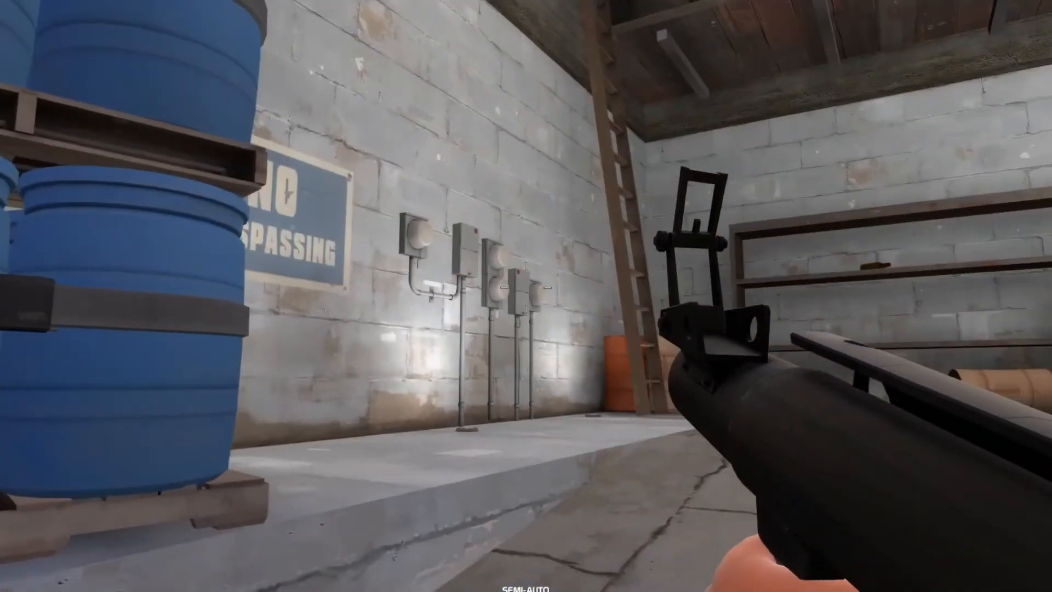
pyautogui.press('d')
pyautogui.press('w')
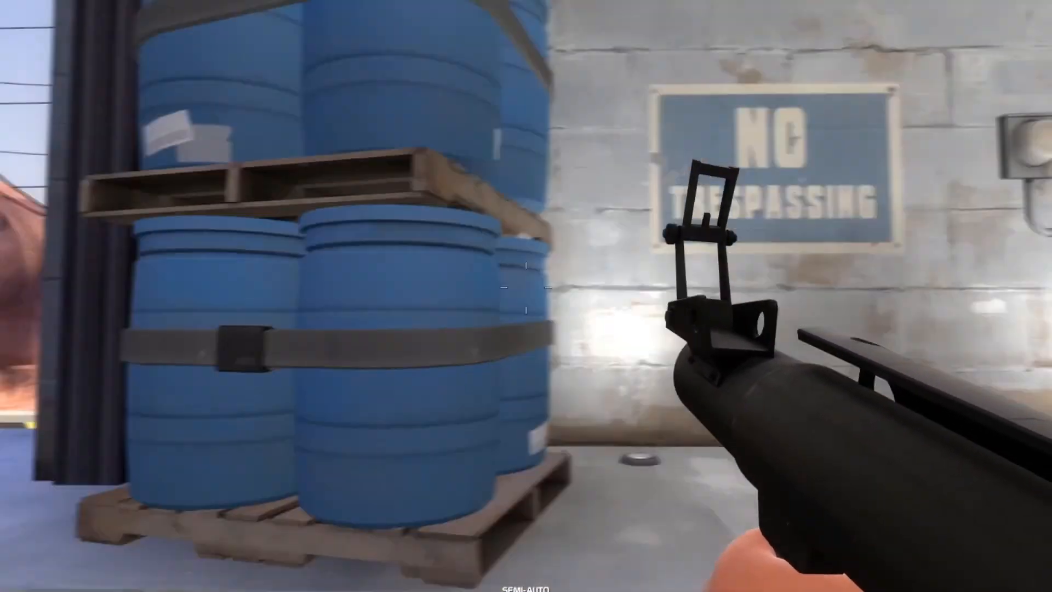
pyautogui.press('w')
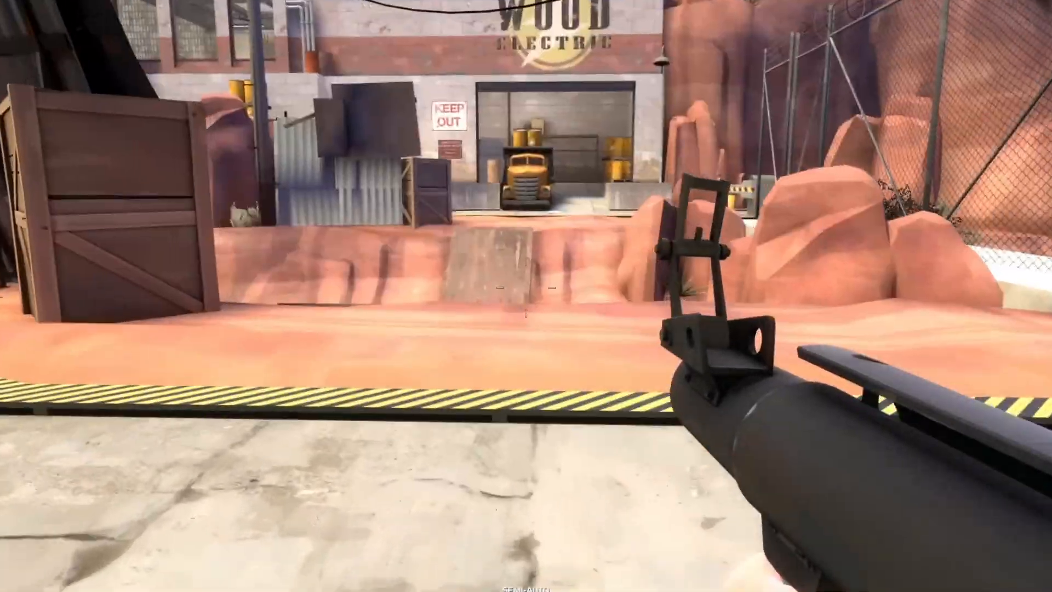
pyautogui.press('w')
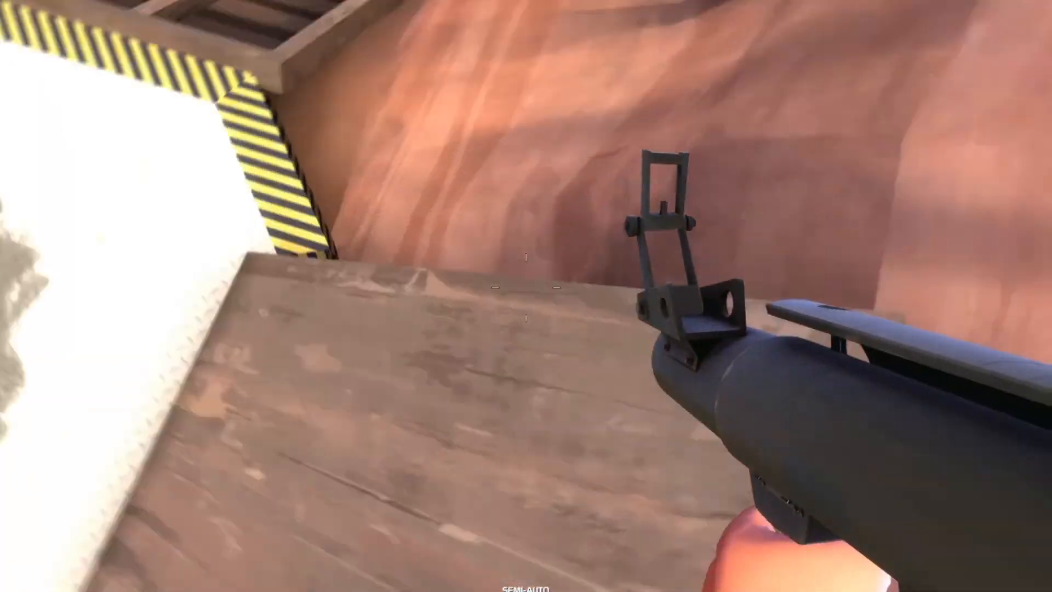
pyautogui.press('w')
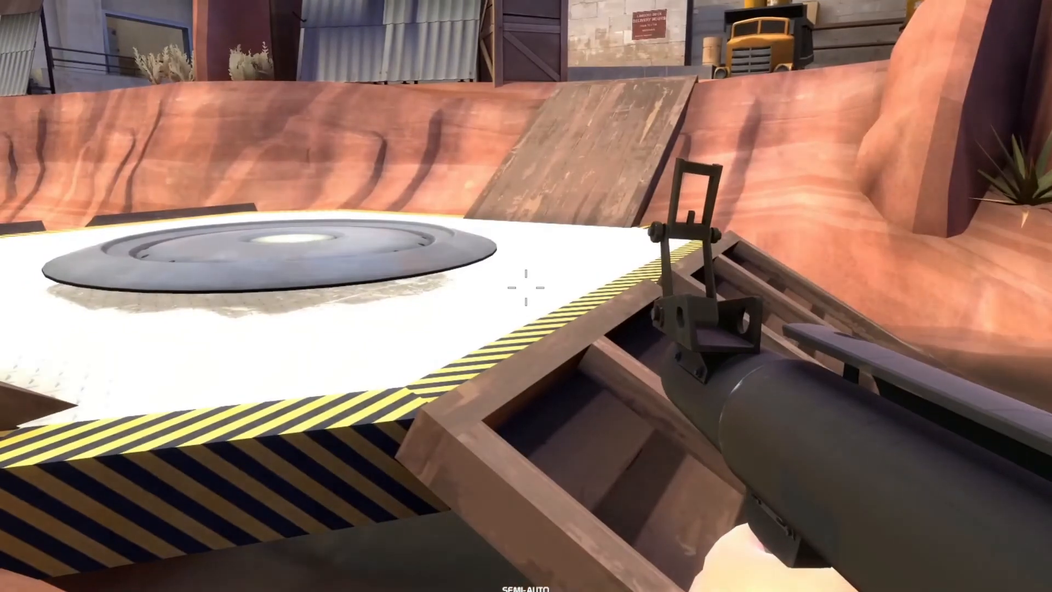
pyautogui.press('w')
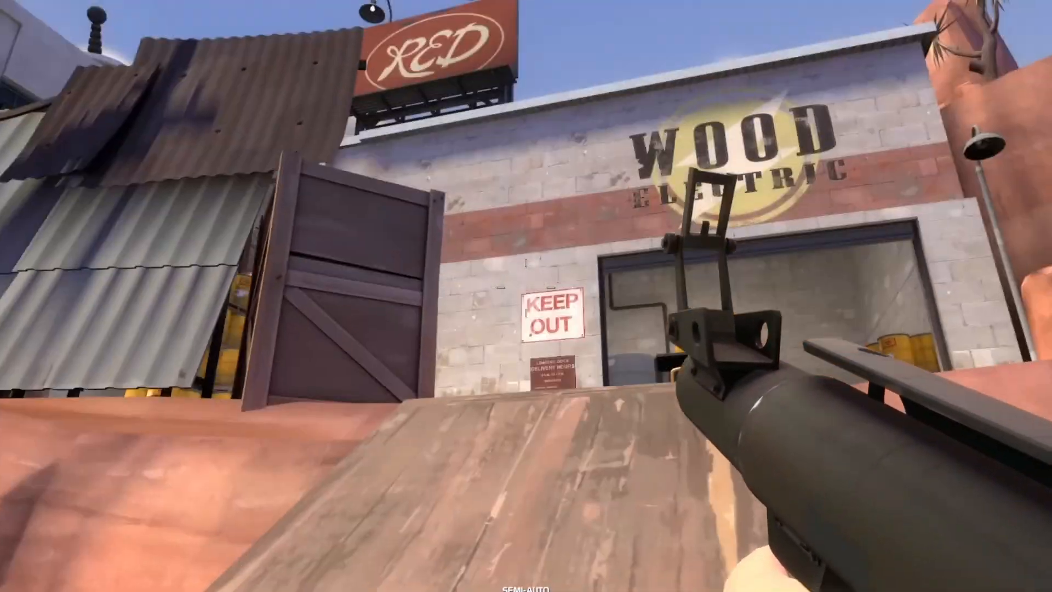
pyautogui.press('w')
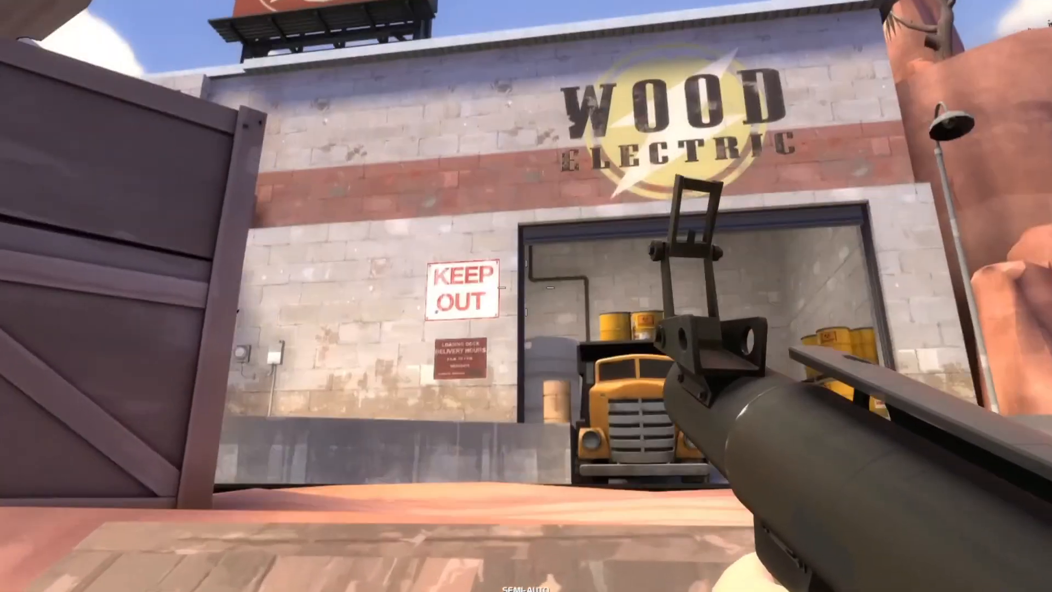
pyautogui.press('r')
pyautogui.press('w')
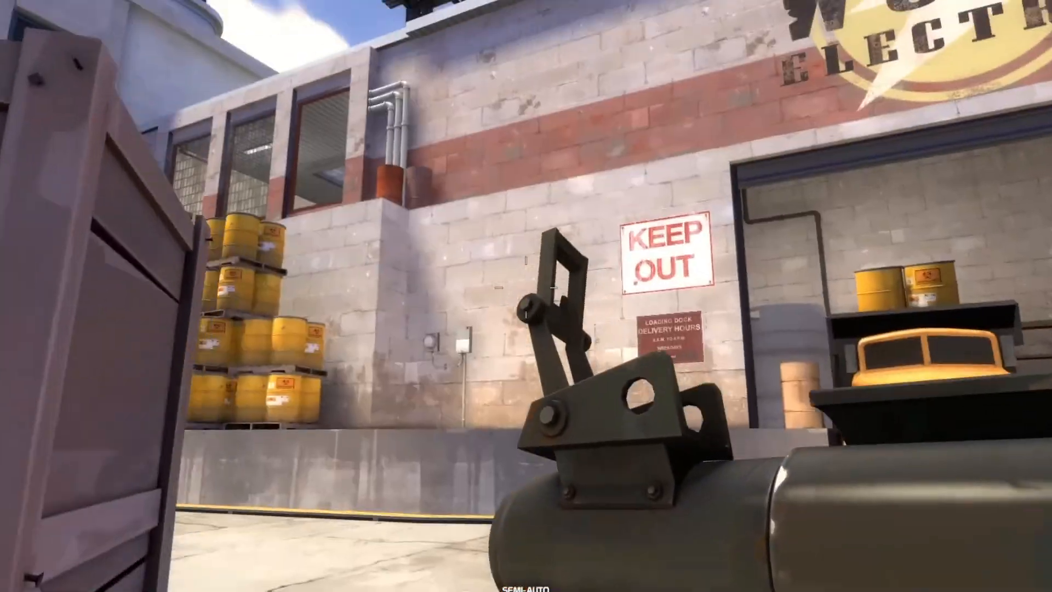
pyautogui.press('w')
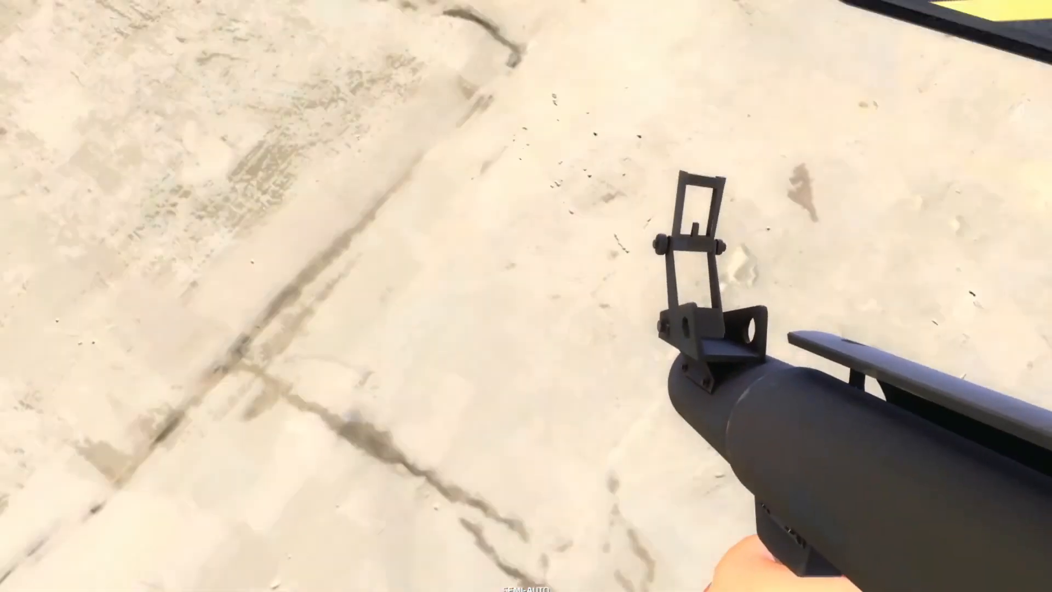
pyautogui.click(526, 288)
pyautogui.press('w')
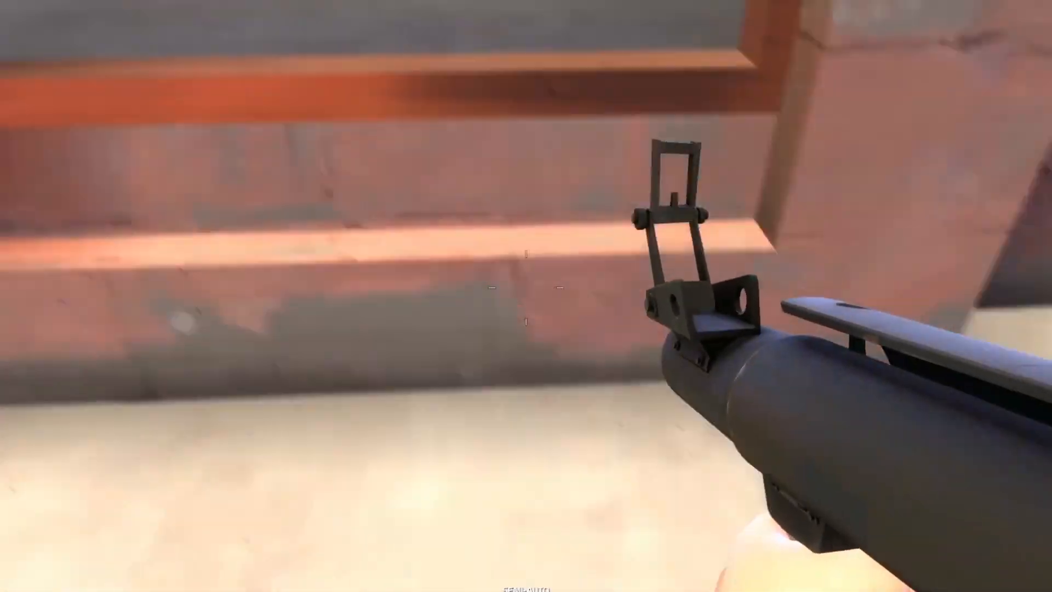
pyautogui.press('w')
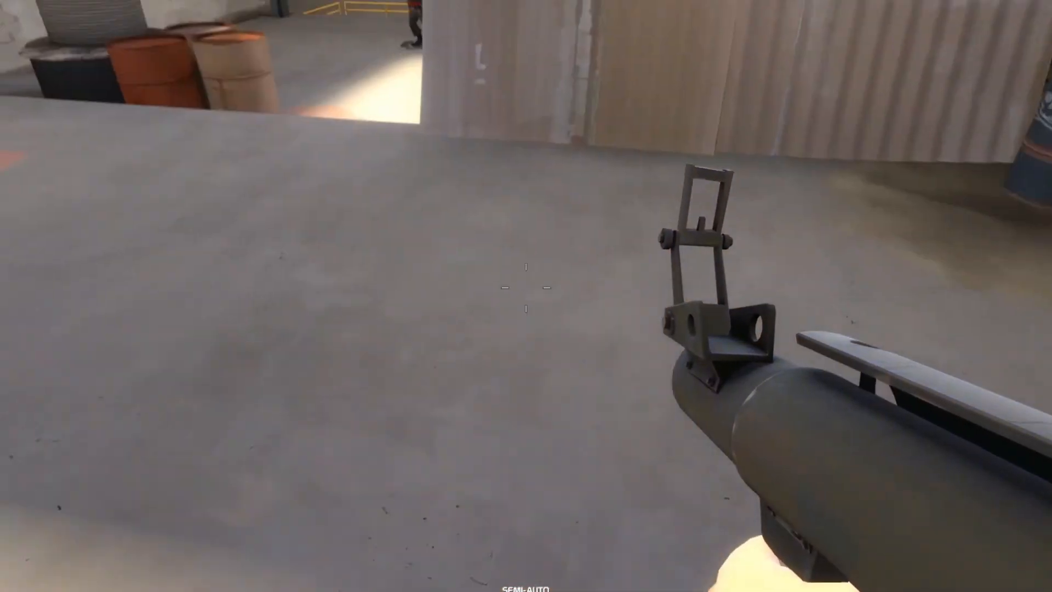
pyautogui.press('w')
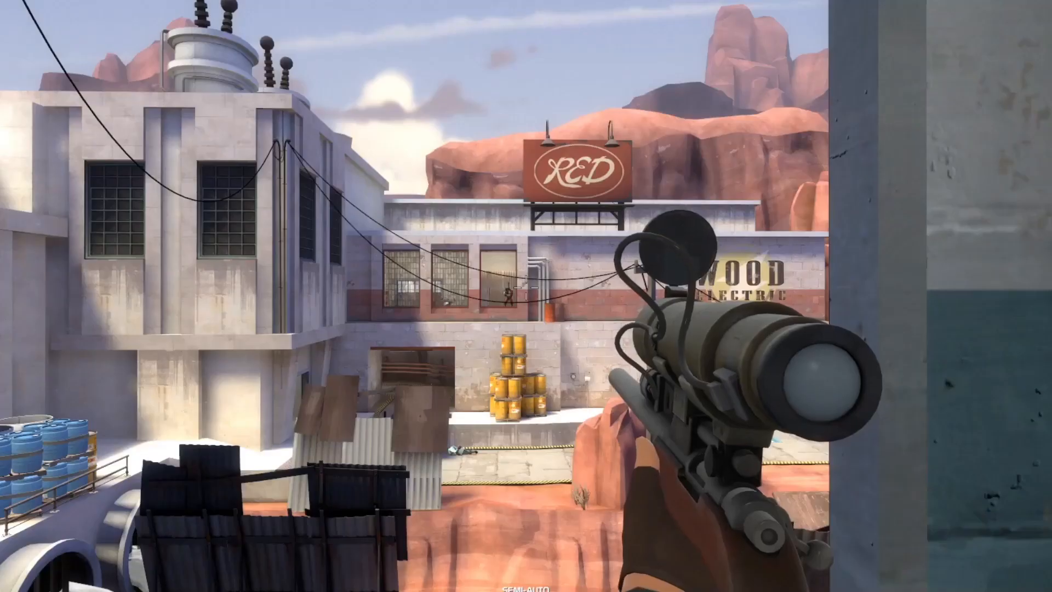
pyautogui.rightClick(526, 288)
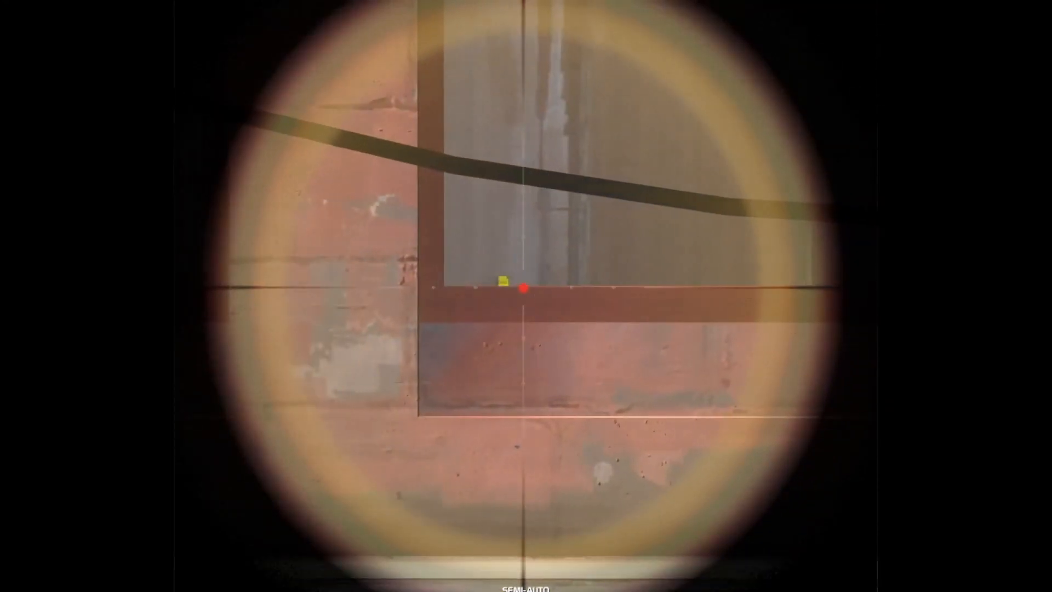
pyautogui.rightClick(526, 287)
pyautogui.press('a')
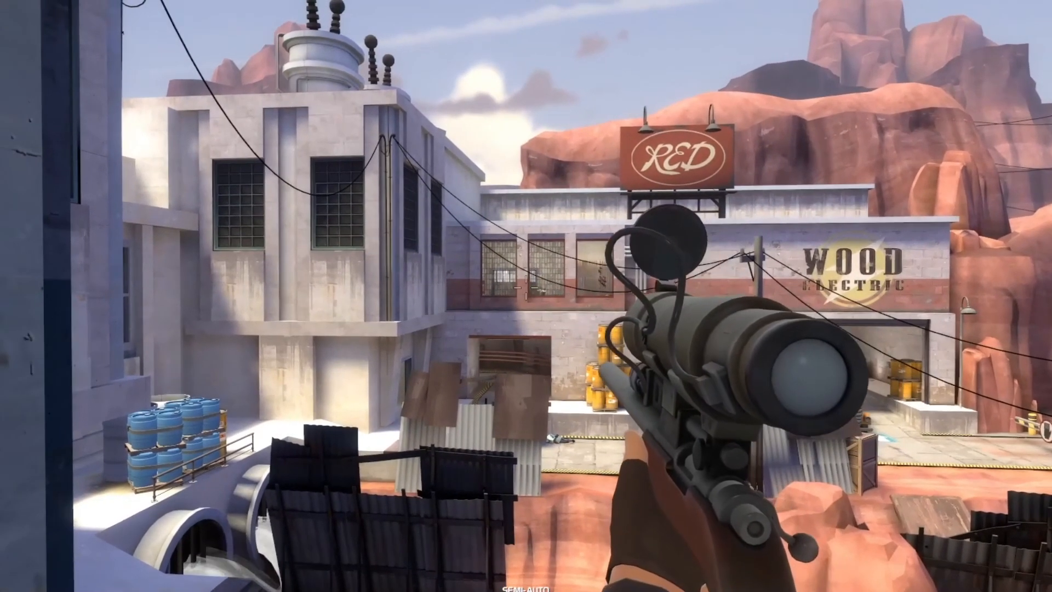
pyautogui.press('d')
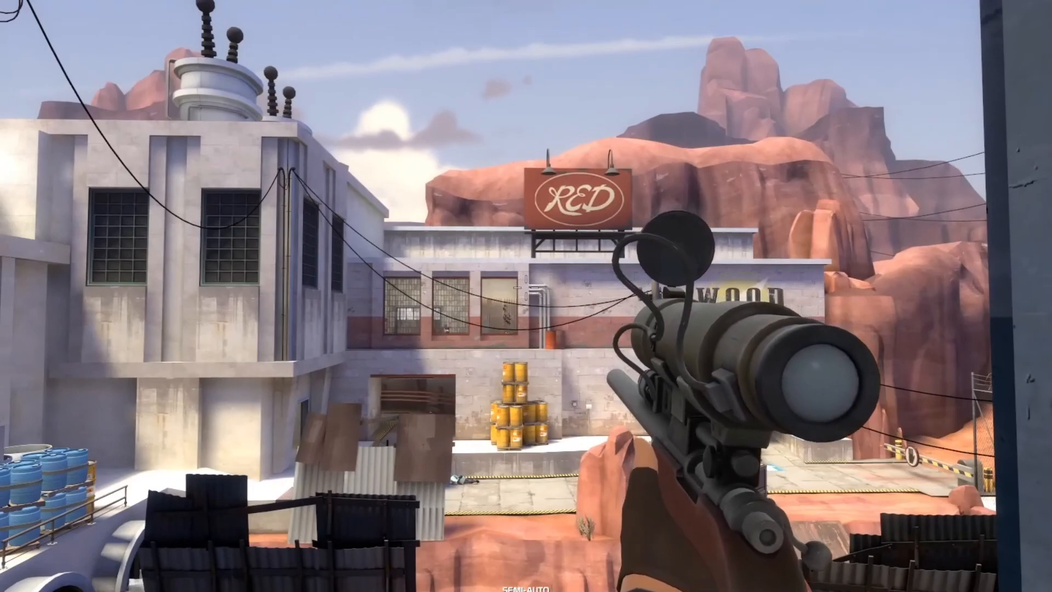